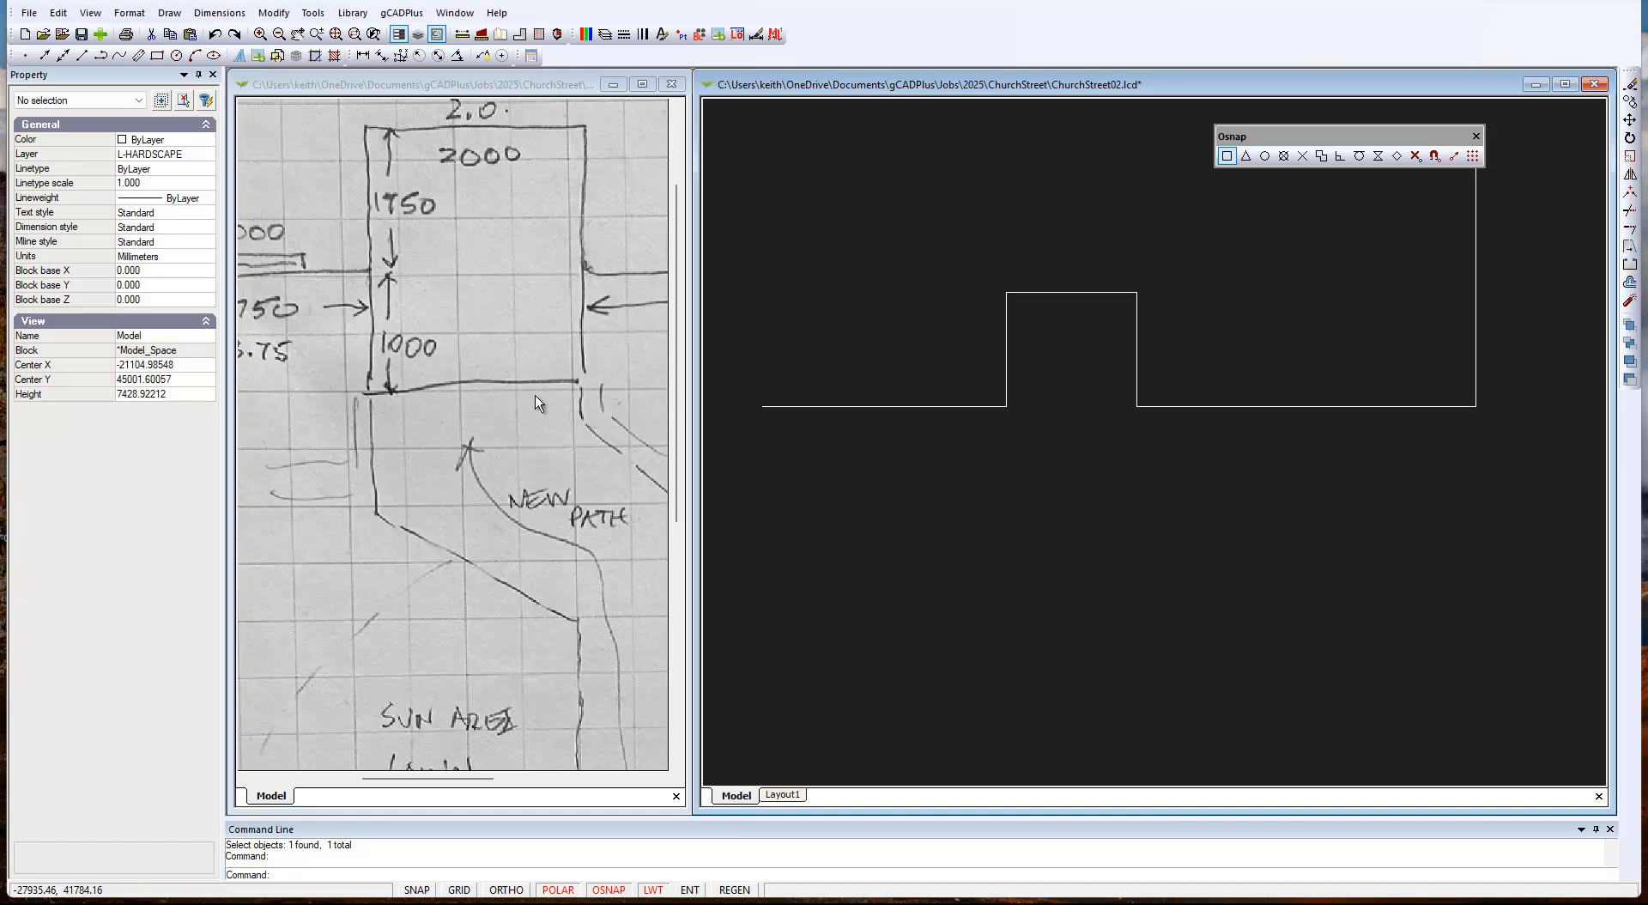
Draw three connected lines enclosing a path area below the recess: 1000 down, 2000 across and back up to the recess's opposite corner.
right_click(898, 533)
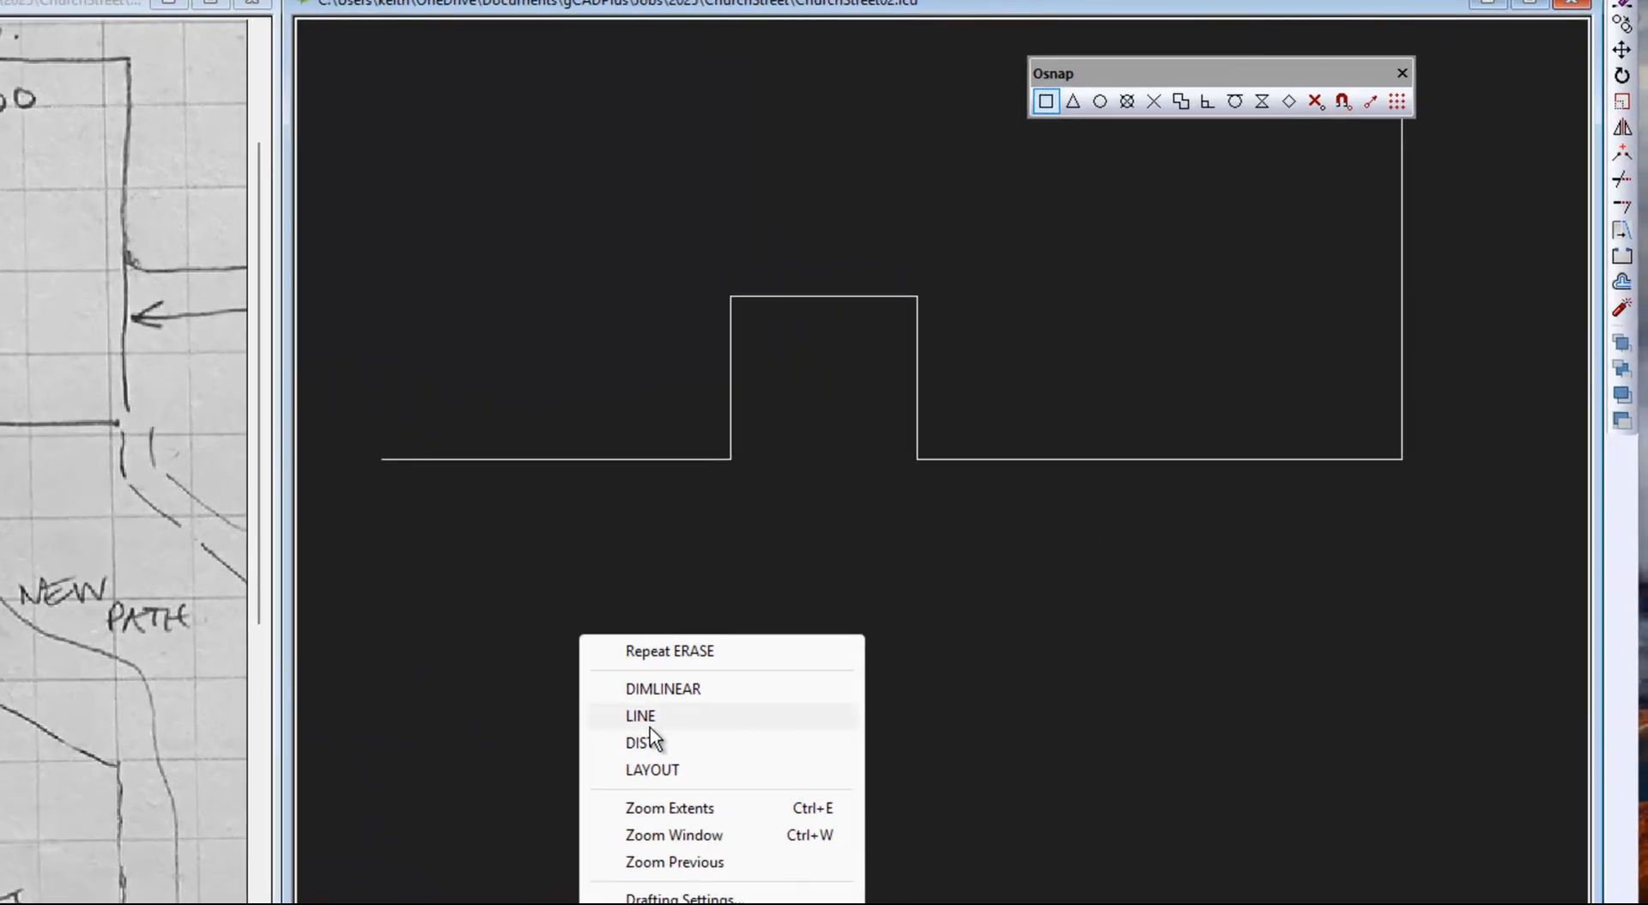
left_click(650, 720)
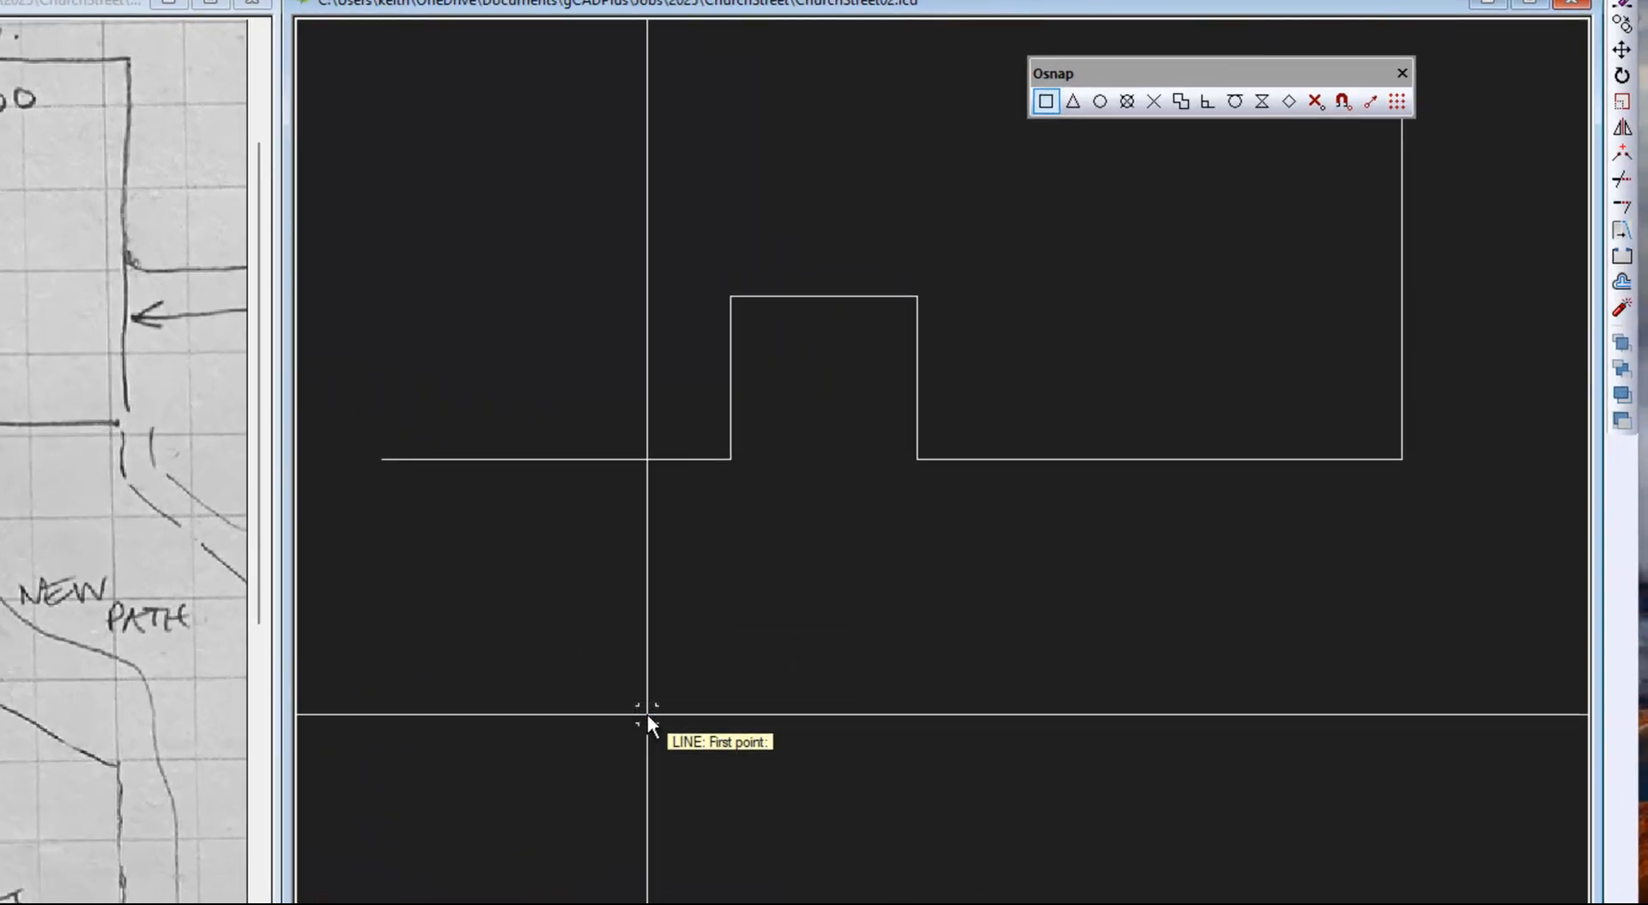
left_click(730, 460)
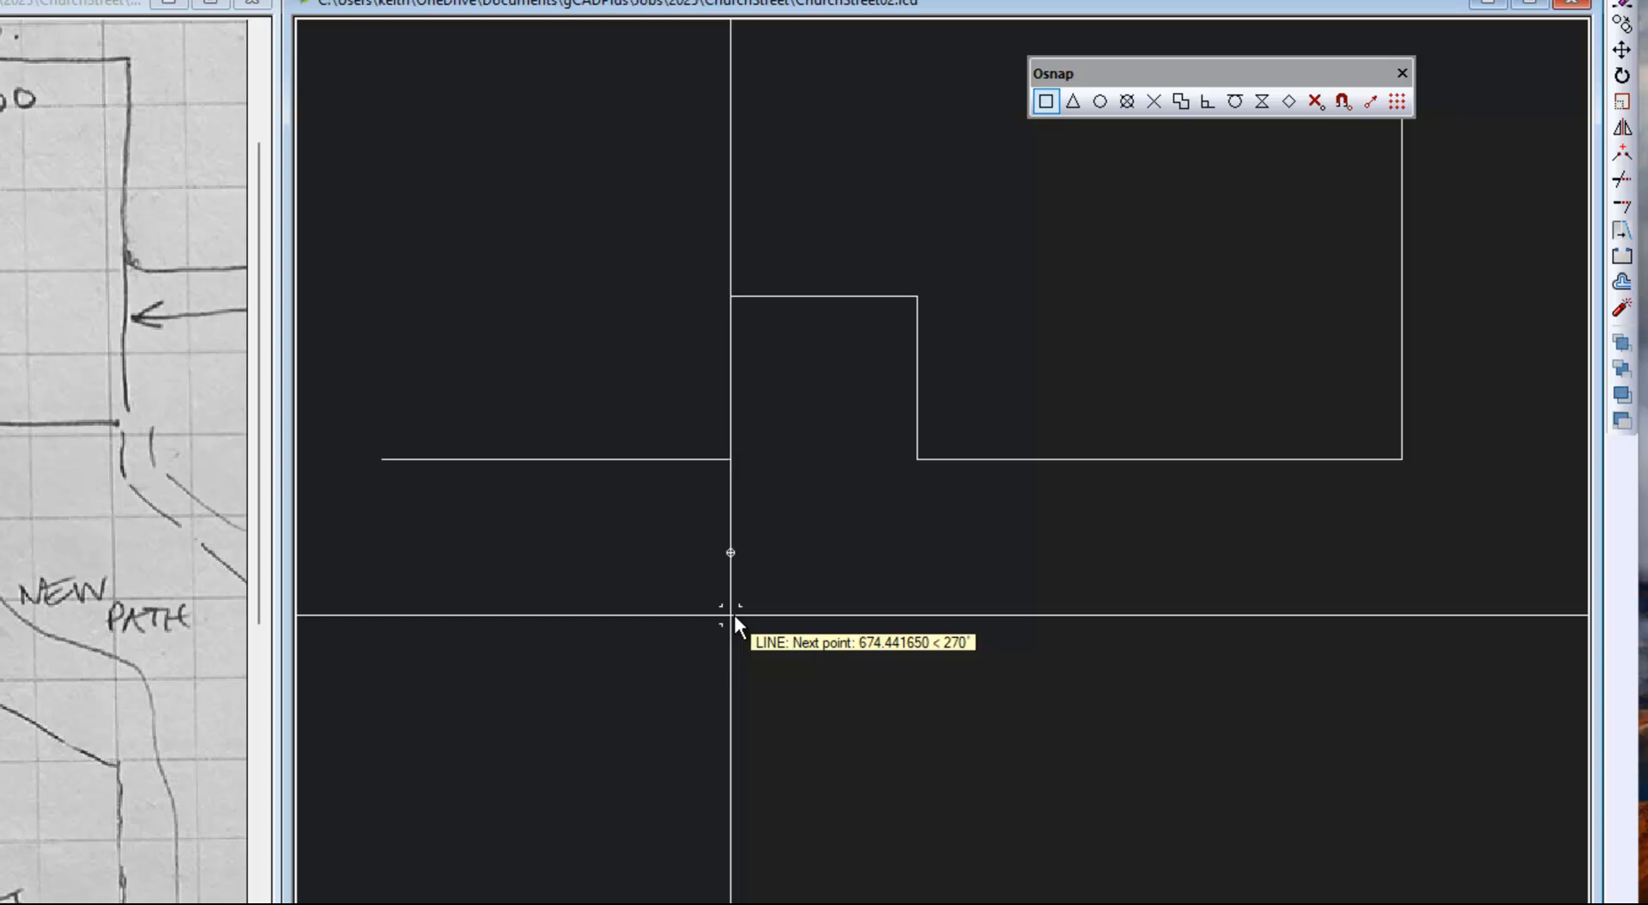
left_click(731, 552)
scroll(869, 521, "up", 1)
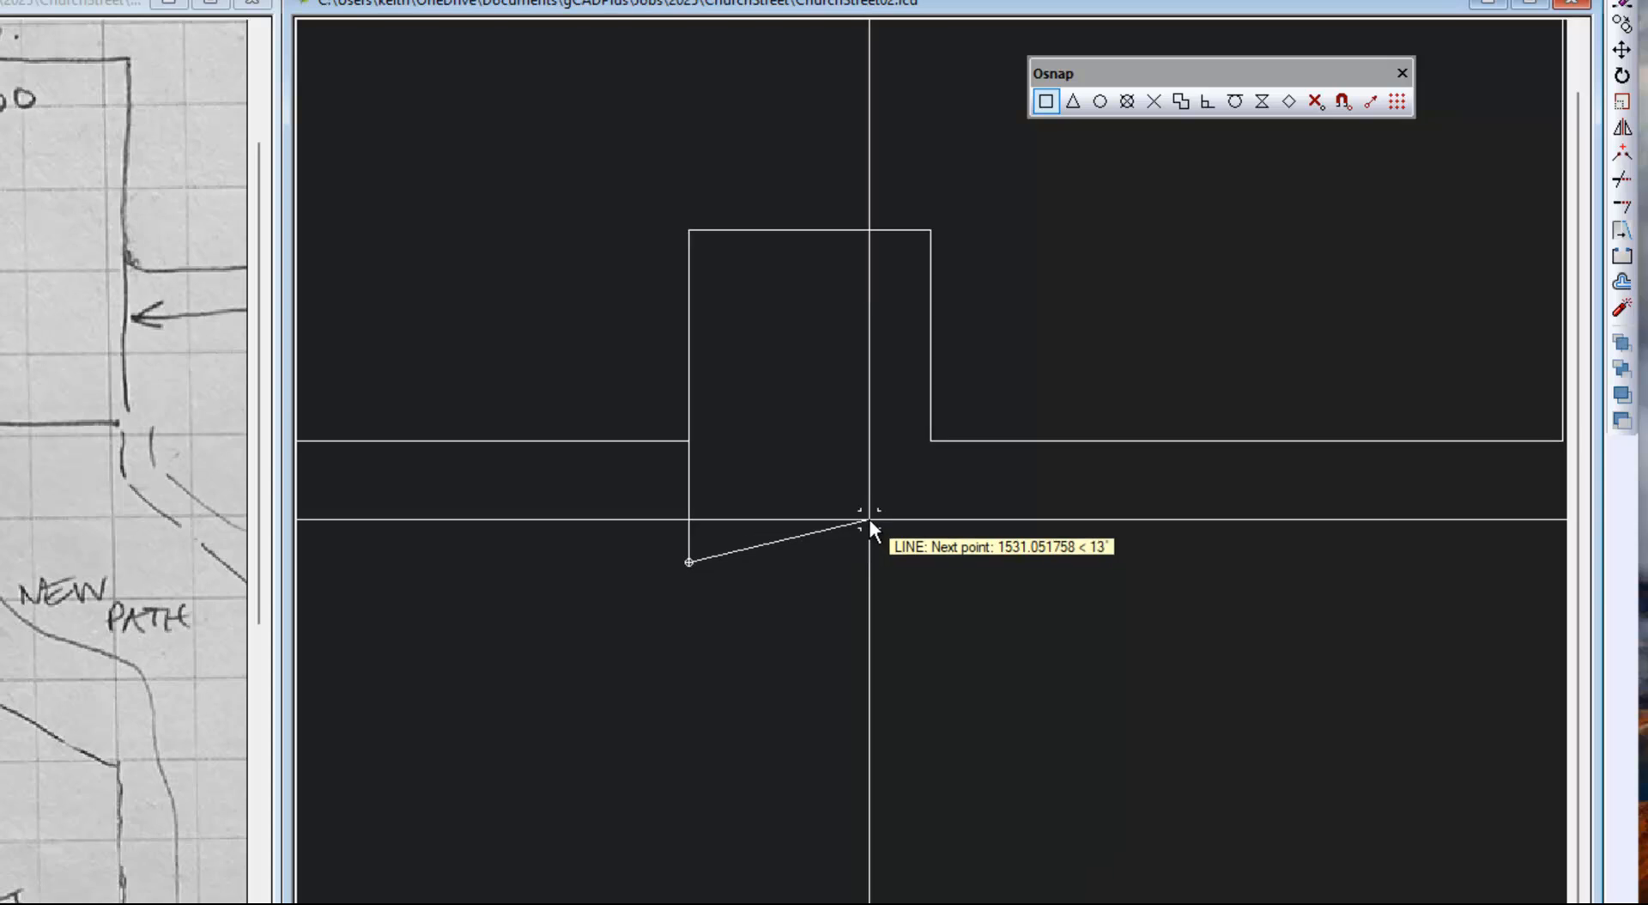
left_click(929, 562)
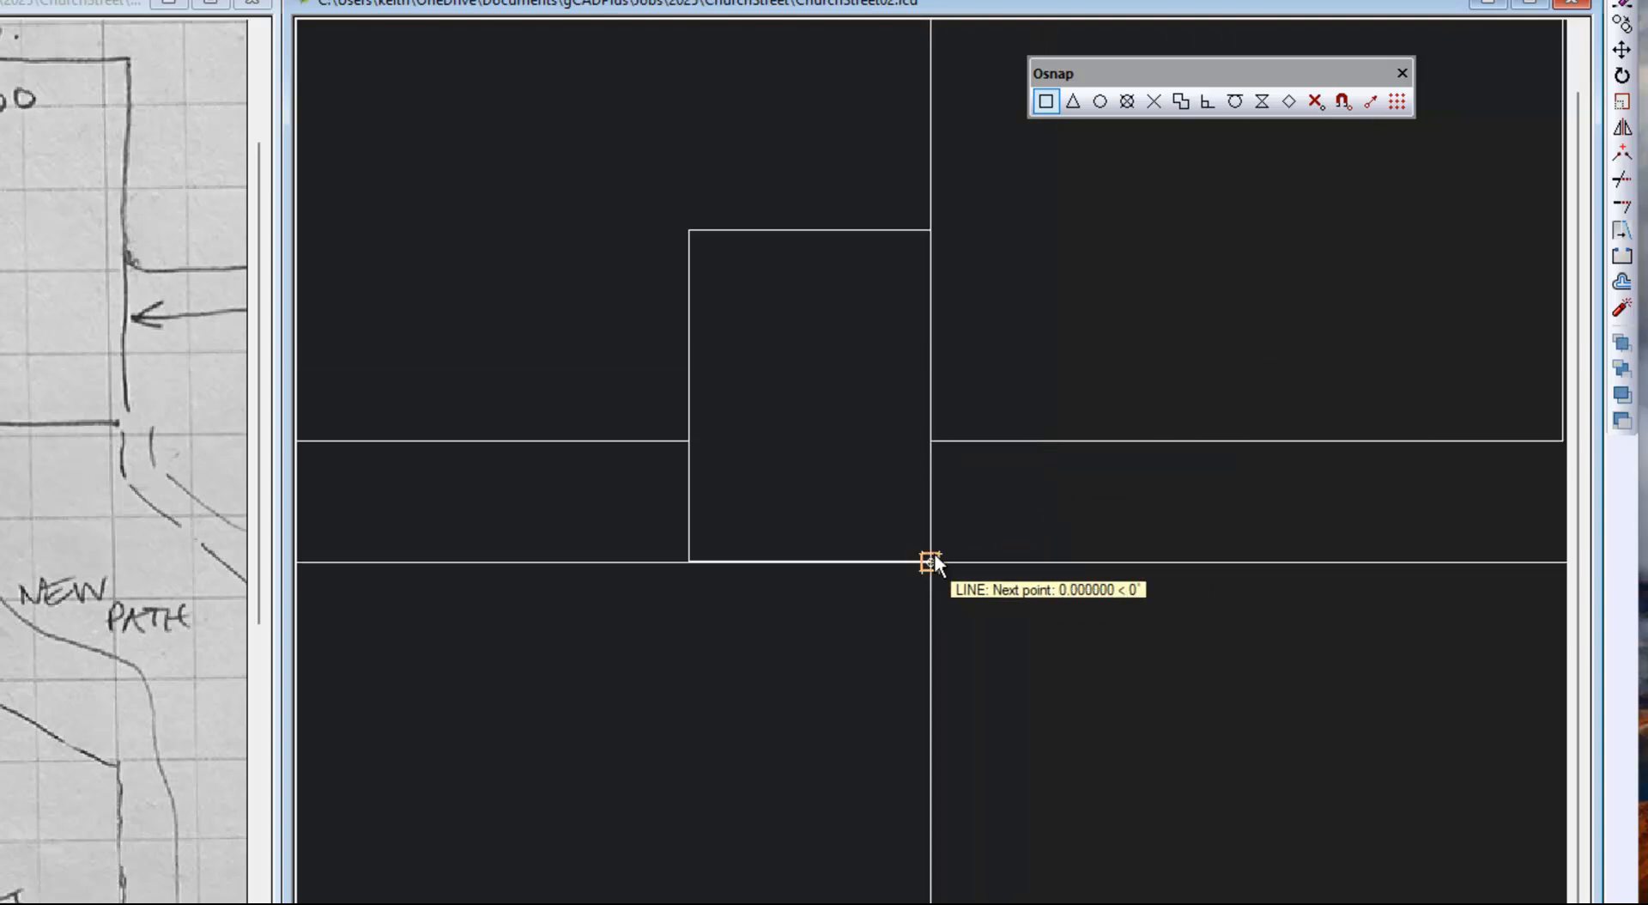
left_click(932, 442)
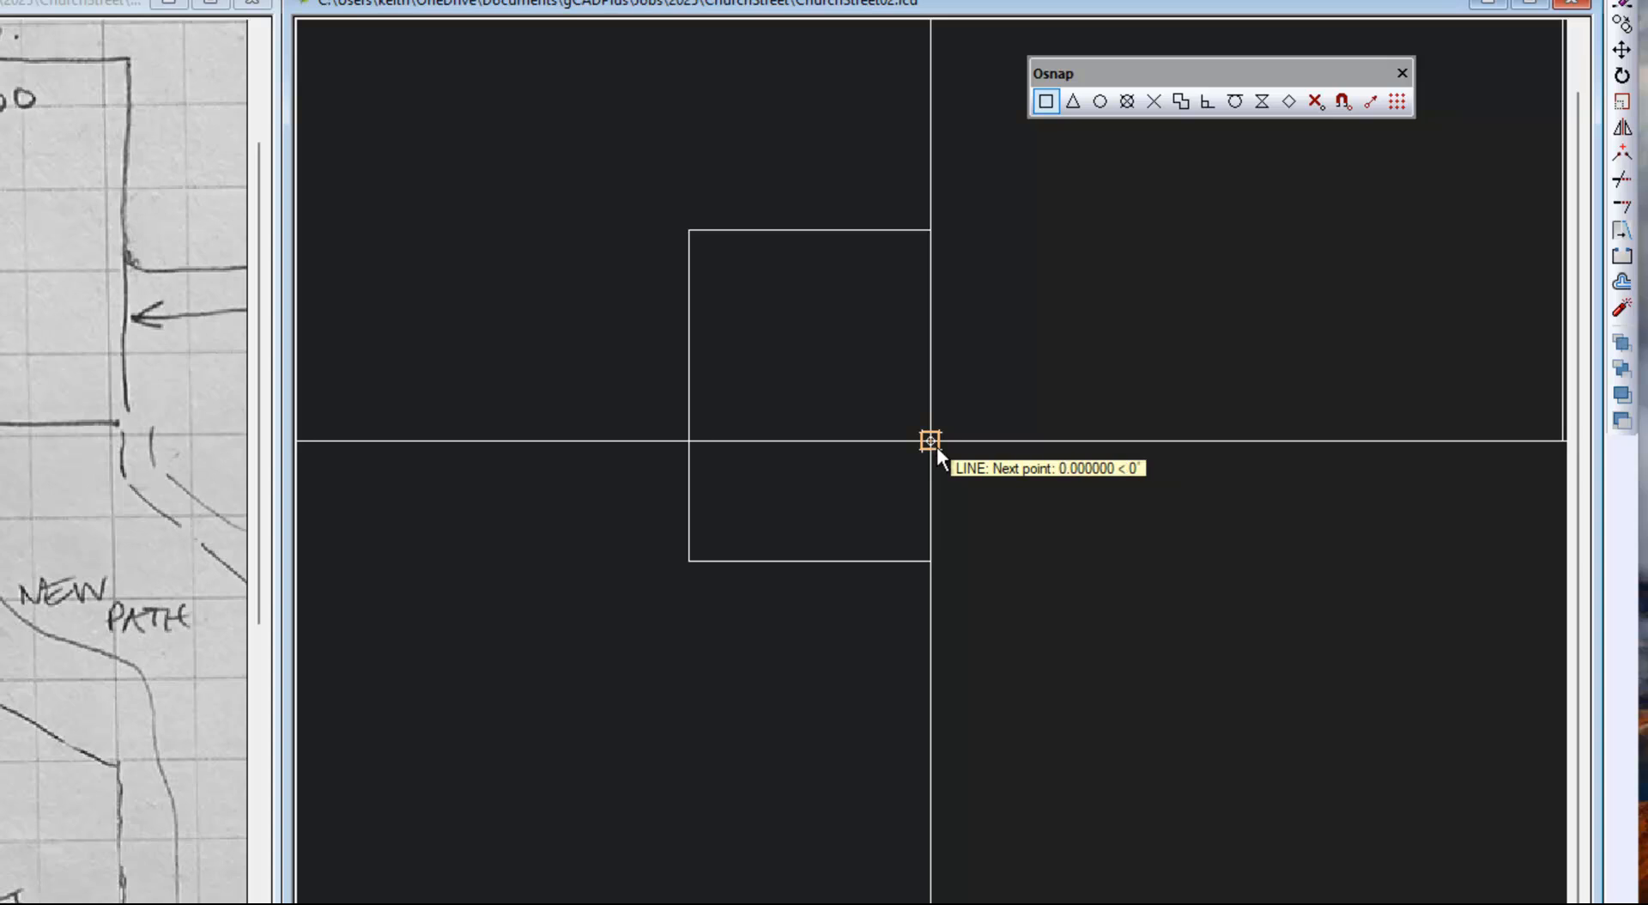
right_click(957, 491)
left_click(1030, 511)
scroll(692, 610, "down", 4)
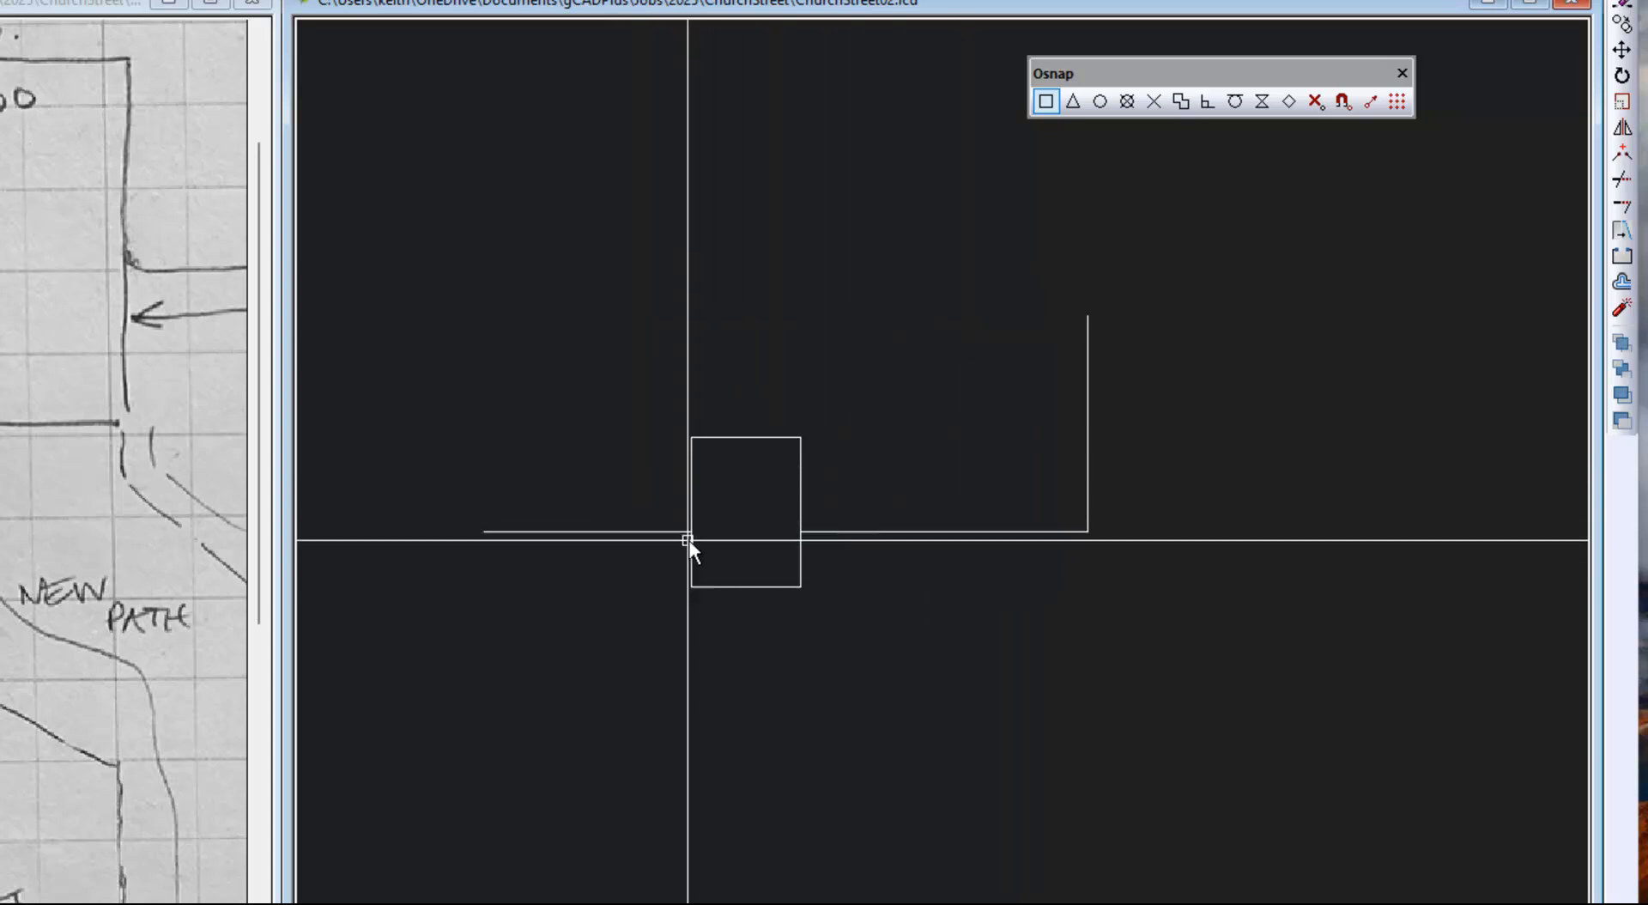
left_click(636, 533)
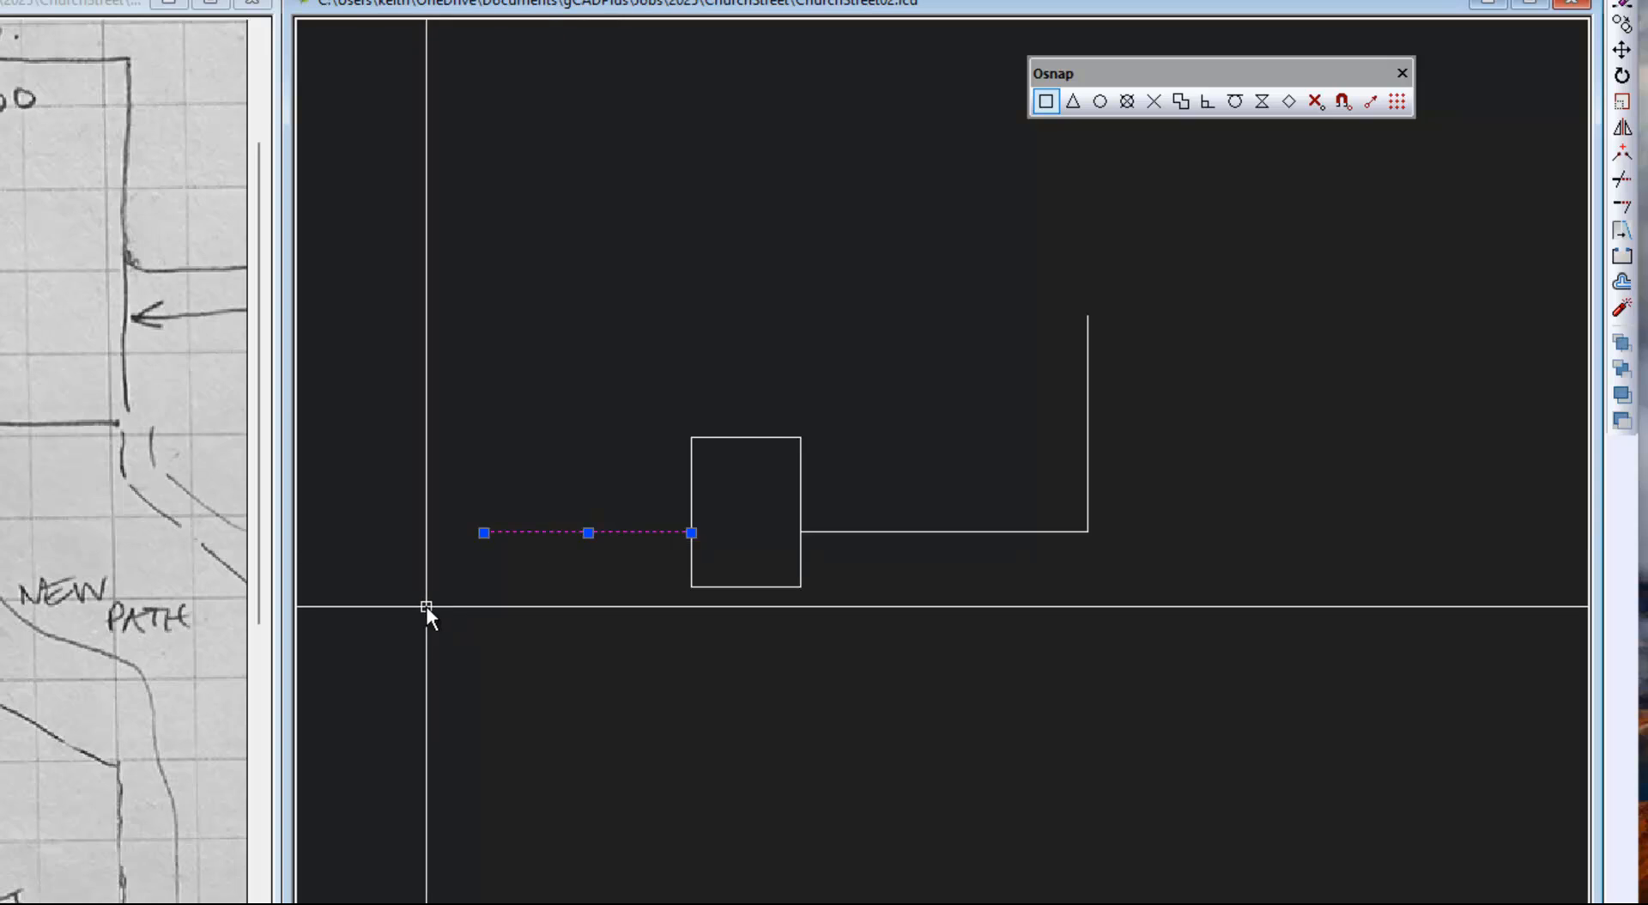
key("Escape")
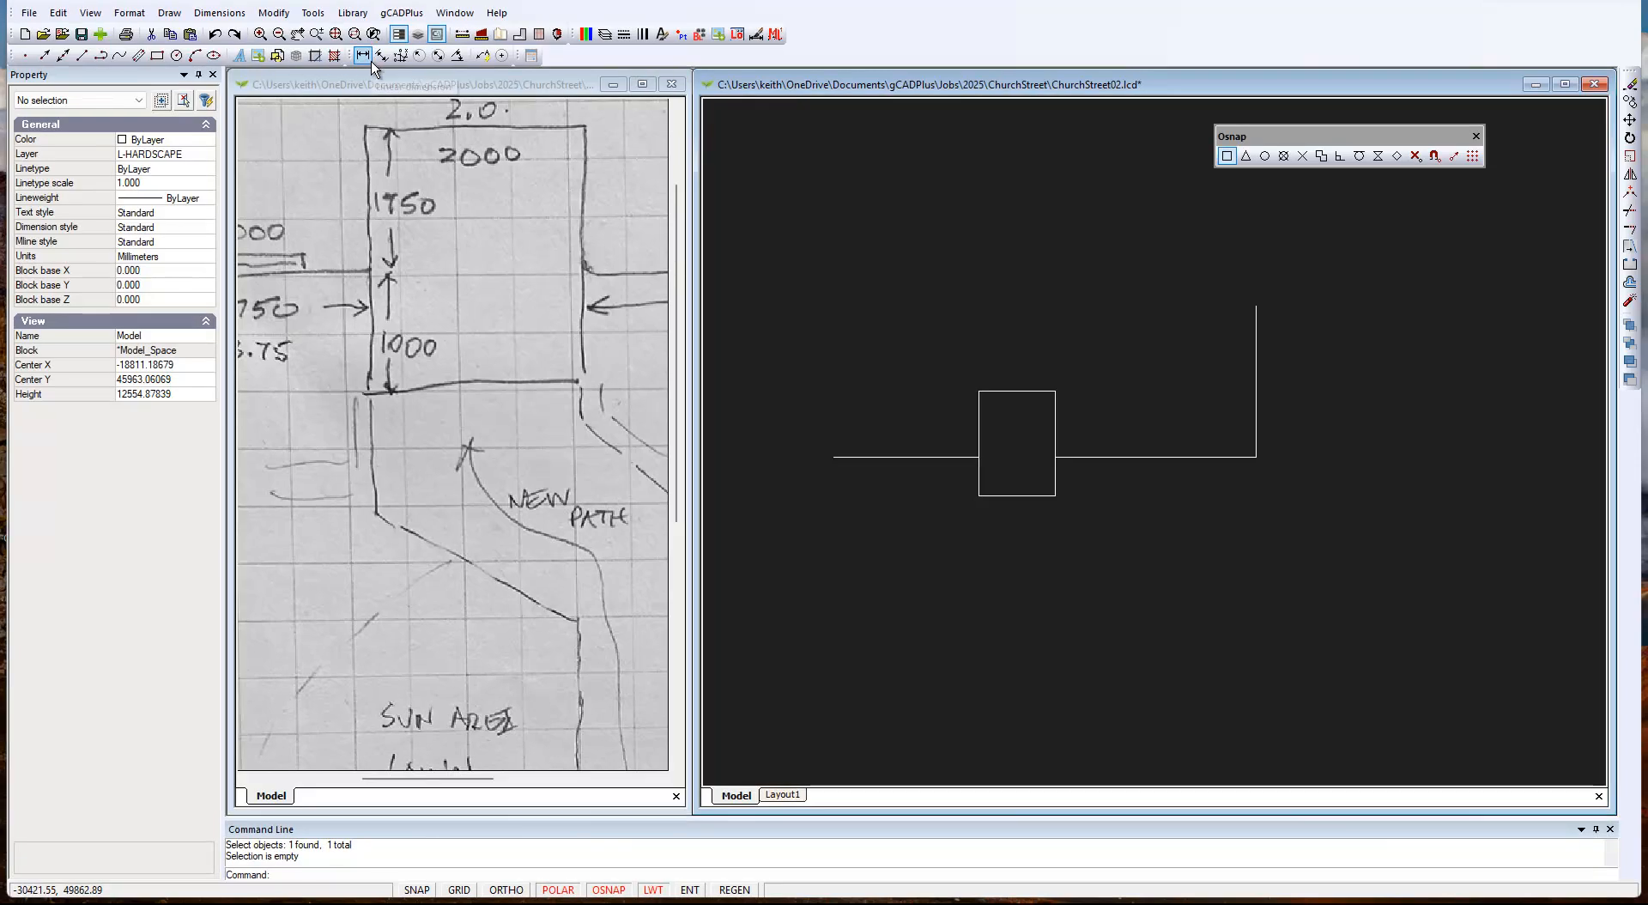
Add a linear dimension to the horizontal wall line left of the rectangle, with its dimension line below the rectangle's lower edge.
left_click(363, 59)
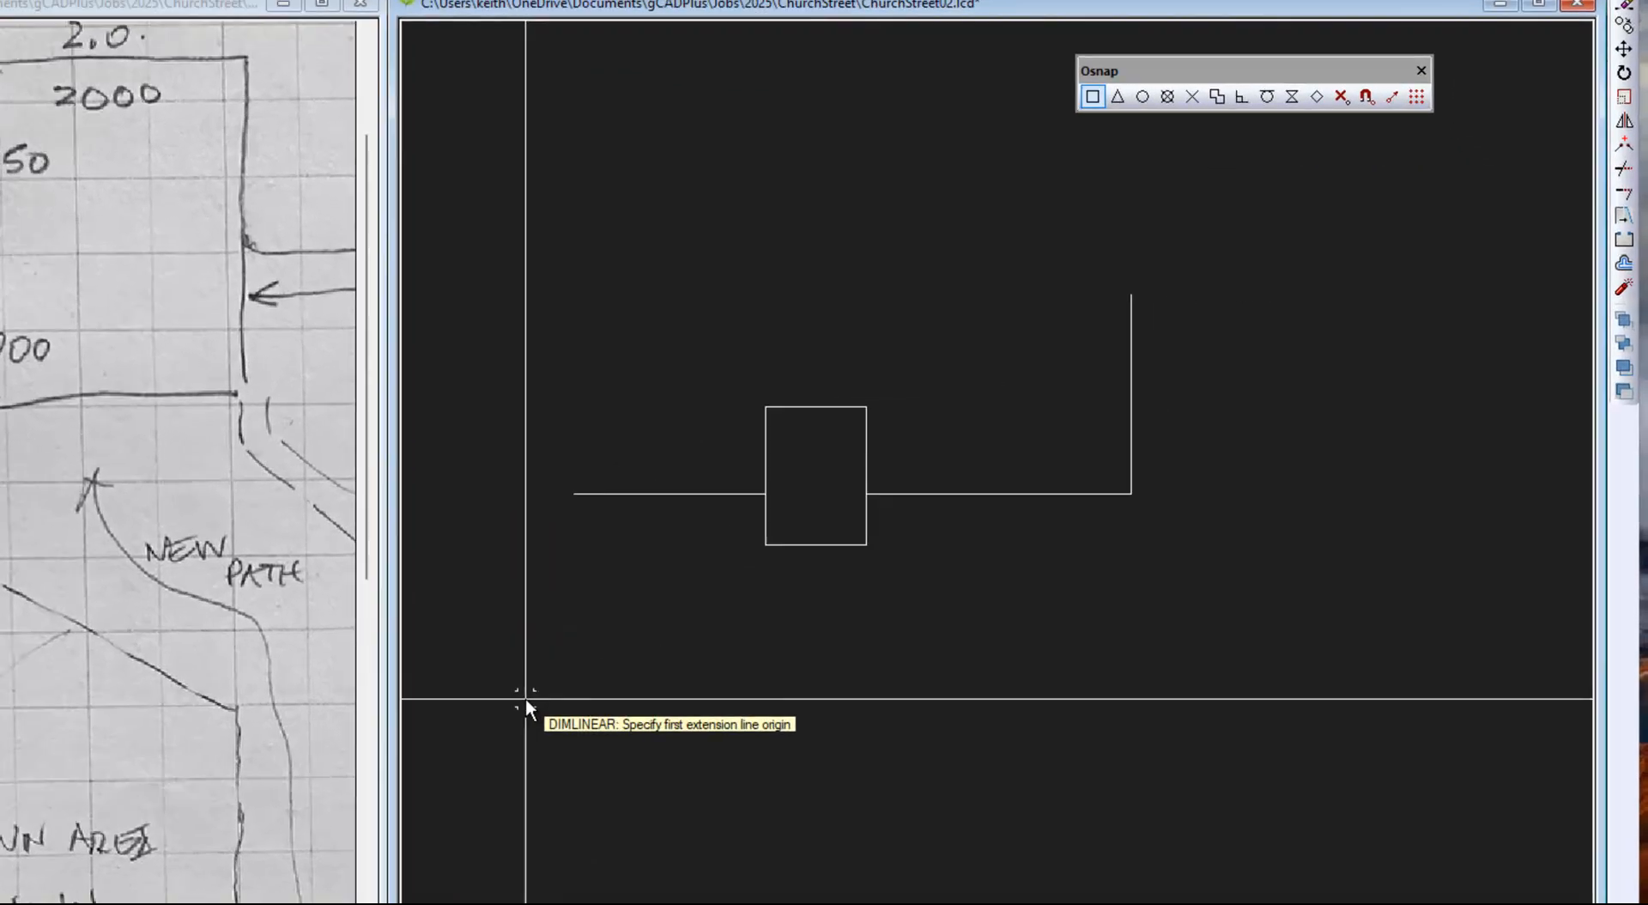
left_click(576, 493)
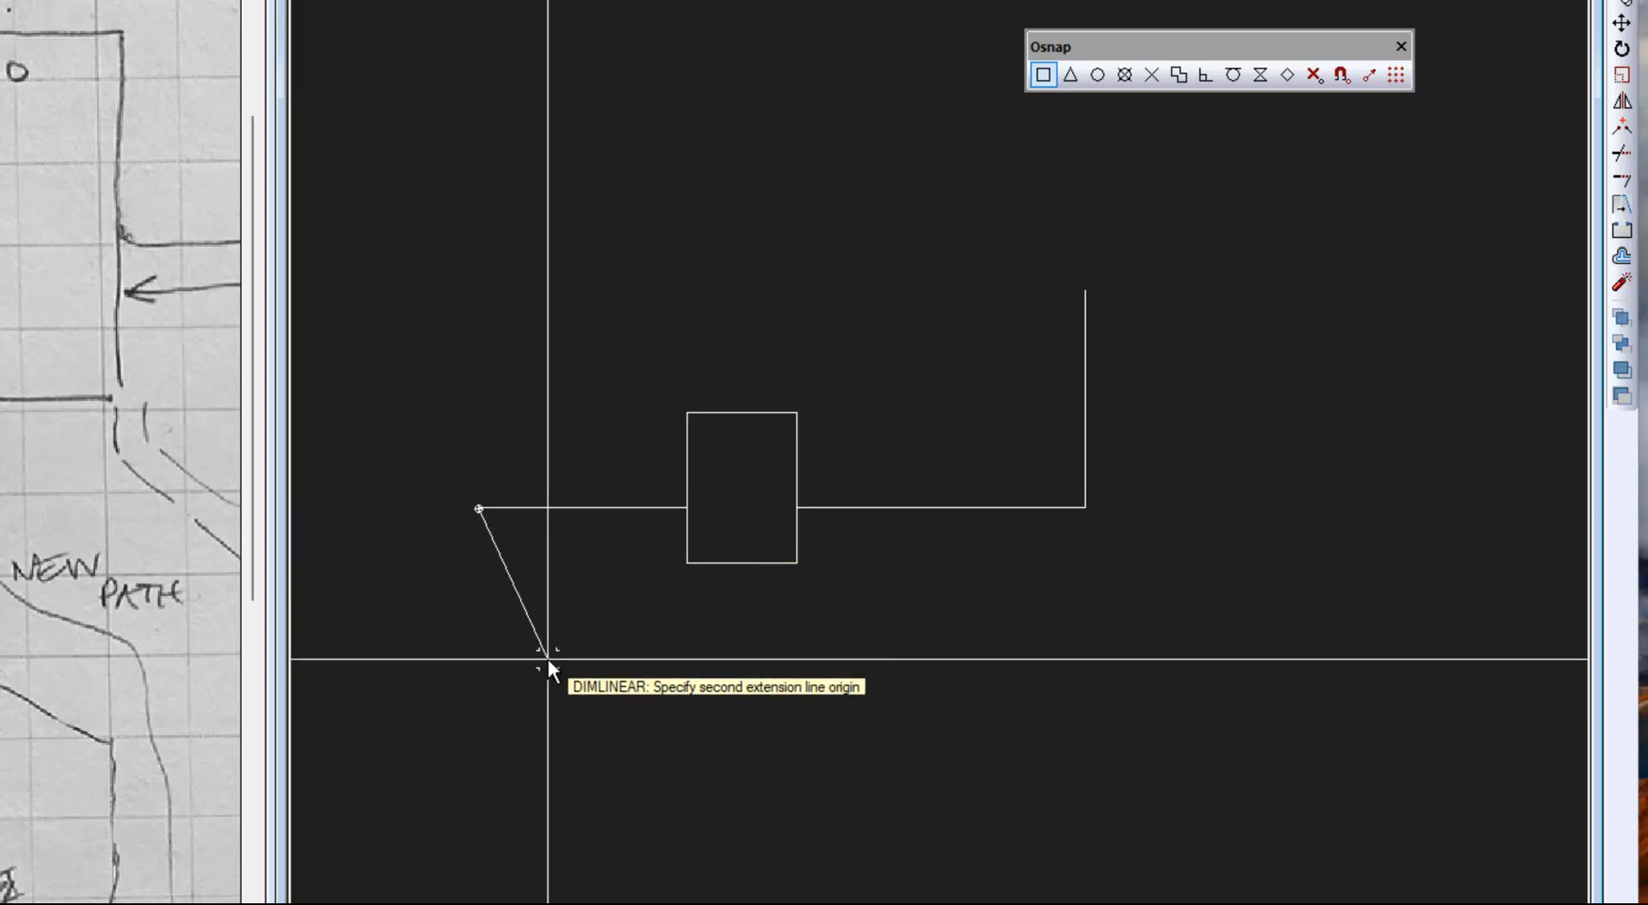
left_click(693, 511)
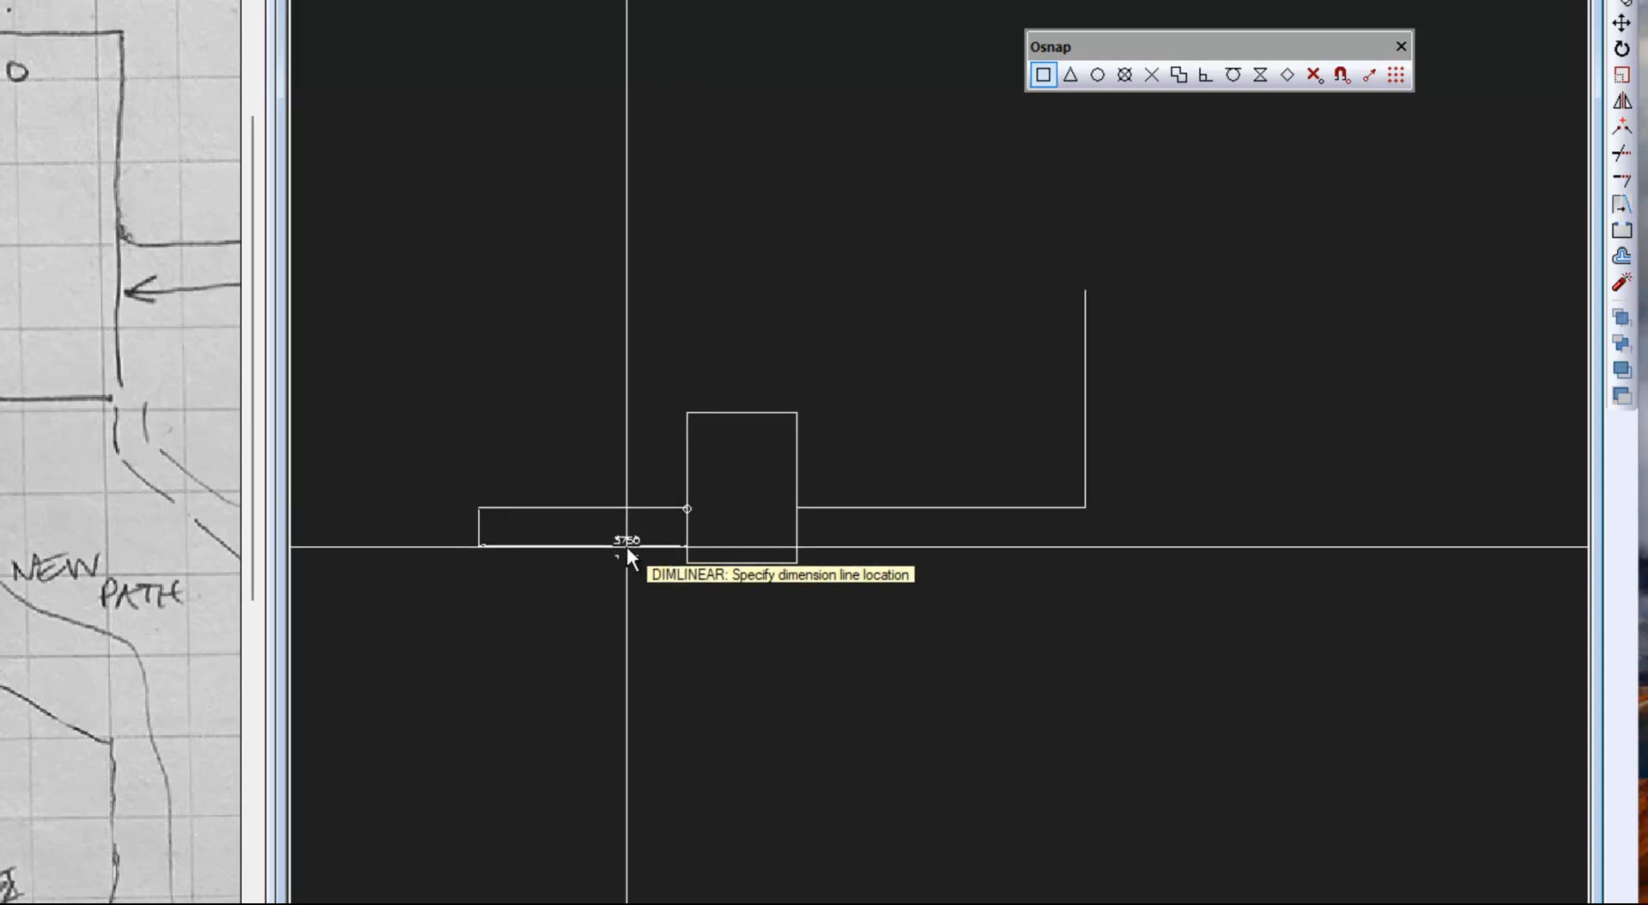
scroll(601, 595, "up", 2)
scroll(601, 595, "up", 1)
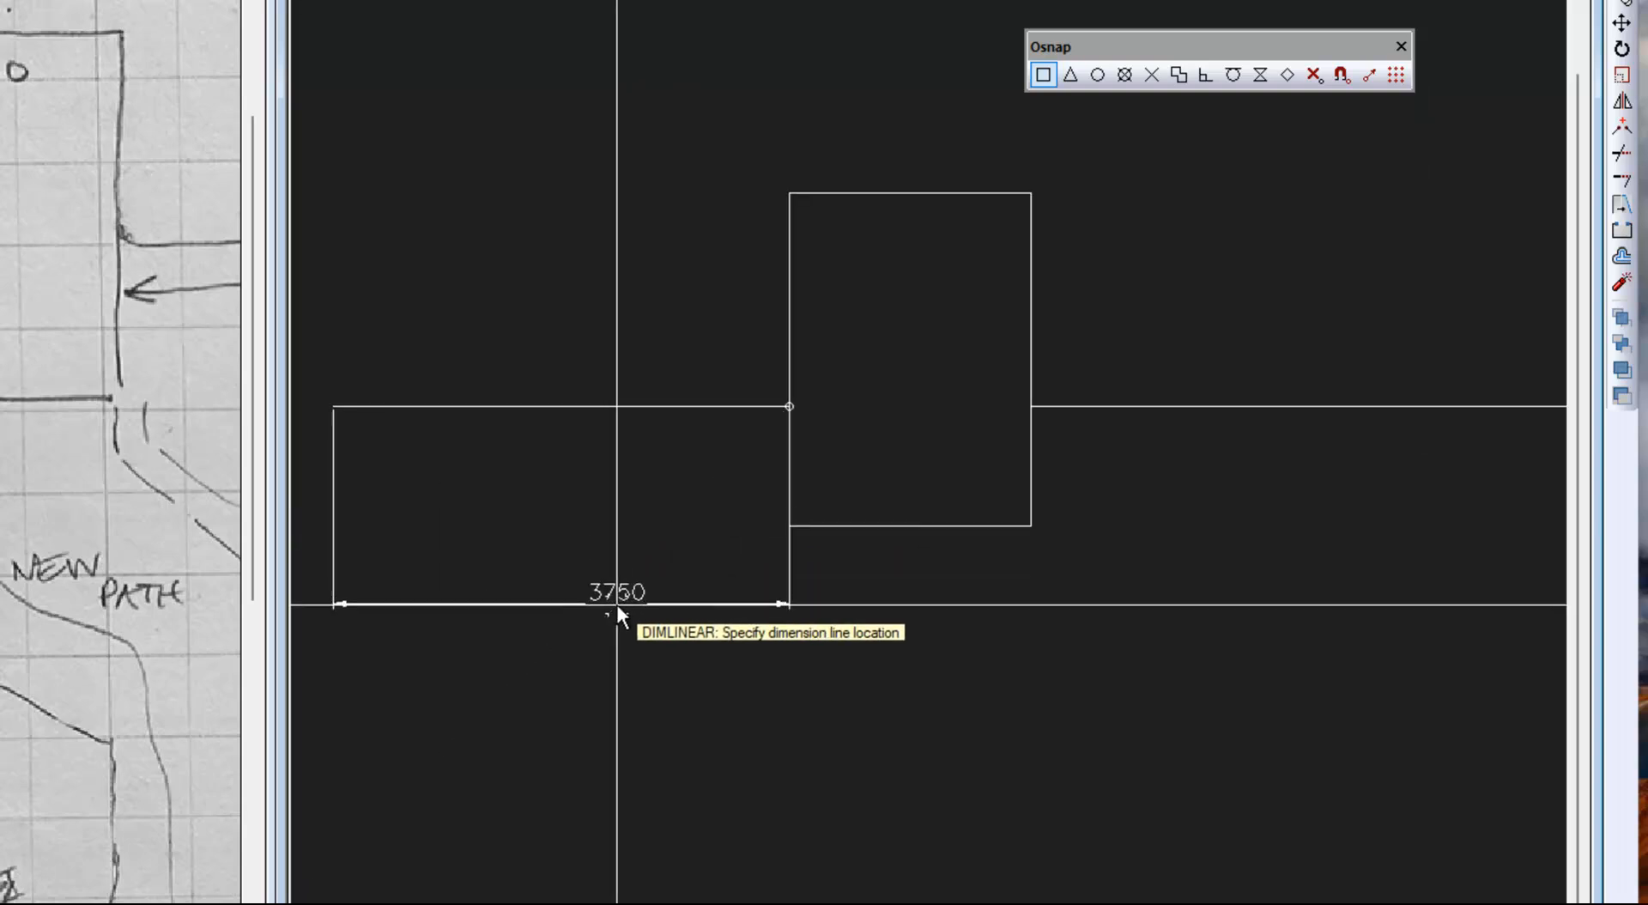
left_click(575, 635)
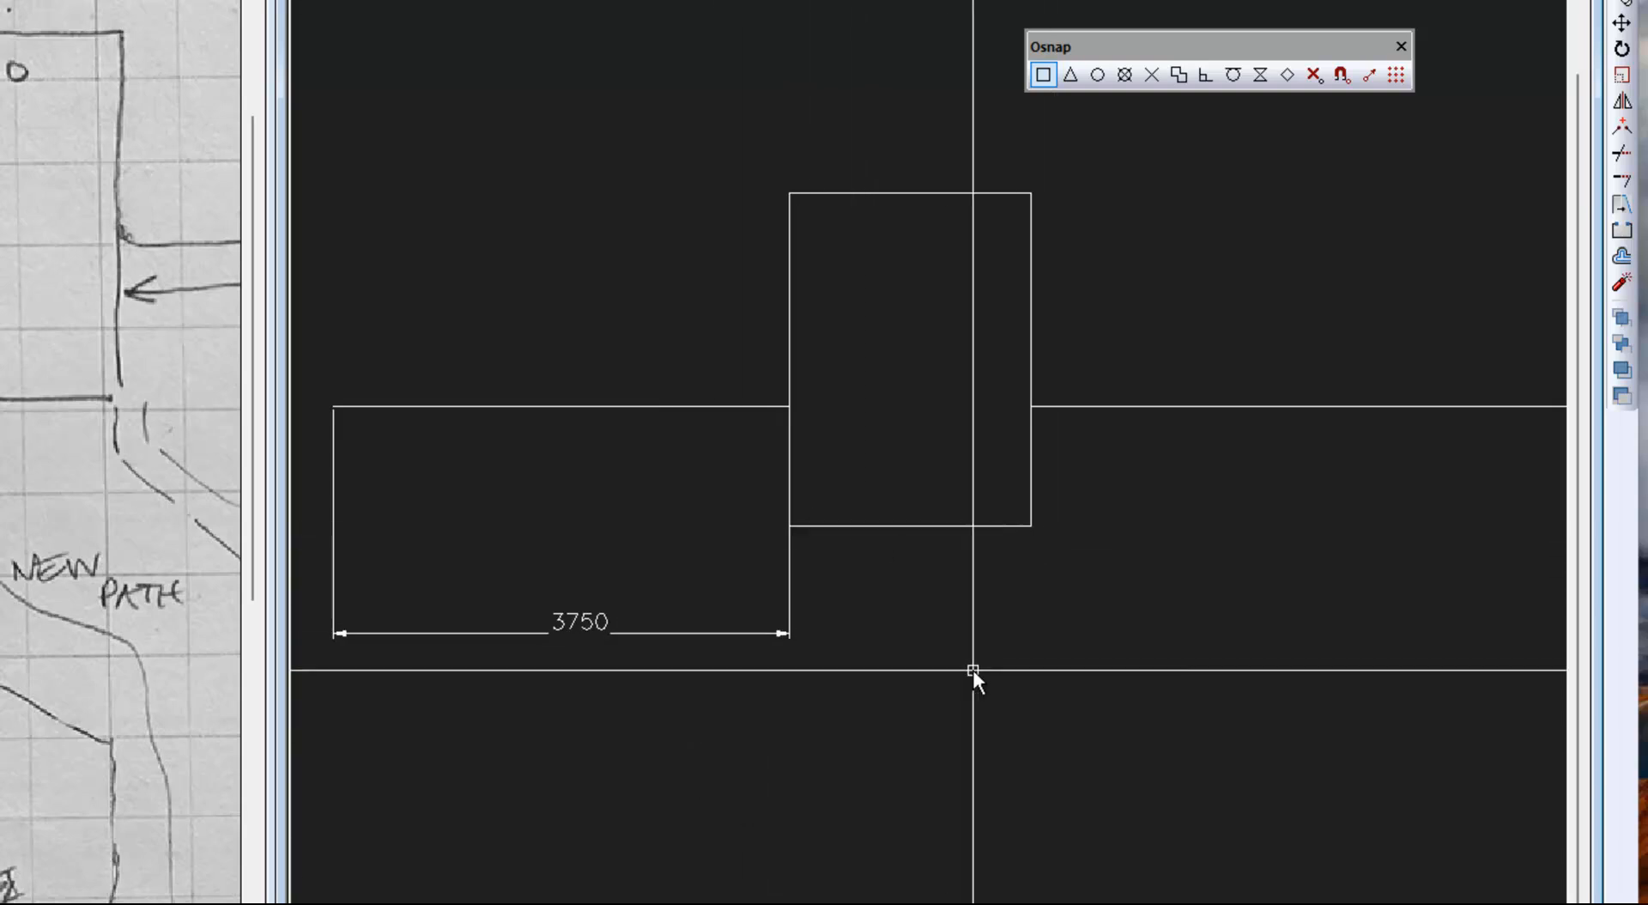
Add a linear dimension across the rectangle's lower edge, with its dimension line level with the adjacent dimension.
right_click(955, 640)
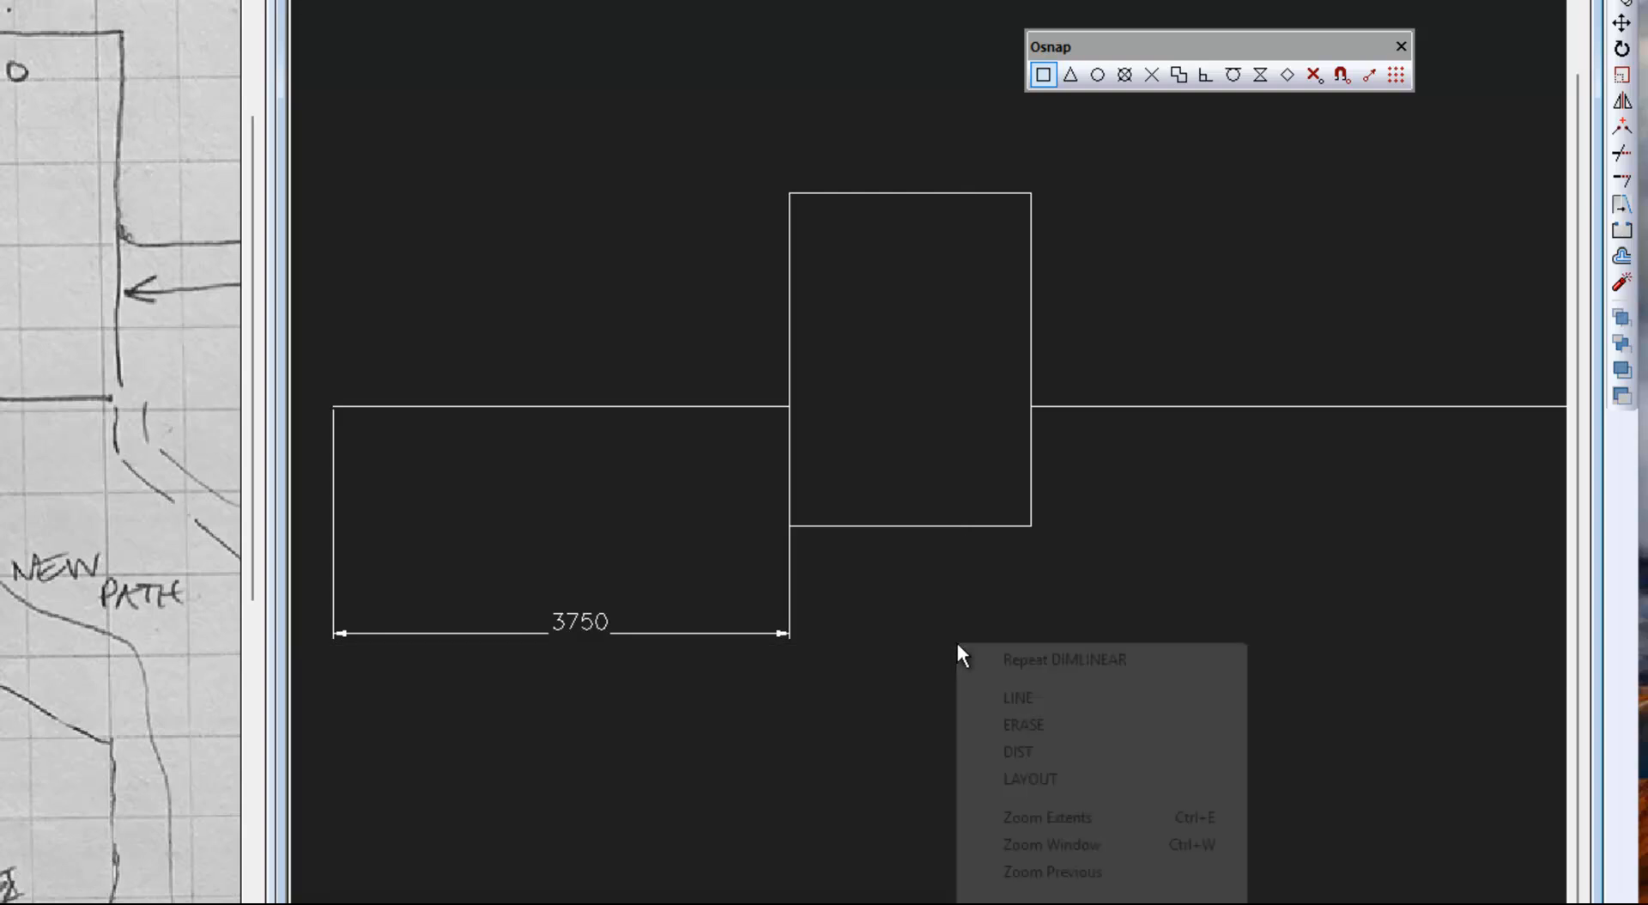
left_click(1065, 660)
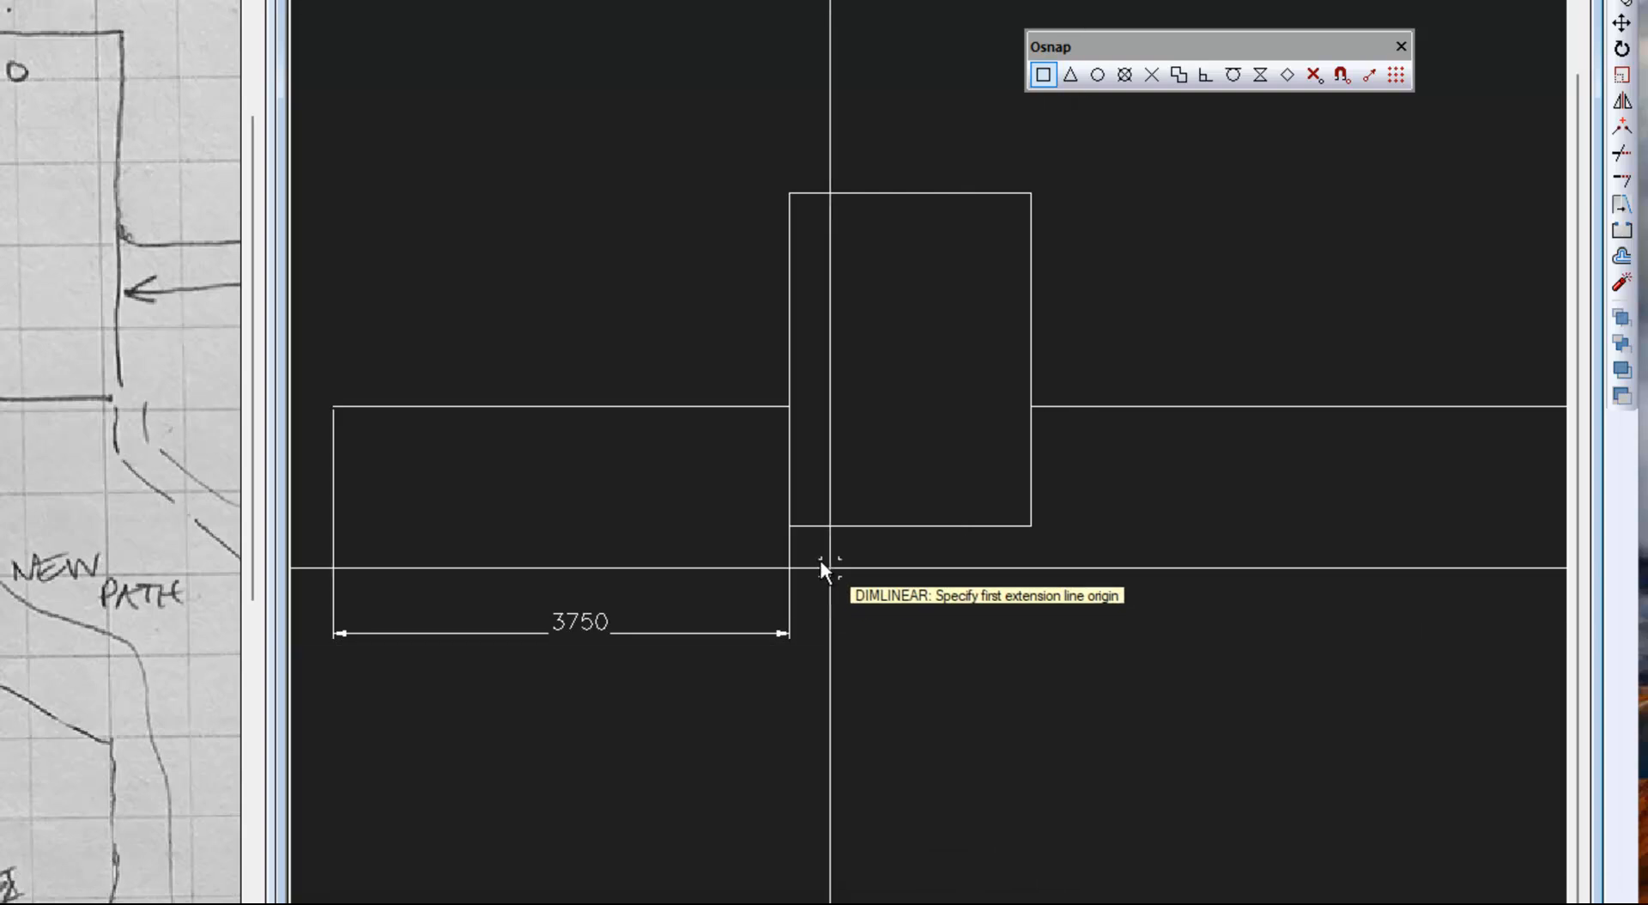
left_click(790, 527)
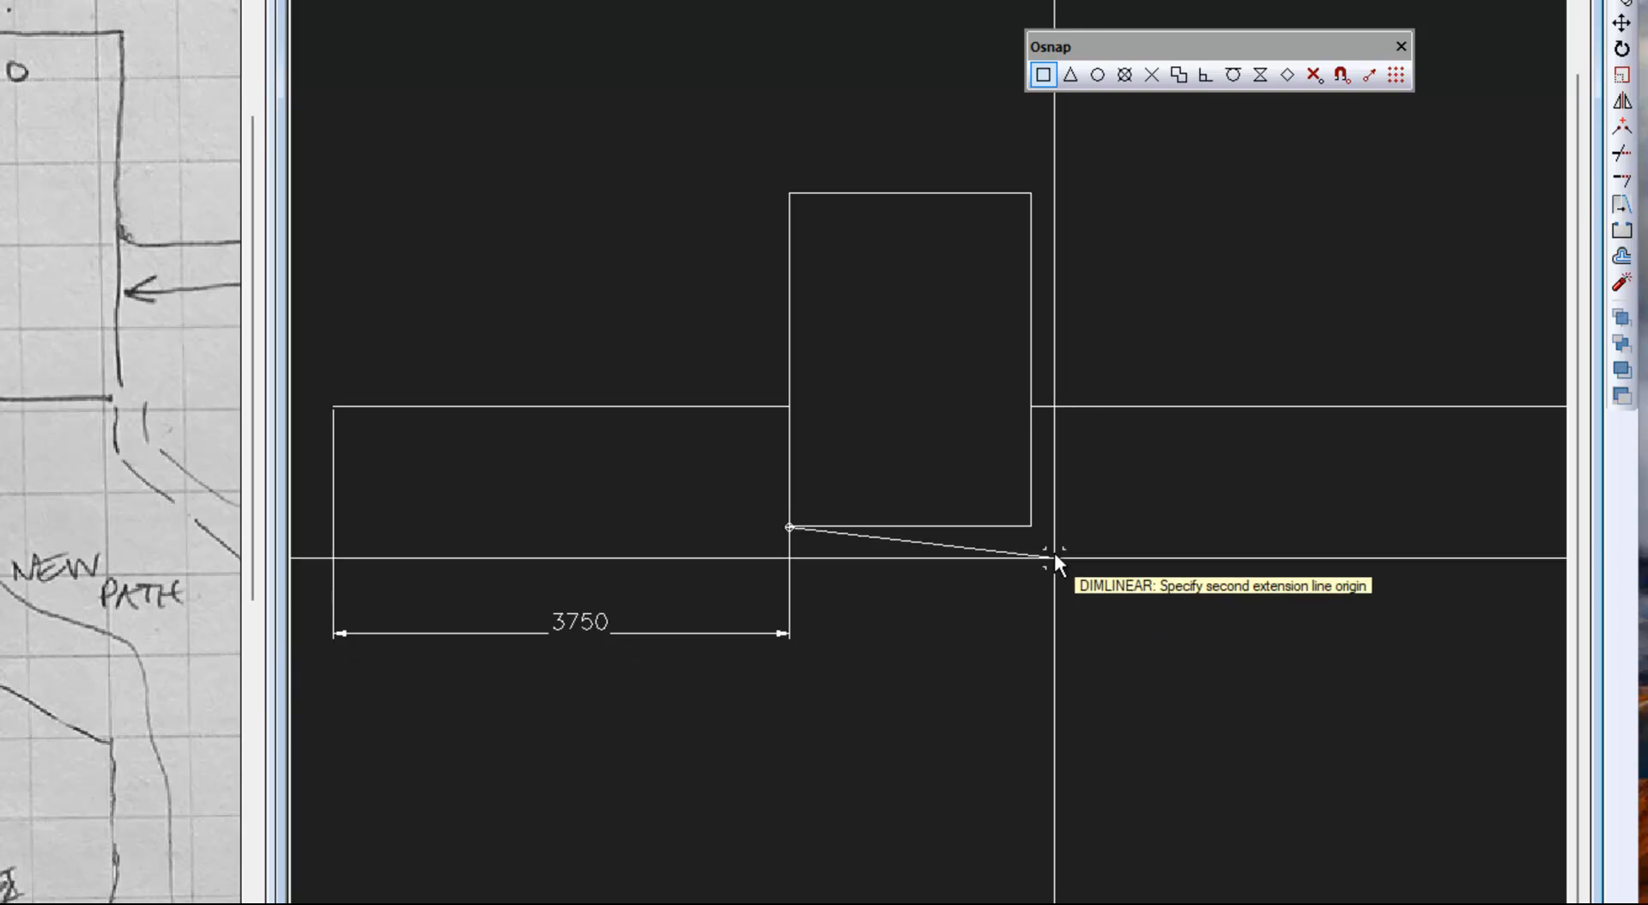
left_click(1032, 527)
scroll(896, 641, "up", 1)
scroll(904, 648, "up", 1)
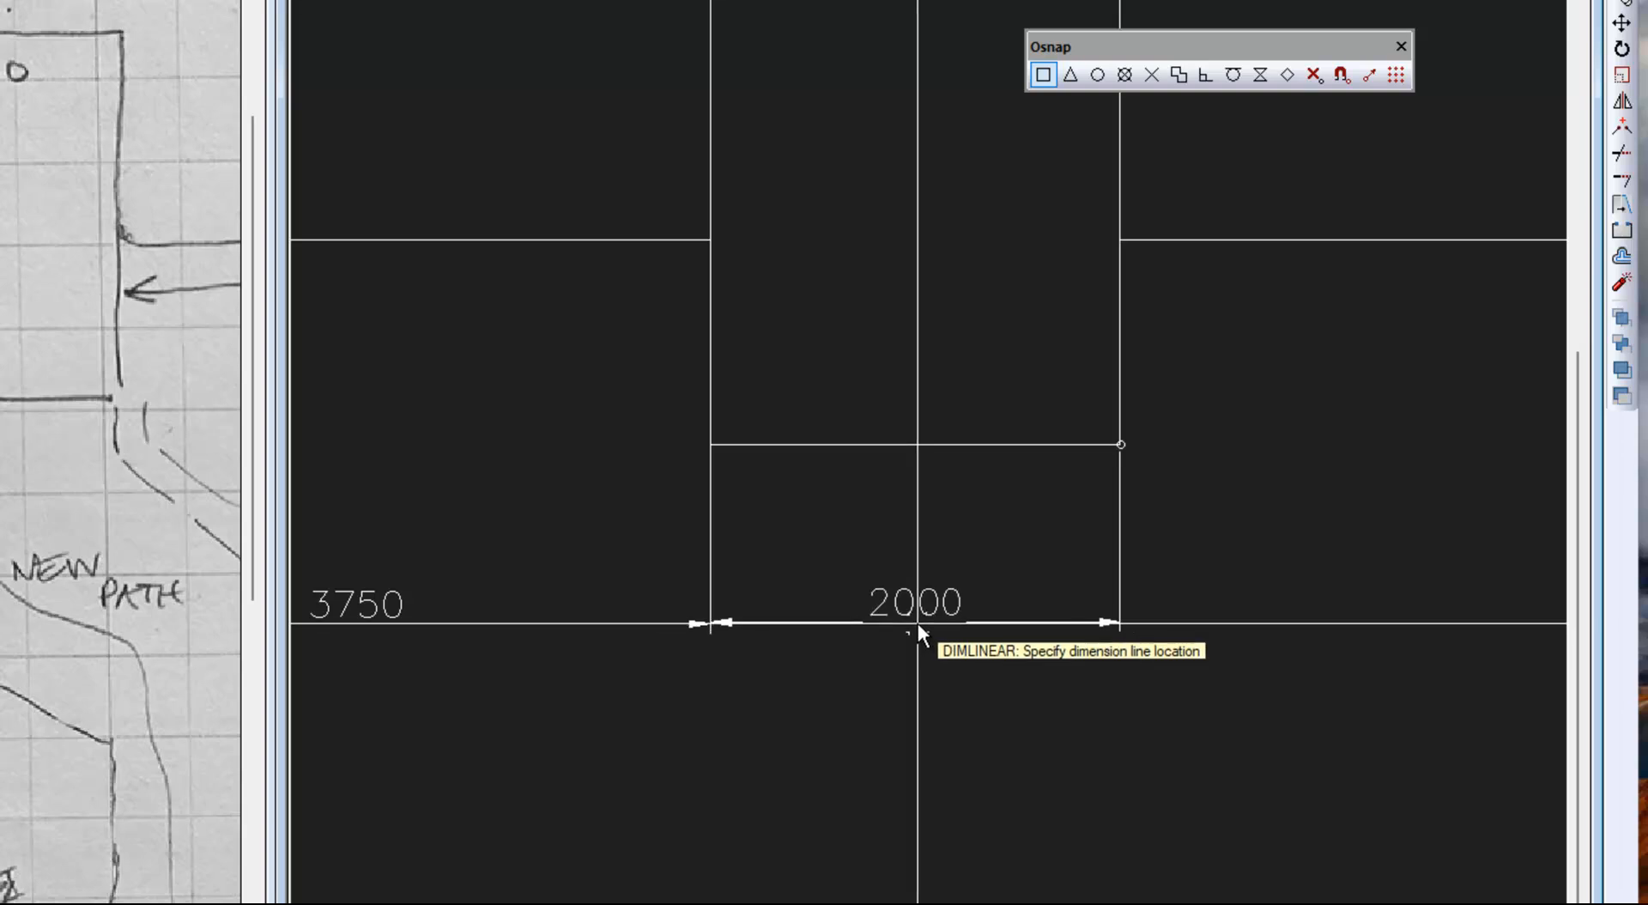
left_click(918, 624)
scroll(867, 796, "down", 2)
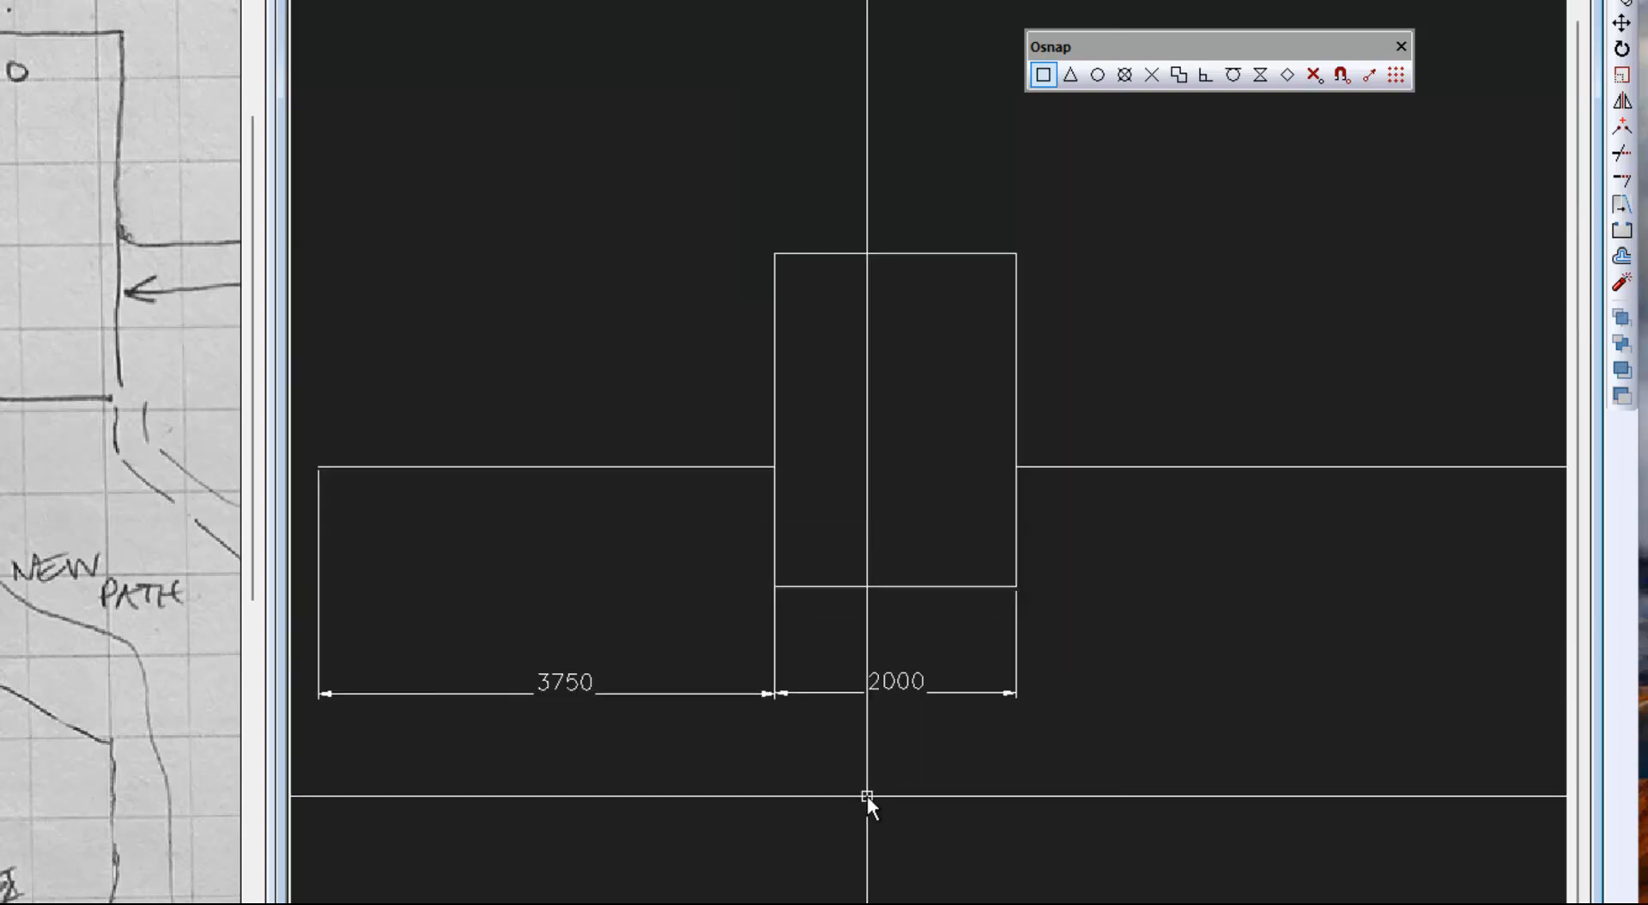
scroll(562, 699, "up", 2)
scroll(618, 694, "down", 2)
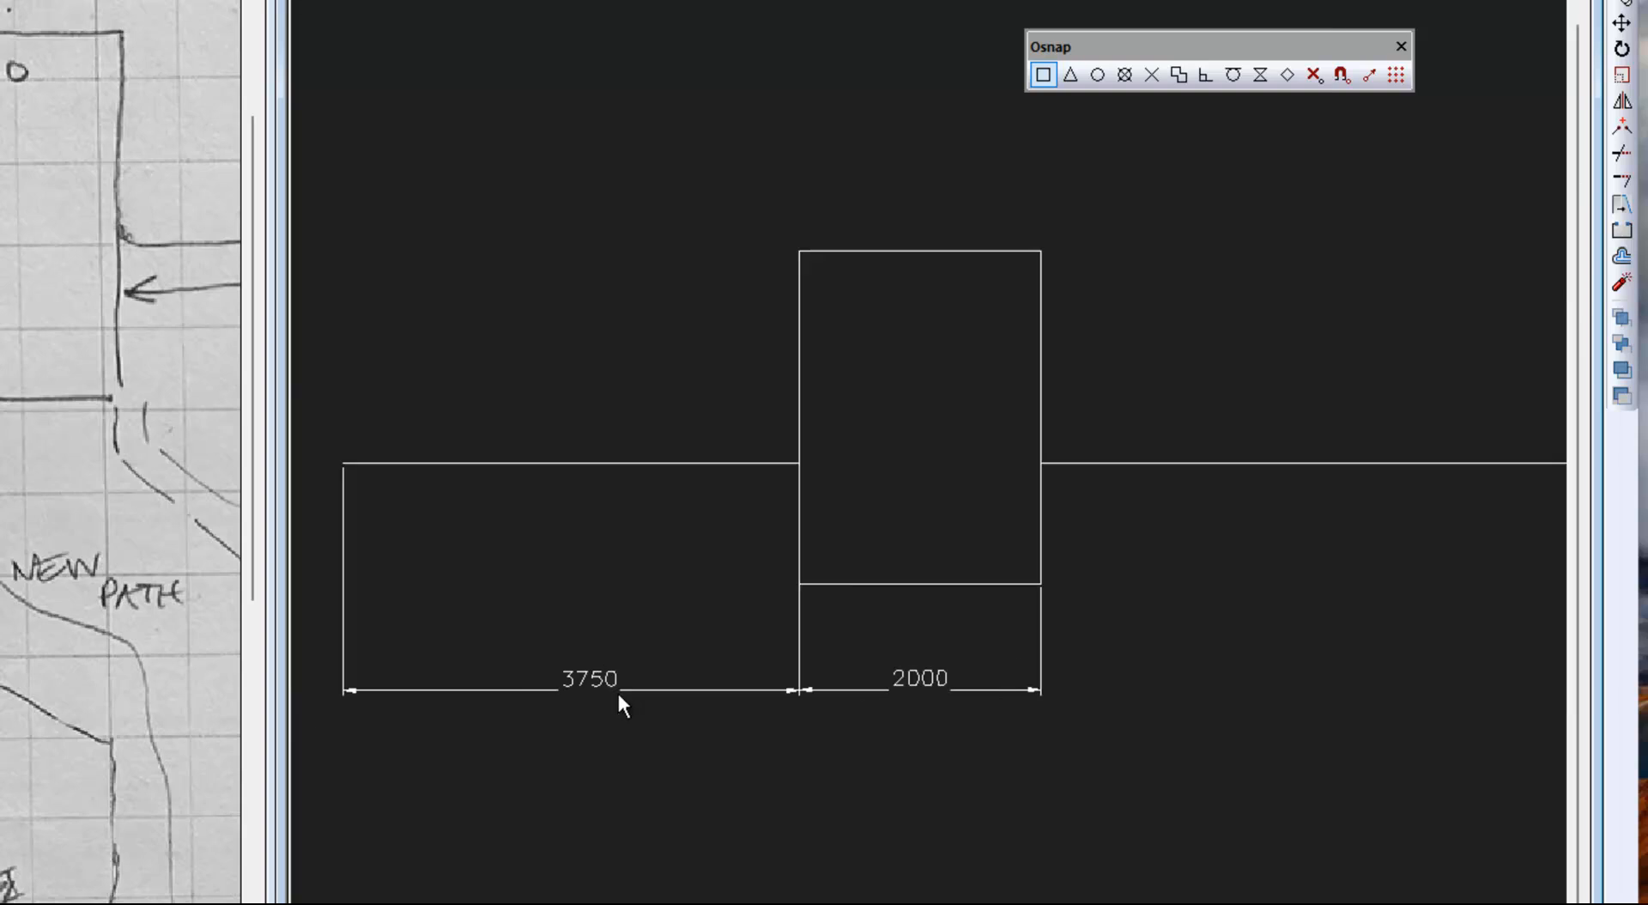
Reposition the 3750 dimension's line level with the adjacent 2000 dimension's line.
left_click(609, 687)
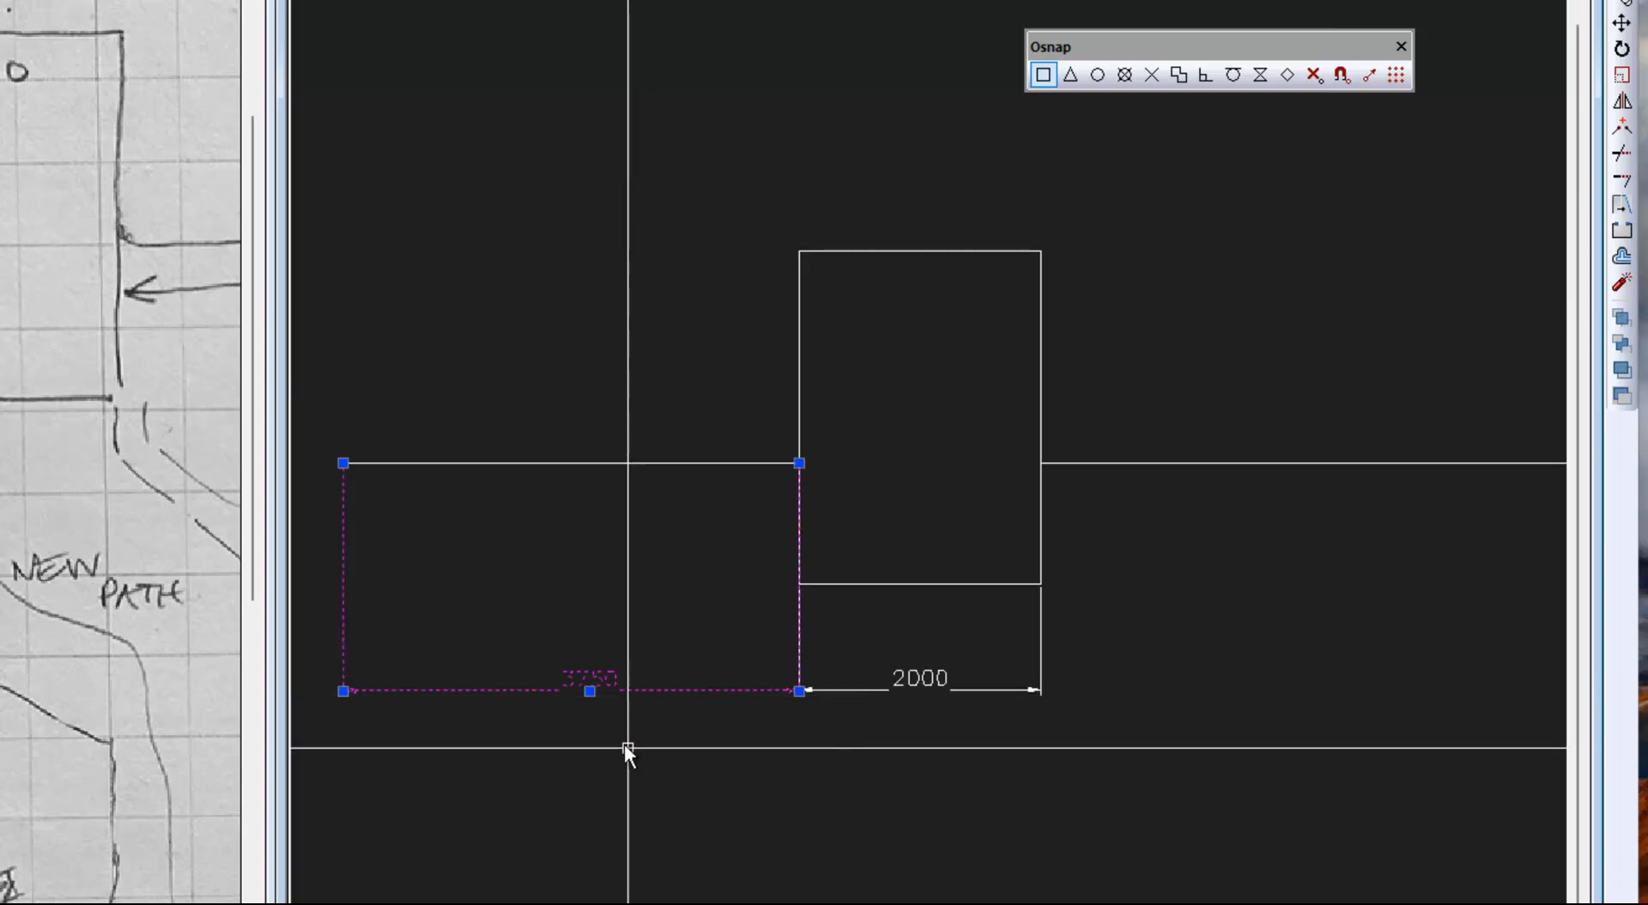
left_click(589, 690)
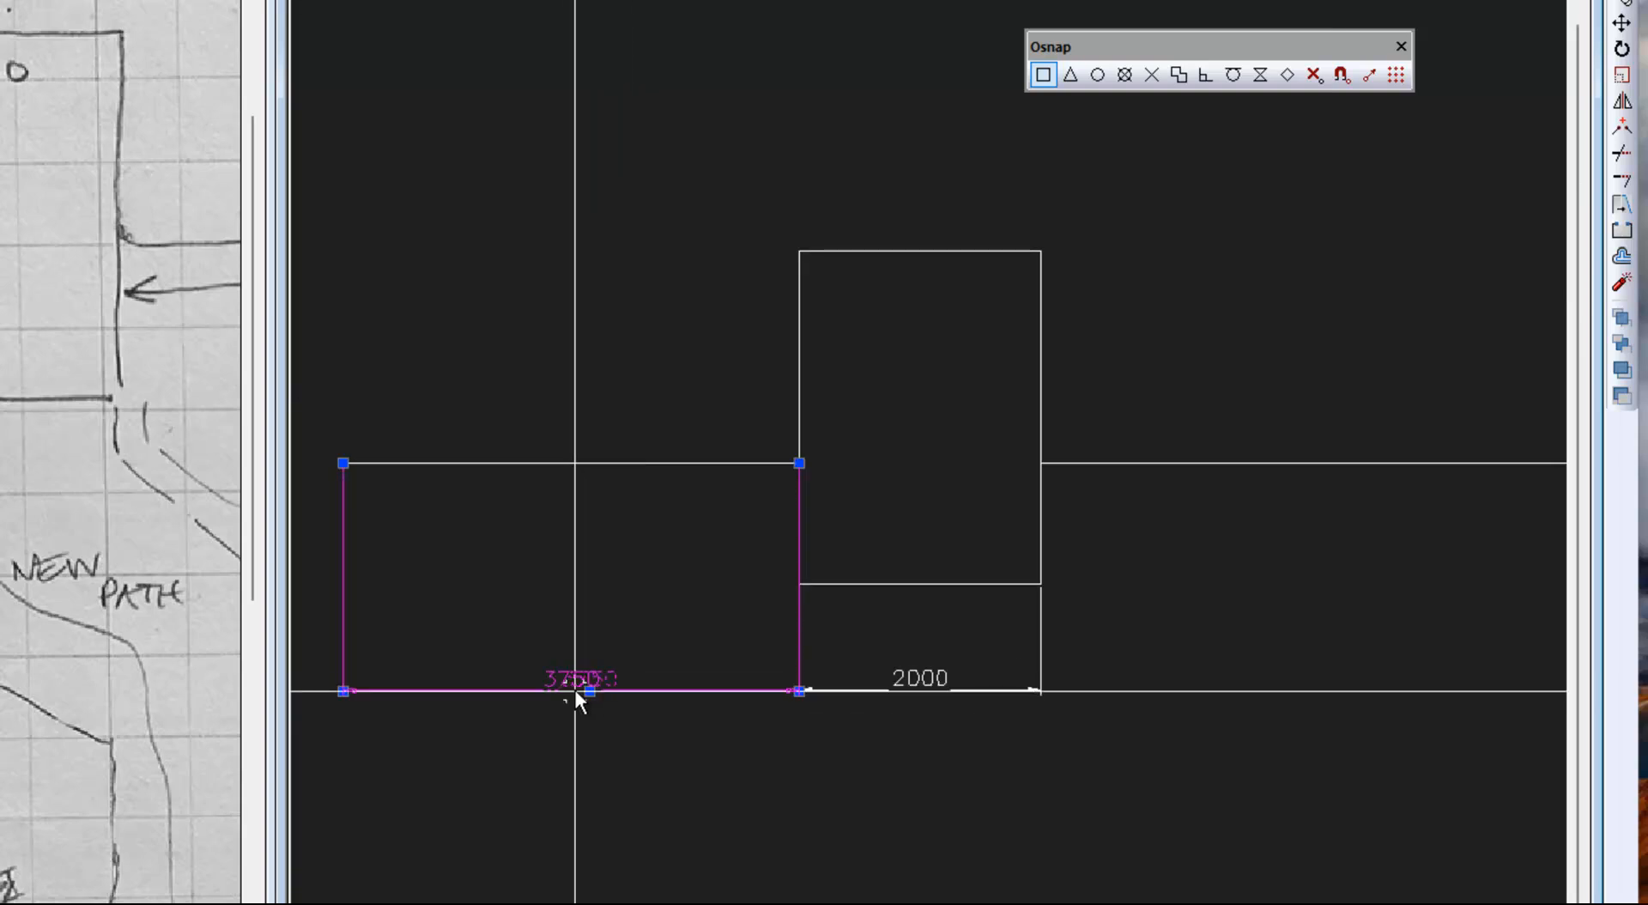
left_click(572, 690)
key("Escape")
Set the current drawing layer to L-DIM.
scroll(836, 747, "down", 1)
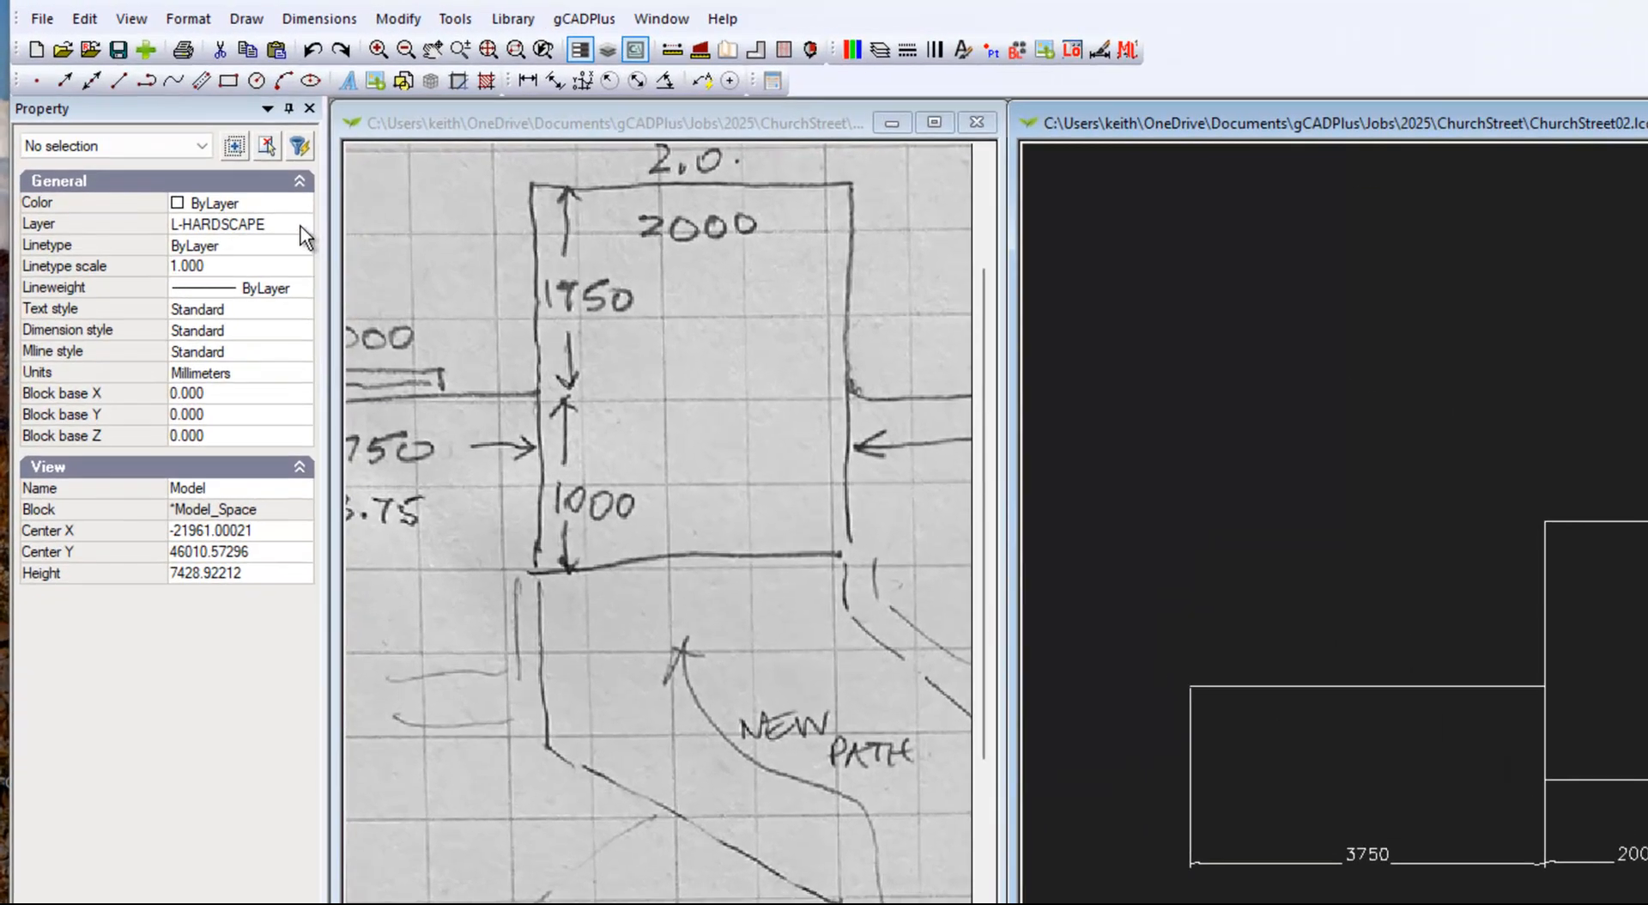
left_click(304, 226)
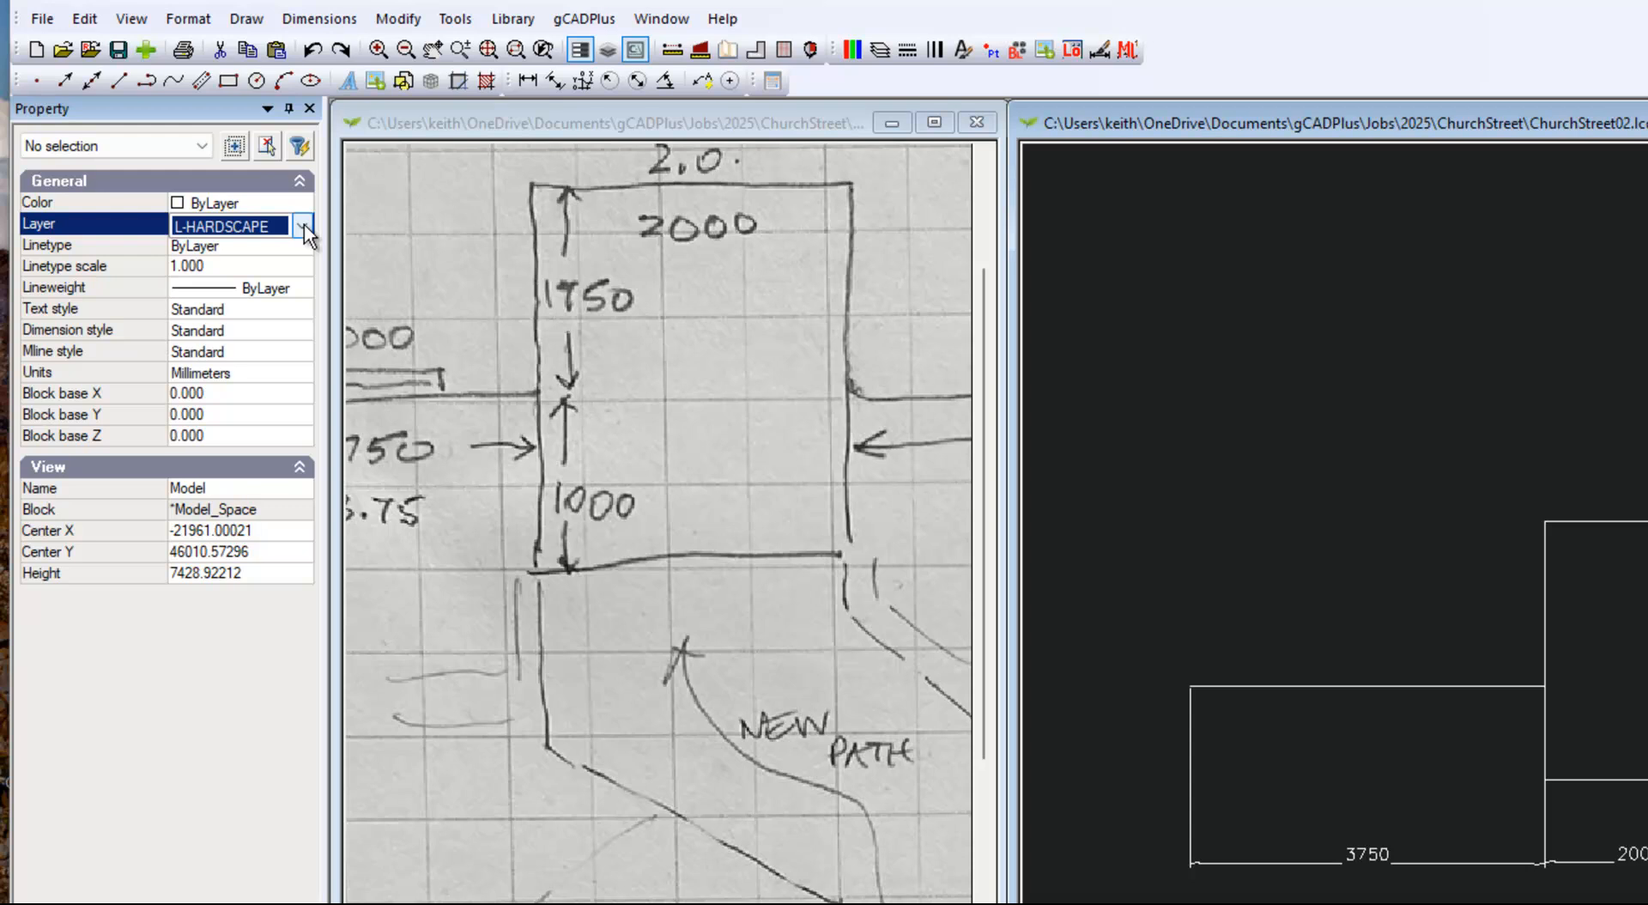
left_click(304, 225)
left_click(238, 269)
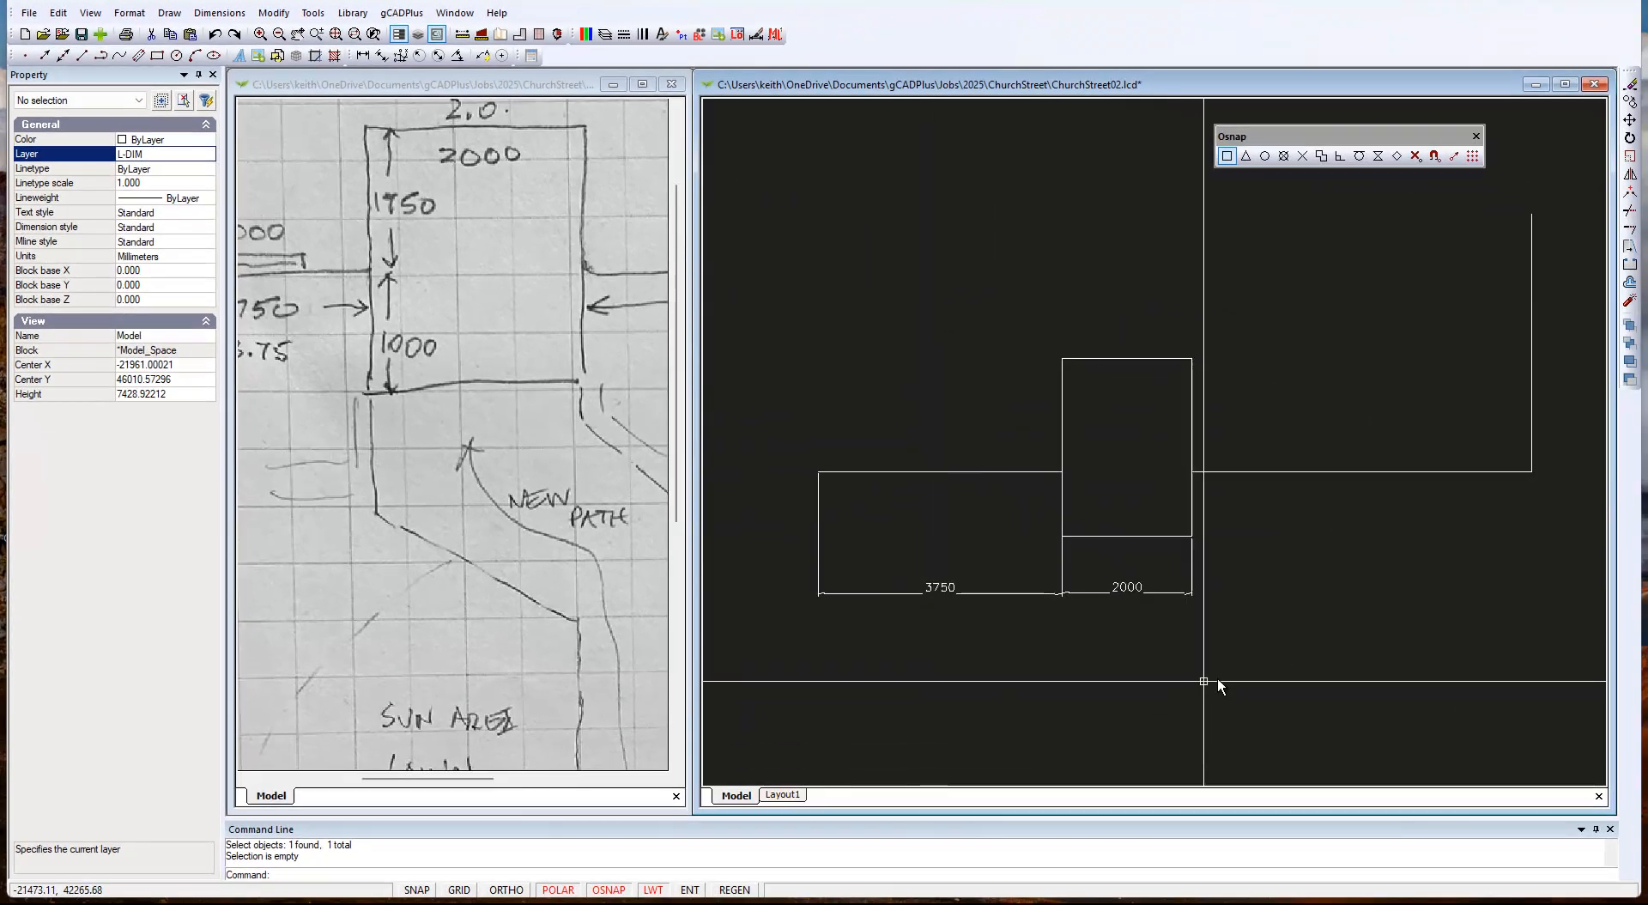
Move both linear dimensions below the rectangle to the L-DIM layer.
left_click(1243, 652)
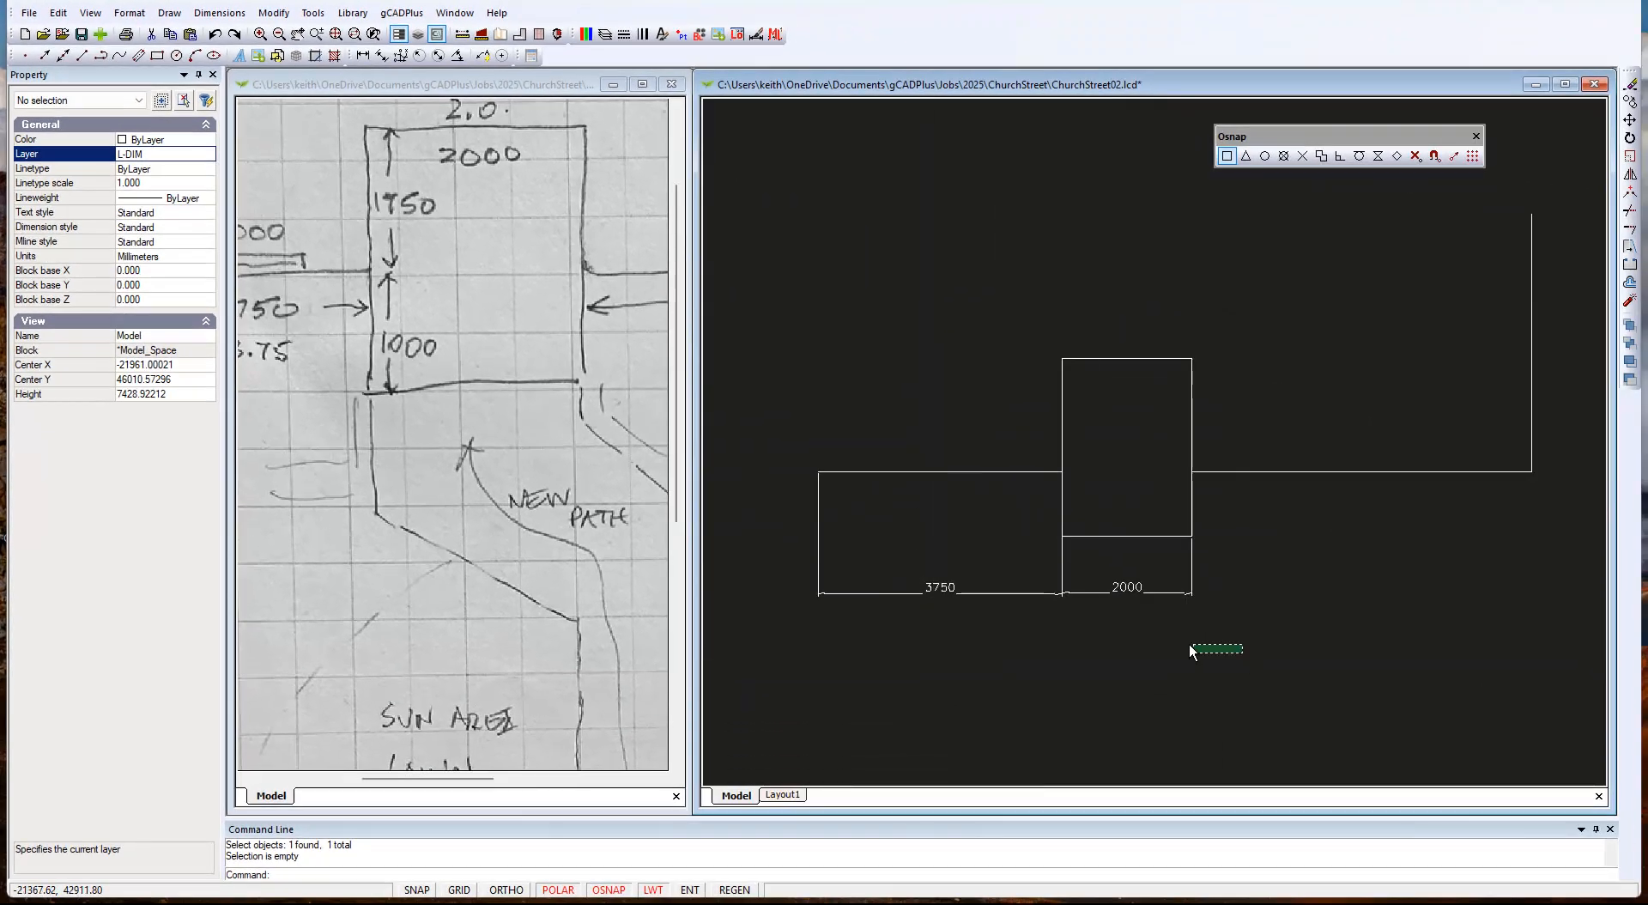
left_click(799, 569)
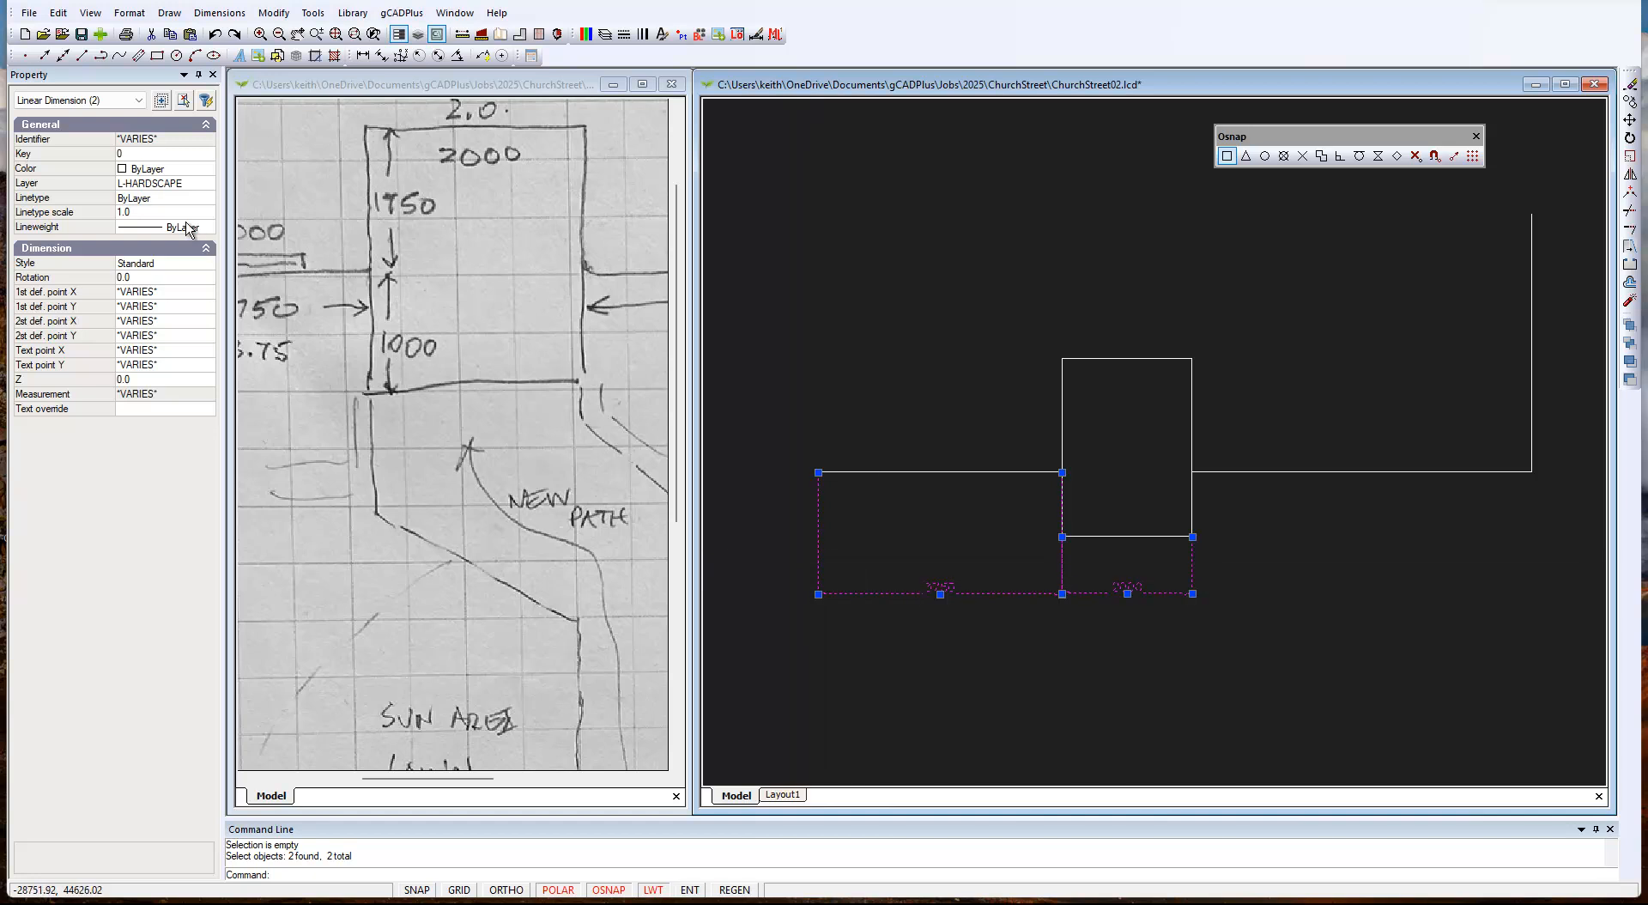
left_click(213, 186)
left_click(213, 187)
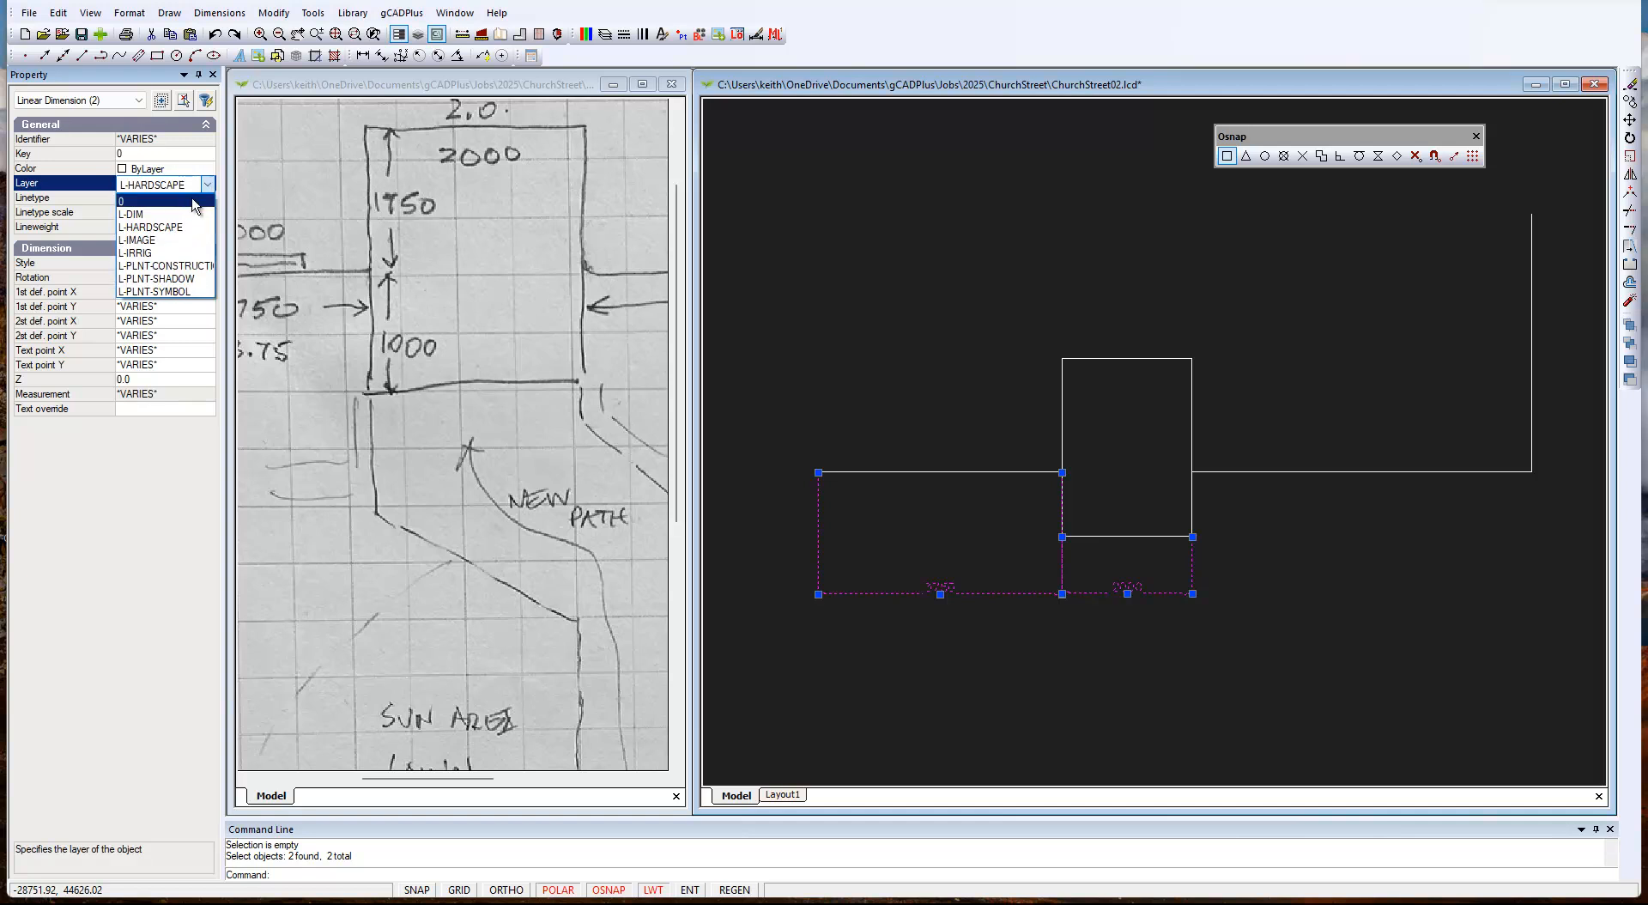
left_click(185, 213)
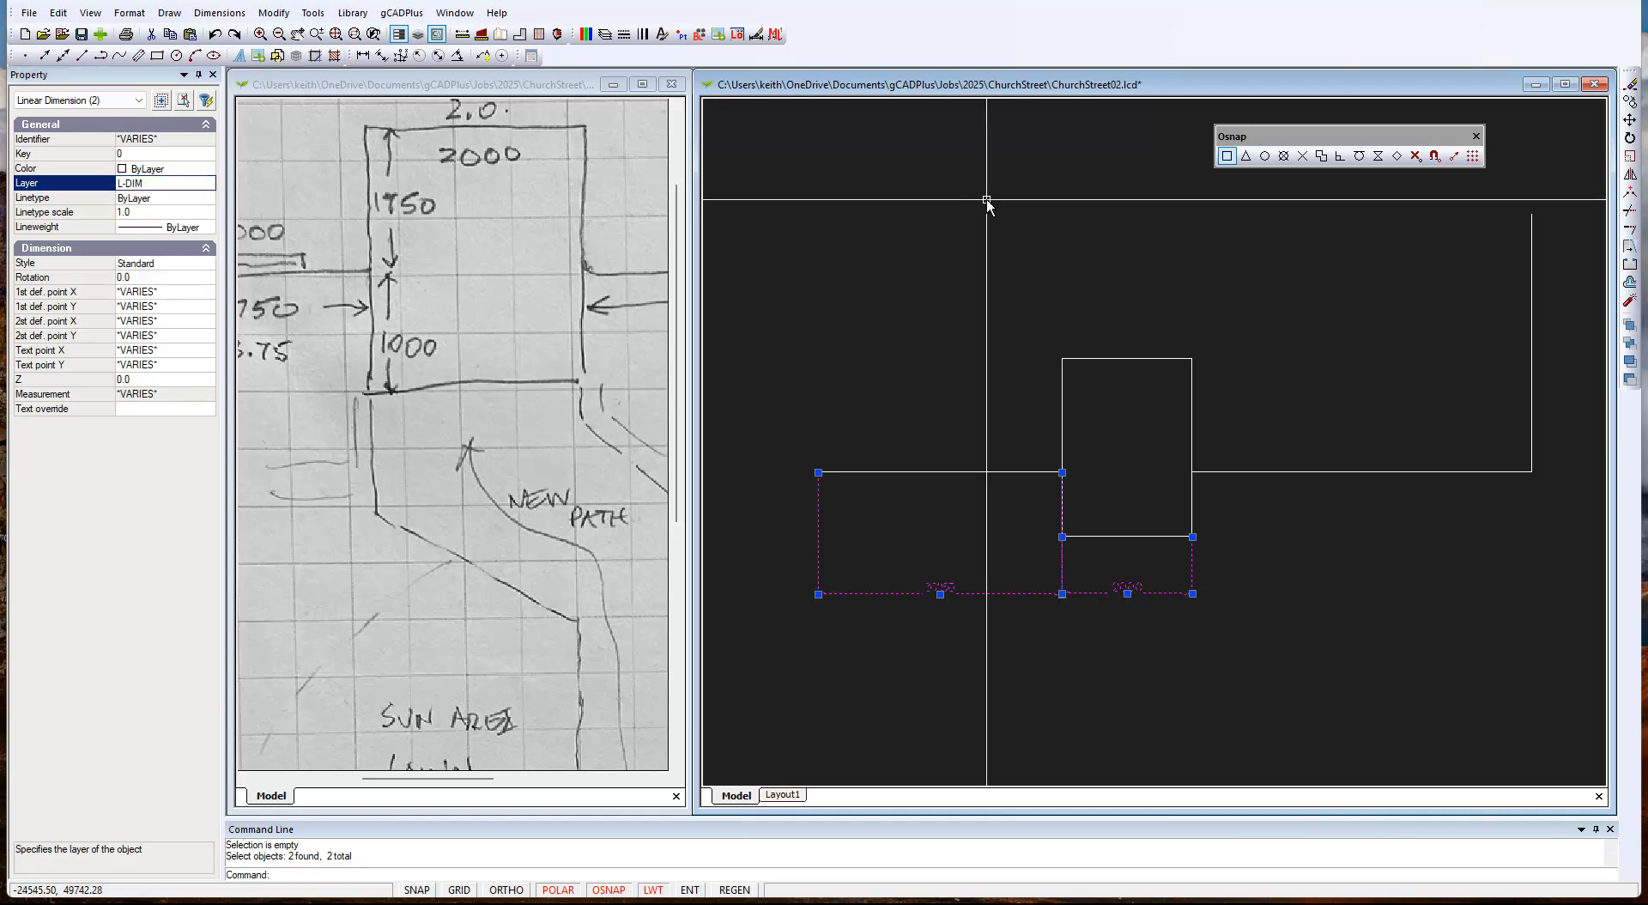
key("Escape")
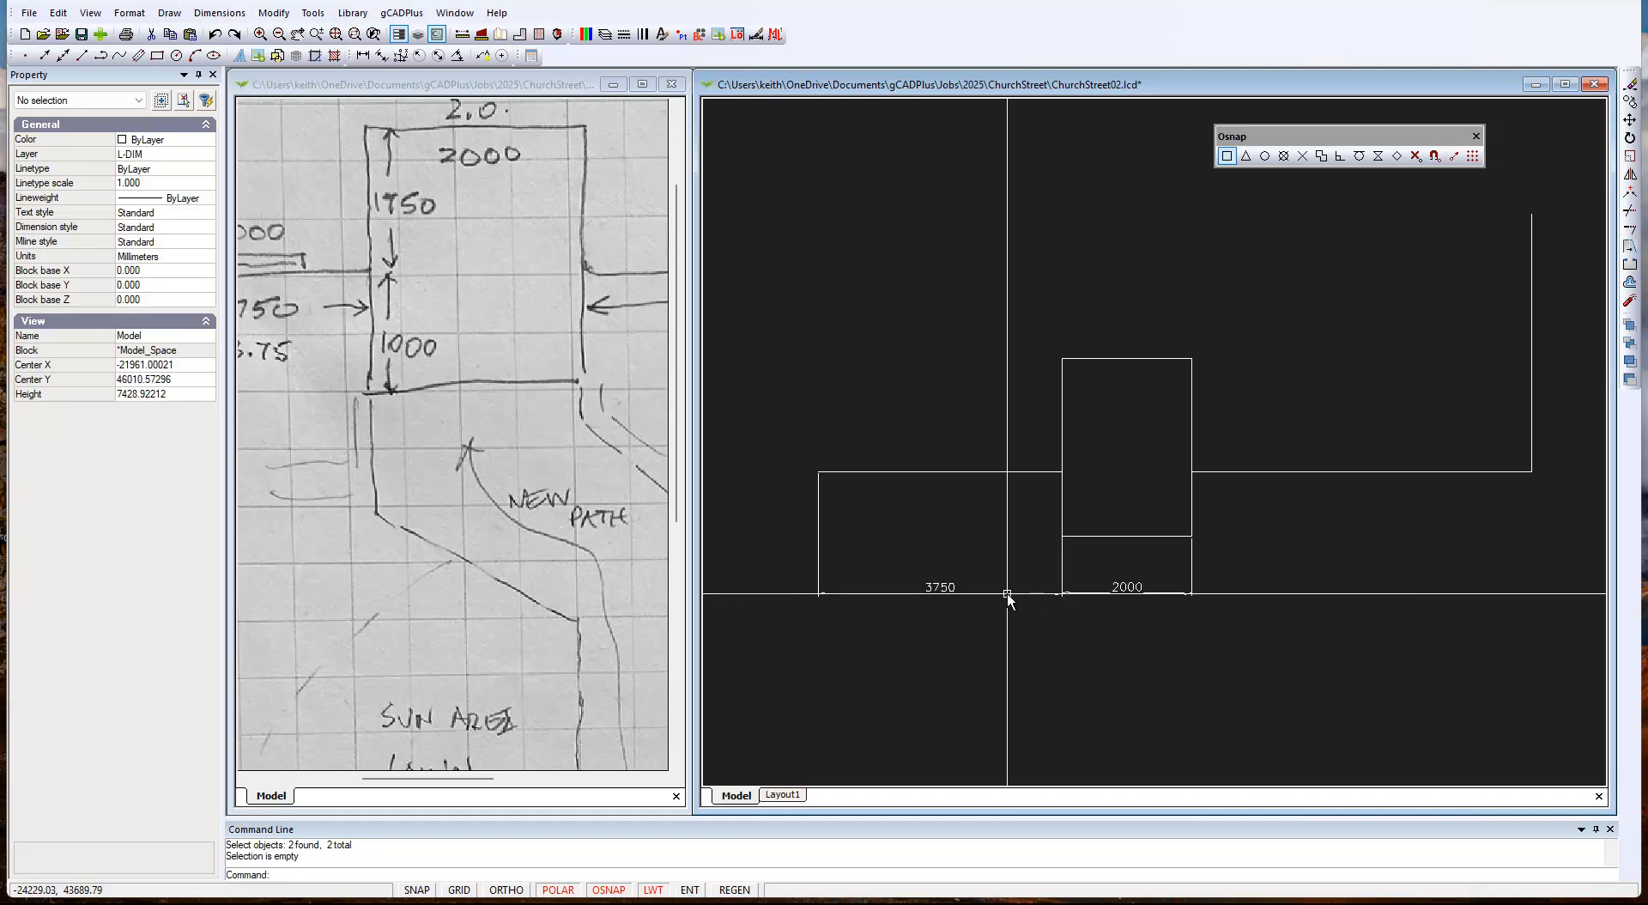
Shorten the 3750 dimension's right extension line by moving its origin straight down to just below the rectangle's lower-left corner.
left_click(1007, 593)
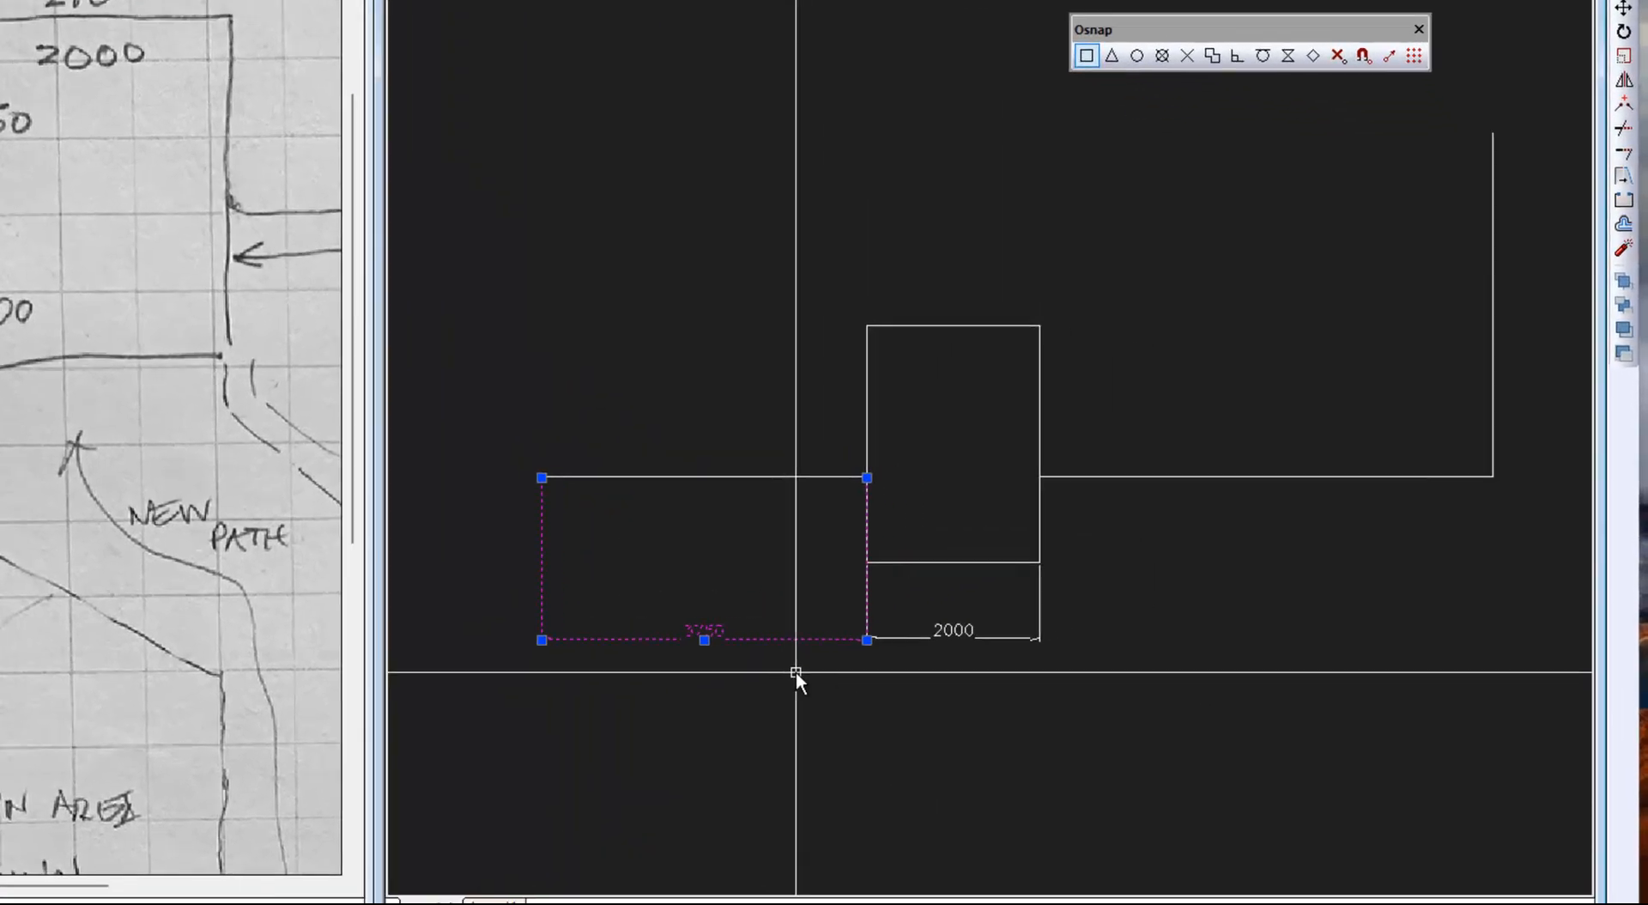
key("Escape")
scroll(801, 639, "up", 1)
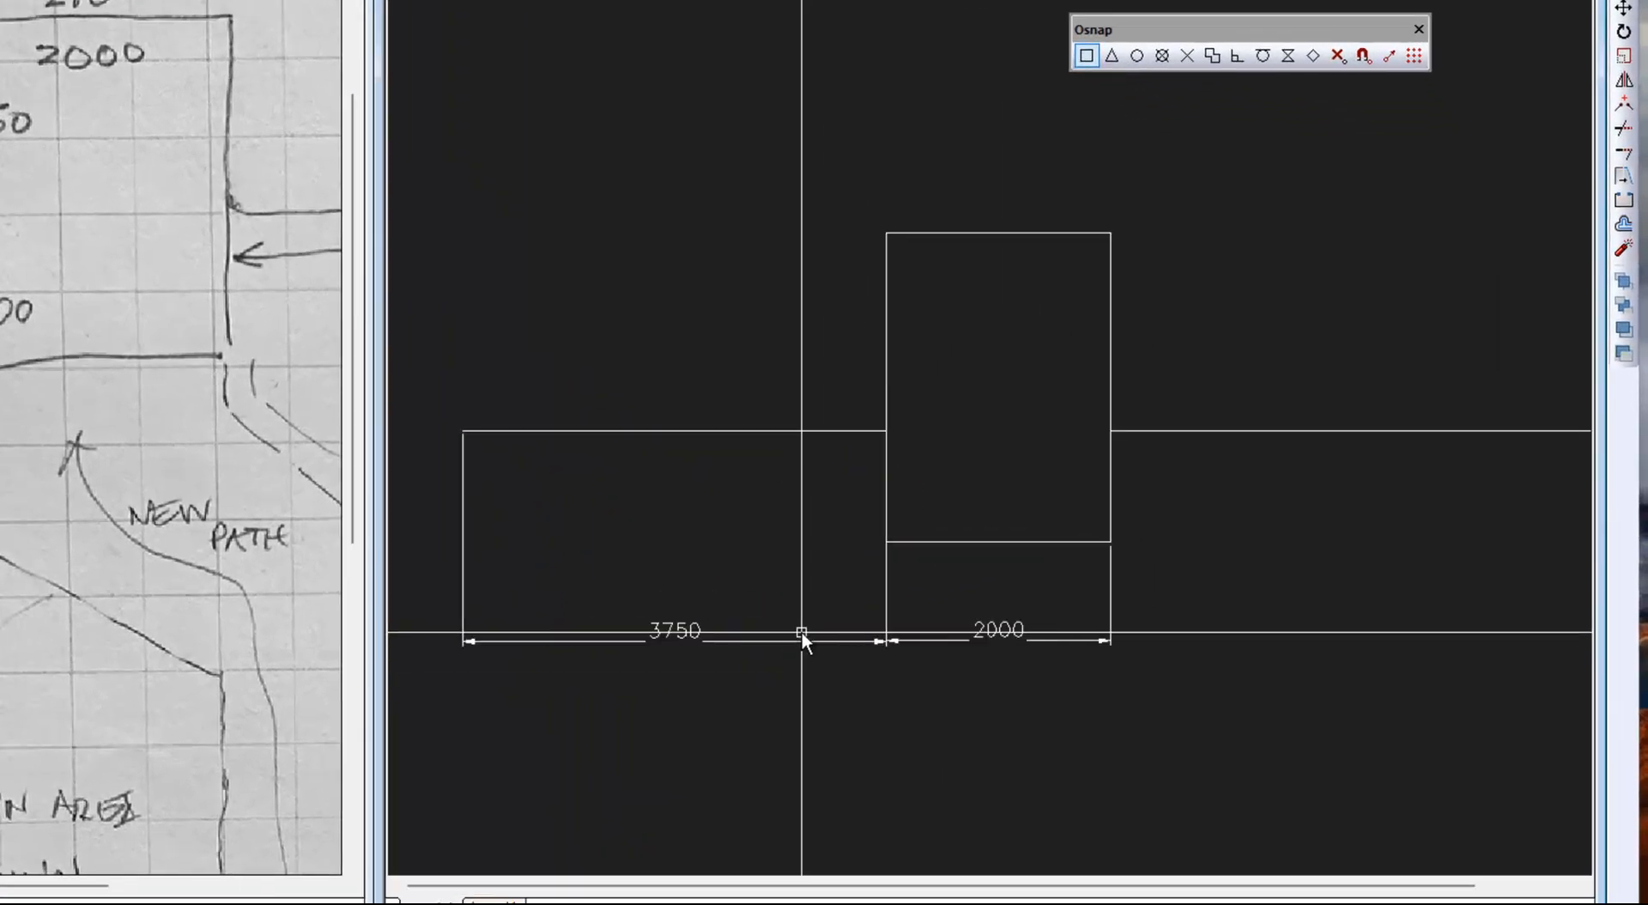
left_click(738, 641)
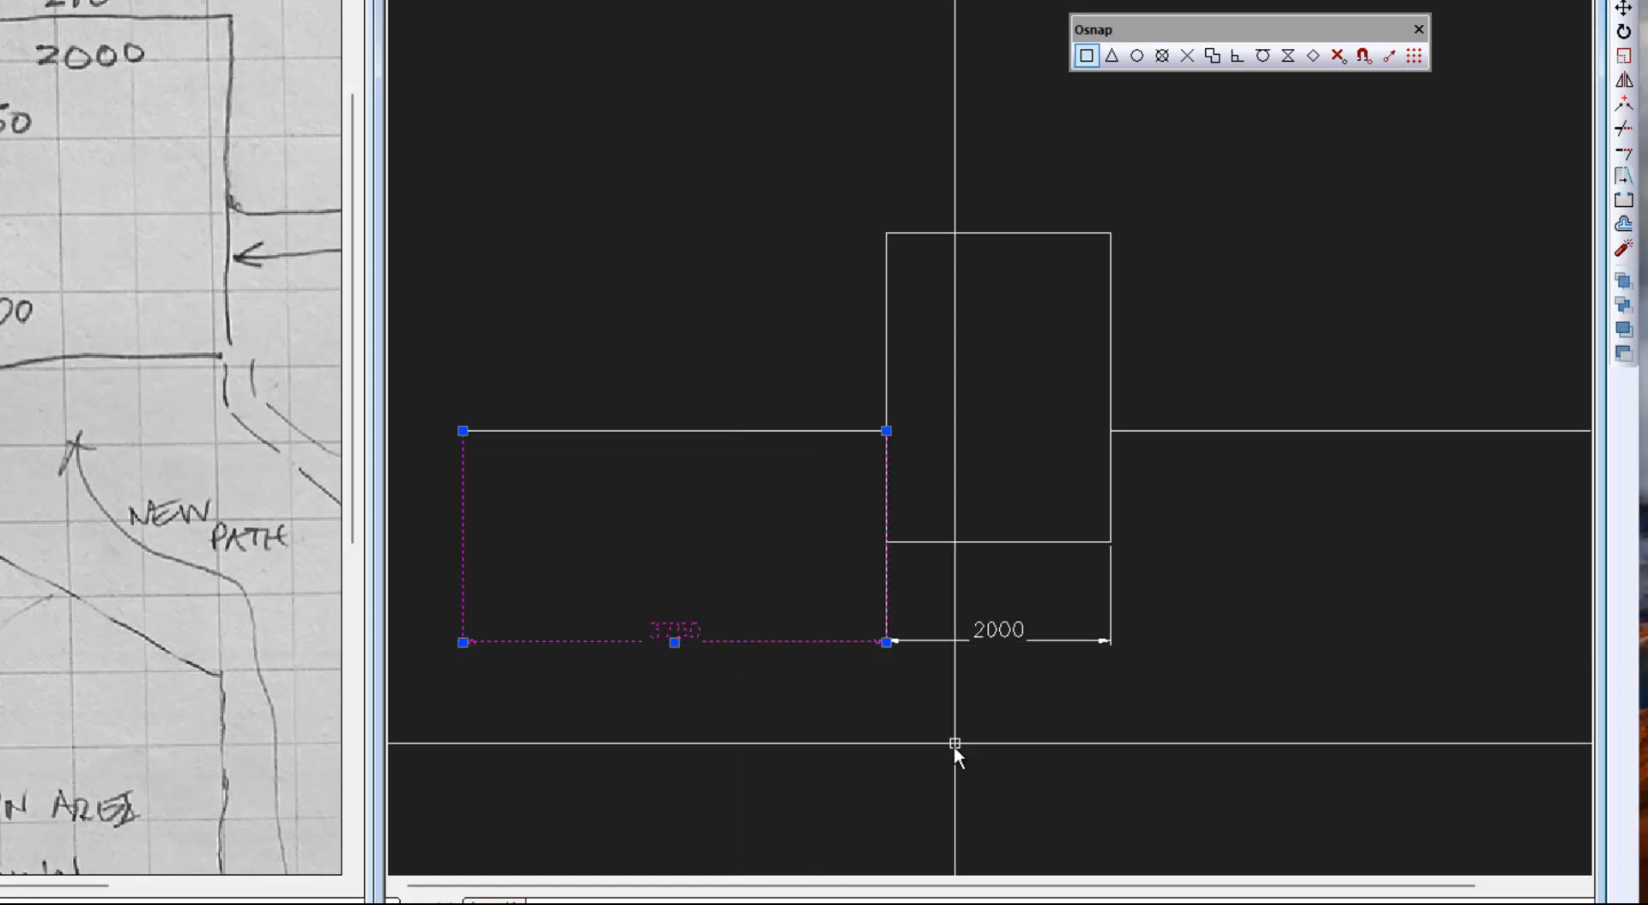
left_click(886, 430)
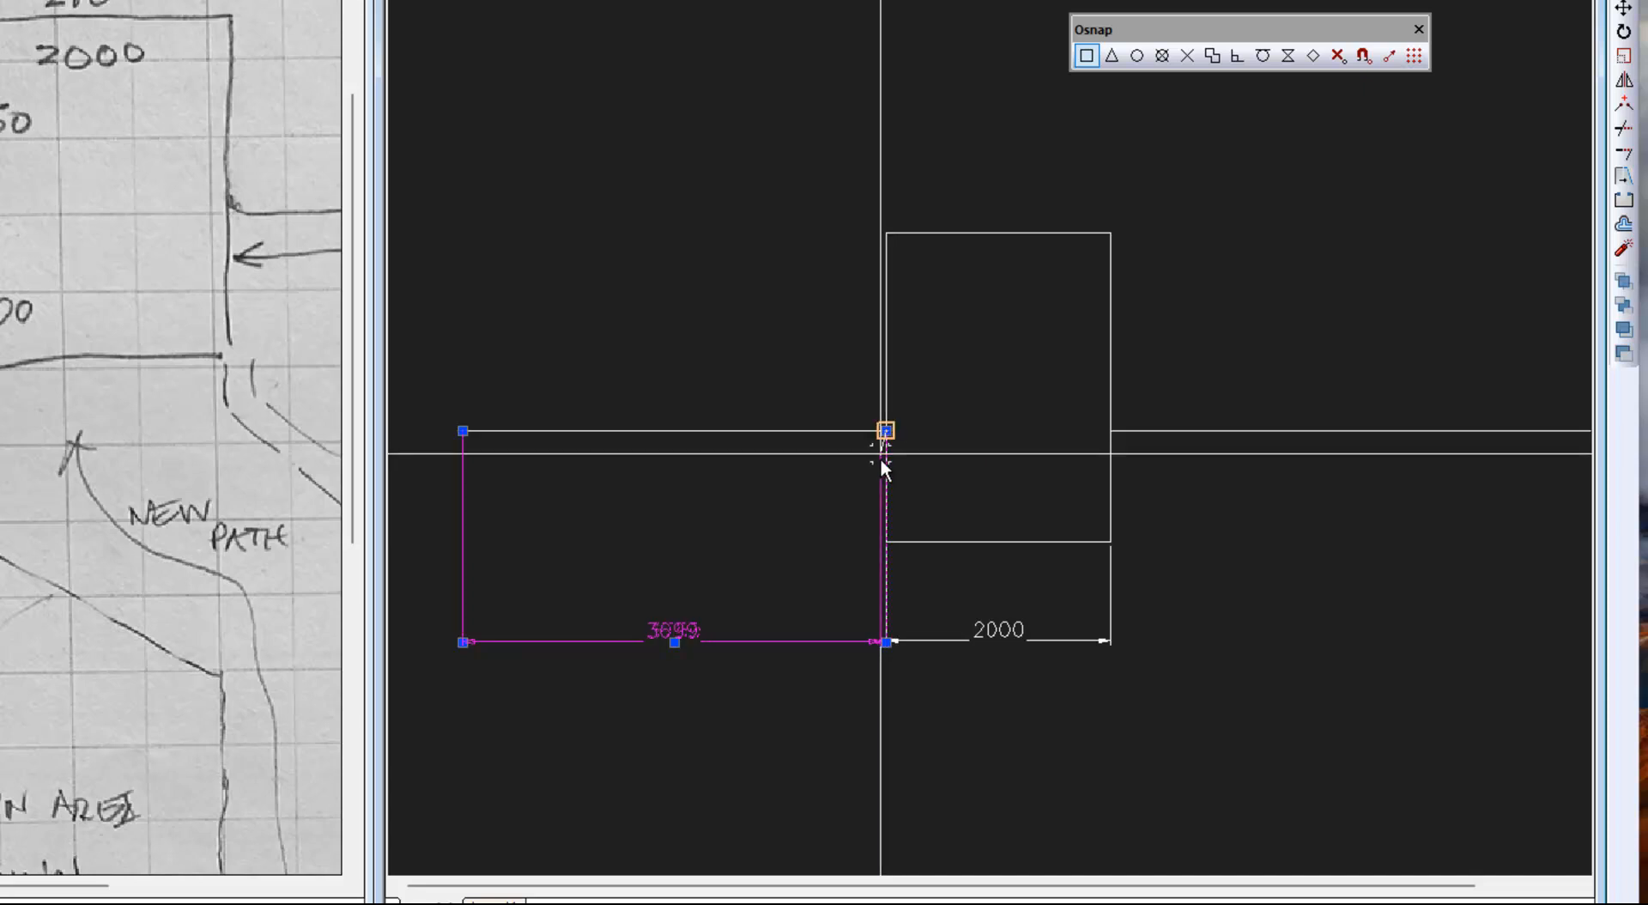
left_click(886, 592)
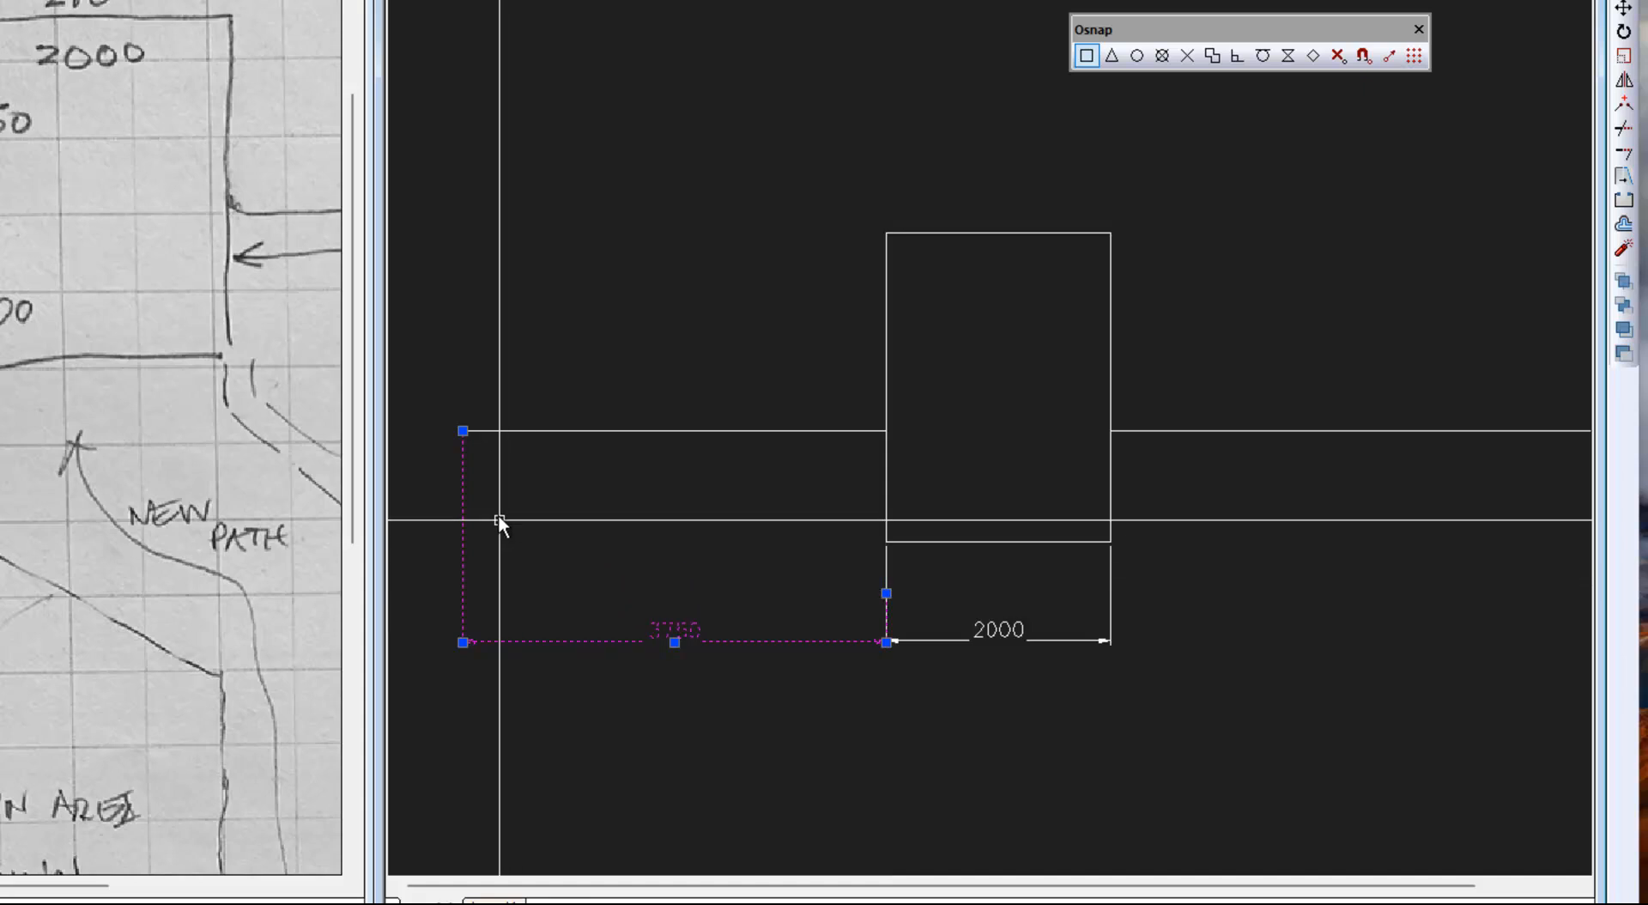
Shorten both extension lines of the 2000 dimension by moving their origins straight down to just below the rectangle's lower corners.
key("Escape")
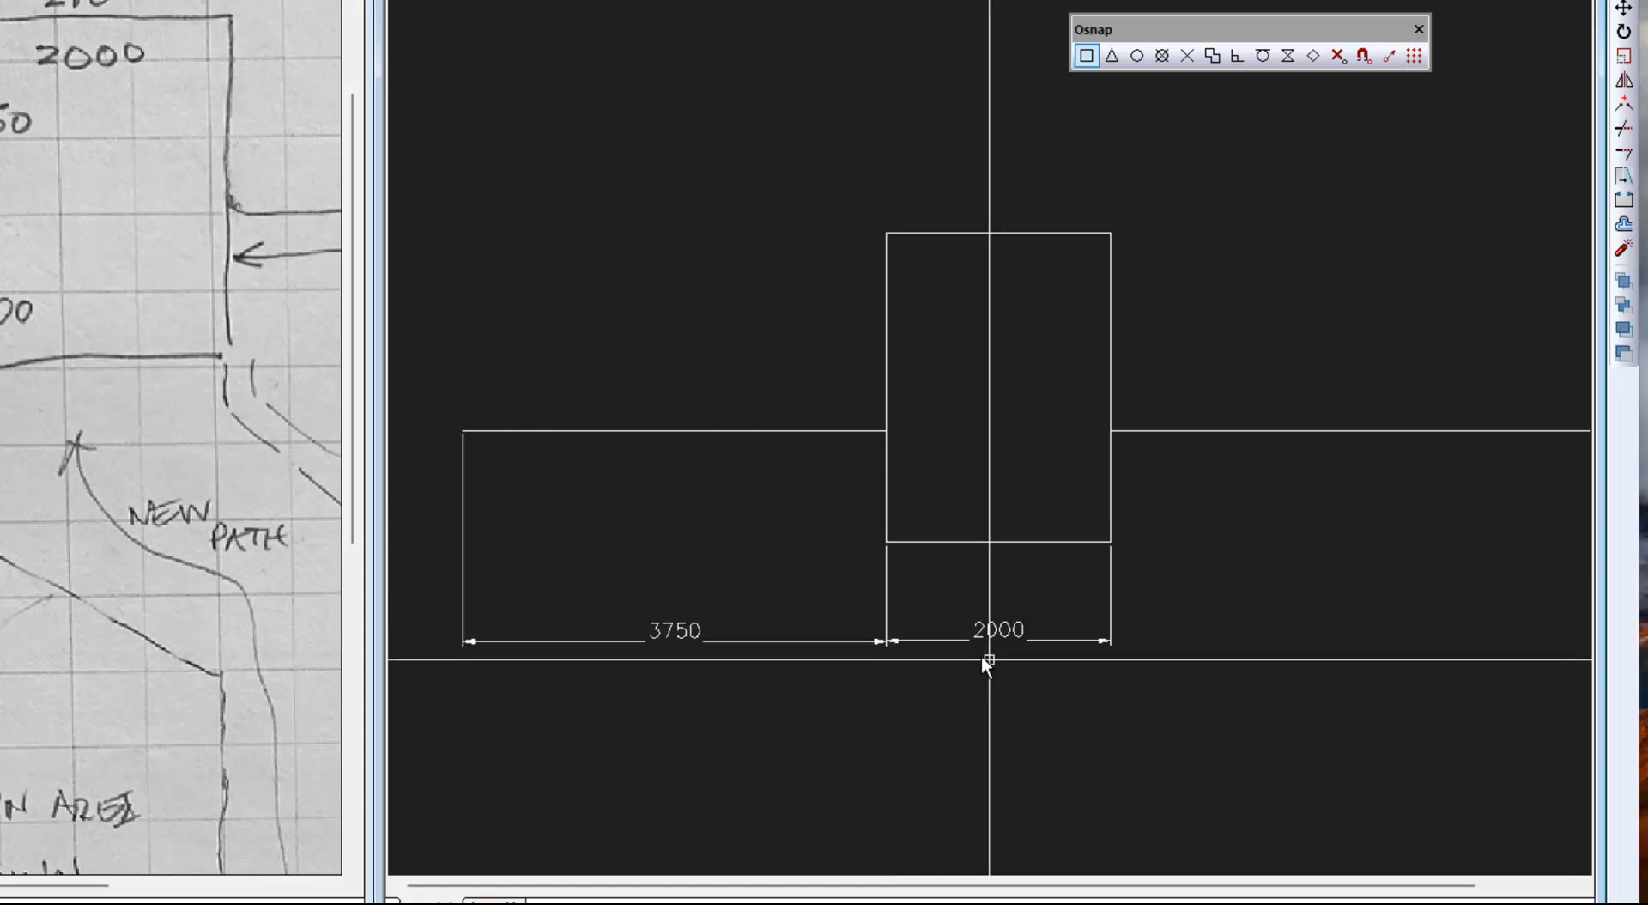
left_click(943, 638)
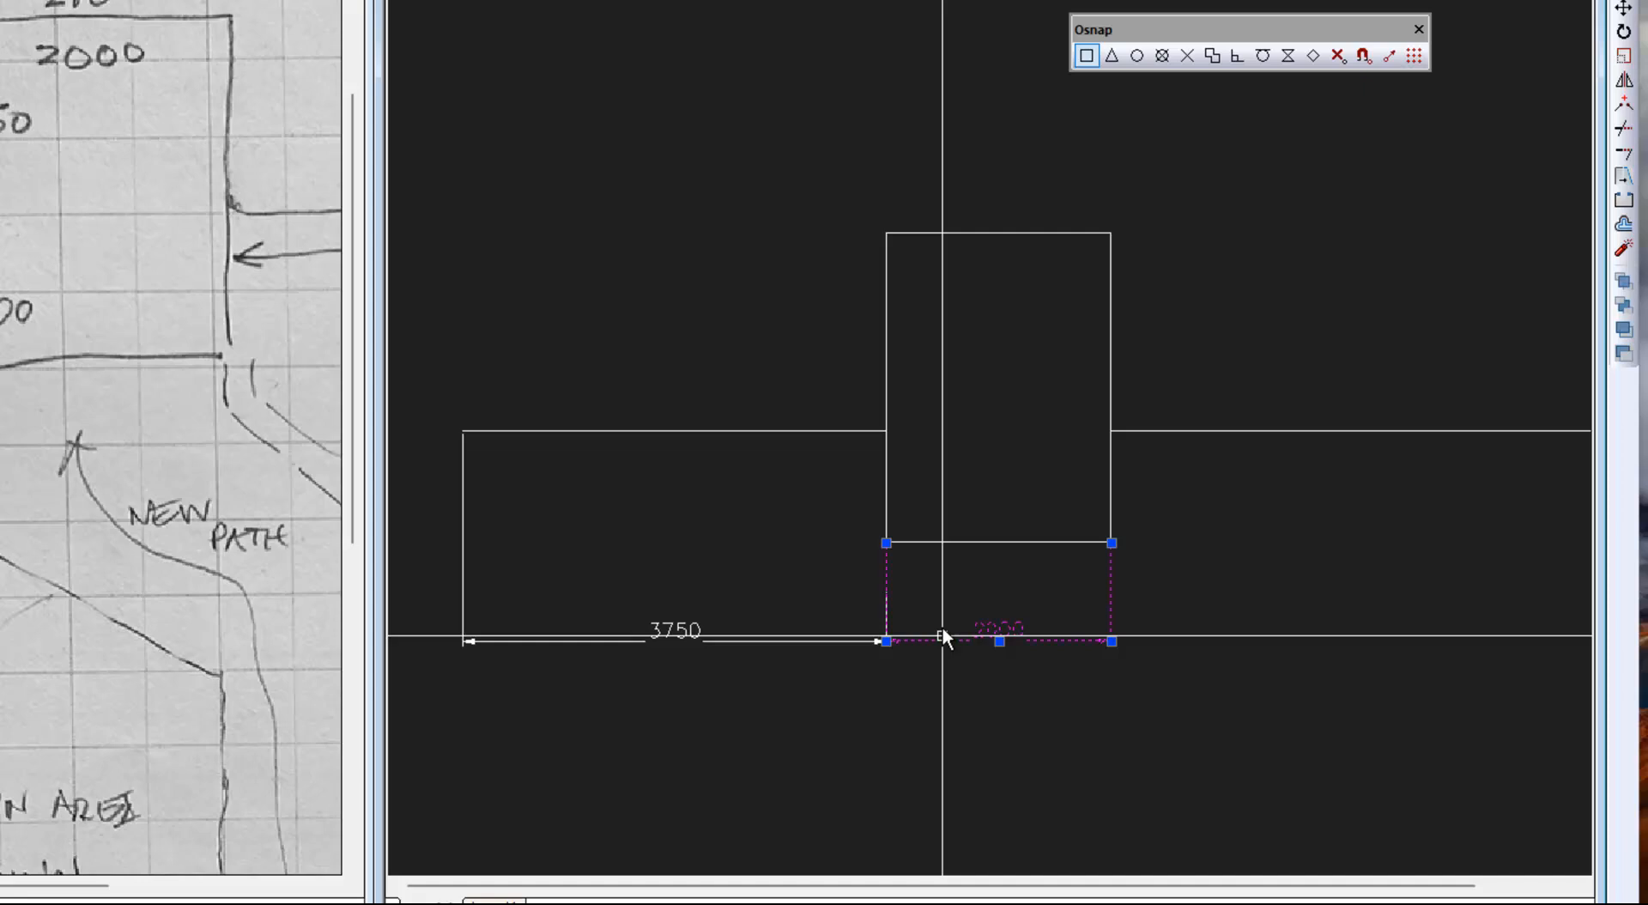
left_click(886, 542)
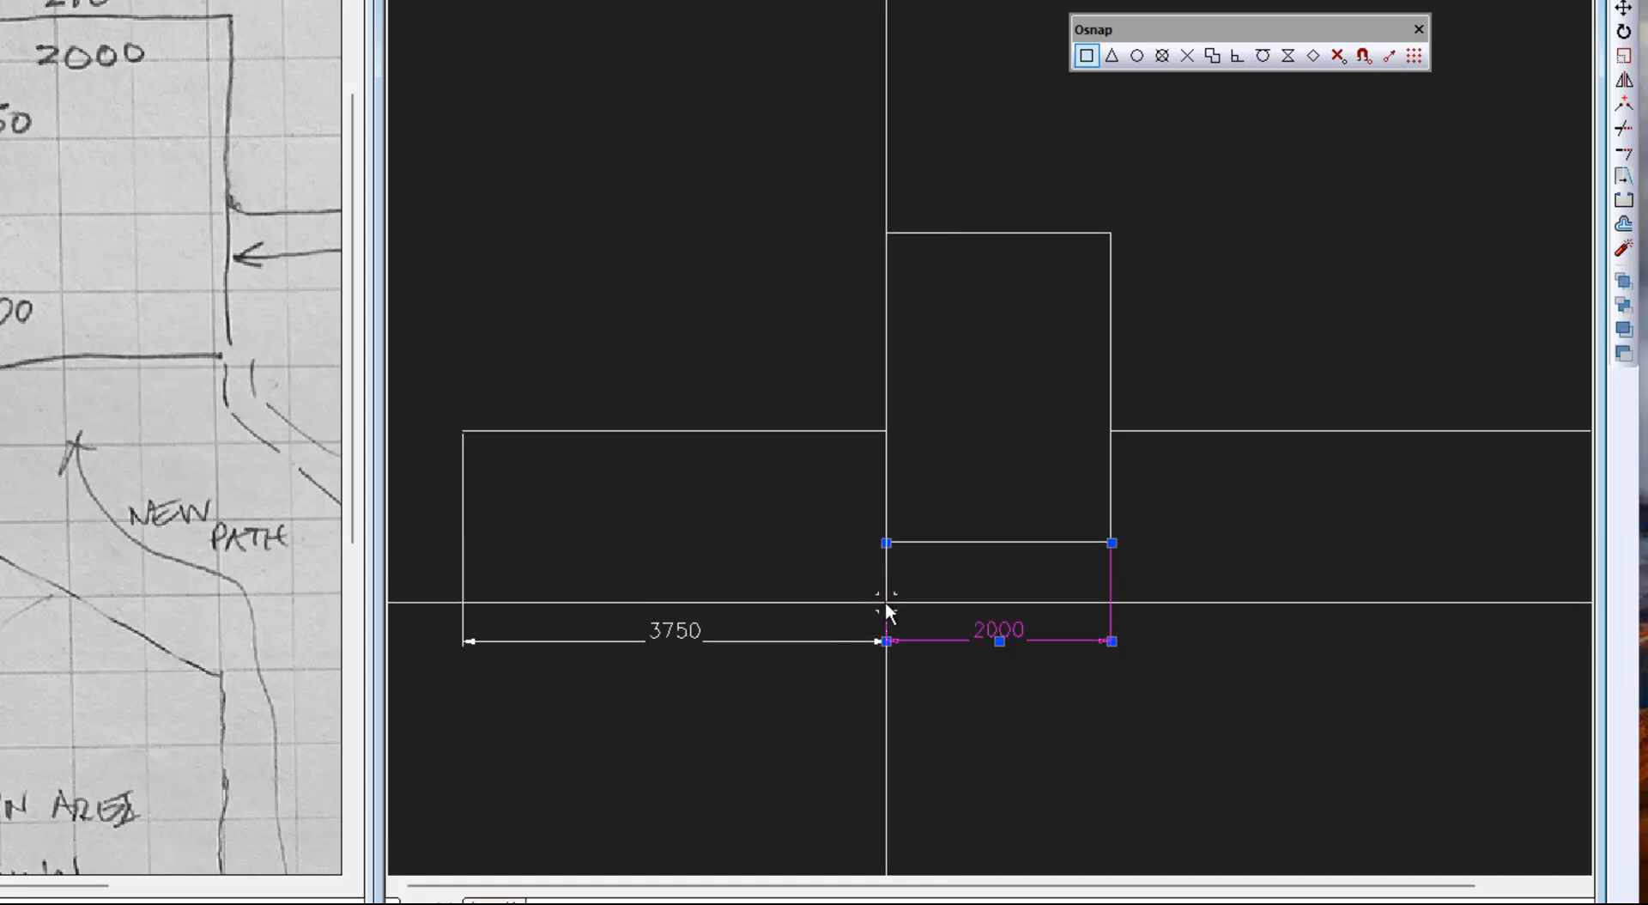
key("Escape")
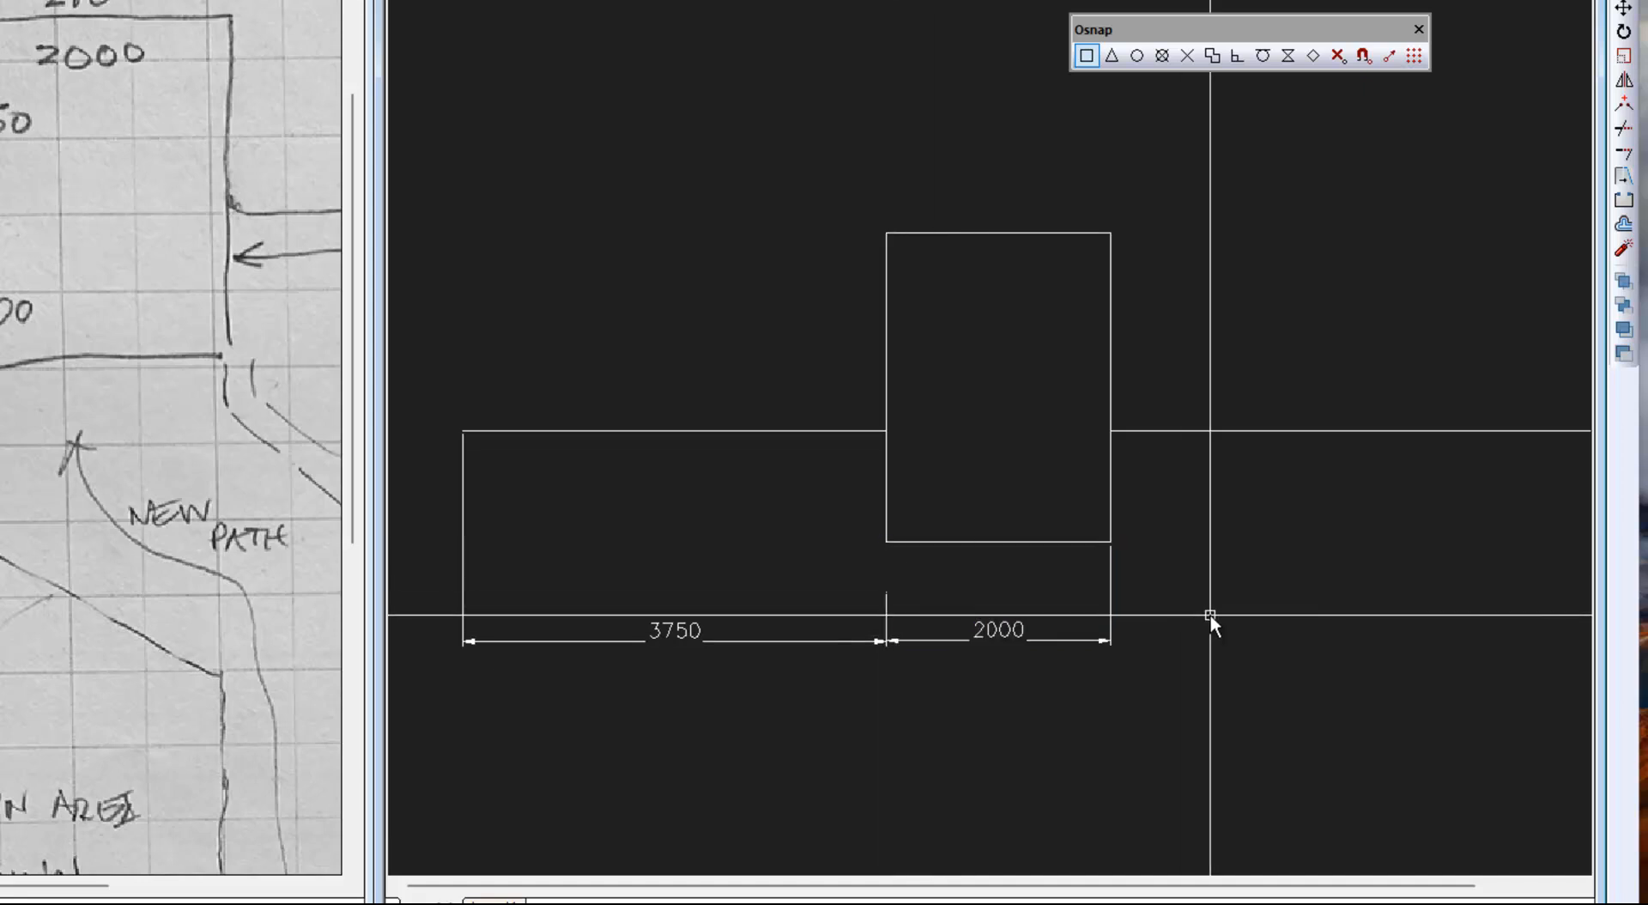
left_click(1110, 563)
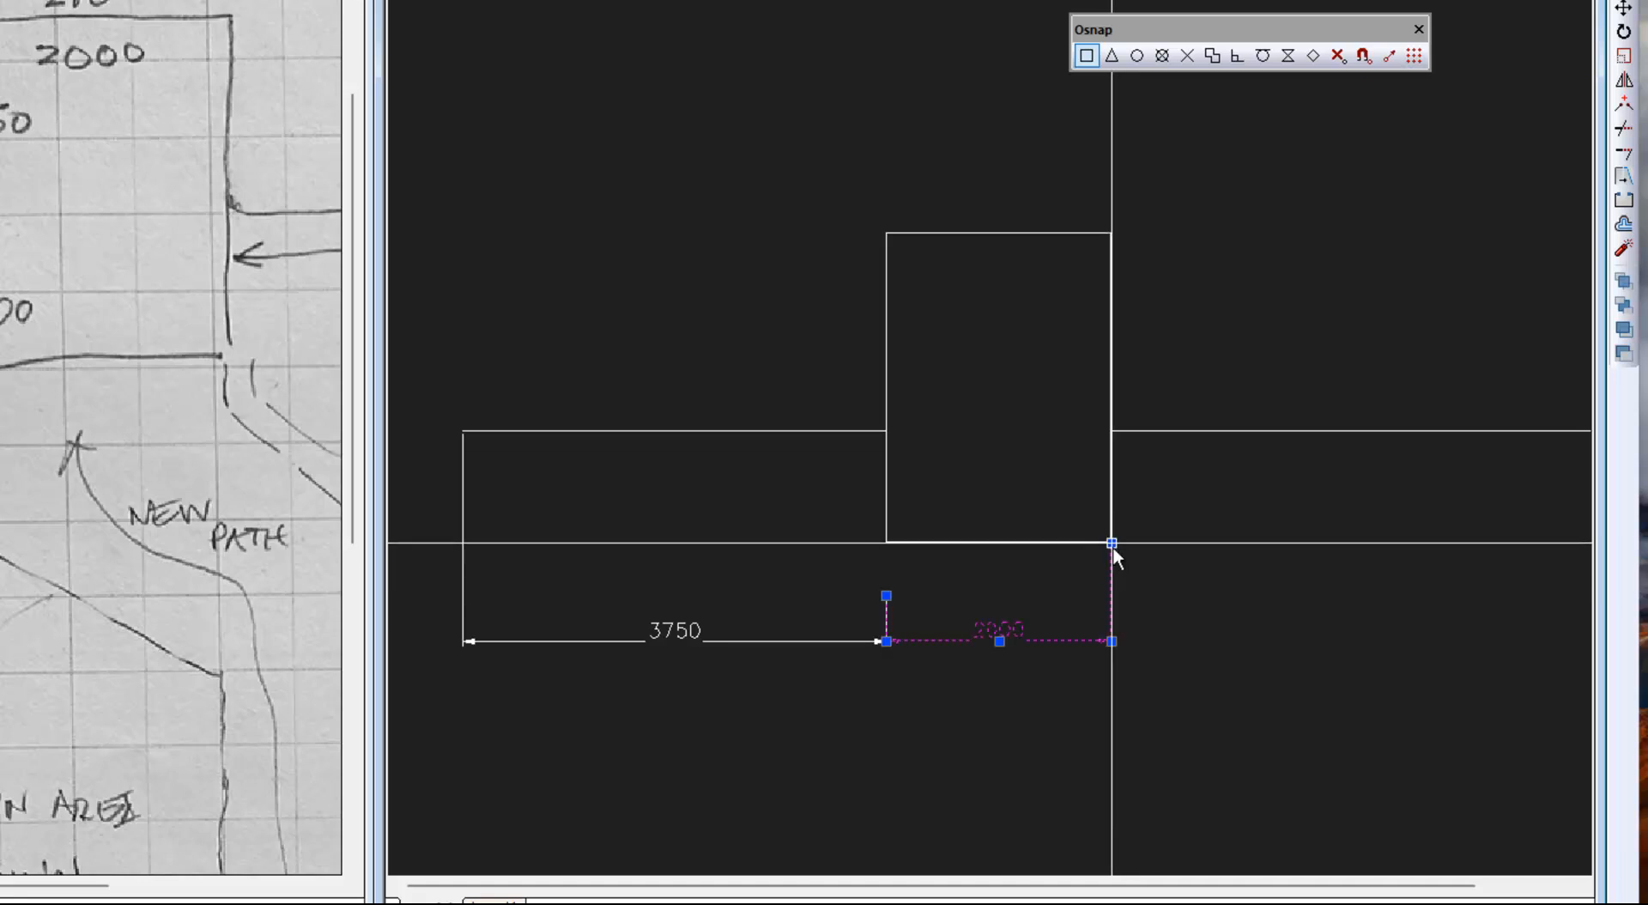
left_click(1111, 594)
key("Escape")
Shorten the 3750 dimension's left extension line by moving its origin straight down, about level with the other shortened extension lines.
left_click(462, 529)
left_click(463, 431)
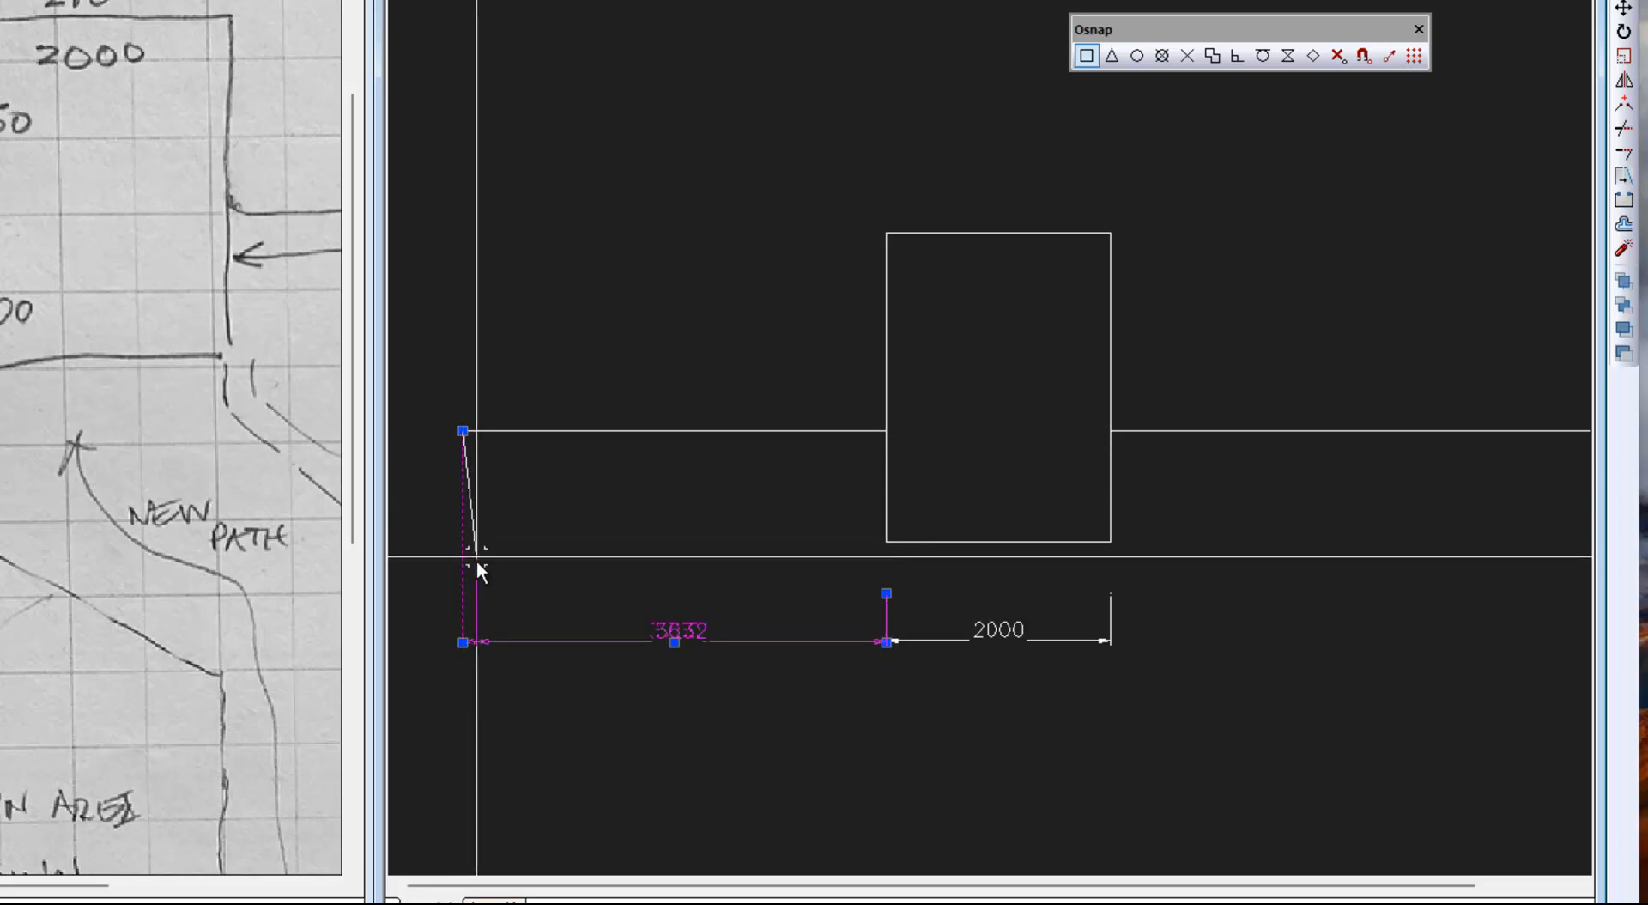
left_click(465, 586)
key("Escape")
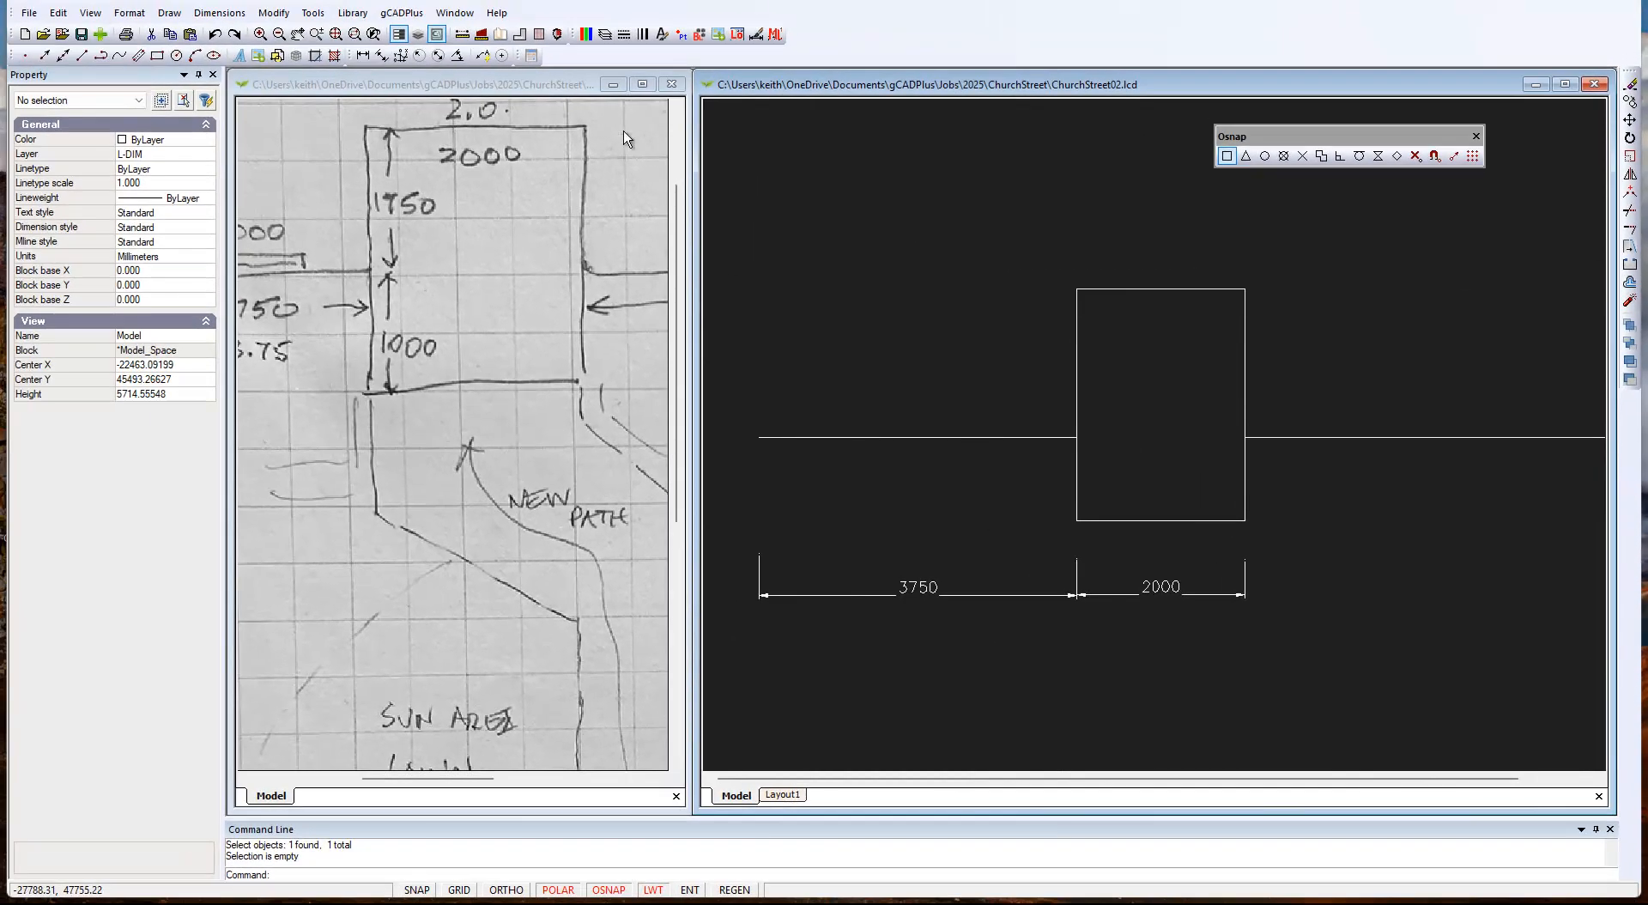
Make layer 0 the current layer and turn off the L-DIM layer.
left_click(605, 35)
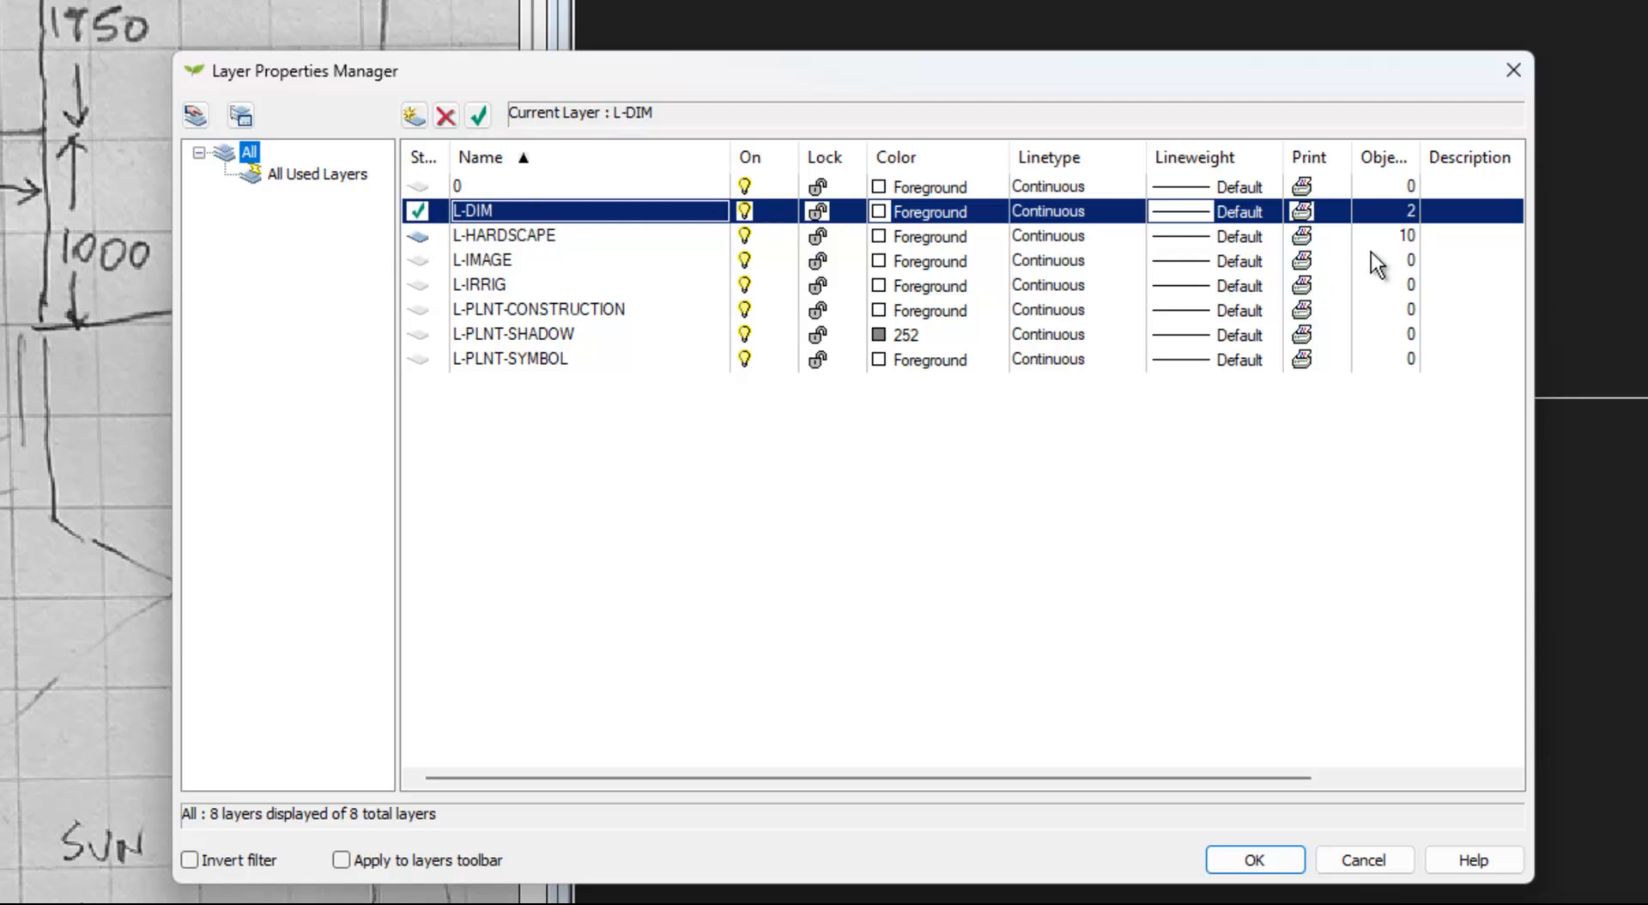
left_click(599, 241)
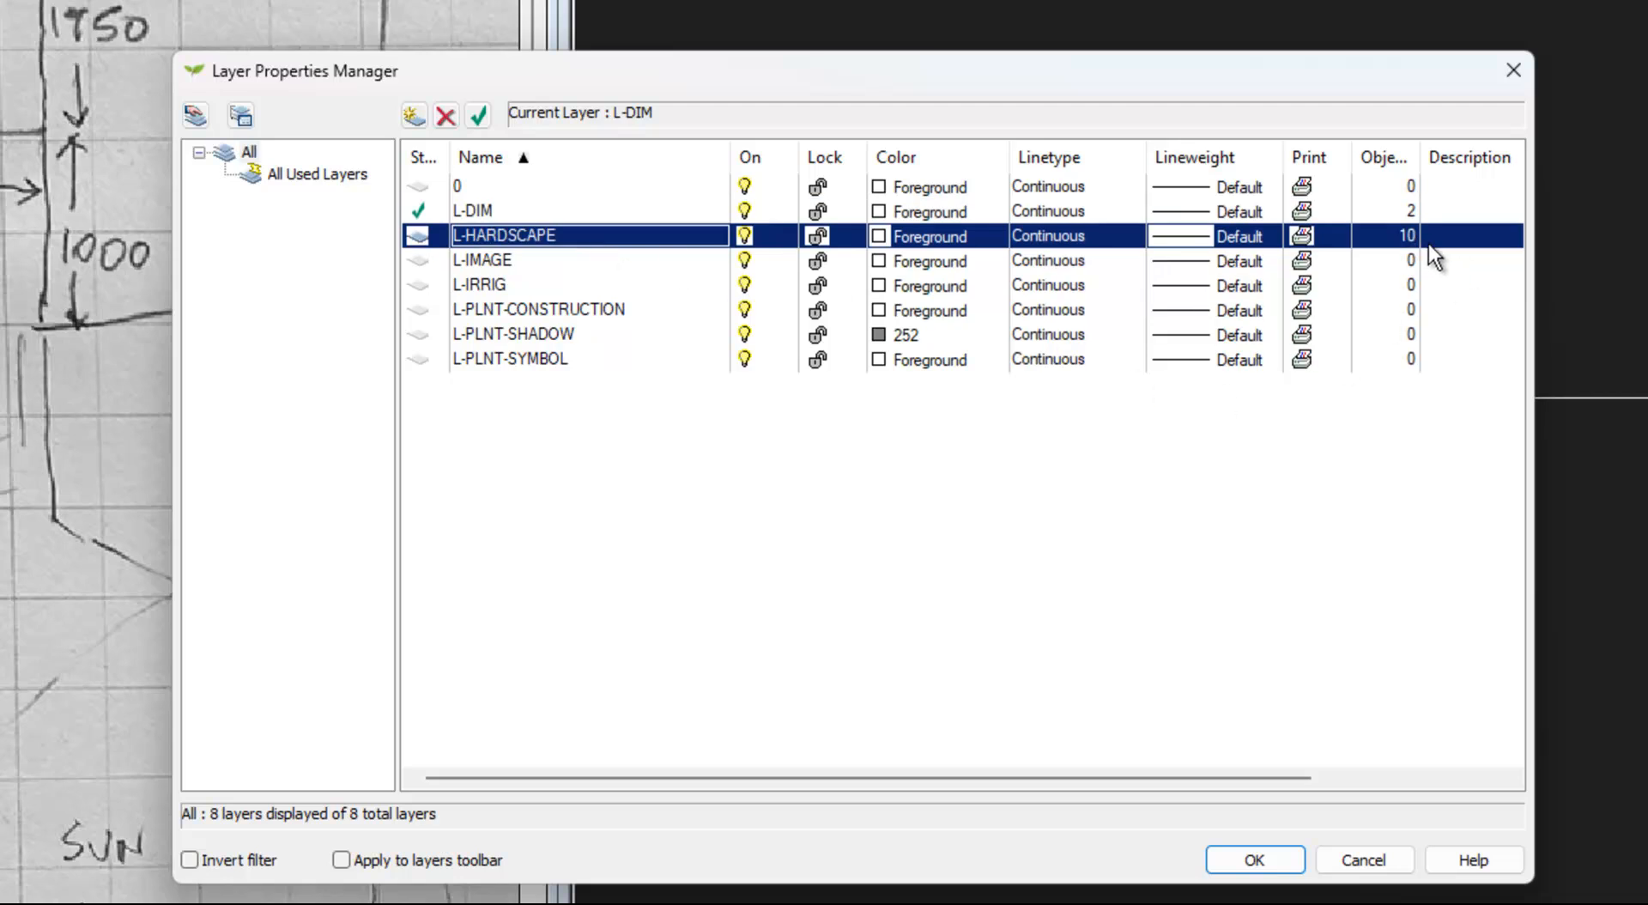
left_click(569, 212)
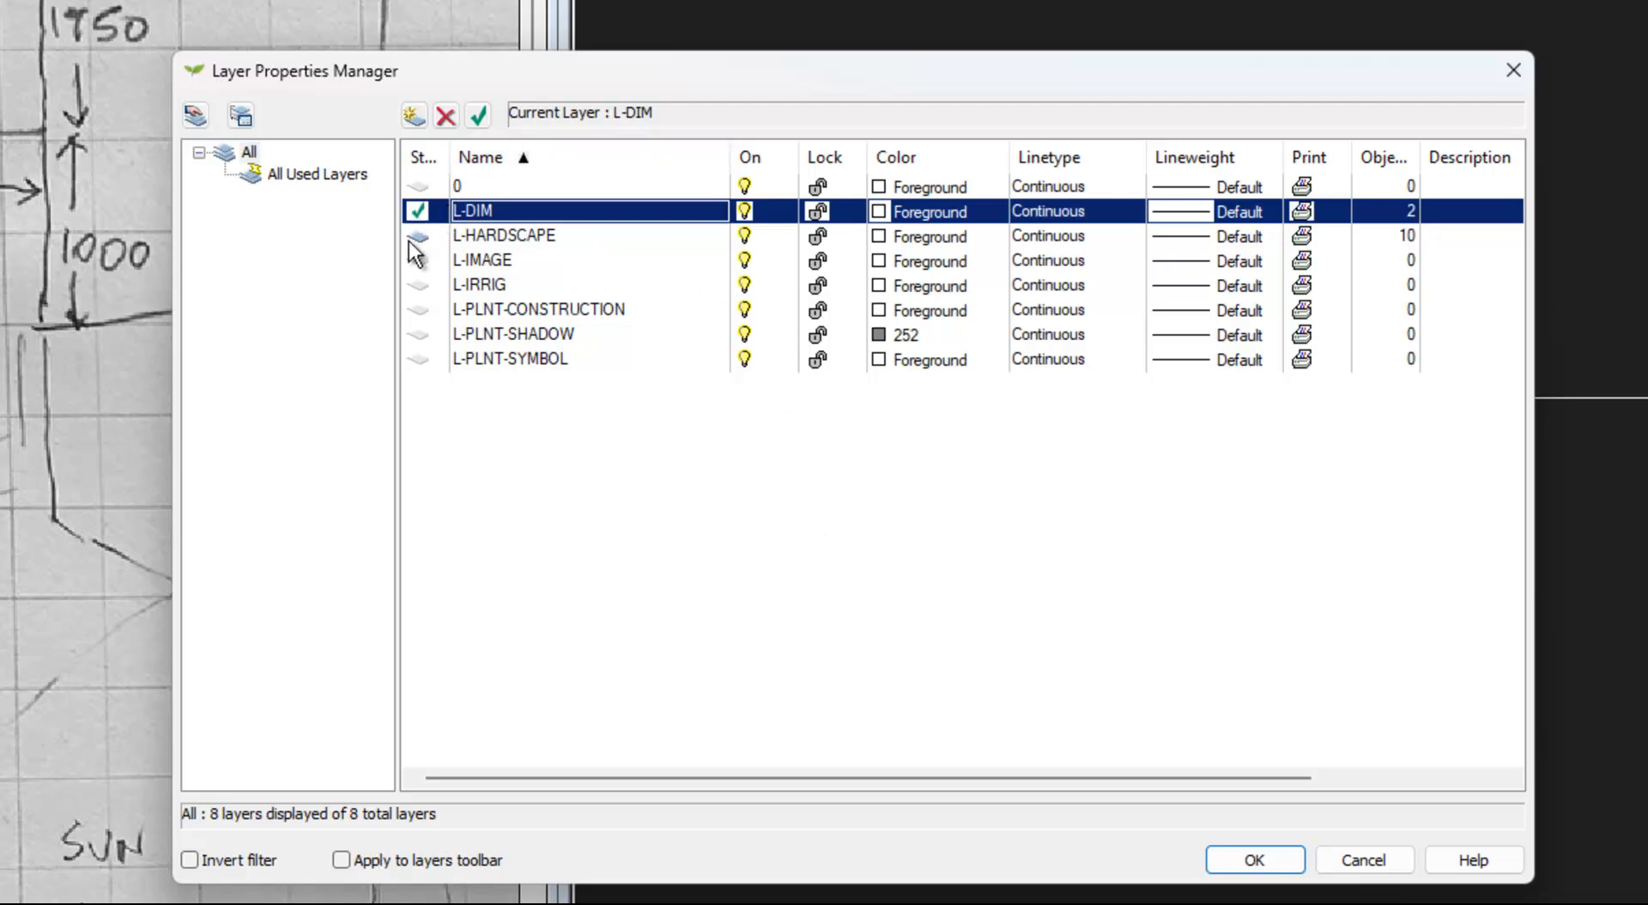
left_click(489, 190)
left_click(479, 116)
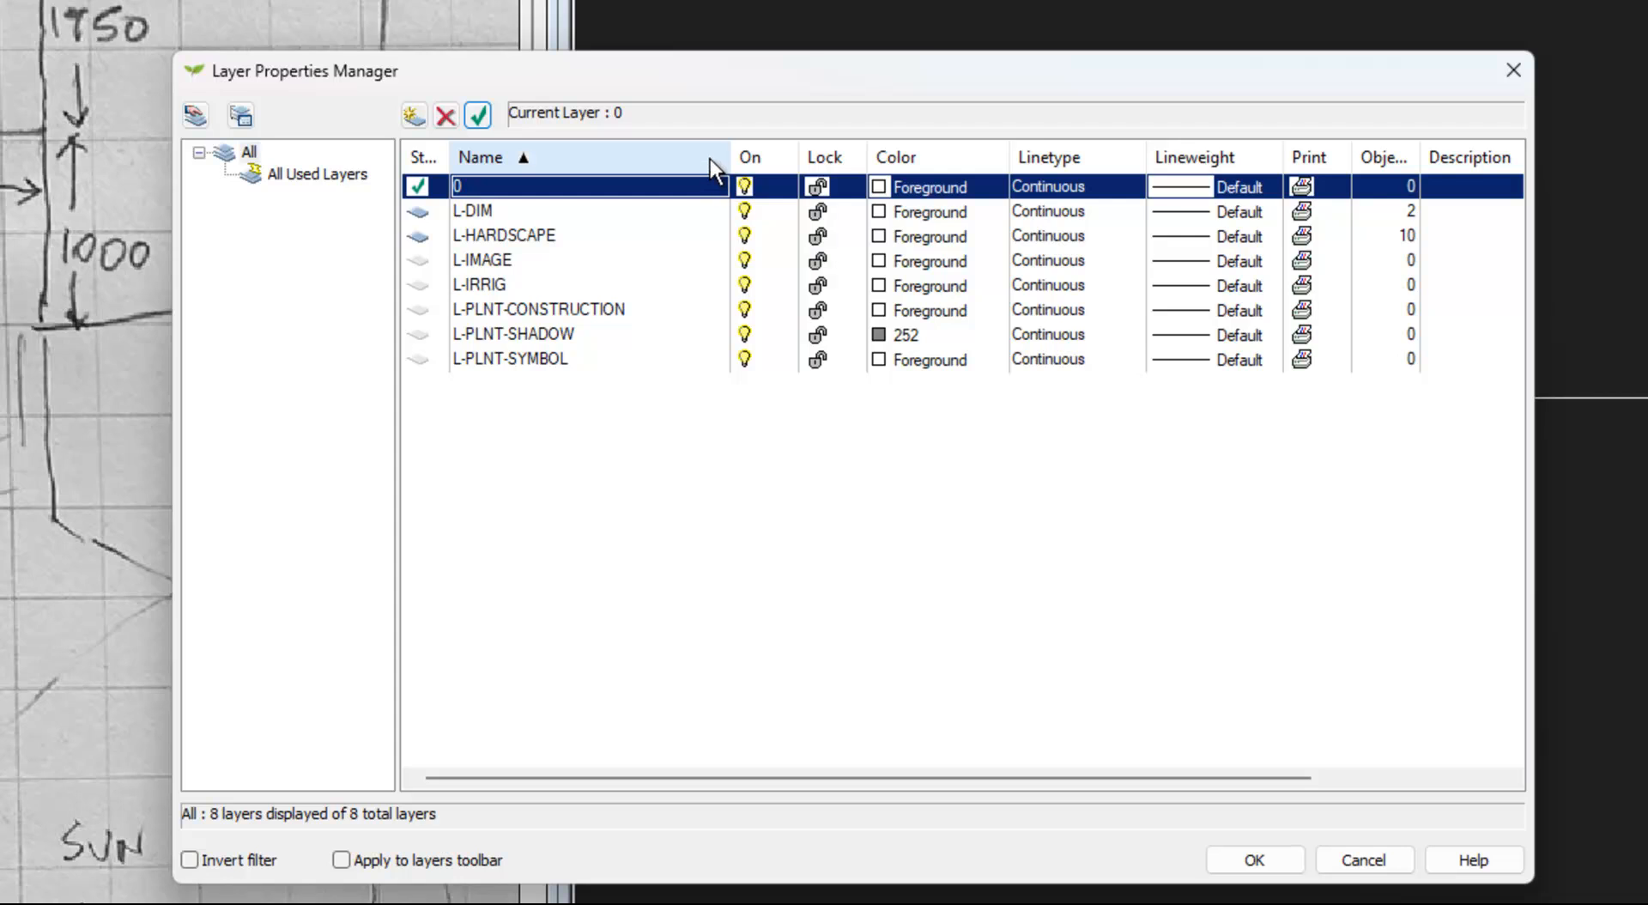
left_click(744, 211)
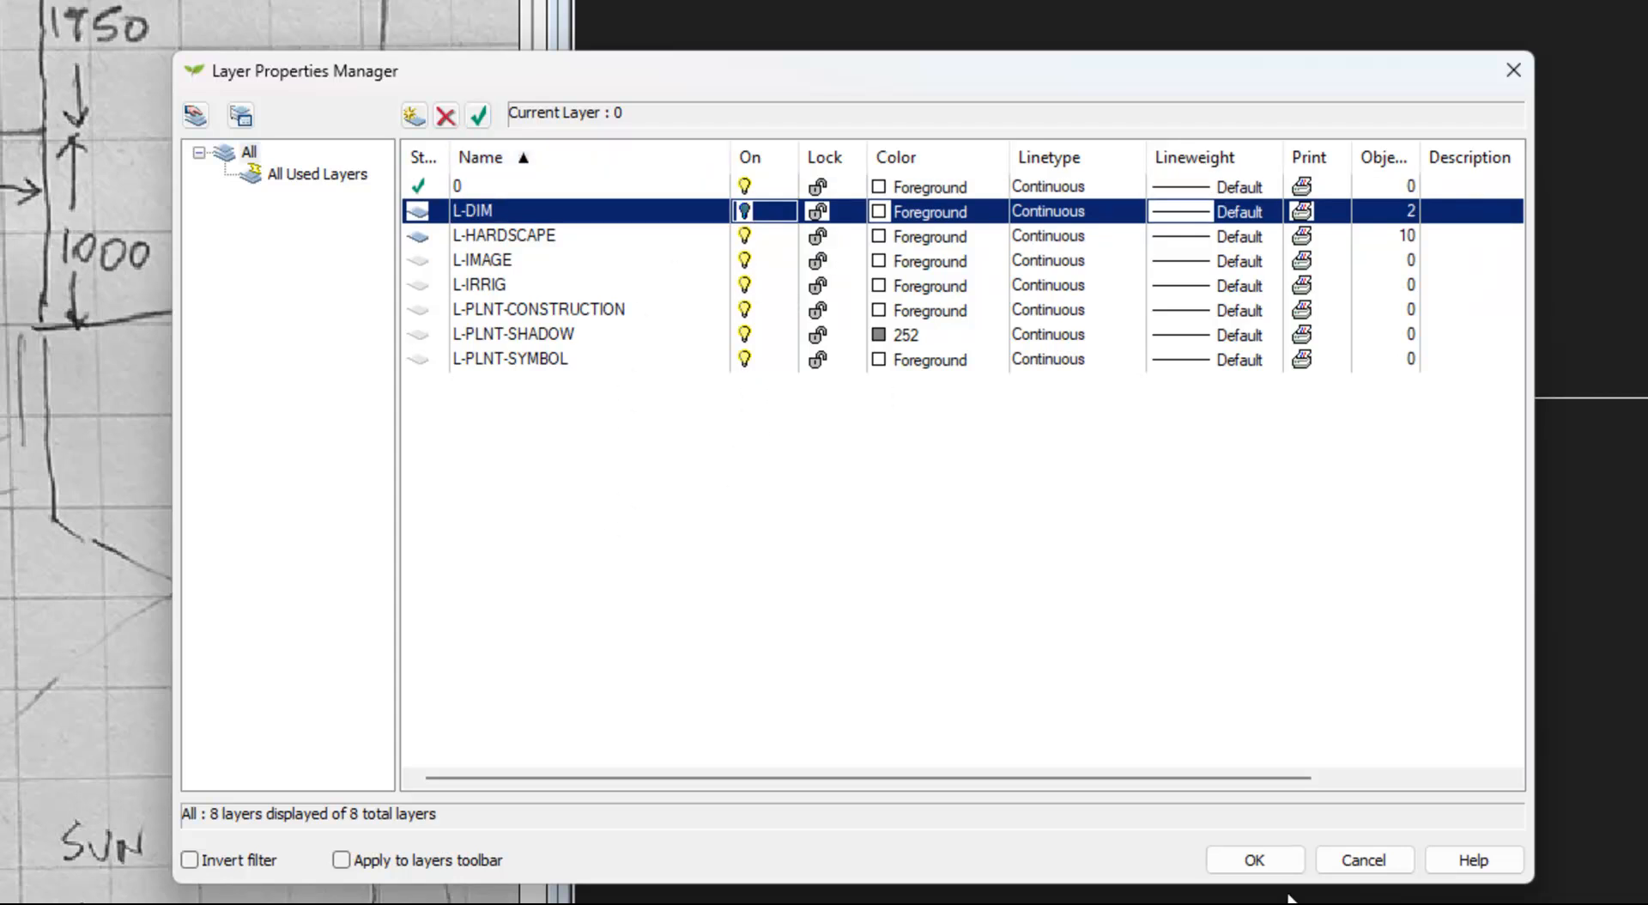
left_click(1255, 861)
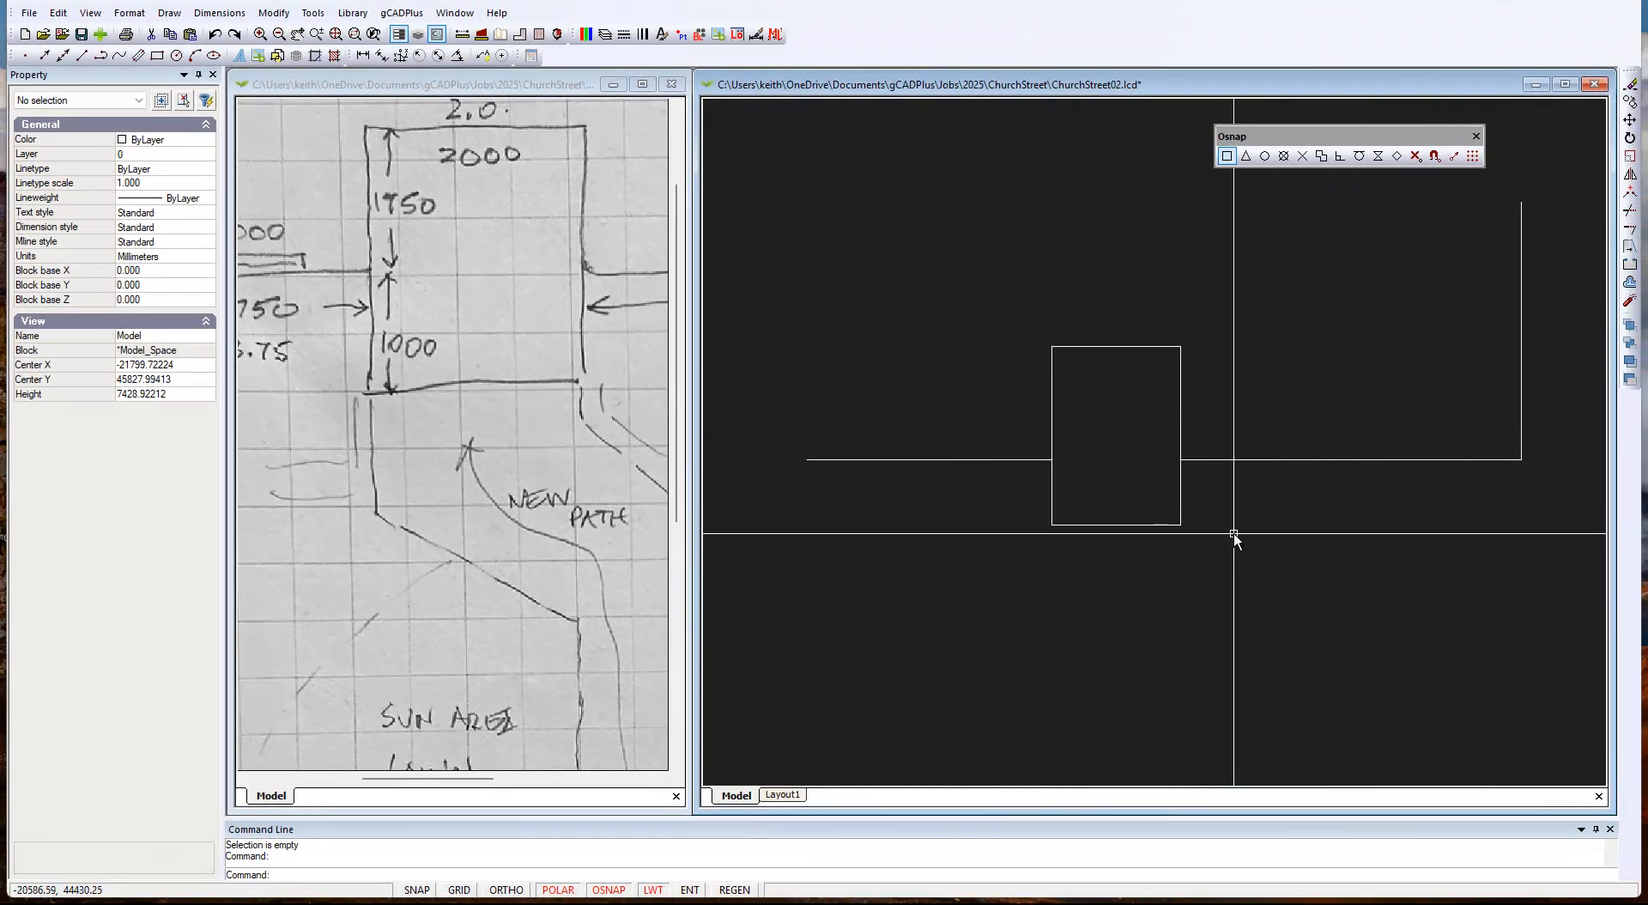
Draw a vertical line up from the free left end of the horizontal wall line, ending about level with the top of the right vertical line.
scroll(1229, 534, "down", 1)
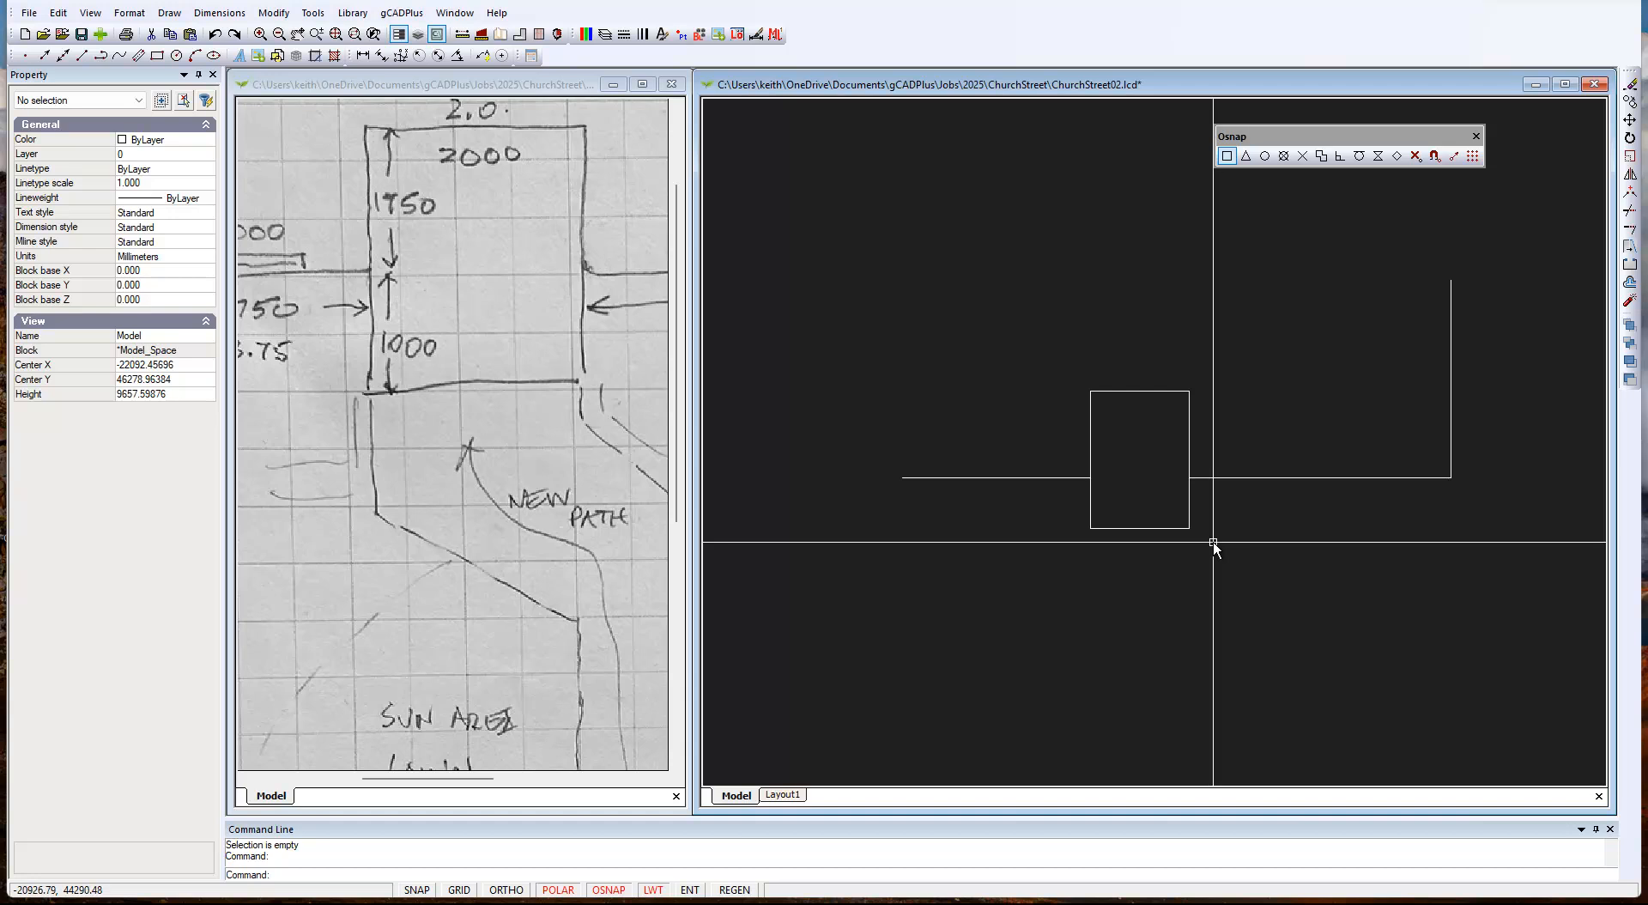
scroll(1214, 543, "down", 1)
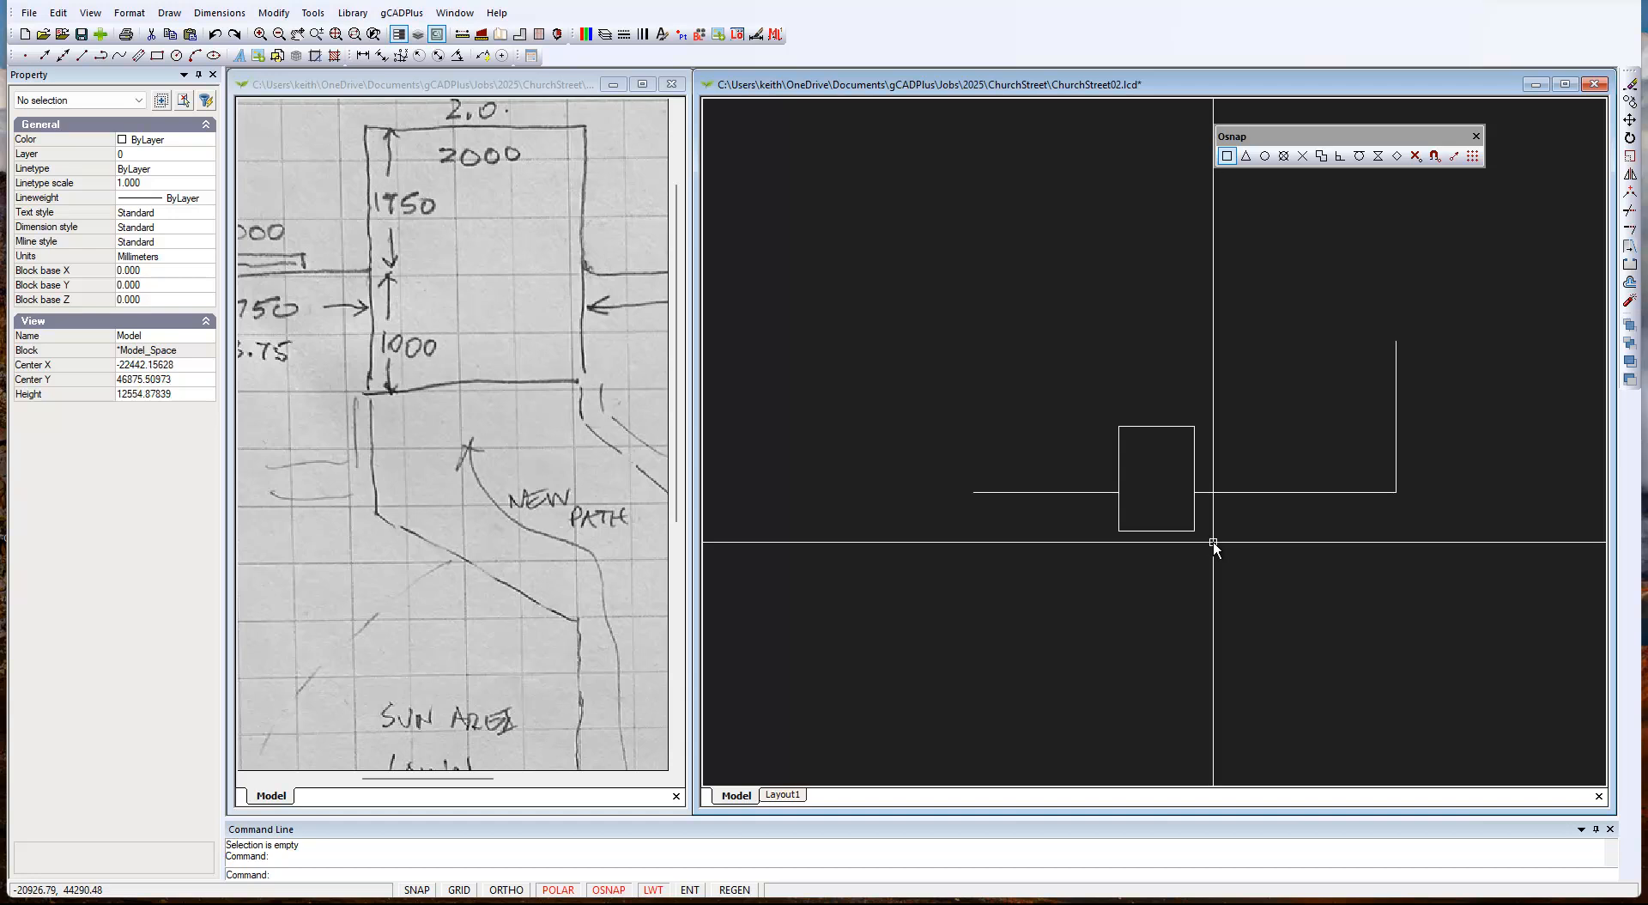
left_click(446, 367)
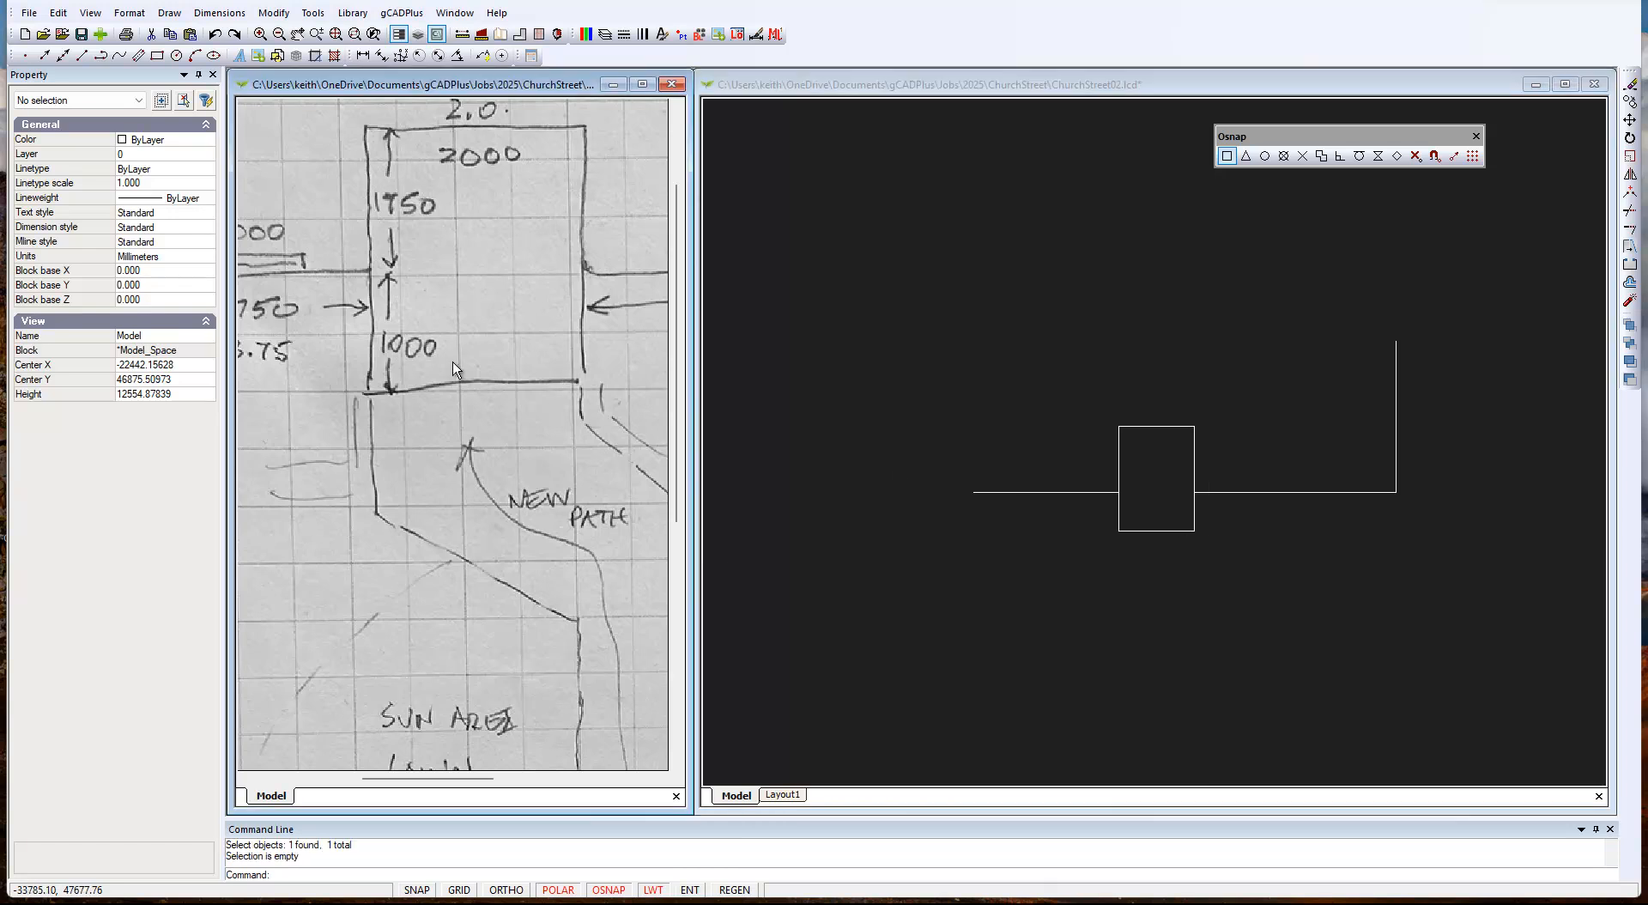
scroll(444, 366, "down", 4)
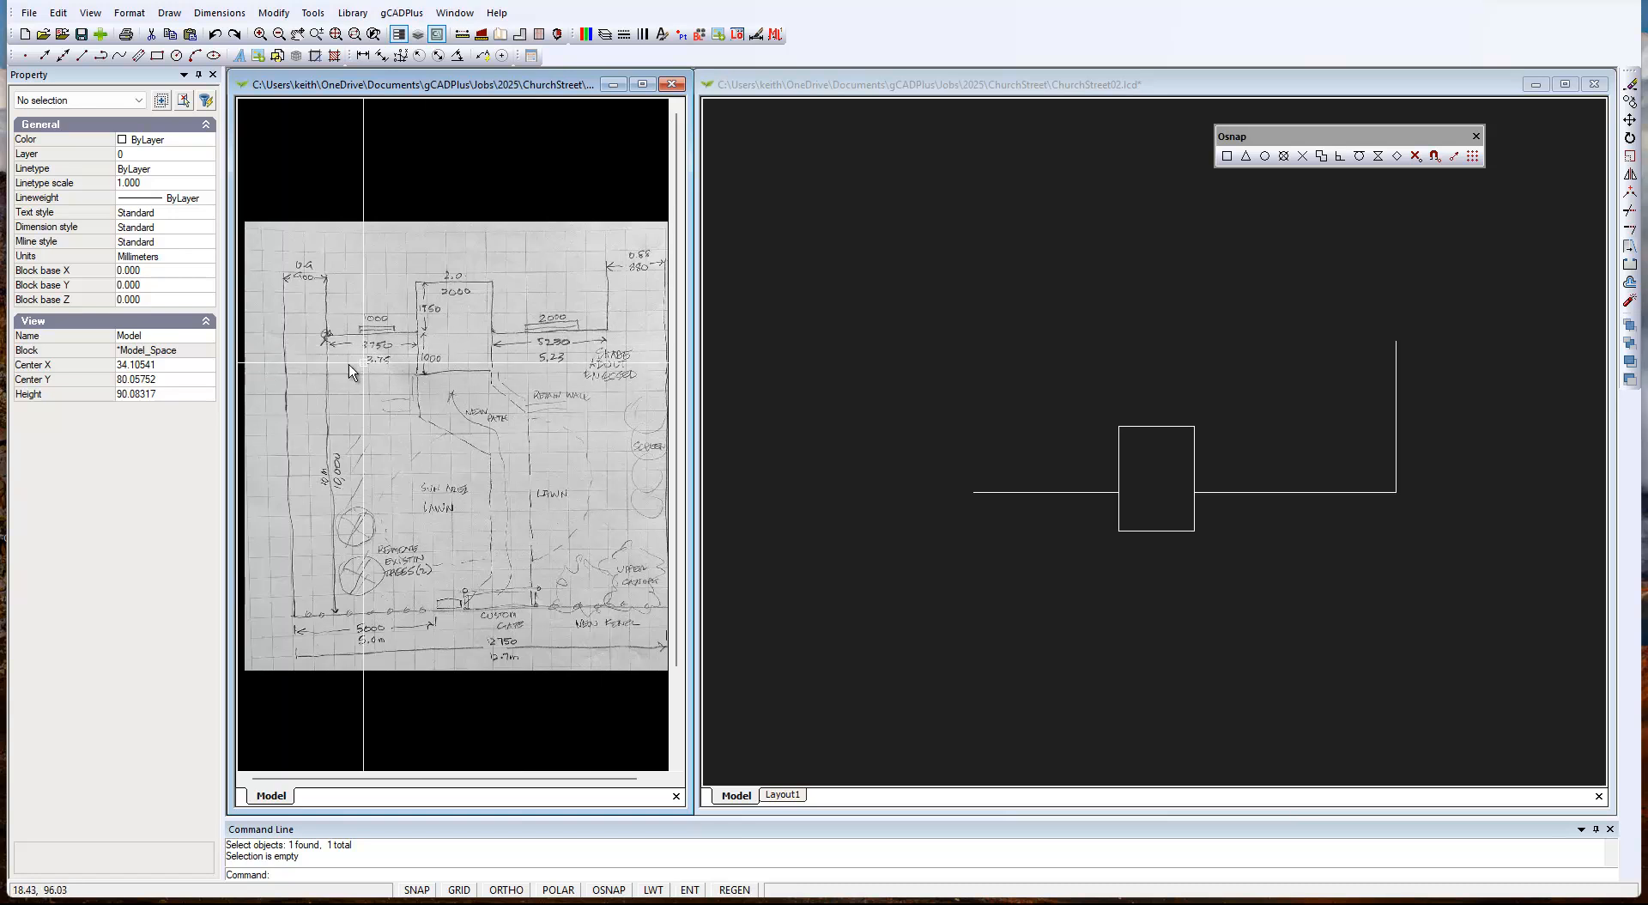
scroll(327, 337, "up", 2)
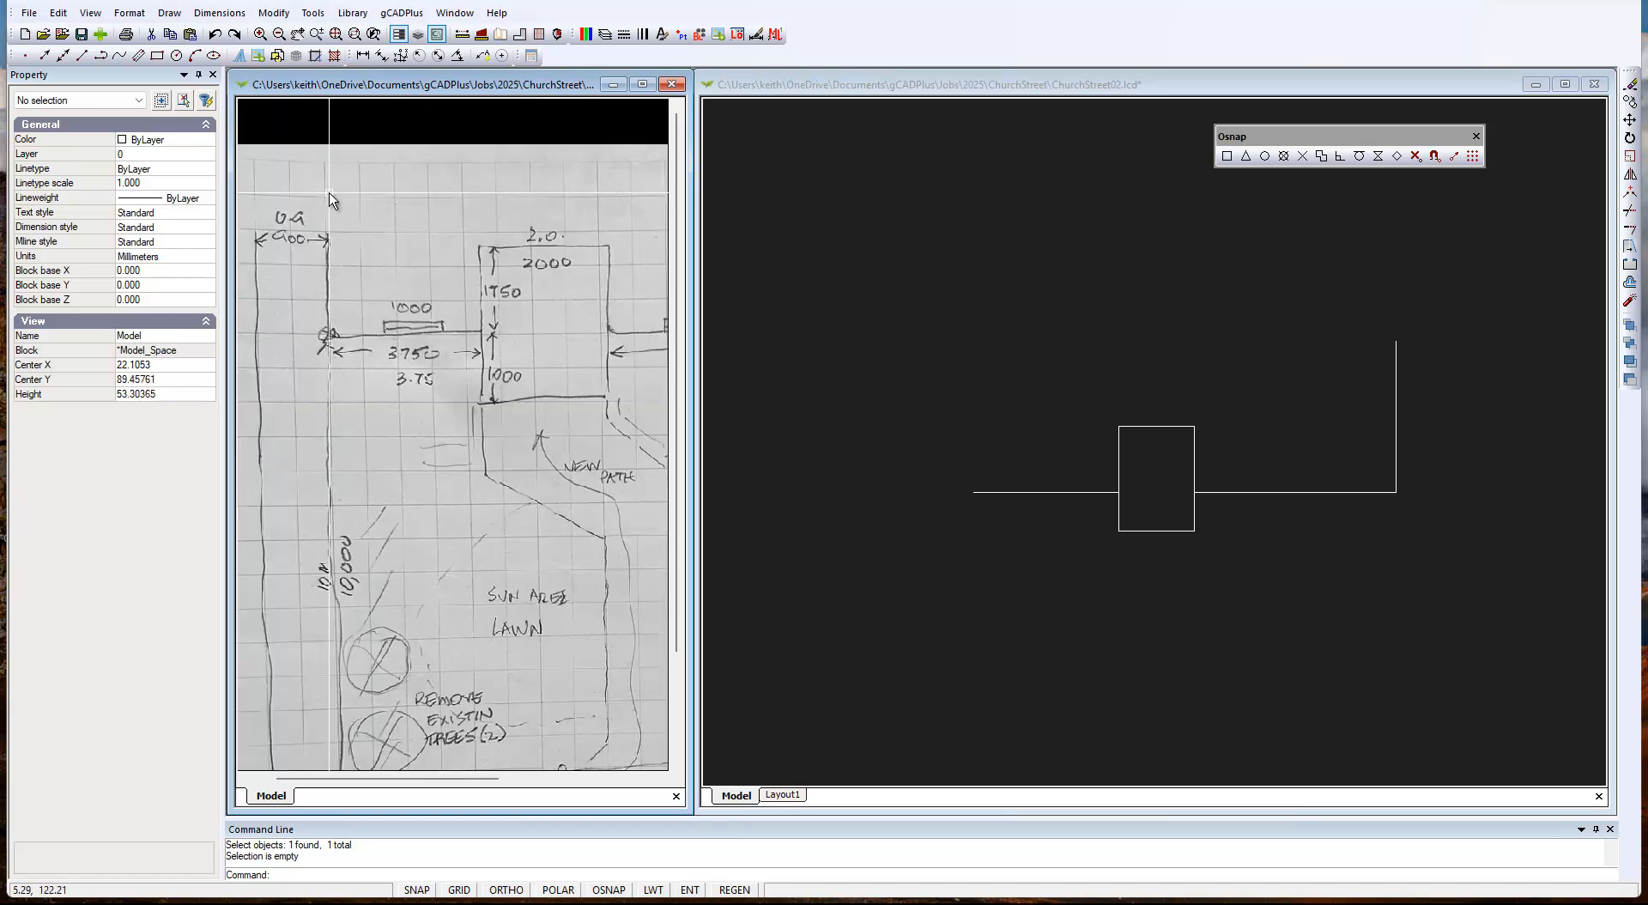
scroll(380, 398, "down", 1)
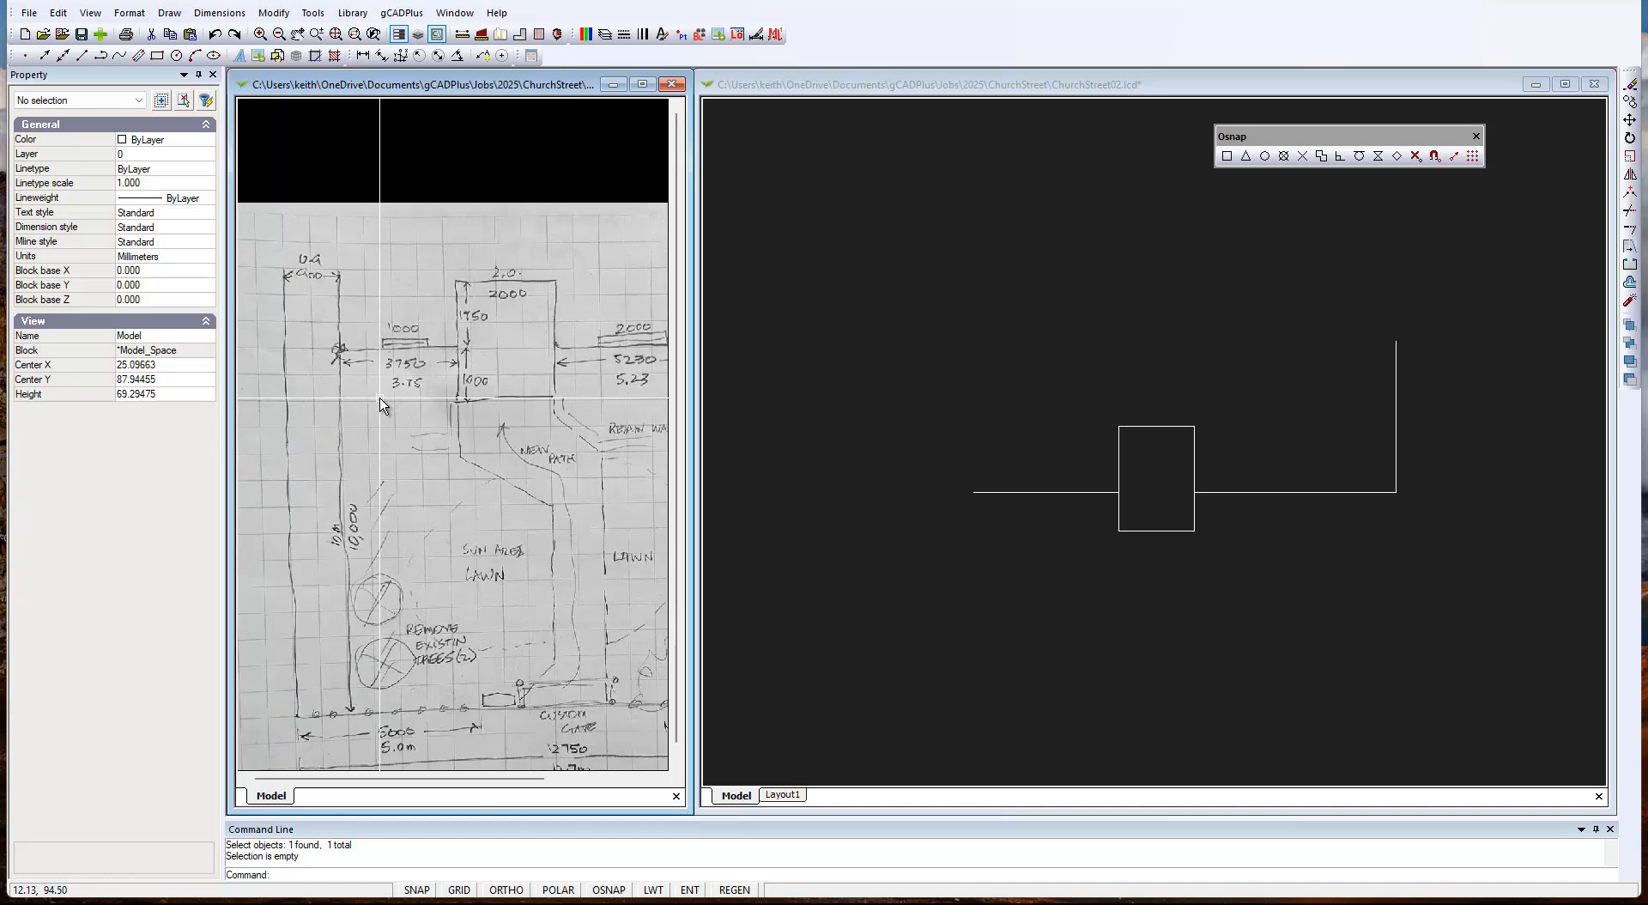
right_click(944, 553)
left_click(995, 614)
left_click(973, 493)
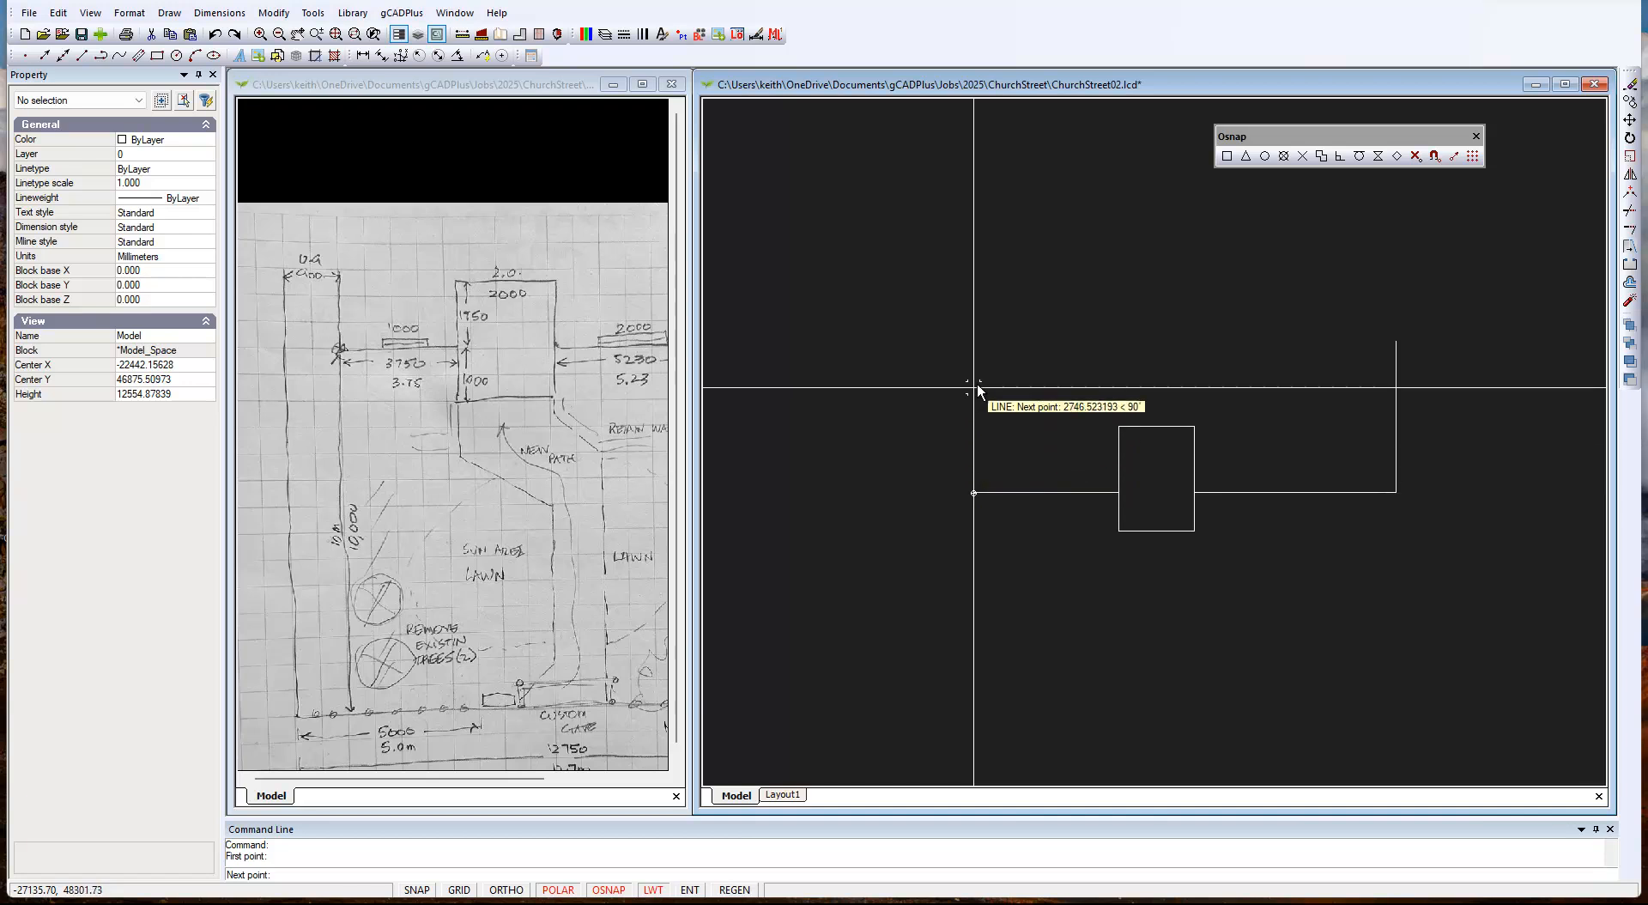
left_click(973, 344)
right_click(973, 344)
left_click(1002, 359)
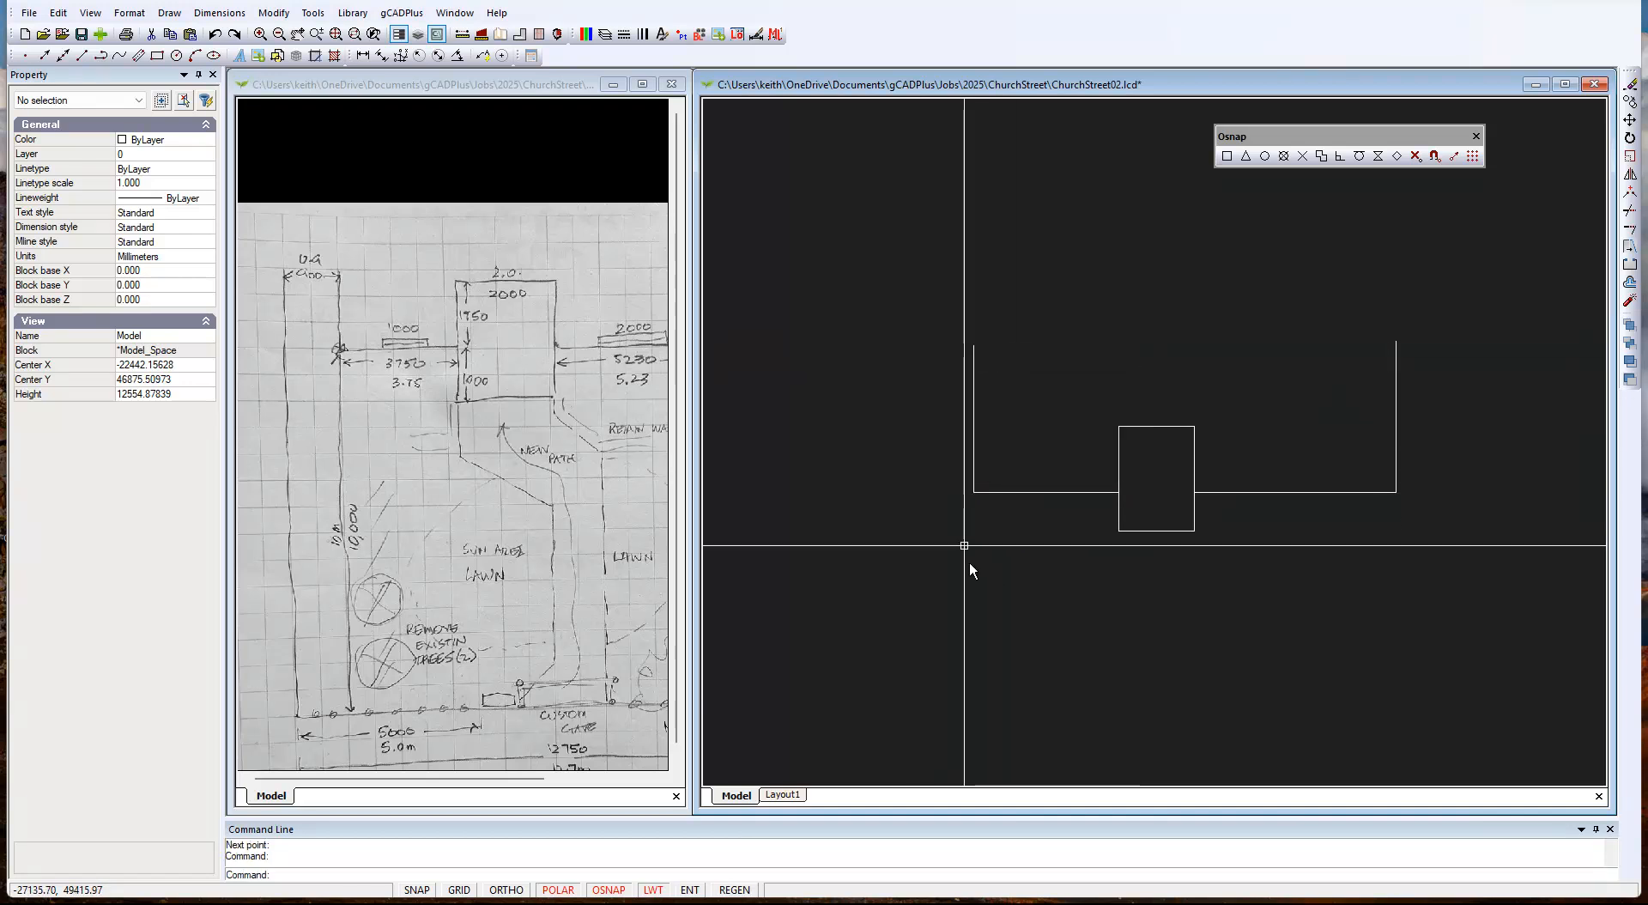
Examine the hand sketch for the distances between the outer vertical walls and the side boundaries.
left_click(1398, 446)
key("Escape")
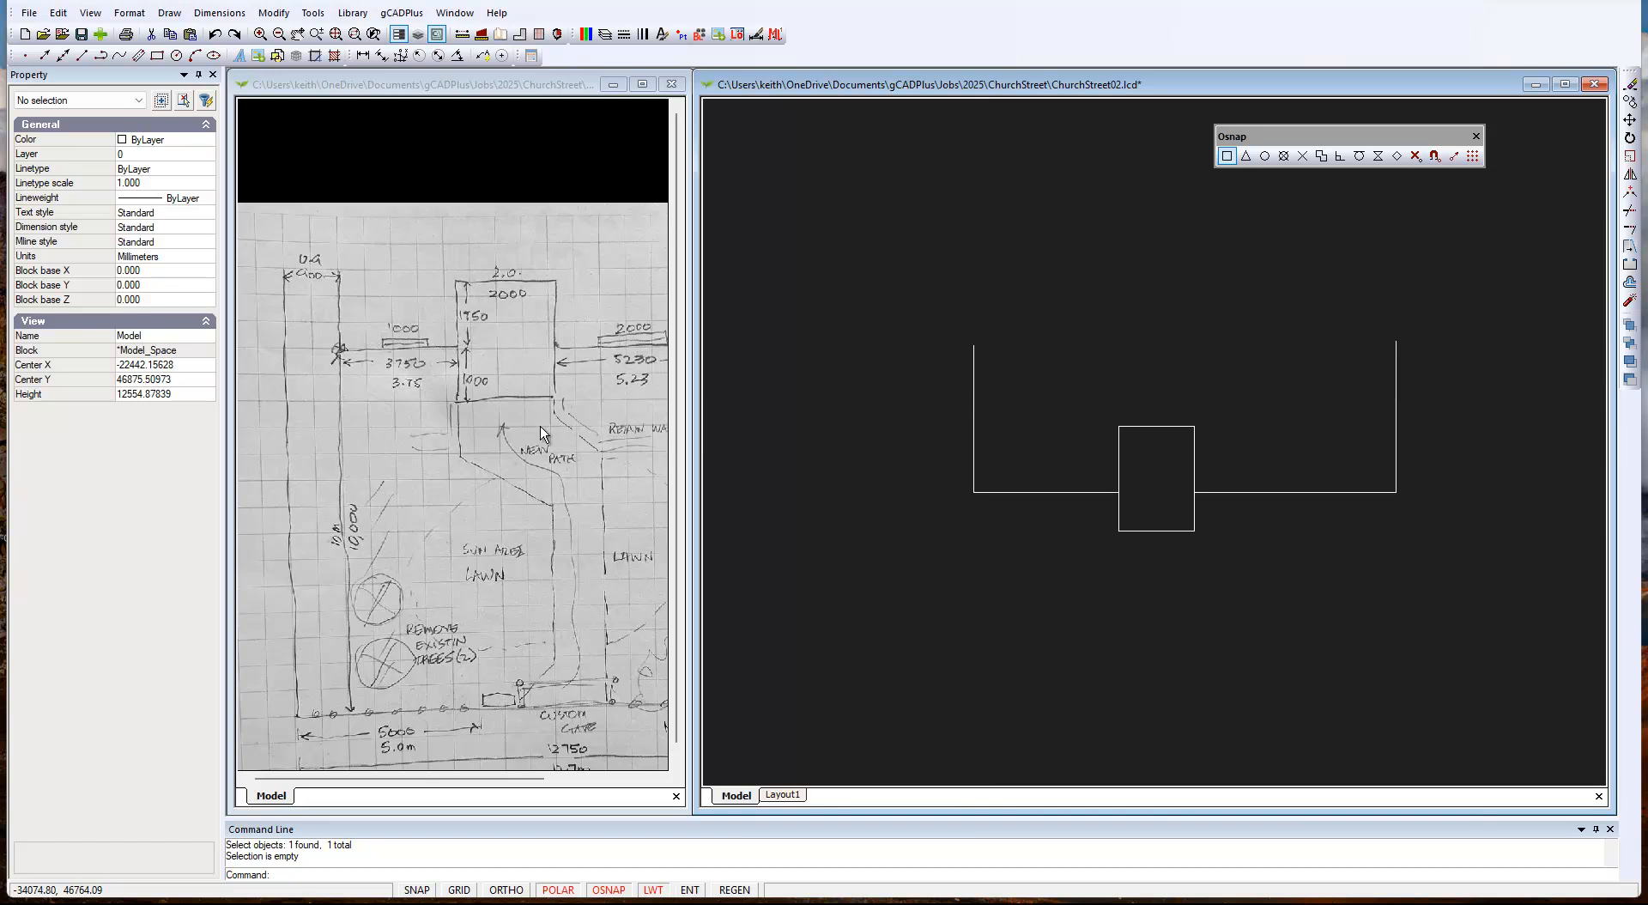
left_click(509, 435)
middle_click_drag(509, 436, 348, 428)
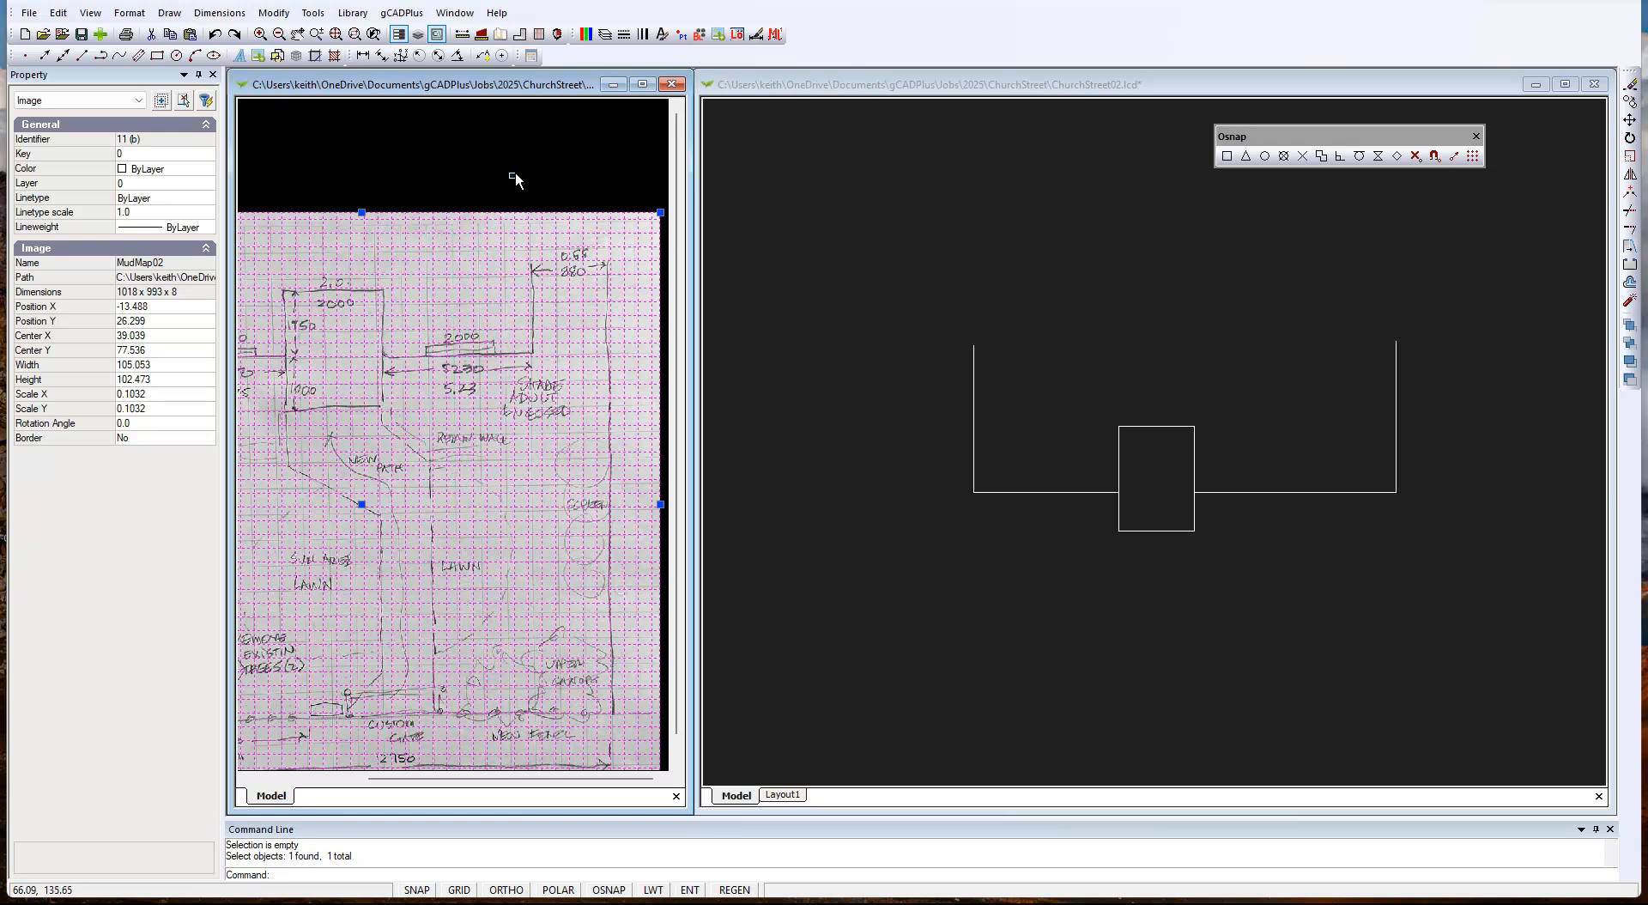
key("Escape")
scroll(573, 302, "up", 5)
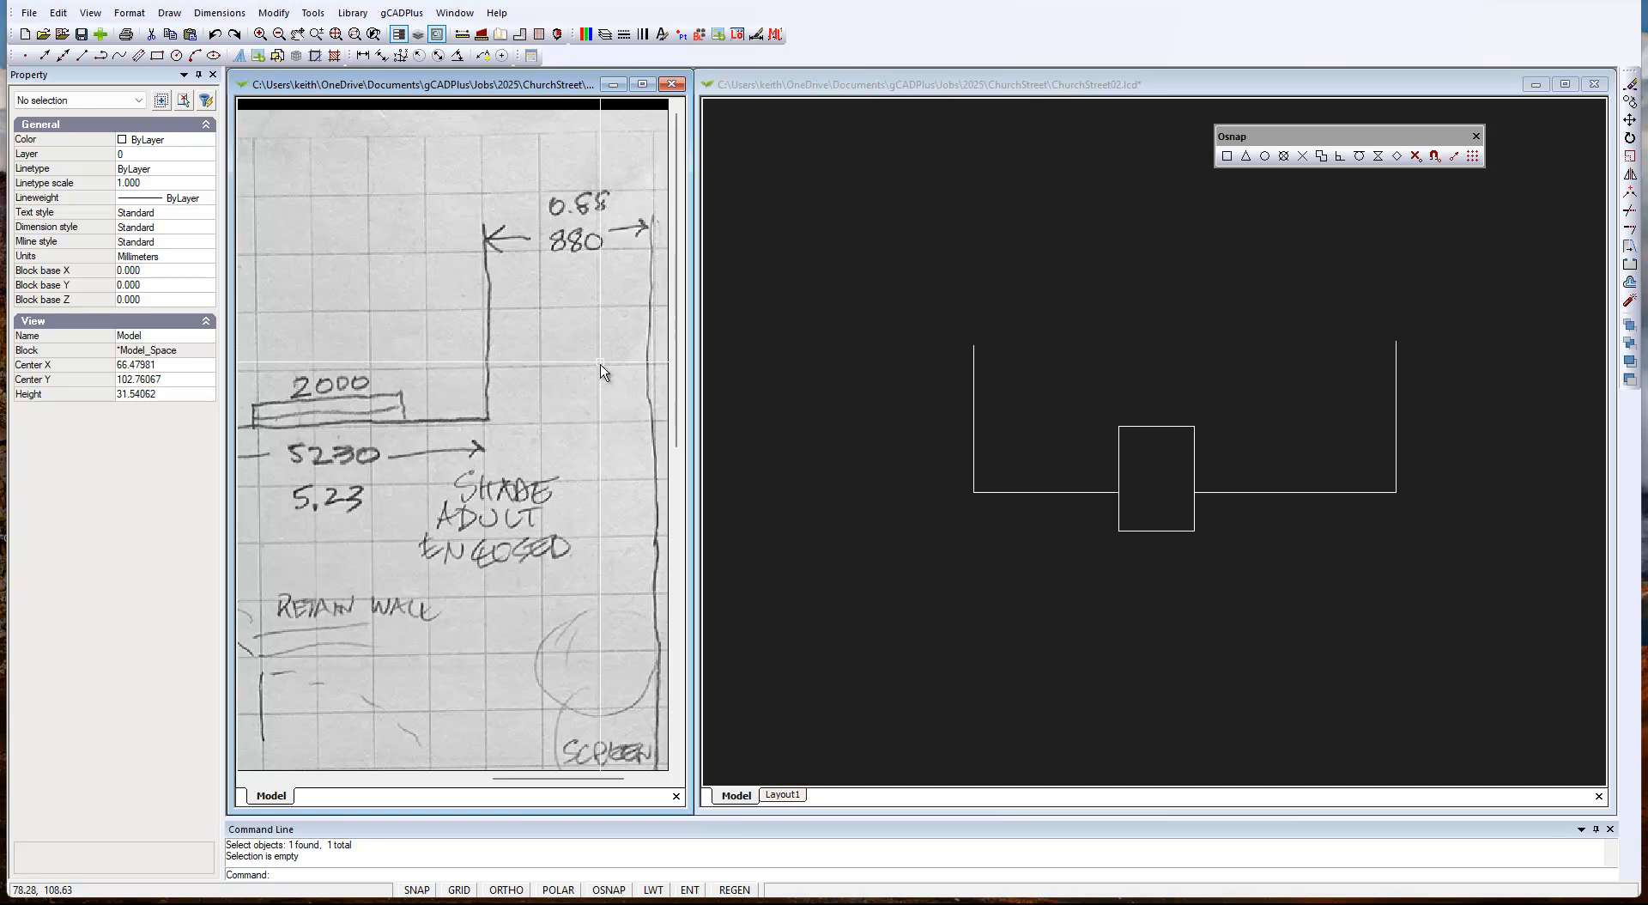
scroll(603, 367, "down", 2)
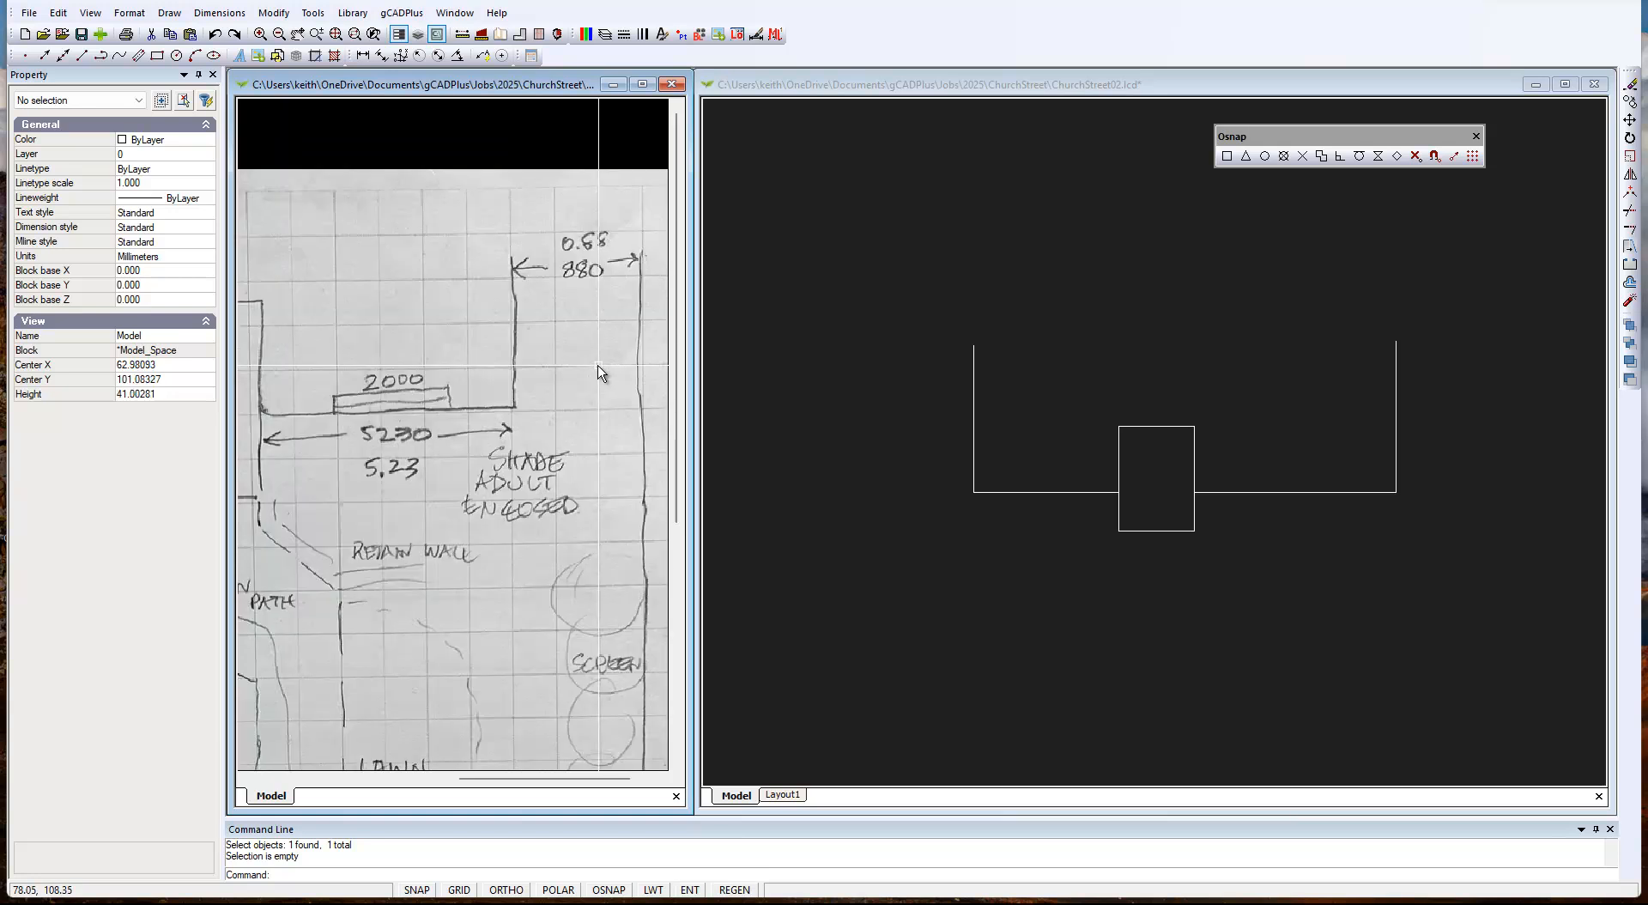
scroll(604, 372, "down", 2)
middle_click_drag(376, 385, 618, 390)
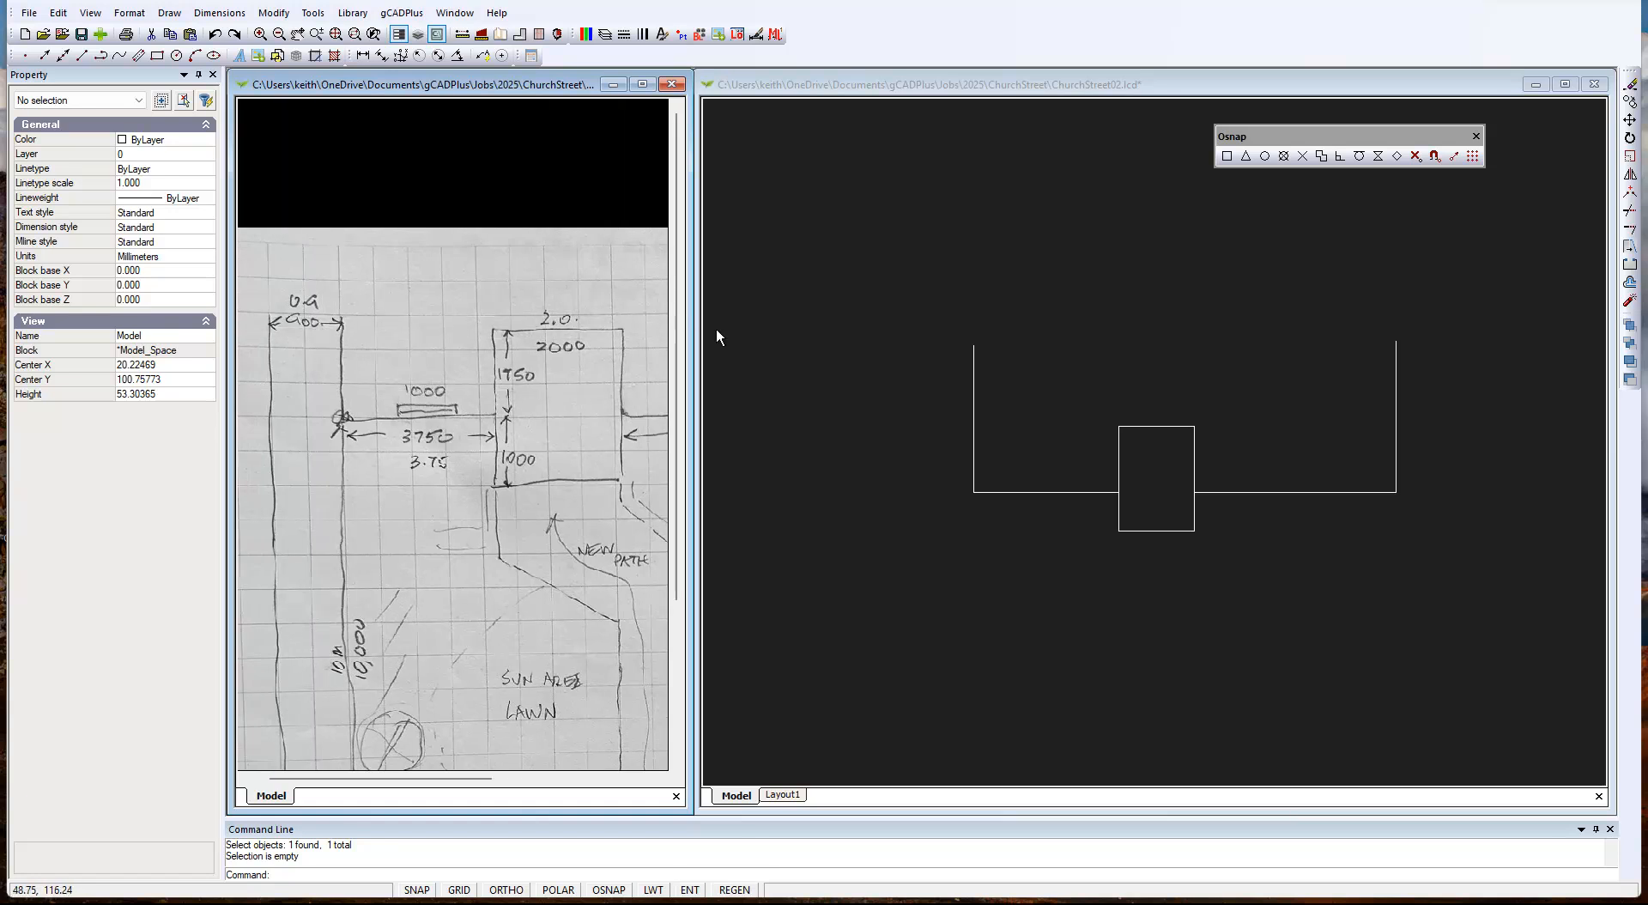
Offset the left vertical wall line 900 mm outward to its left, using the Distance mode.
left_click(855, 405)
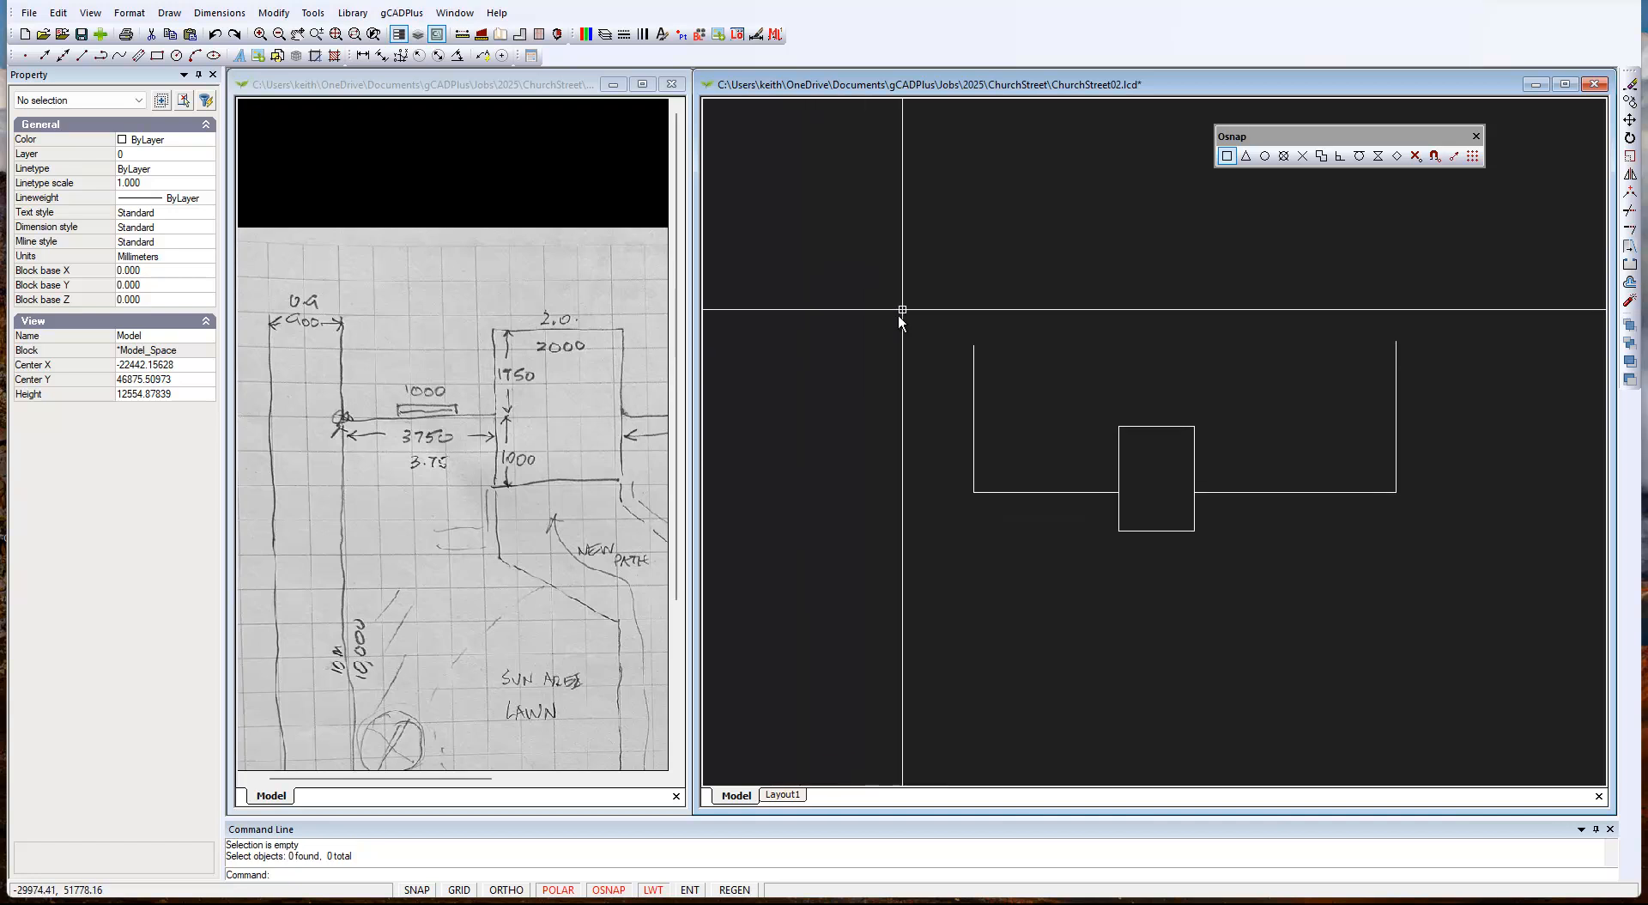
left_click(274, 12)
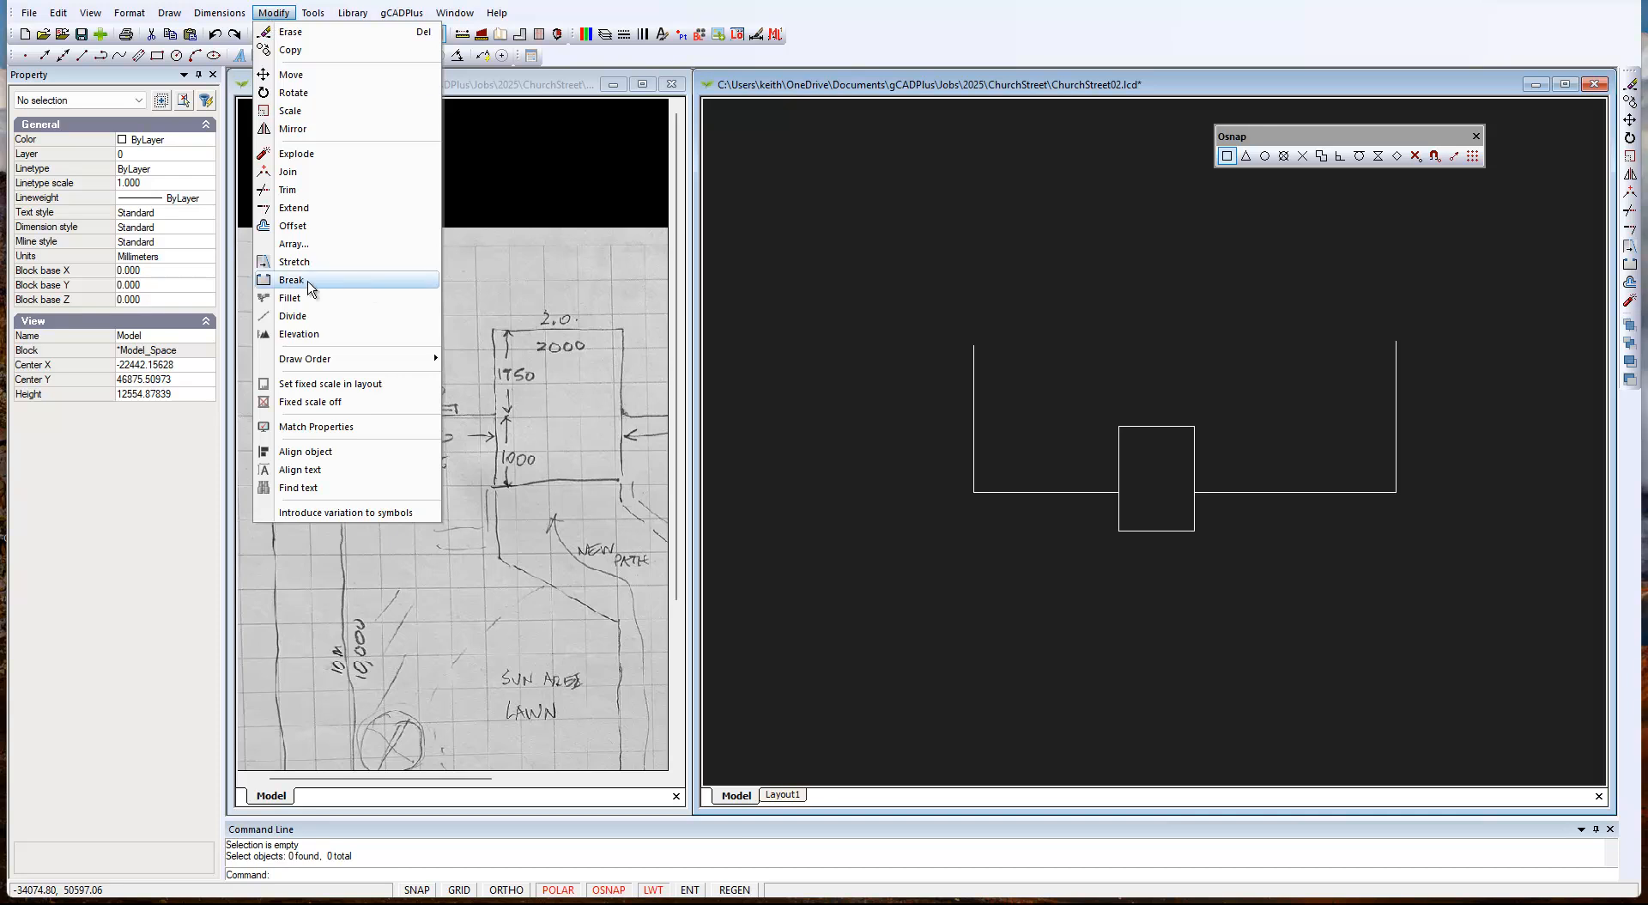
left_click(292, 225)
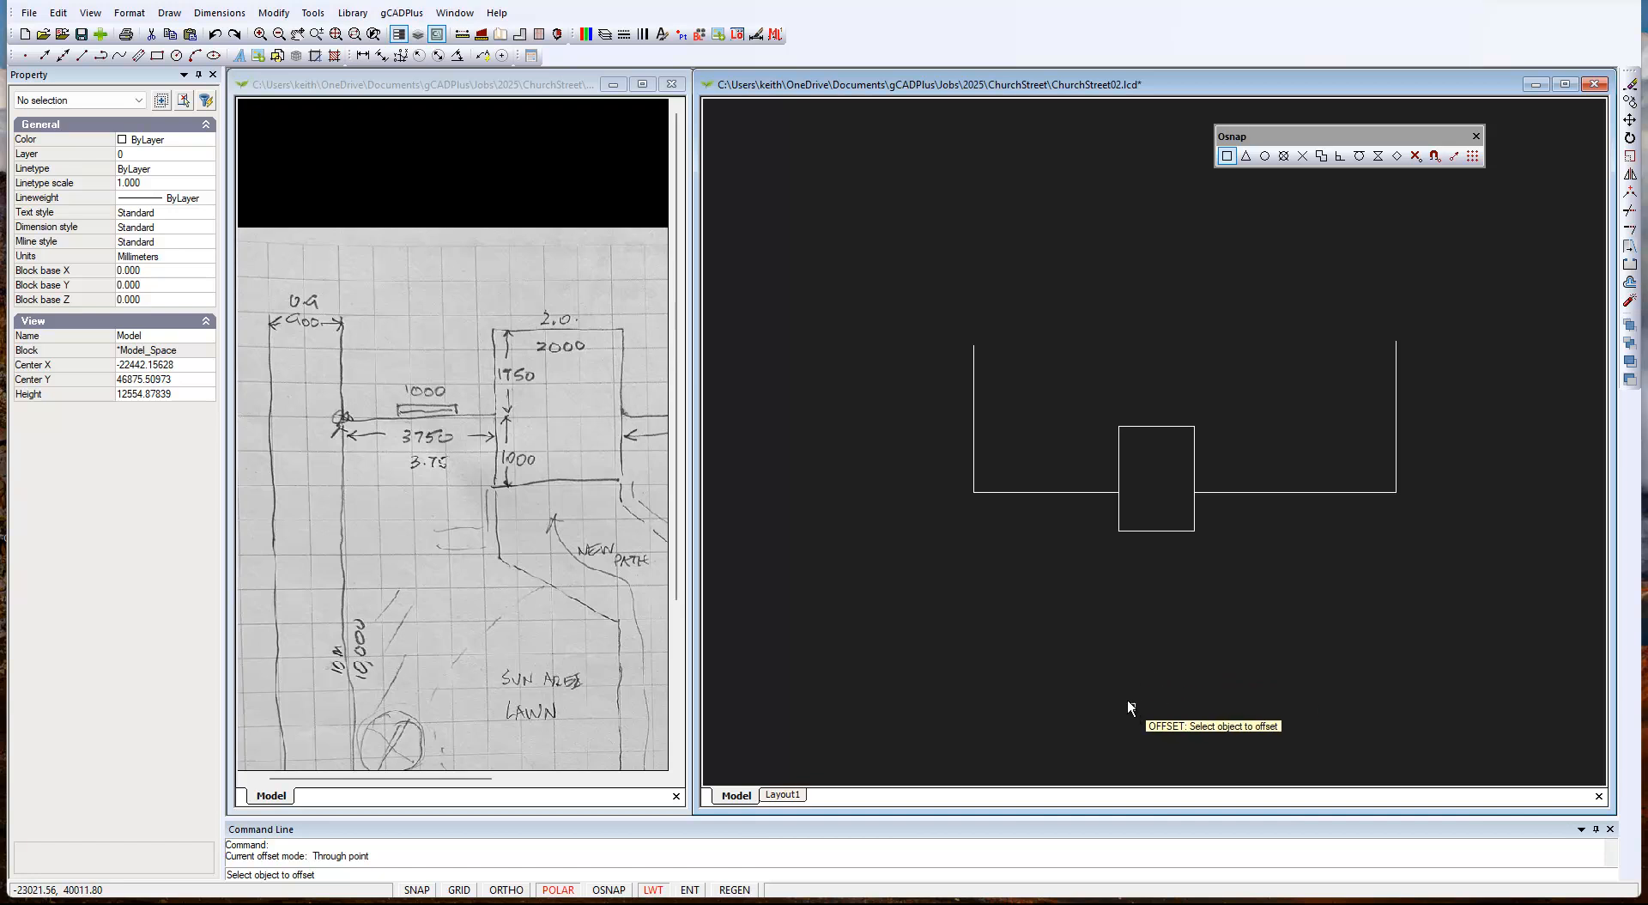
left_click(976, 430)
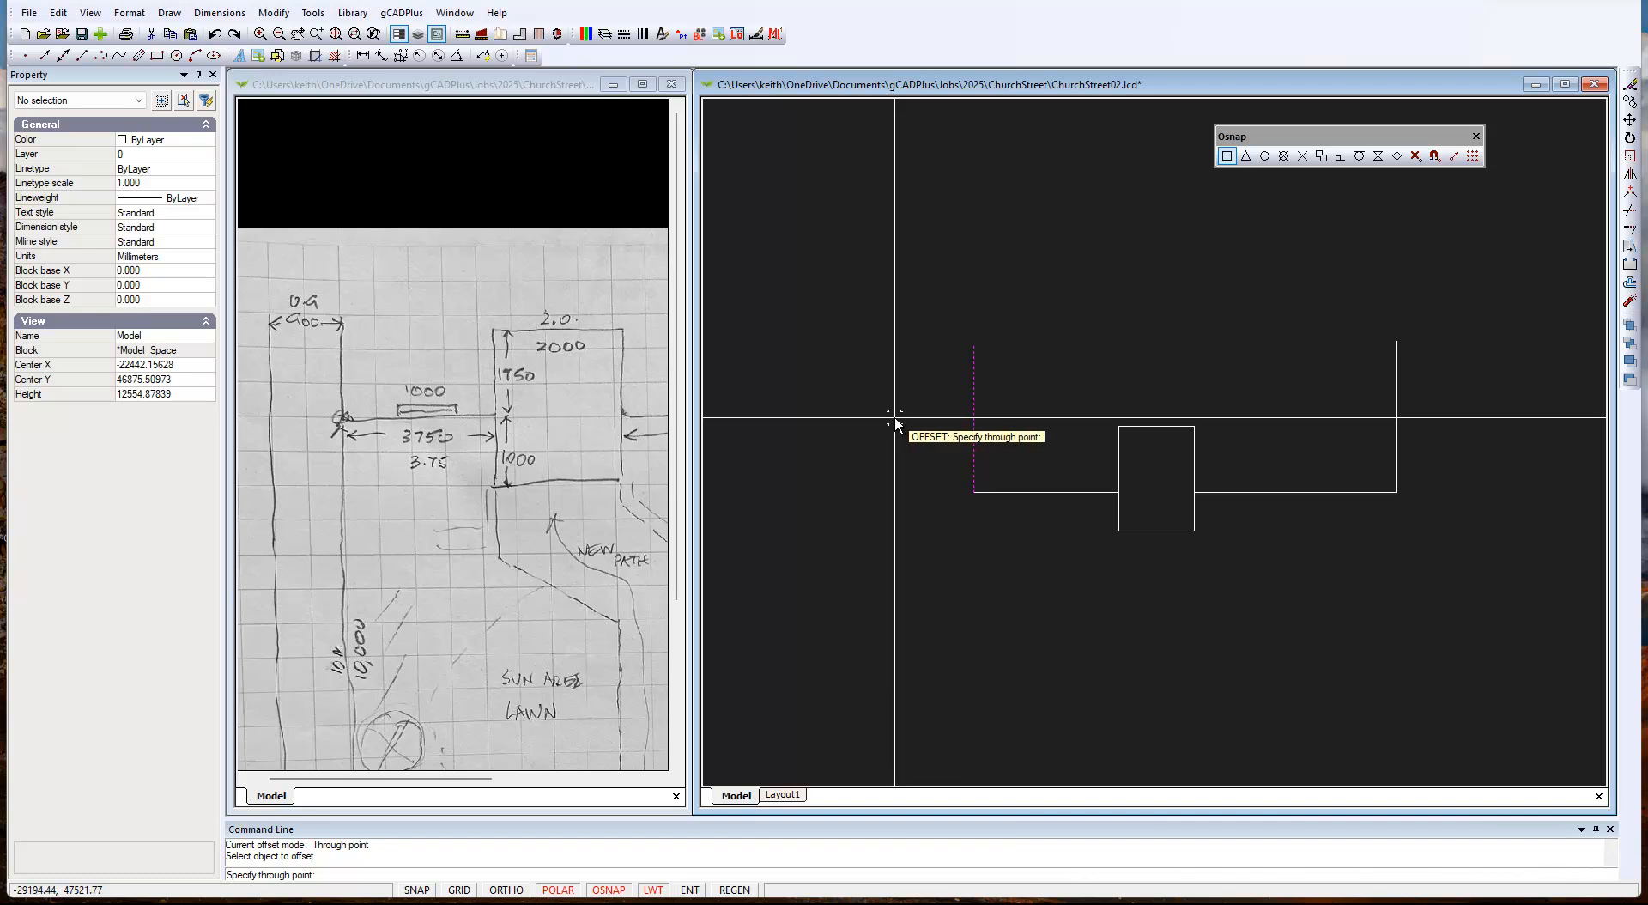
right_click(887, 416)
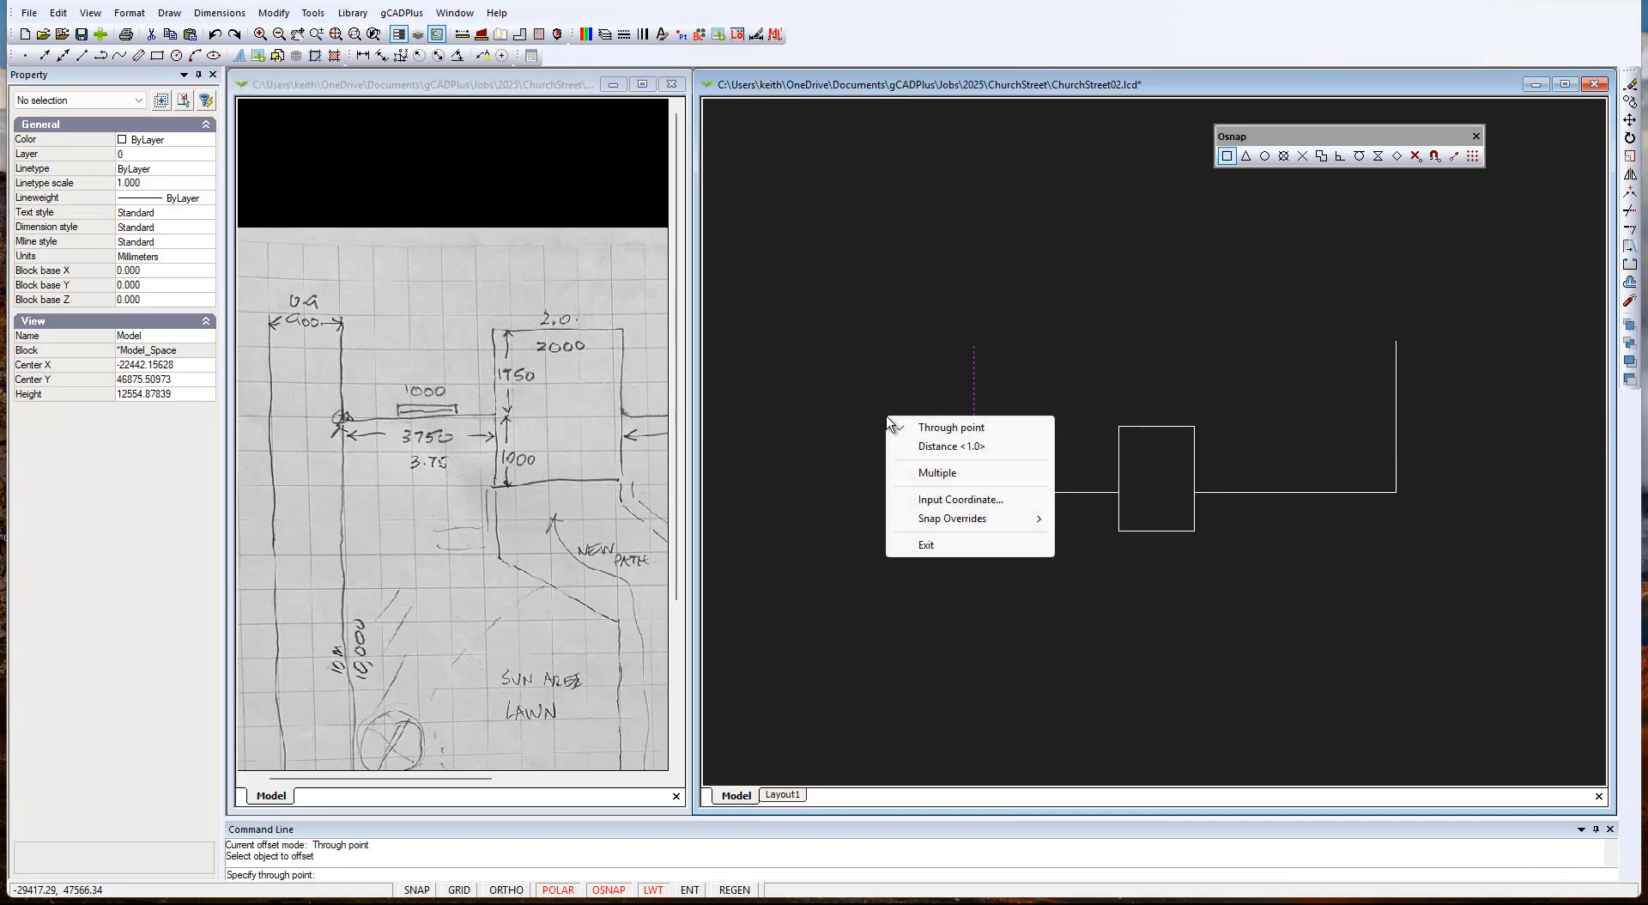
left_click(950, 446)
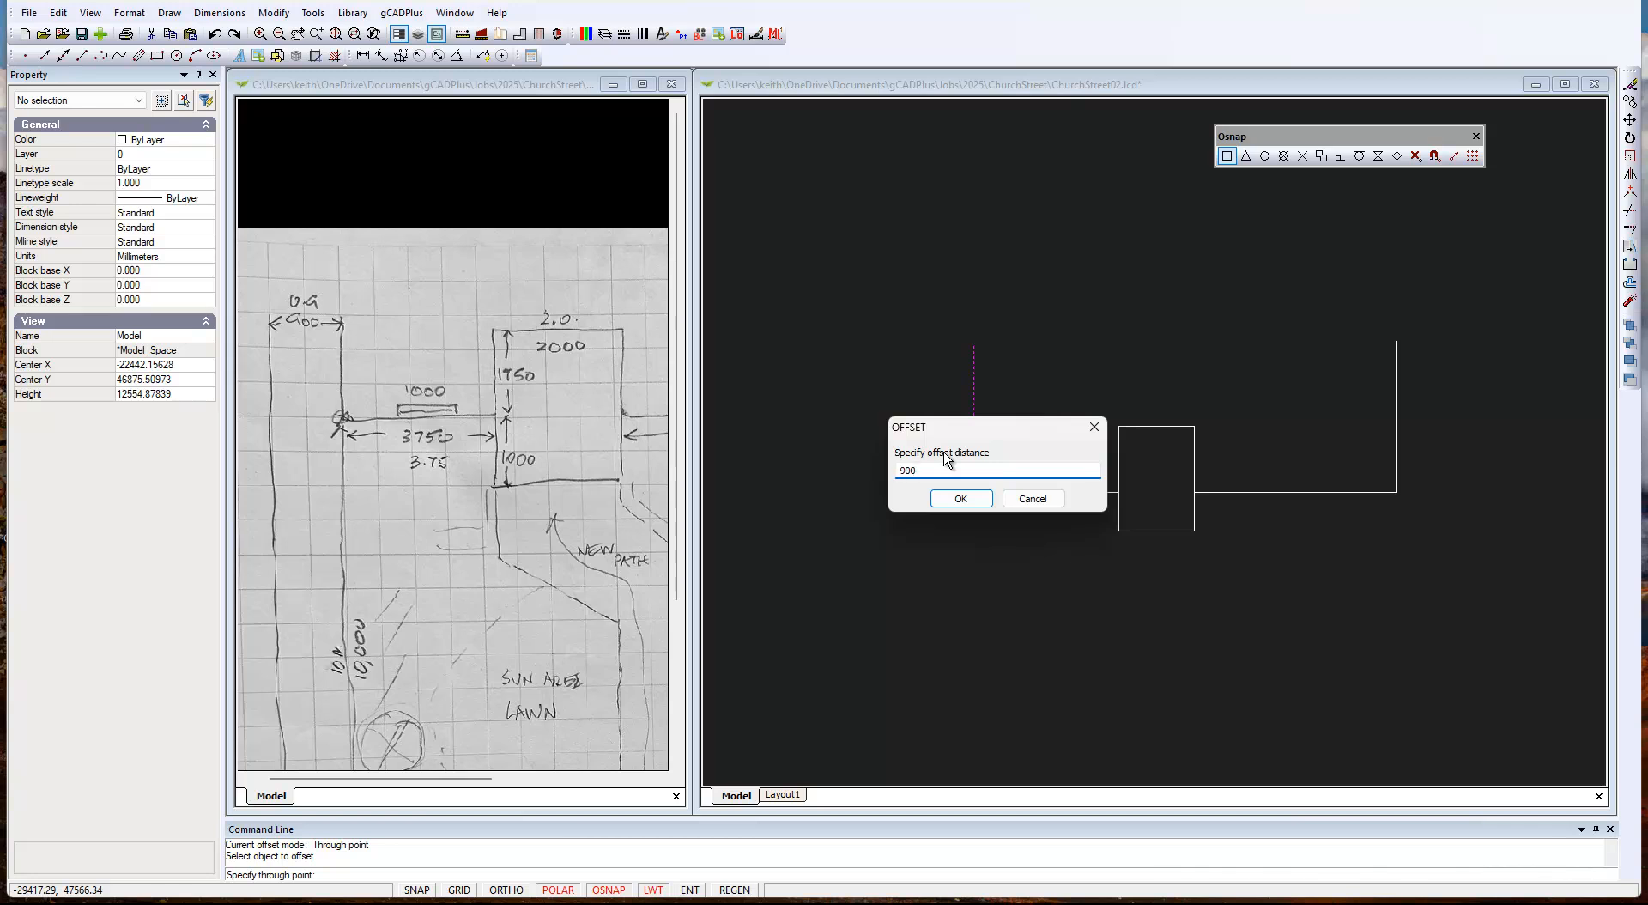
left_click(963, 499)
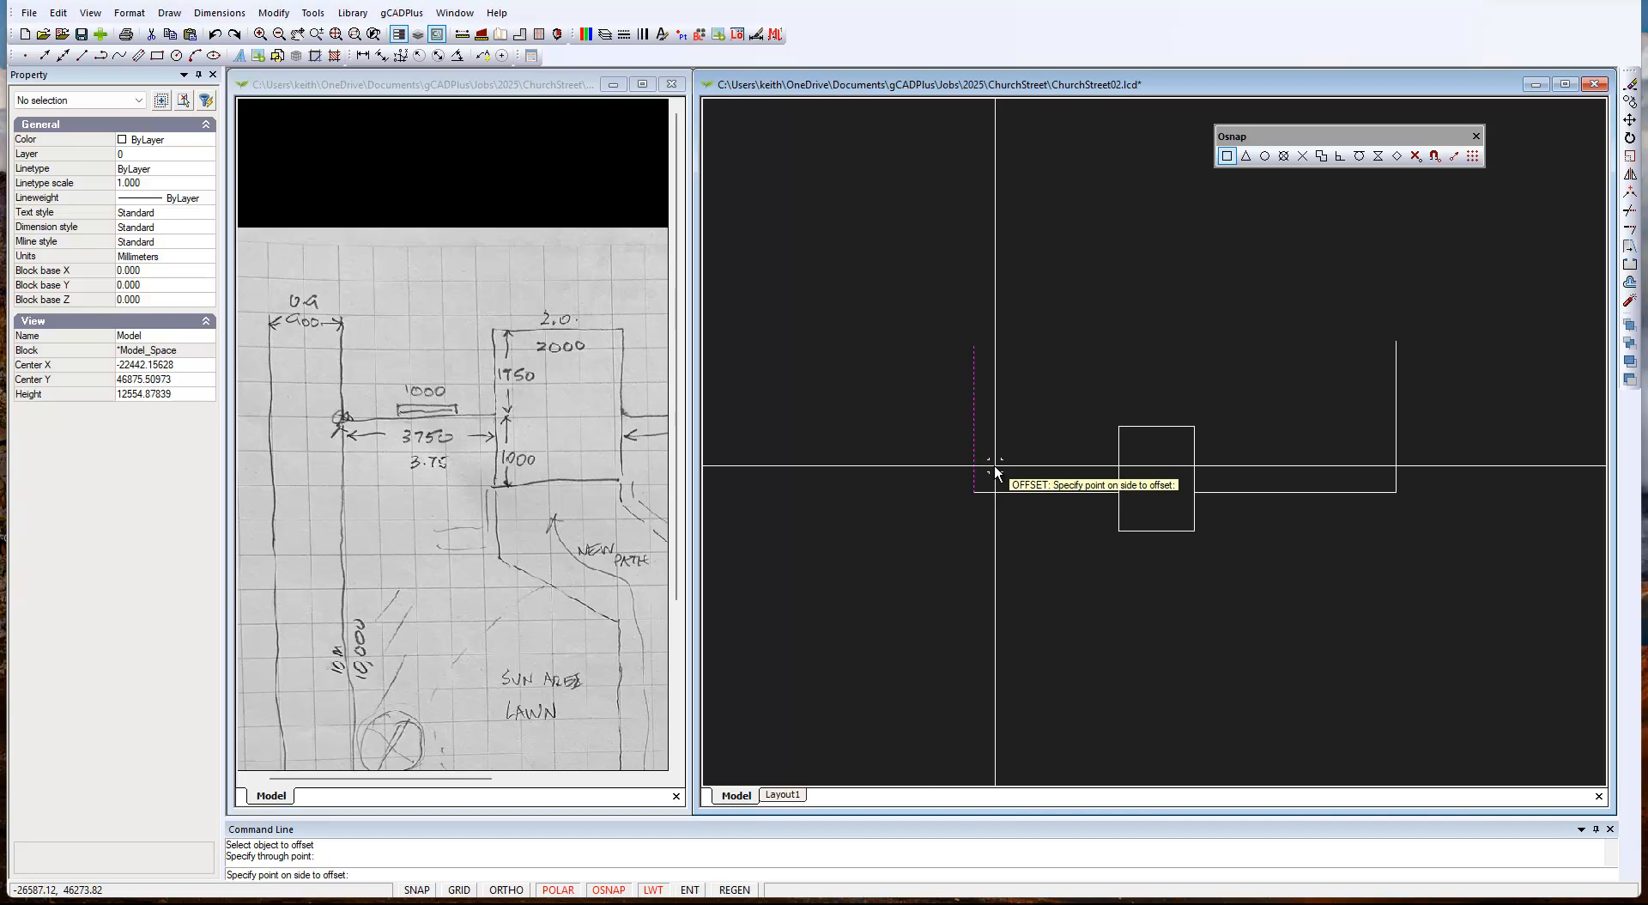
left_click(899, 430)
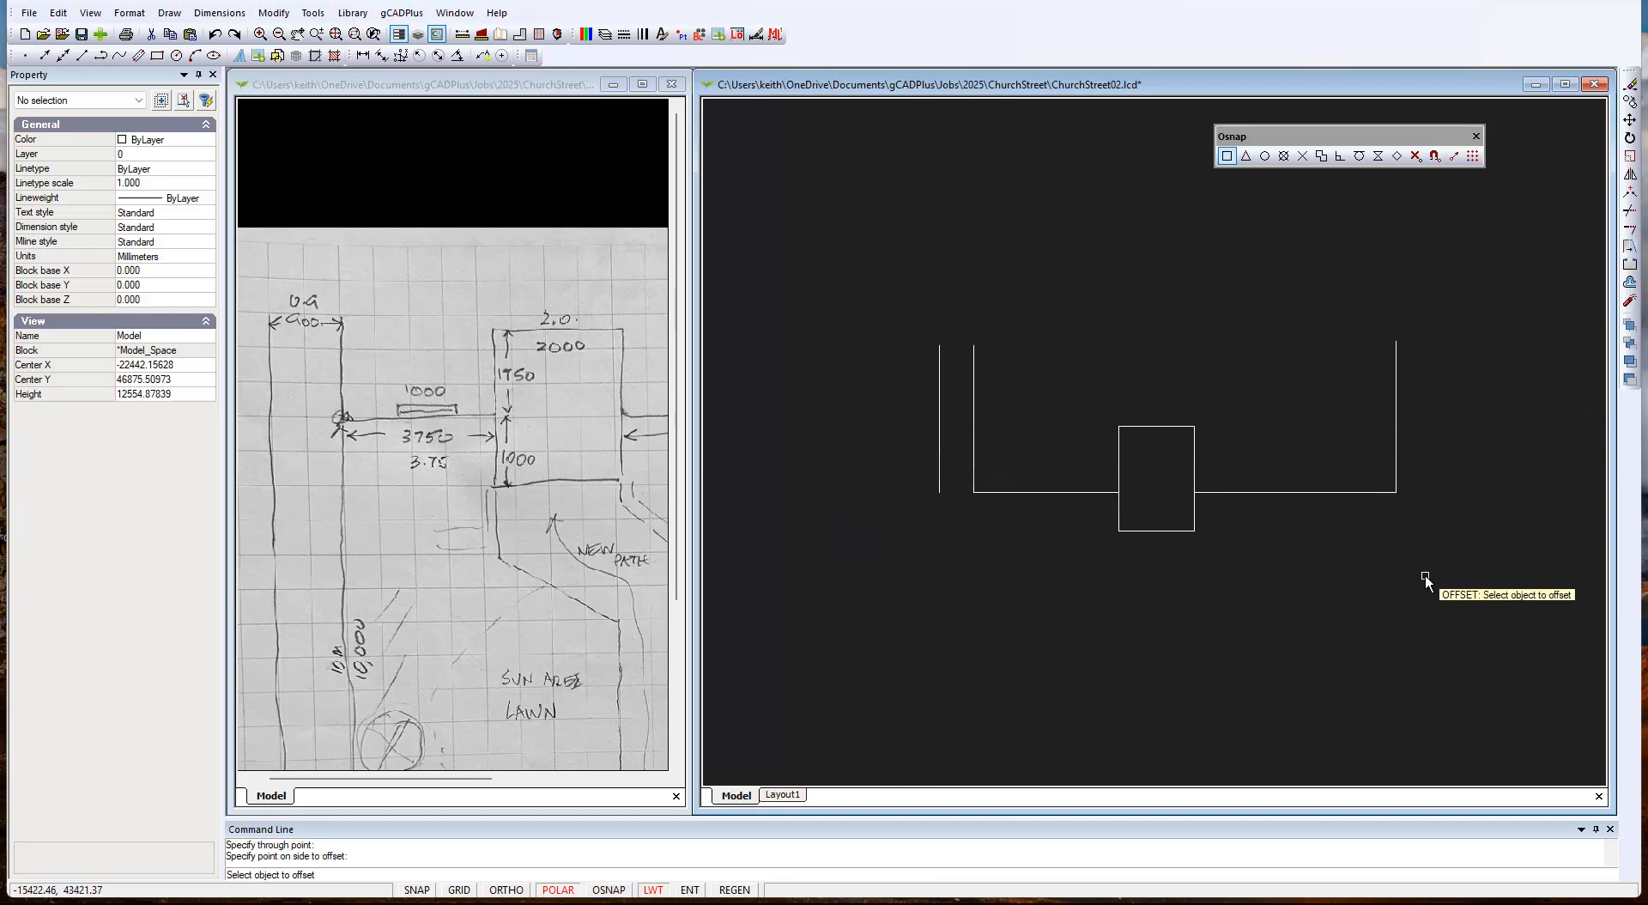
Pick the right vertical wall line for Offset and set the offset distance to 880 mm.
right_click(1349, 569)
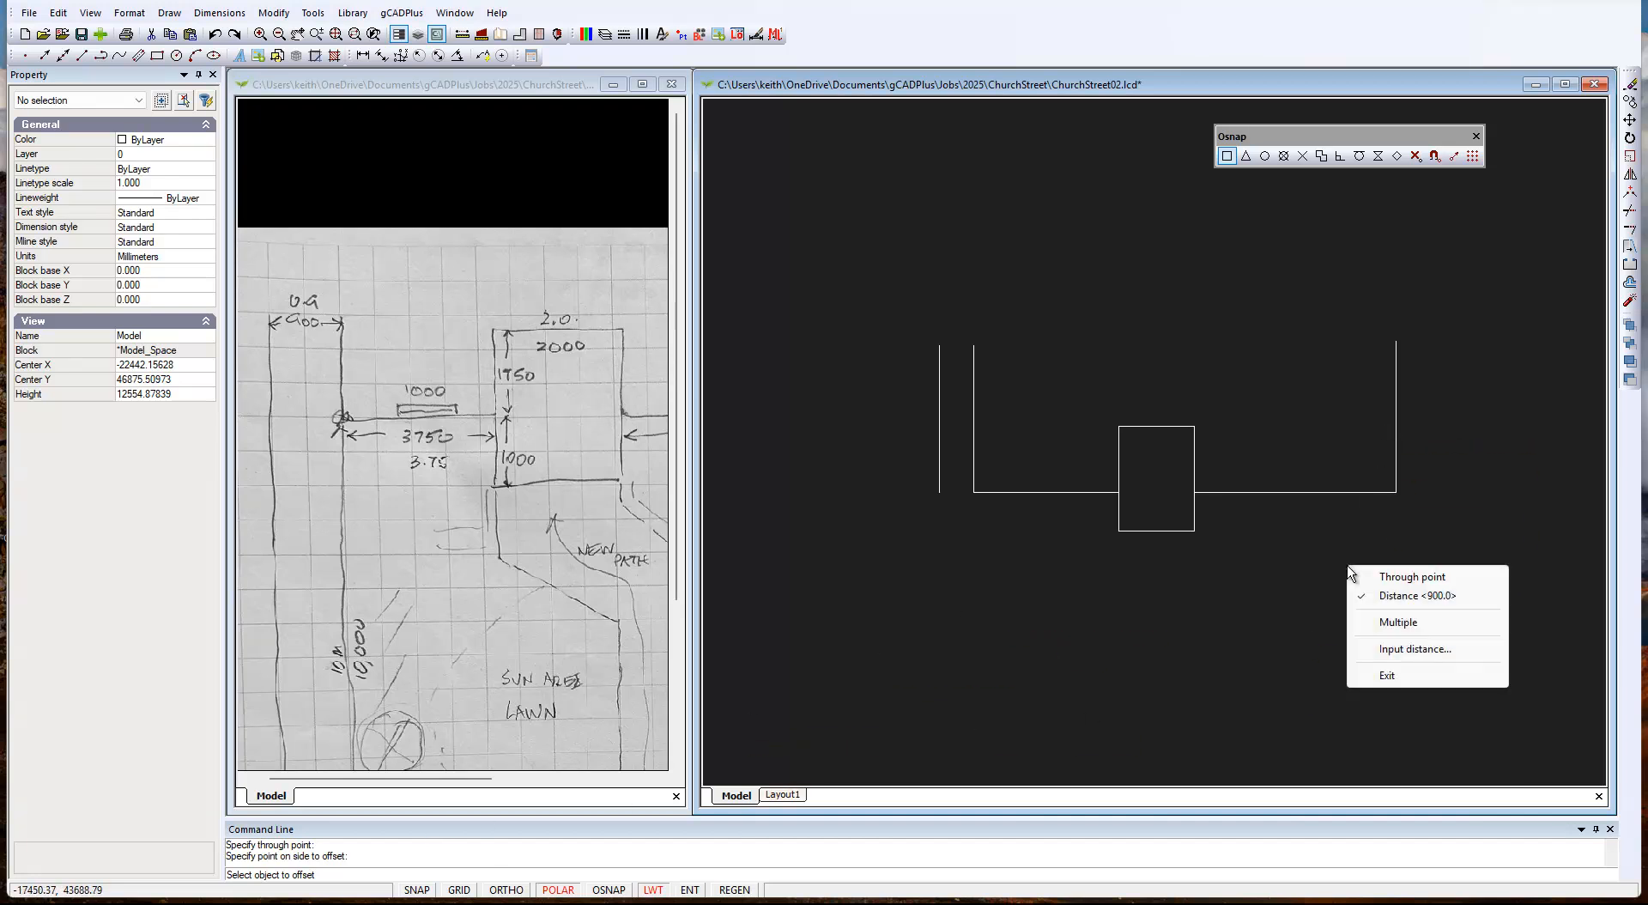
left_click(1423, 595)
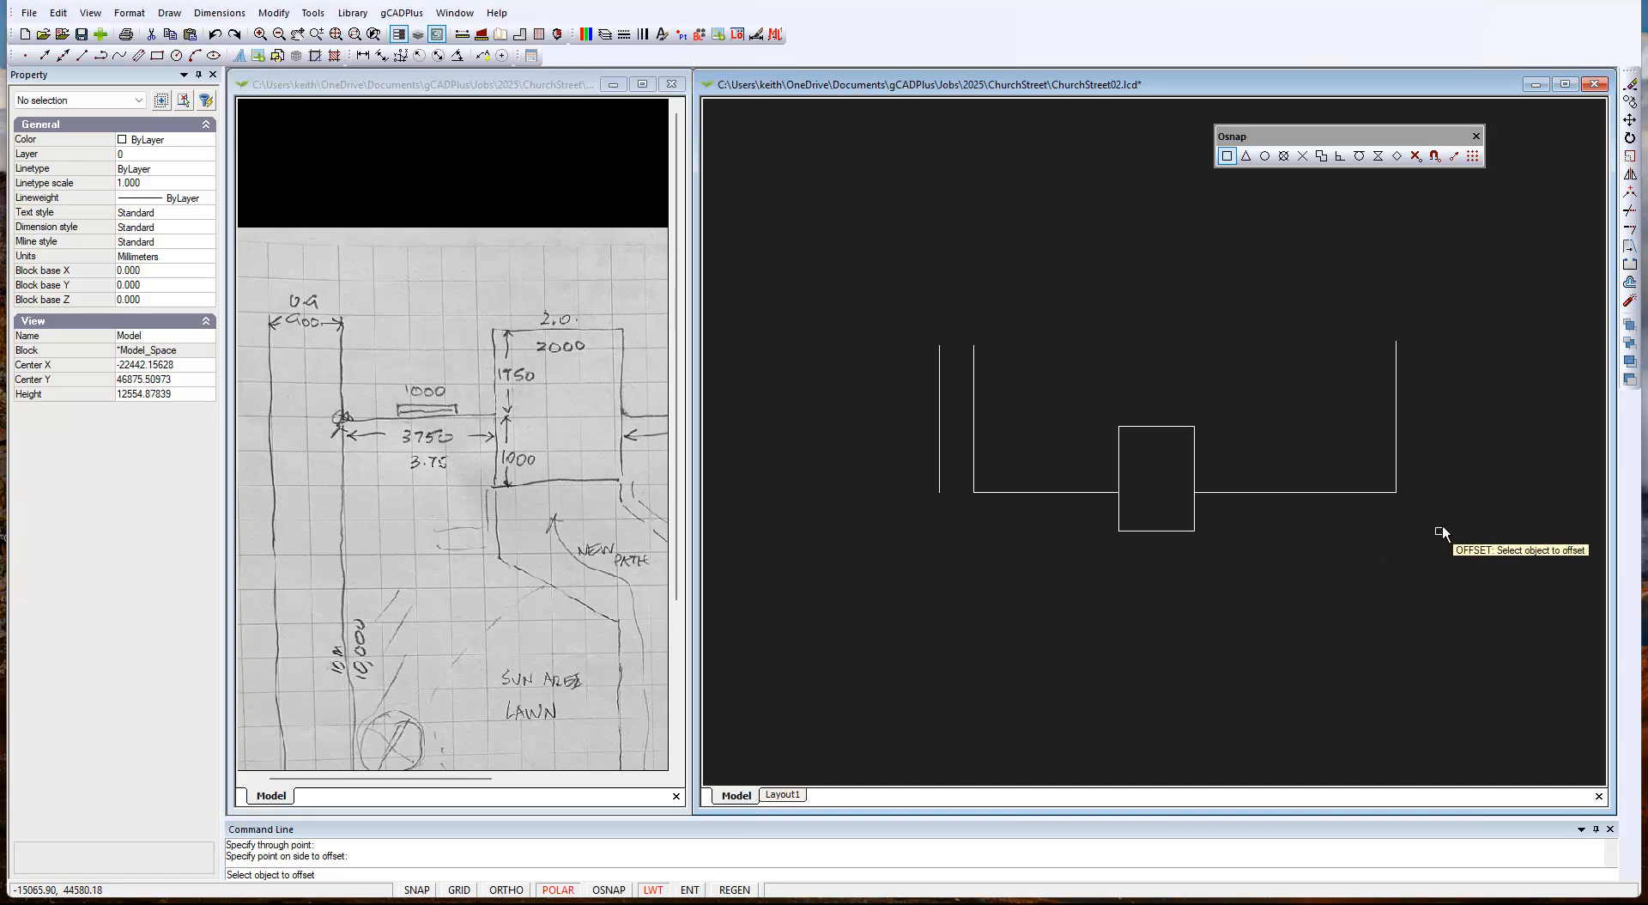
left_click(1399, 440)
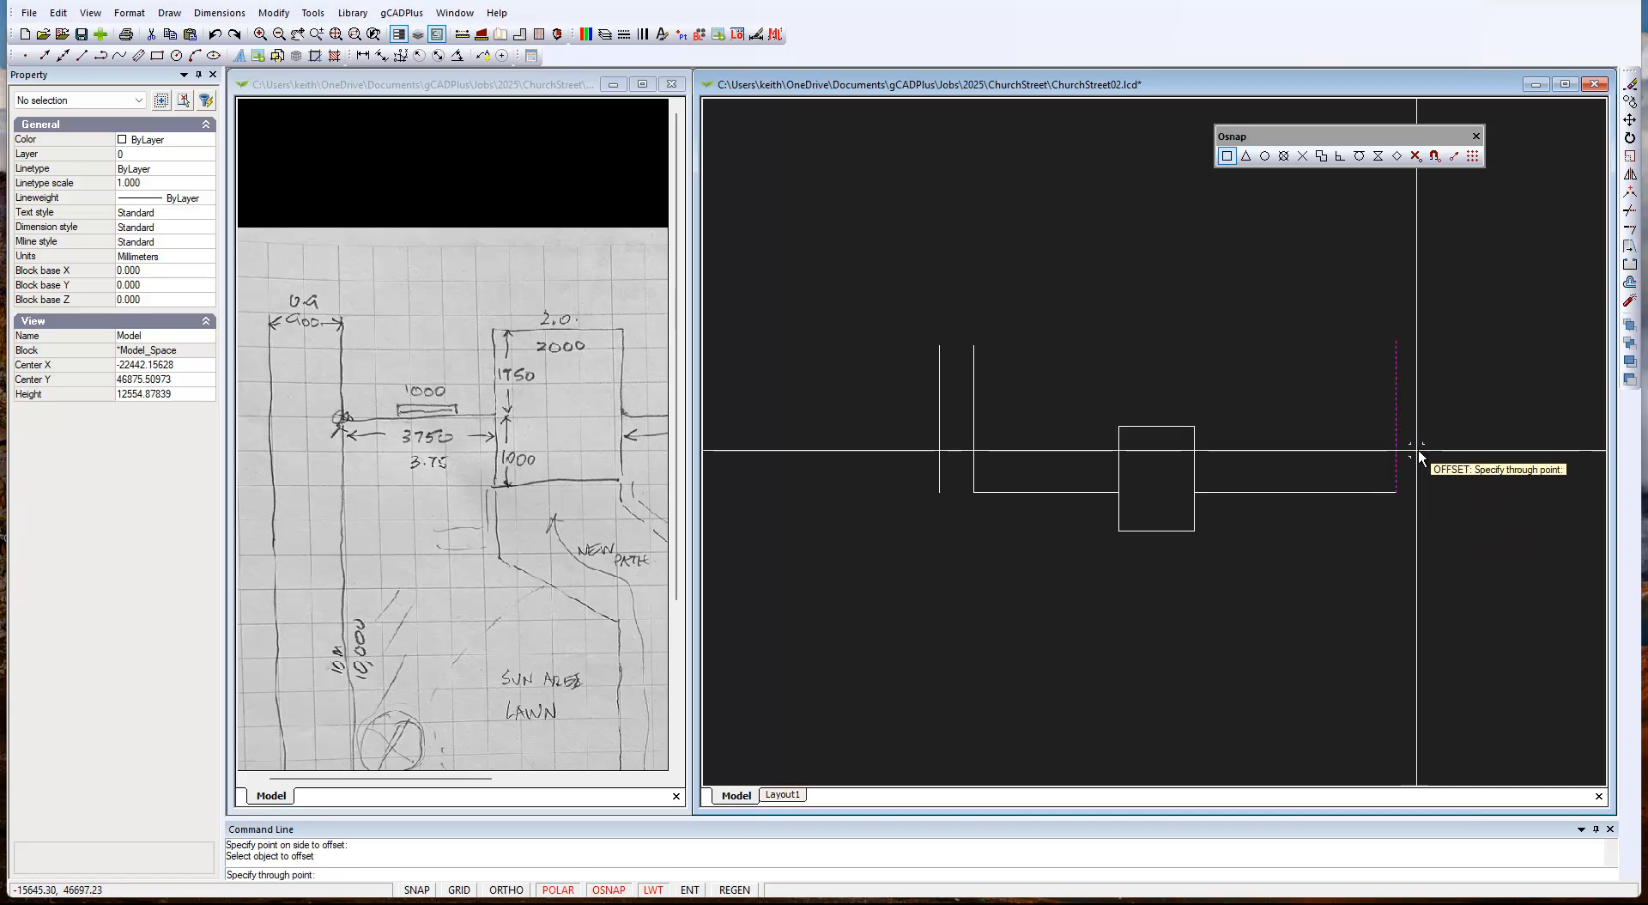
right_click(1410, 445)
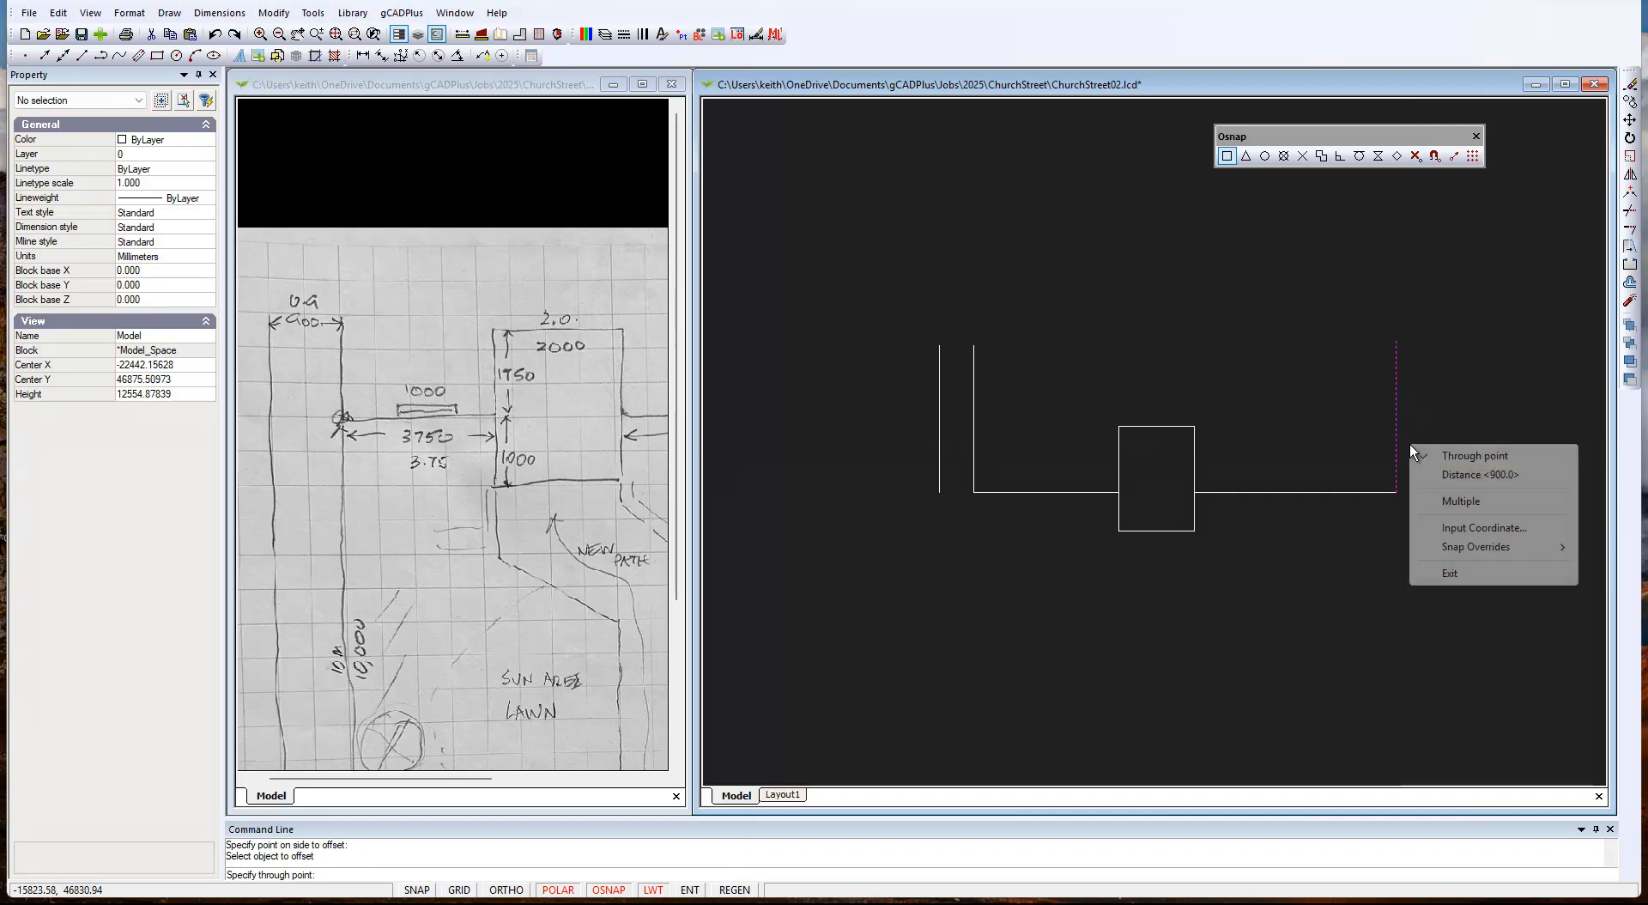
left_click(1465, 477)
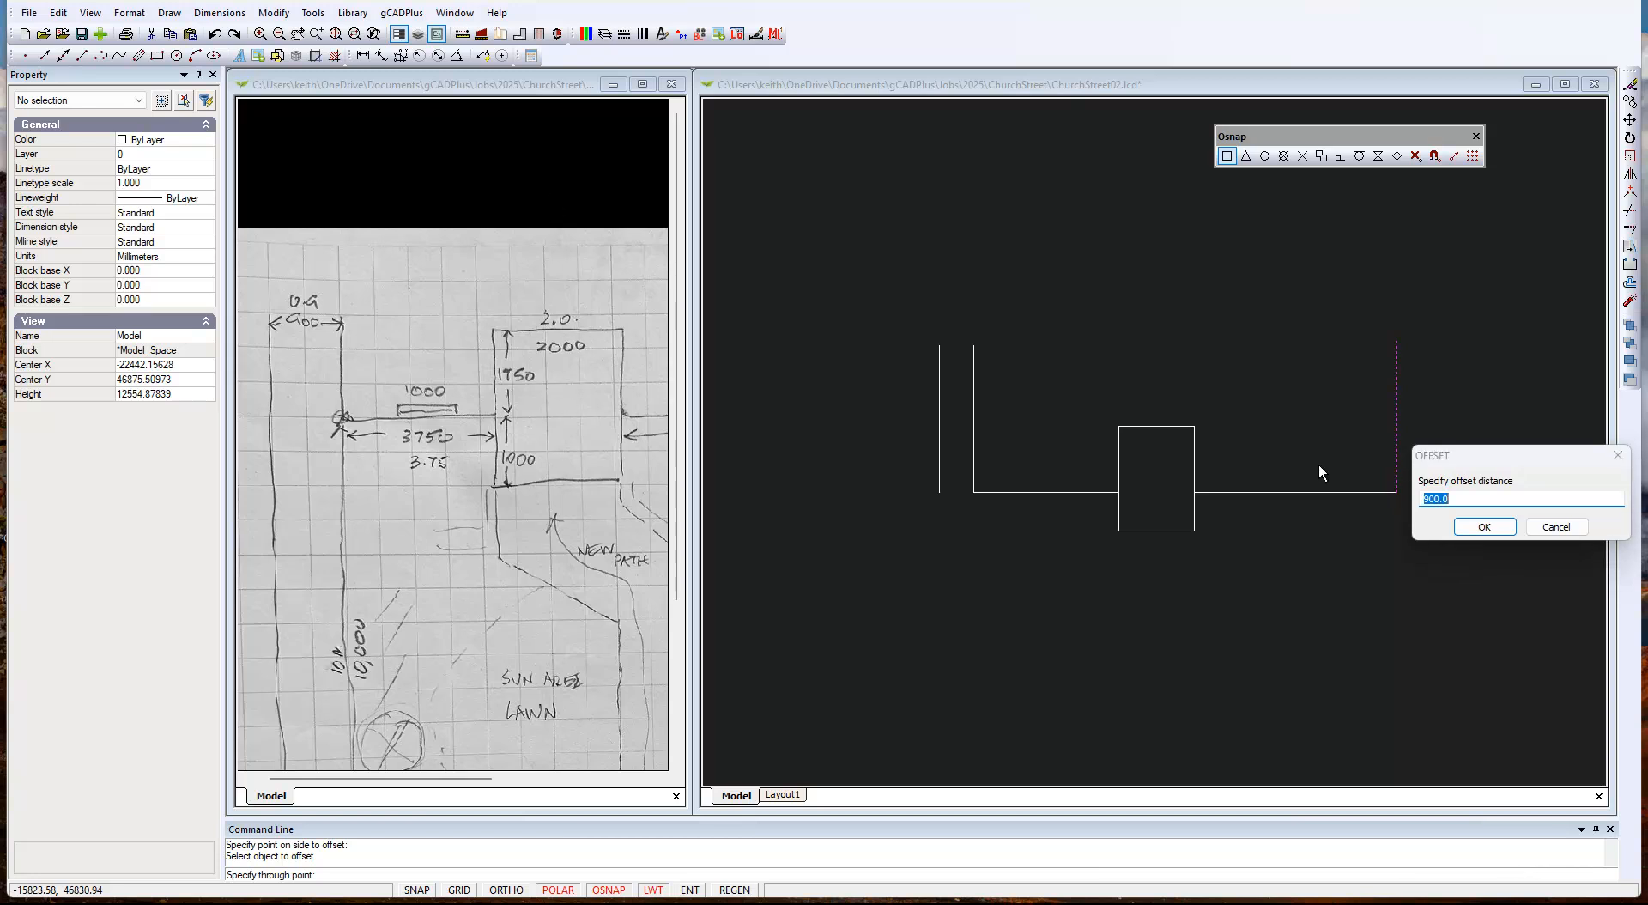
left_click(1460, 498)
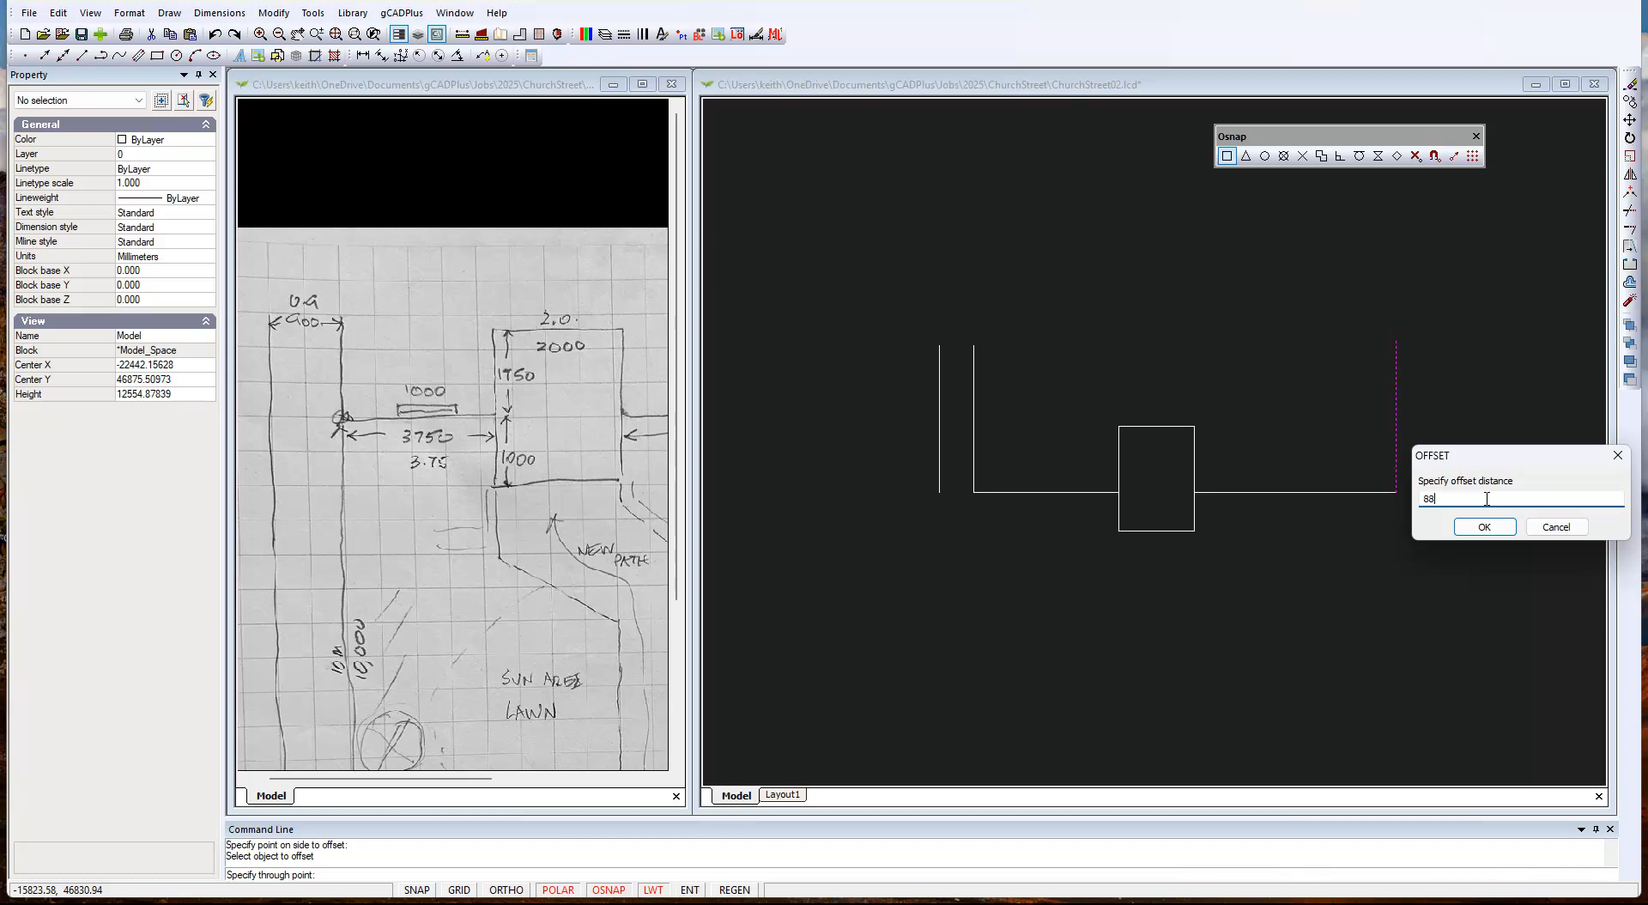
left_click(1484, 526)
left_click(1472, 477)
Check the right side boundary distance on the hand sketch and offset the right vertical wall line 880 mm outward.
left_click(522, 196)
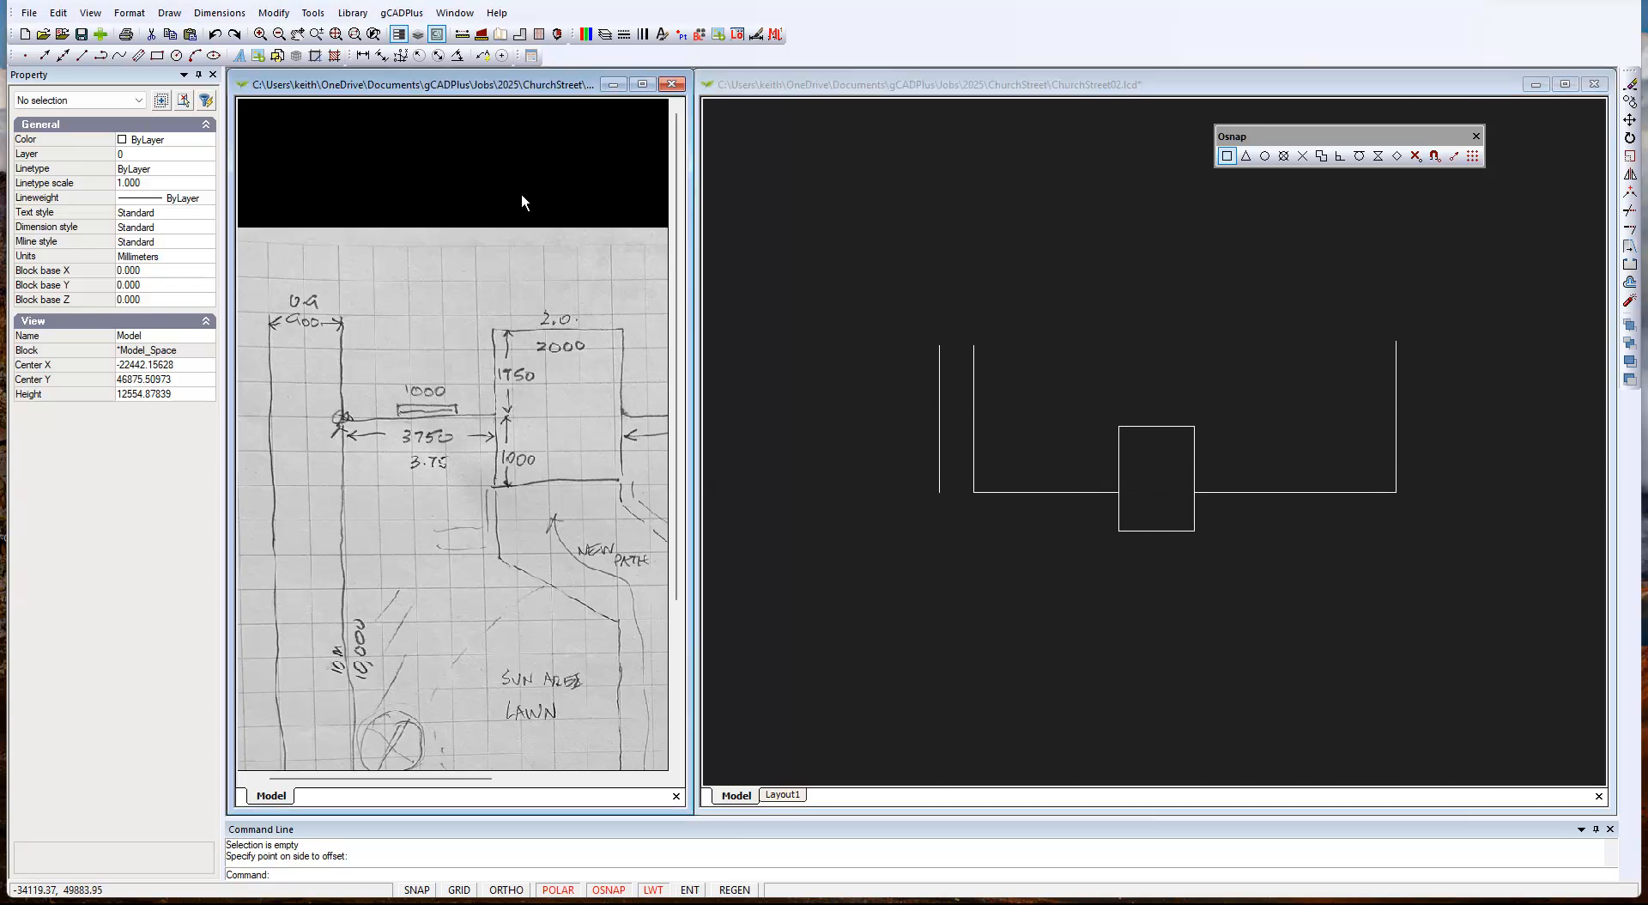
left_click(525, 248)
middle_click_drag(511, 345, 287, 330)
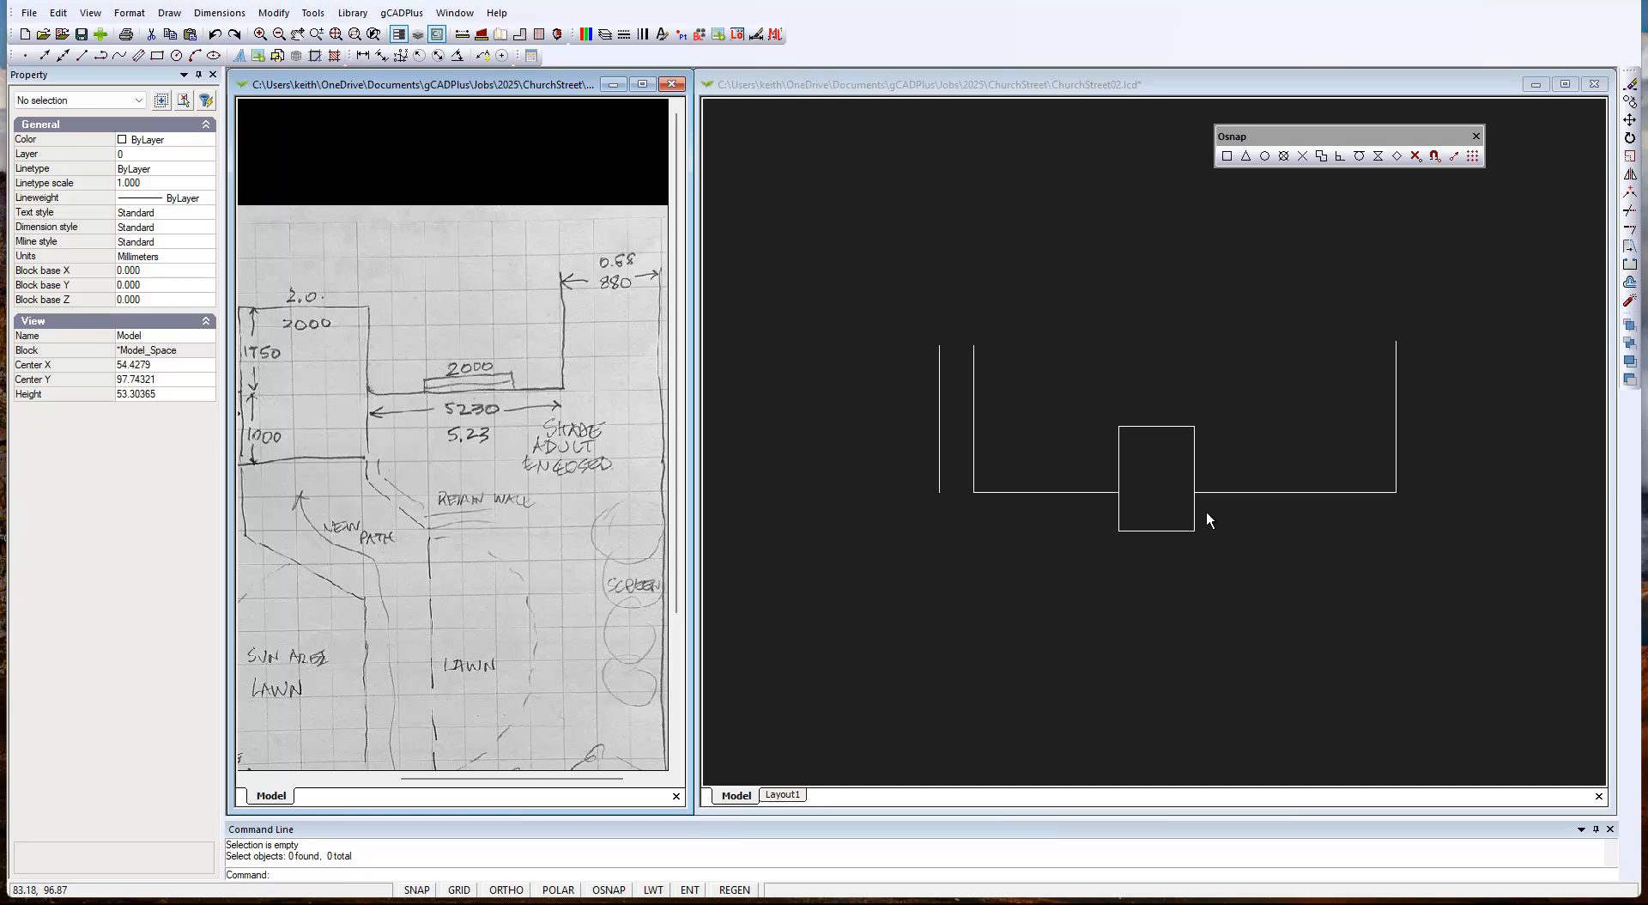
right_click(1437, 526)
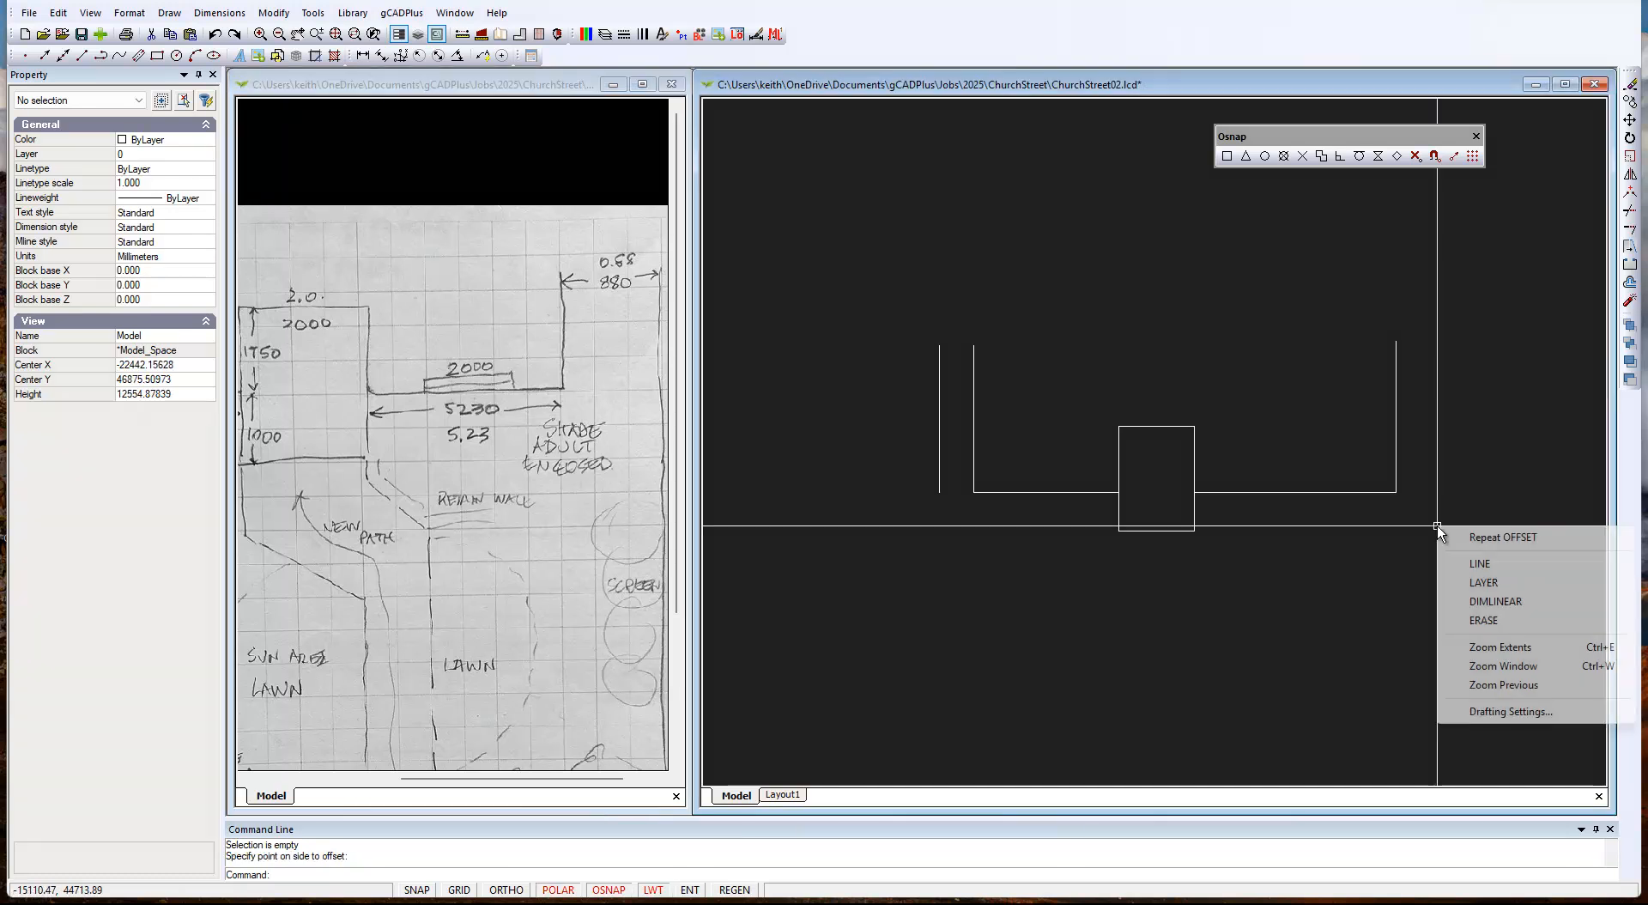
left_click(1504, 537)
left_click(1396, 431)
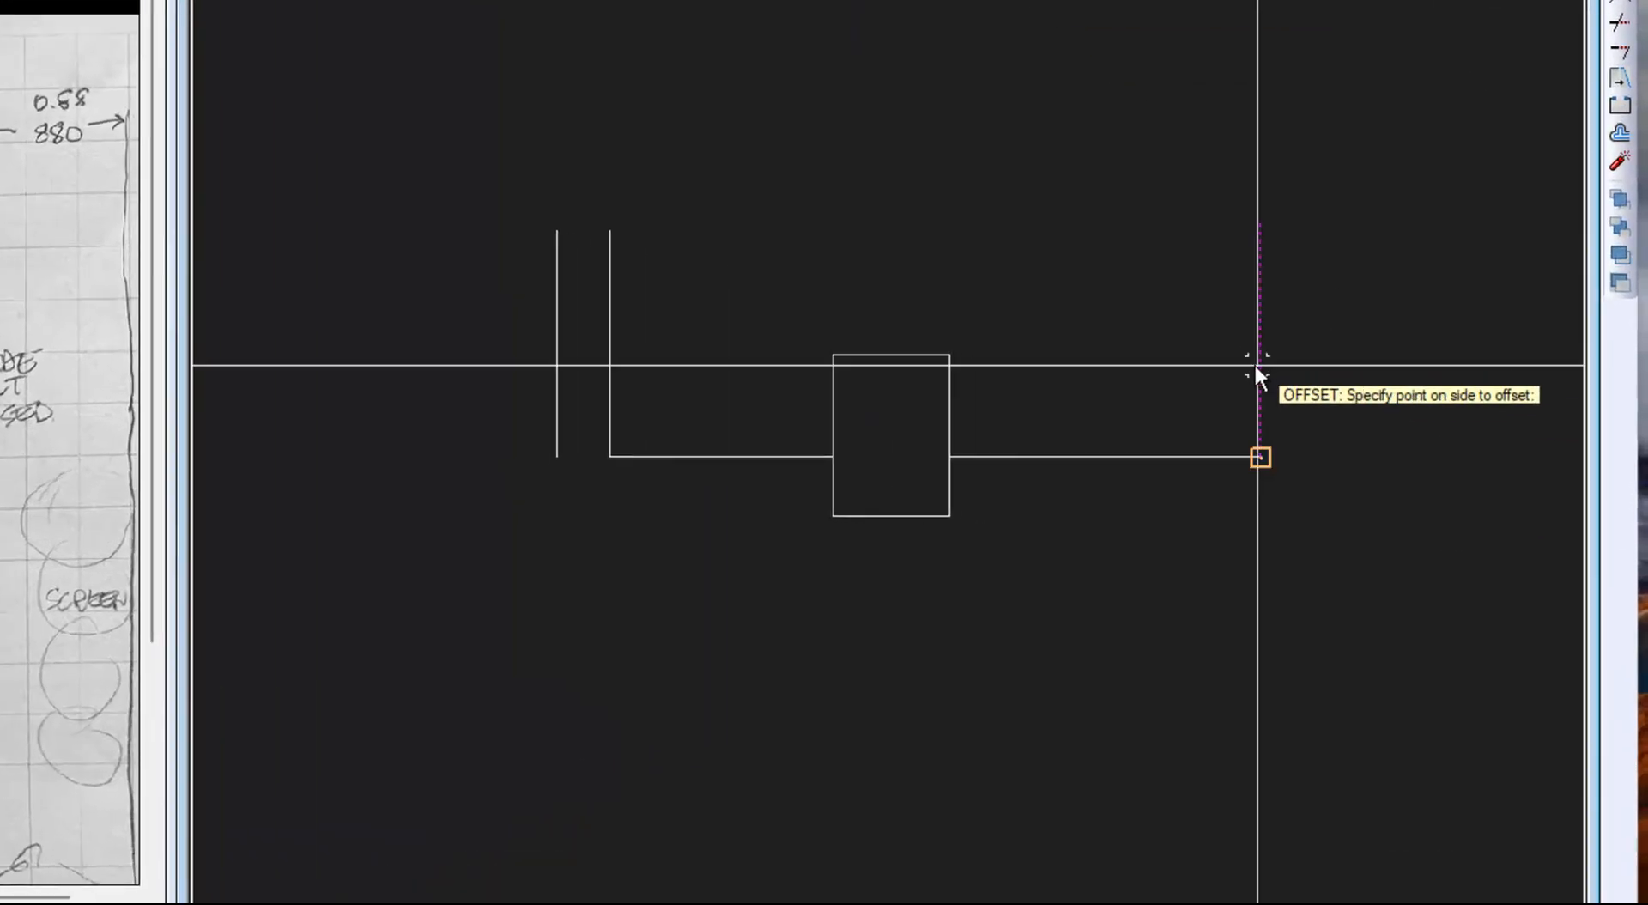
left_click(1352, 354)
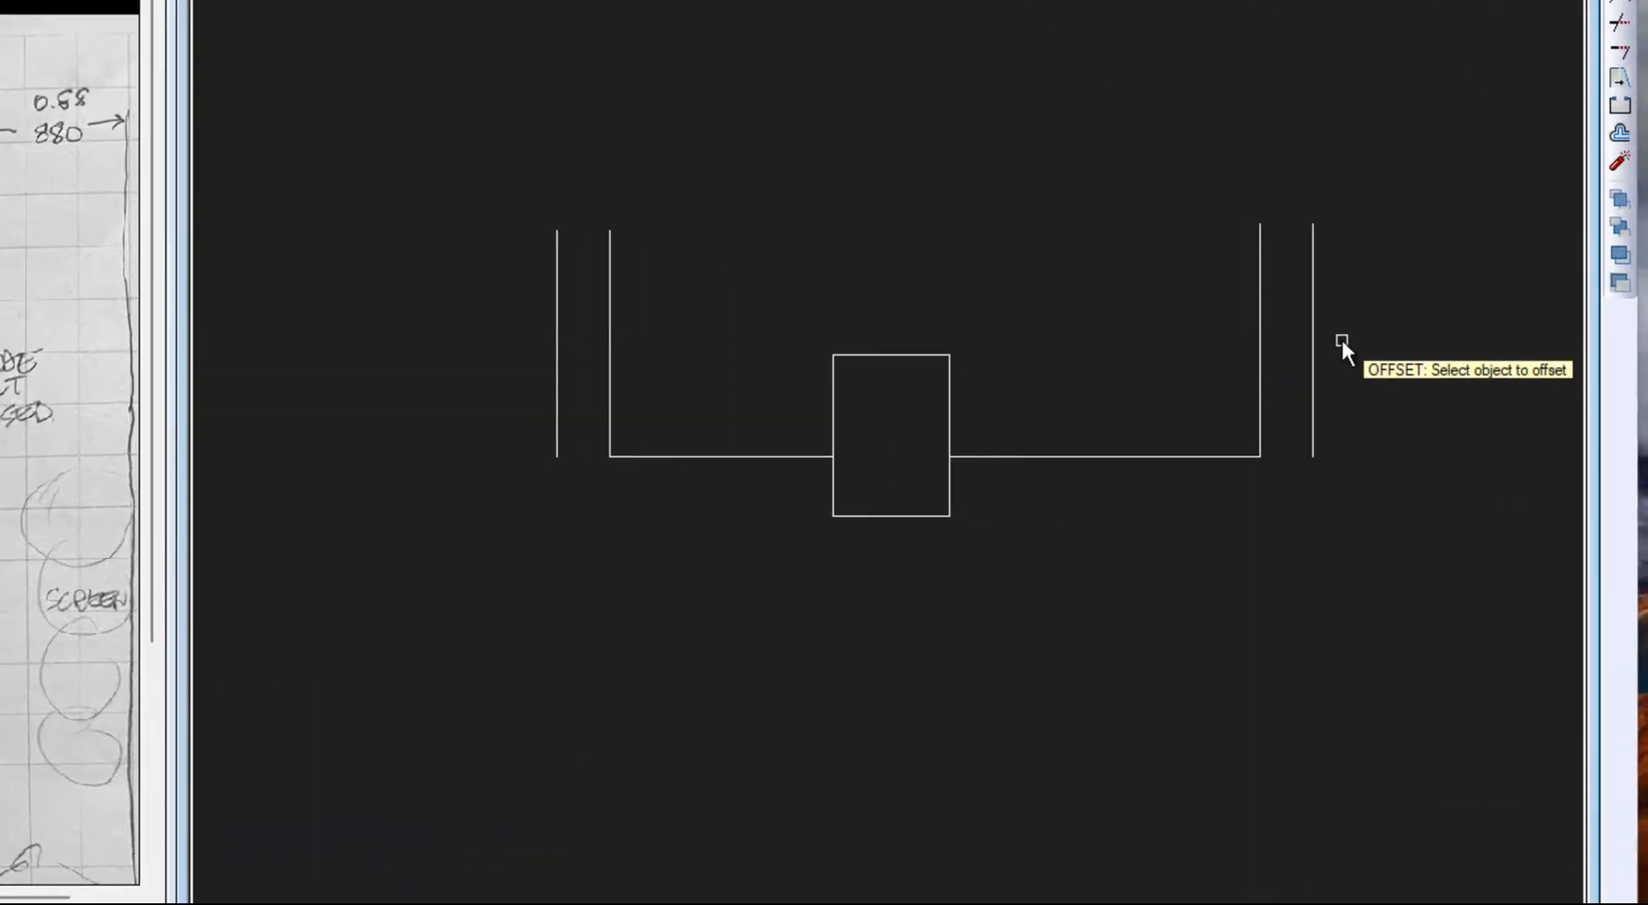
right_click(1399, 447)
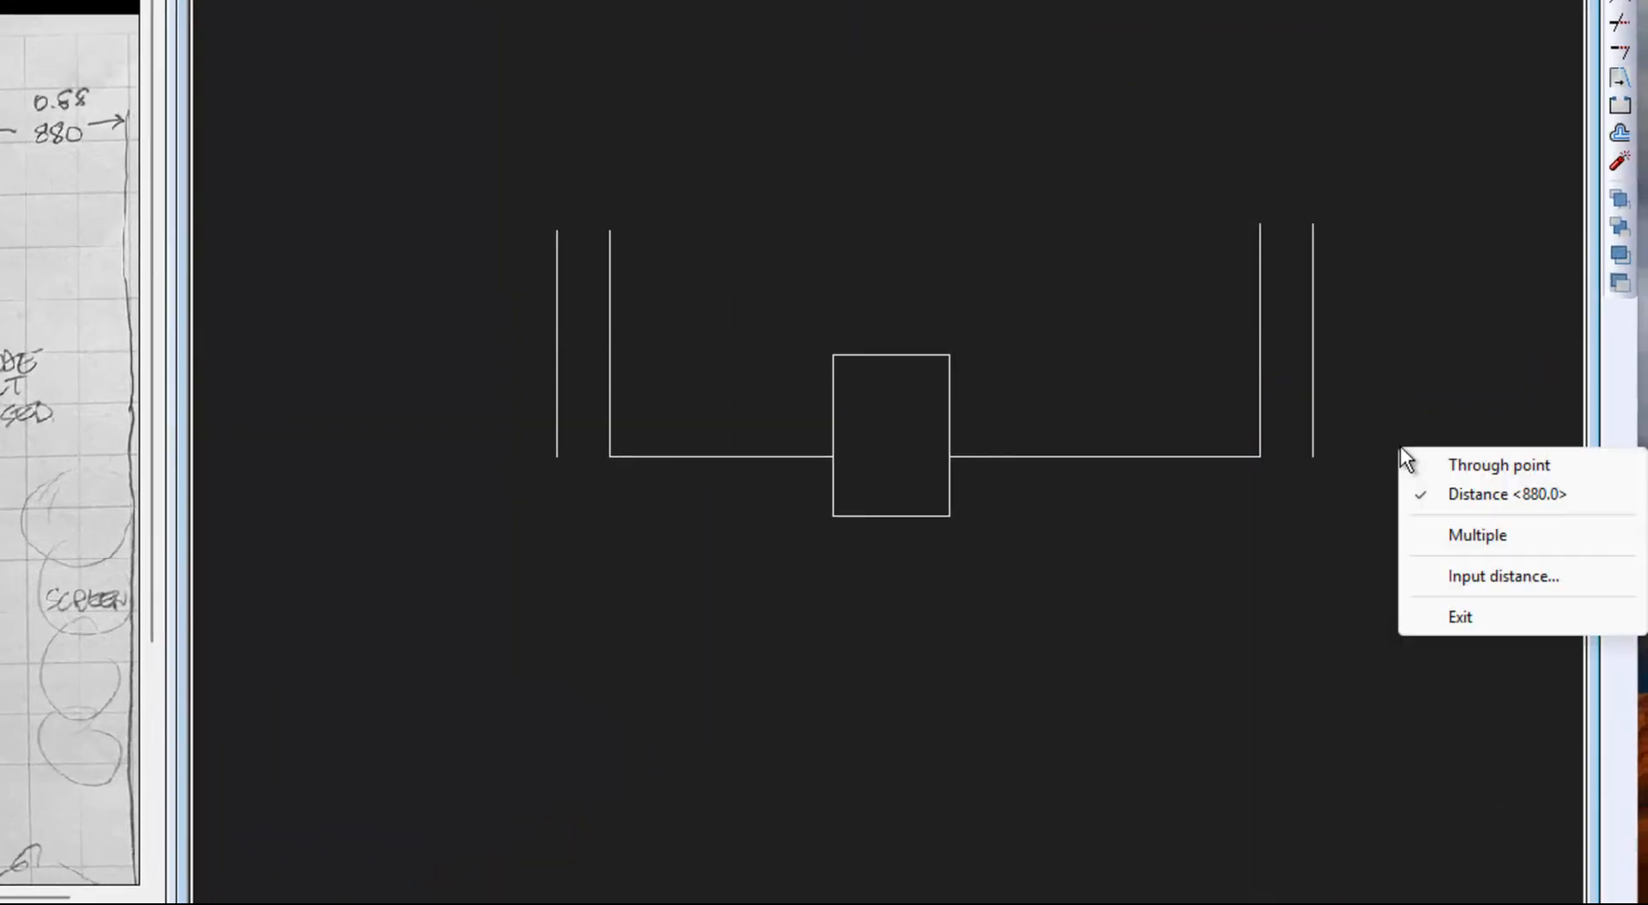
left_click(1459, 617)
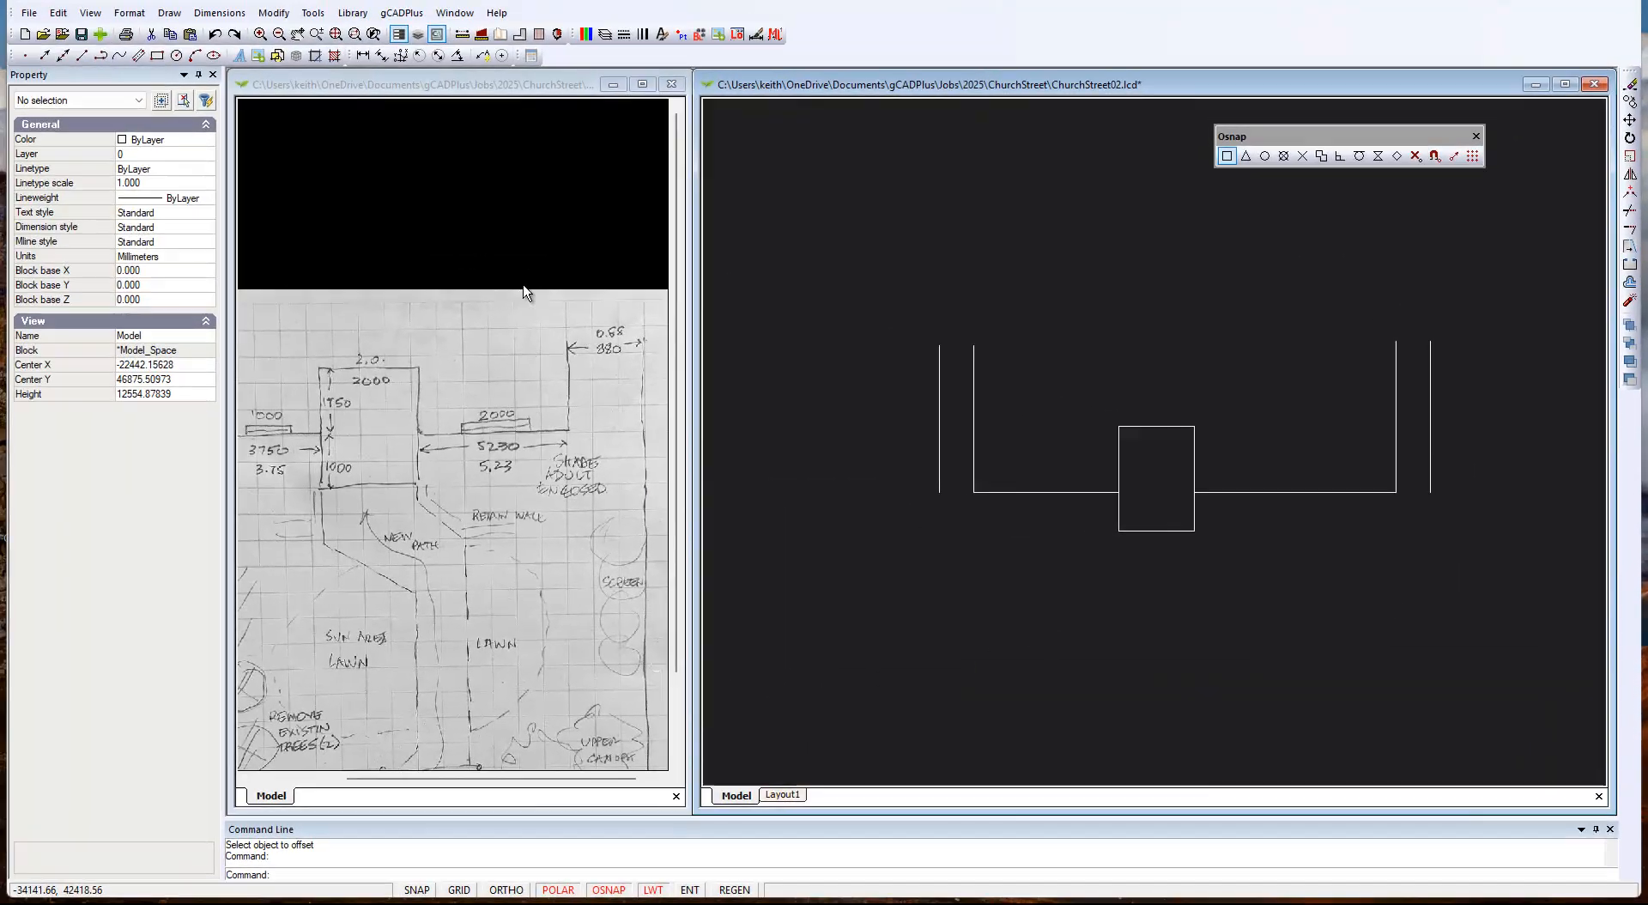
Examine the hand sketch and the left boundary line to see how far the side boundaries continue toward the front fence.
left_click(252, 162)
left_click(292, 451)
mouse_move(477, 418)
middle_mouse_down()
mouse_move(795, 388)
mouse_move(534, 313)
mouse_move(551, 307)
middle_mouse_up()
scroll(543, 352, "down", 2)
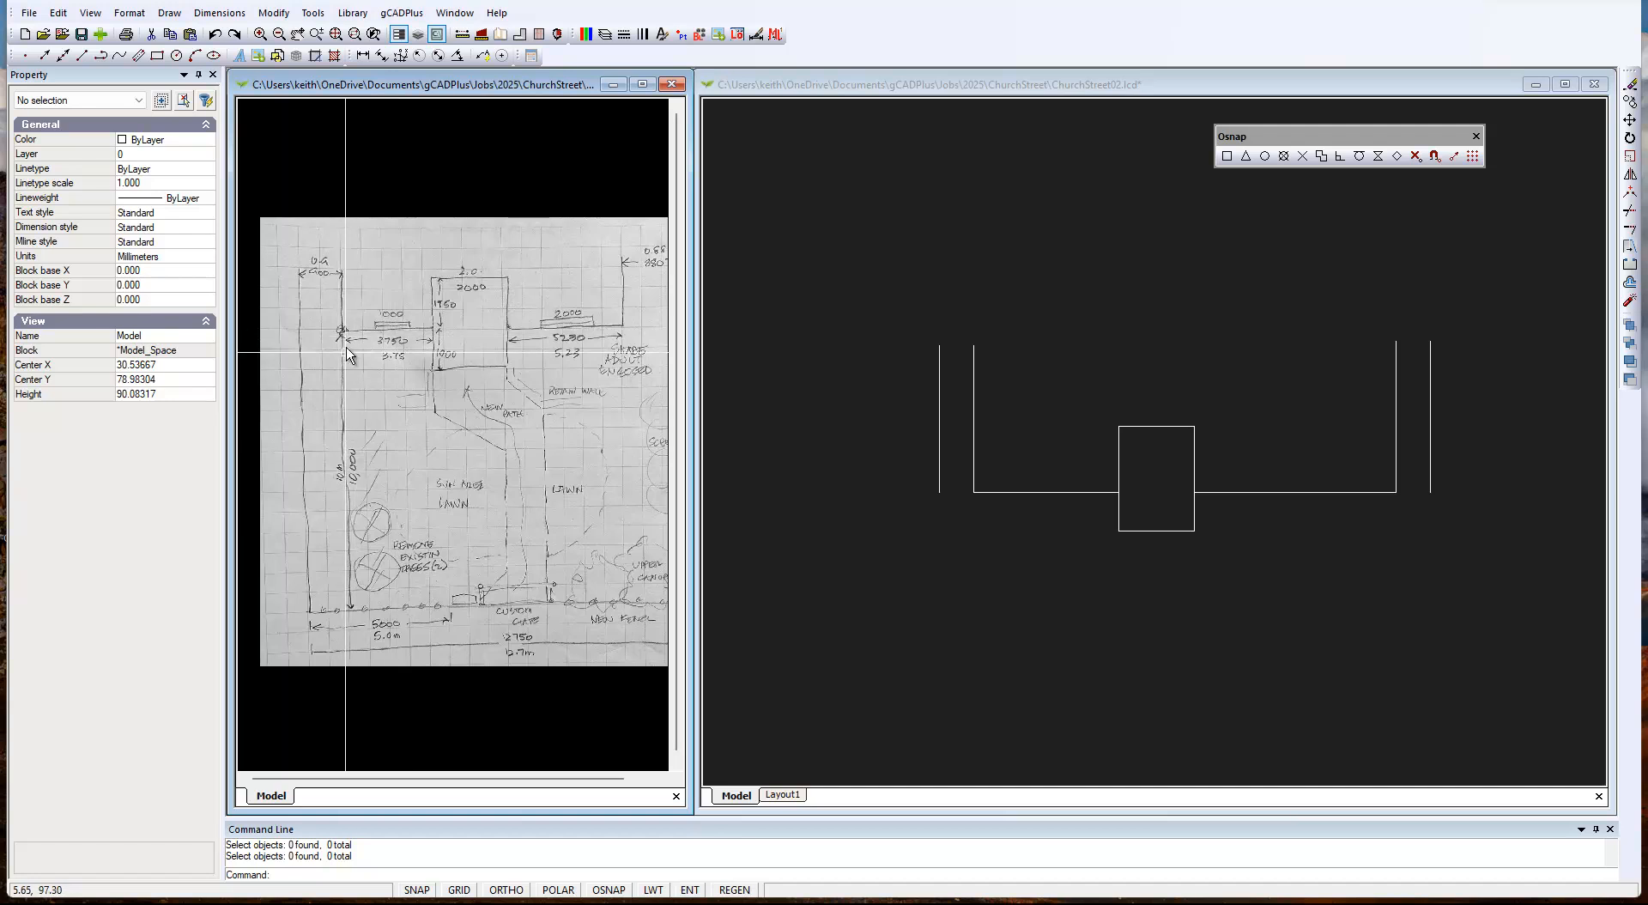
left_click(946, 445)
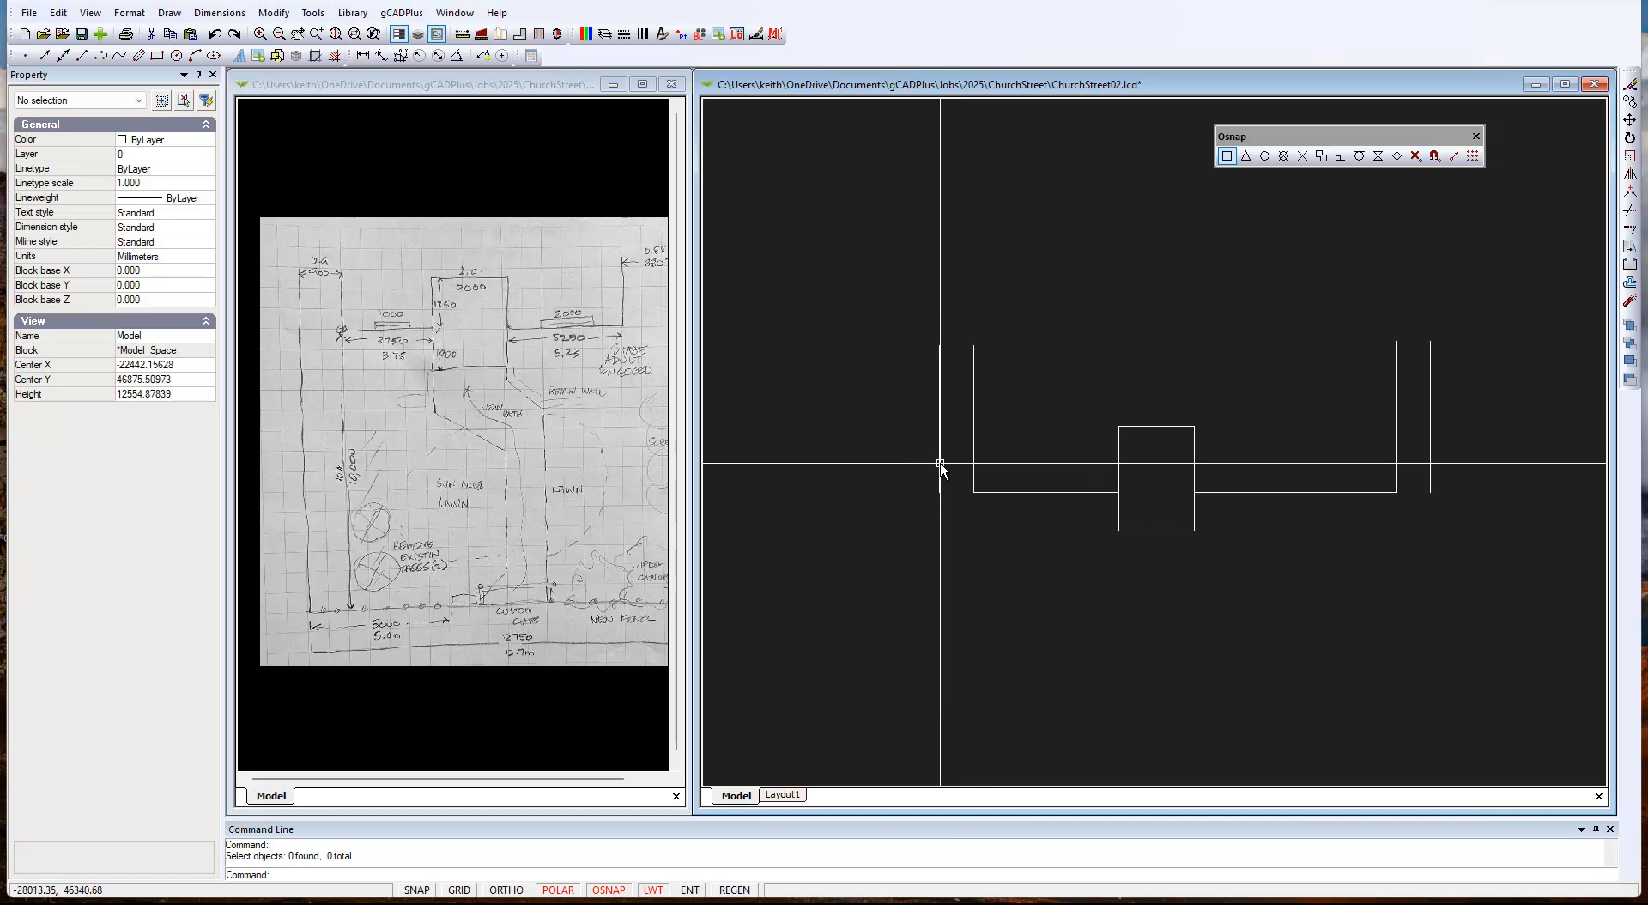
left_click(941, 454)
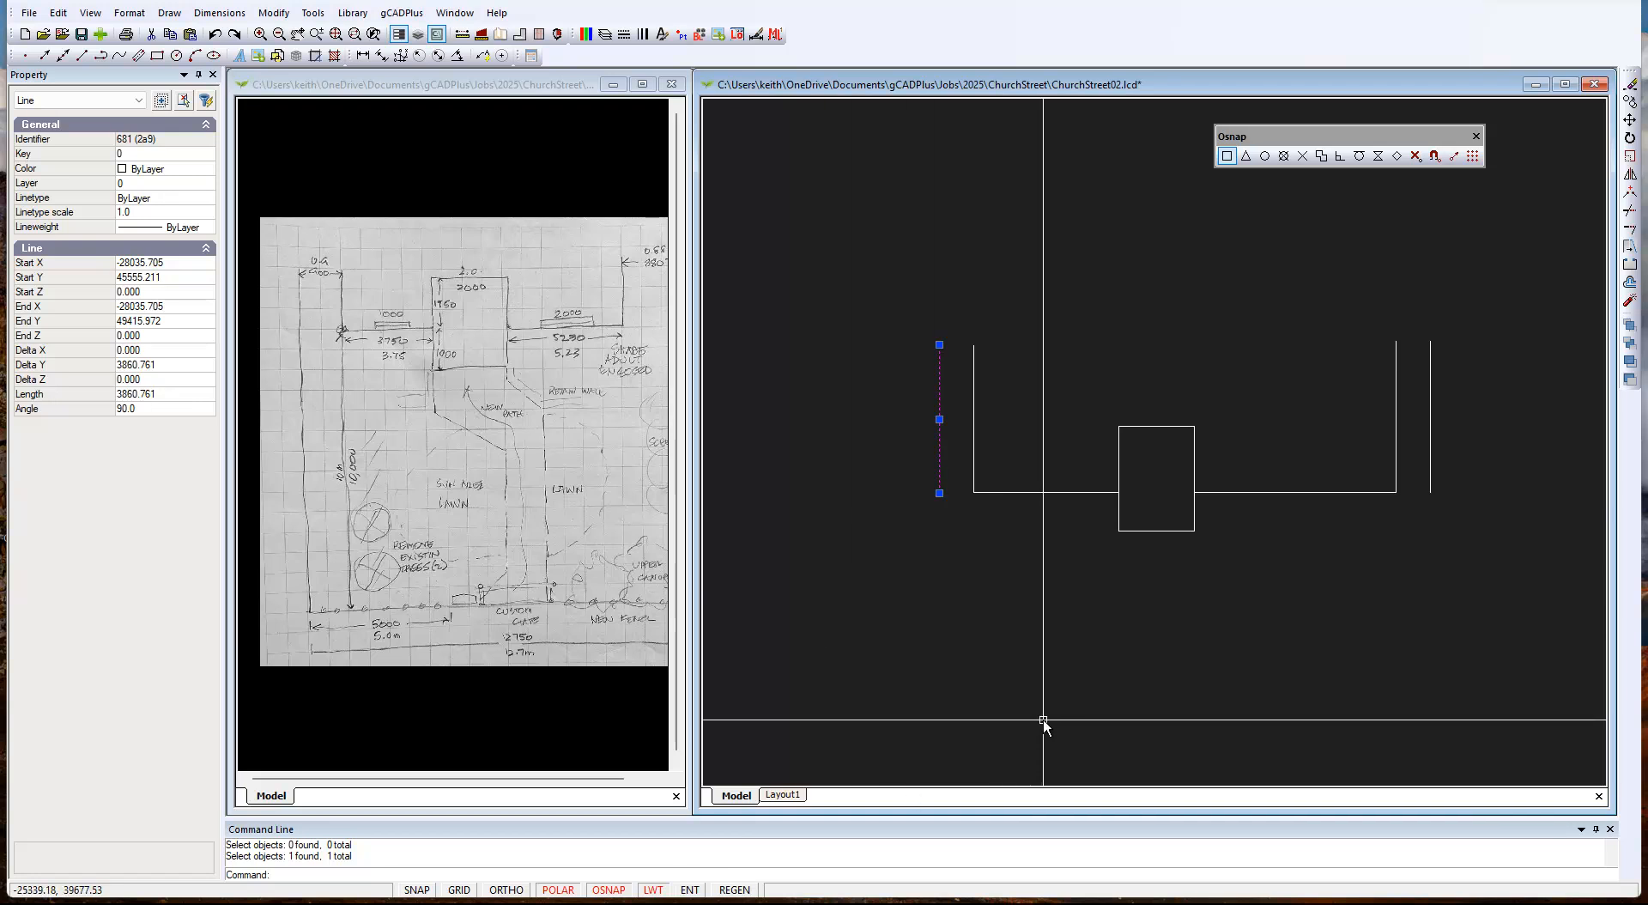
key("Escape")
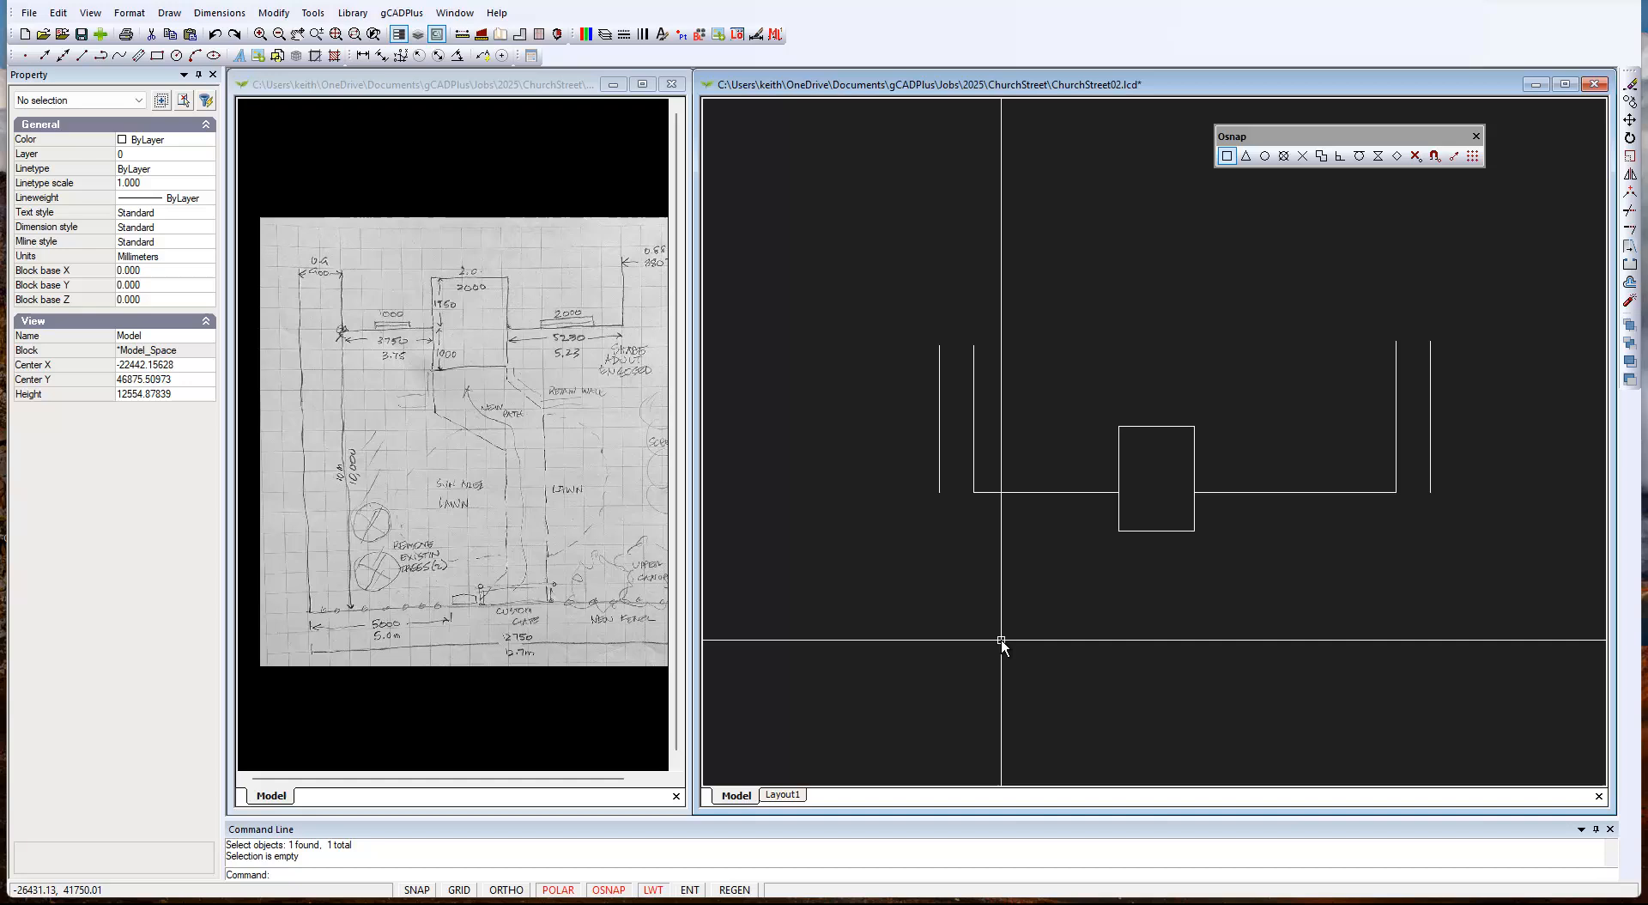
Draw a vertical line about 6570 mm long down from the lower end of the left boundary line.
right_click(947, 575)
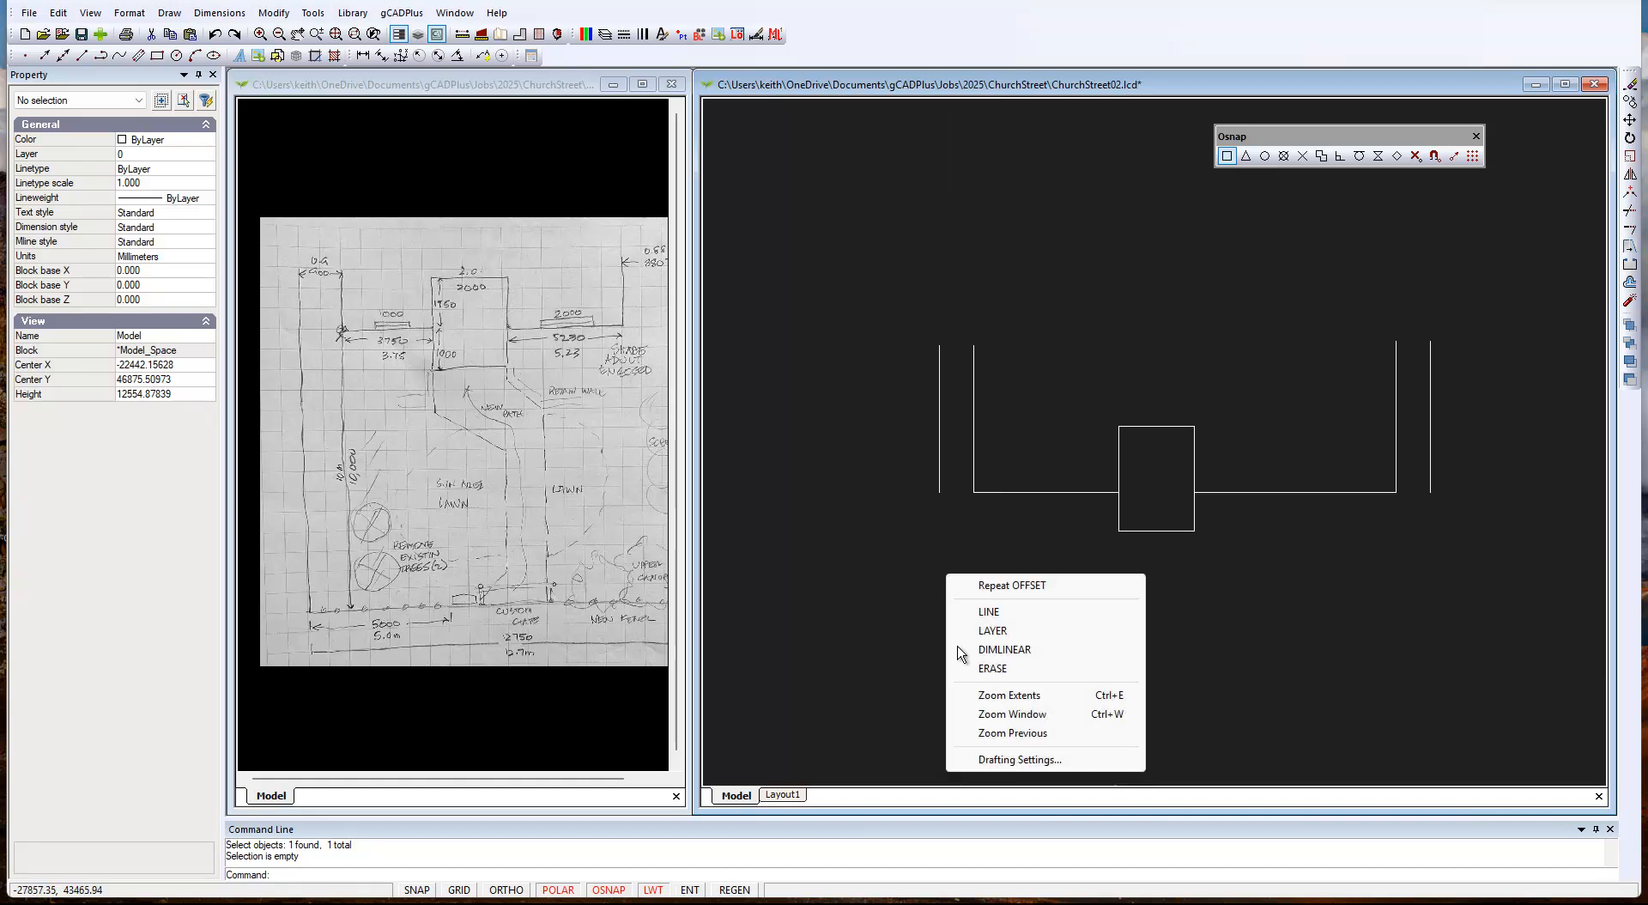
left_click(990, 612)
left_click(938, 501)
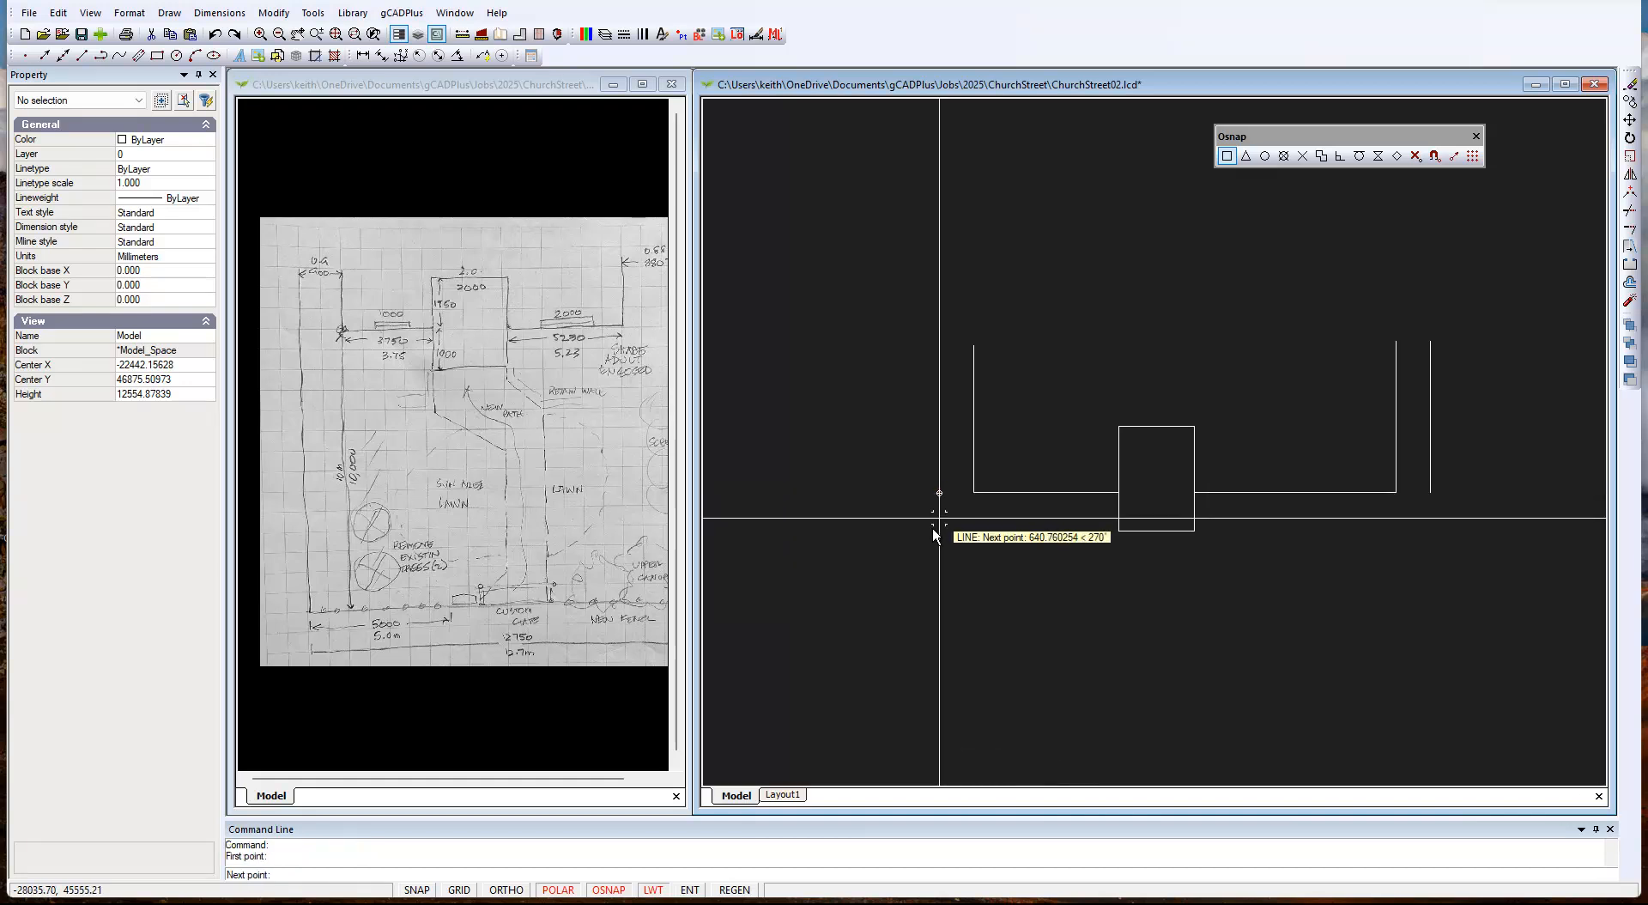
left_click(940, 745)
right_click(1003, 725)
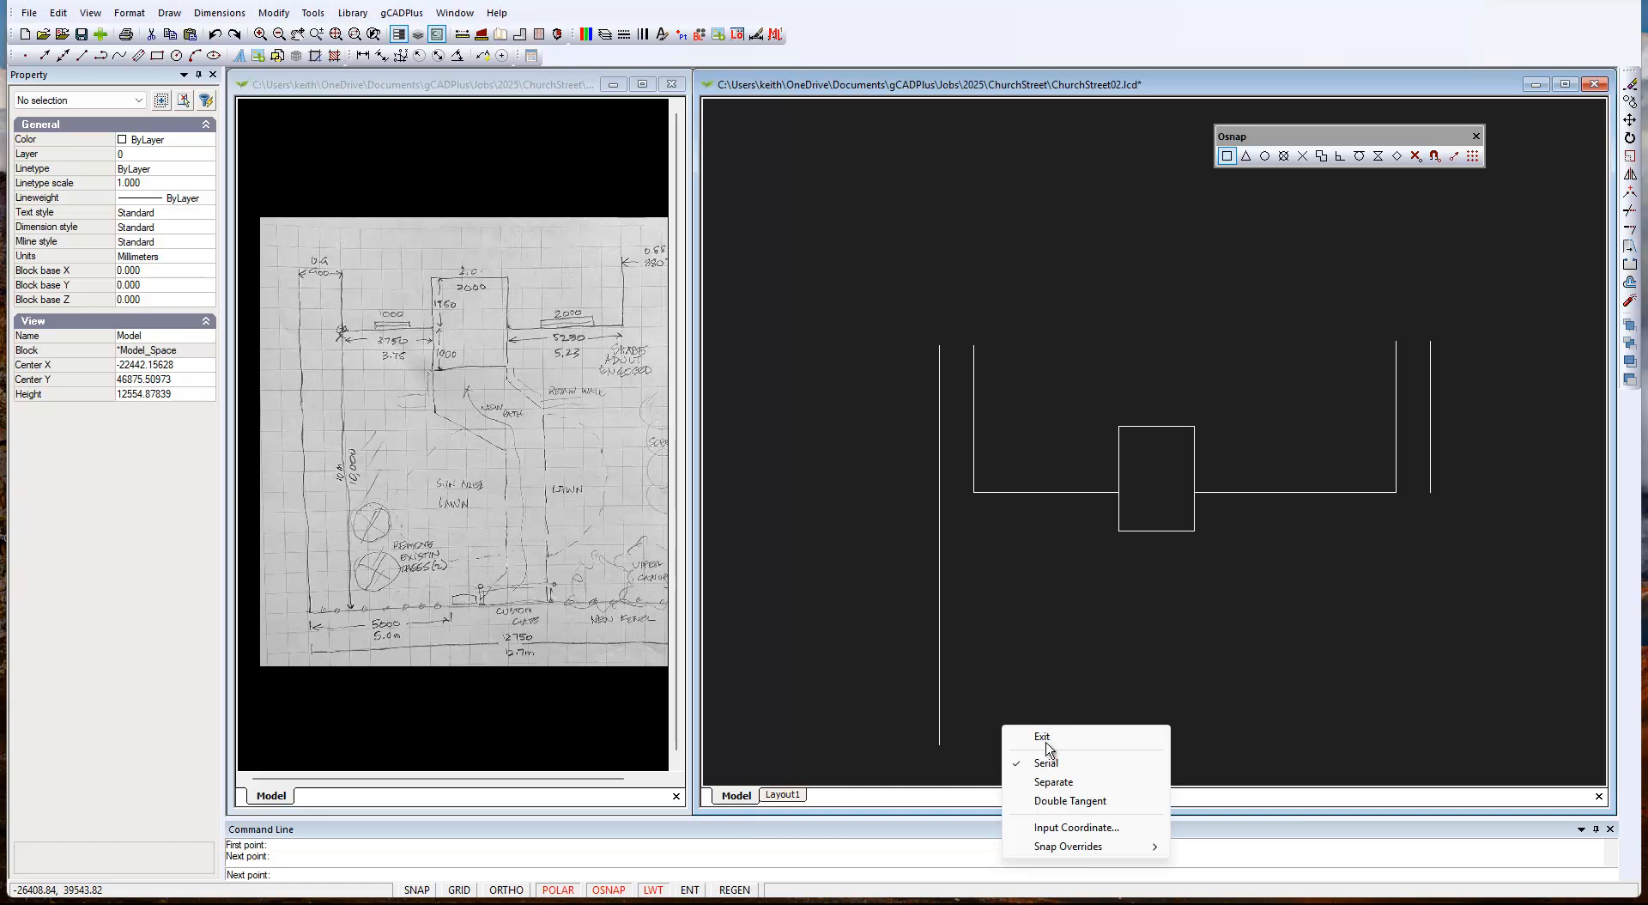
left_click(1044, 738)
left_click(942, 704)
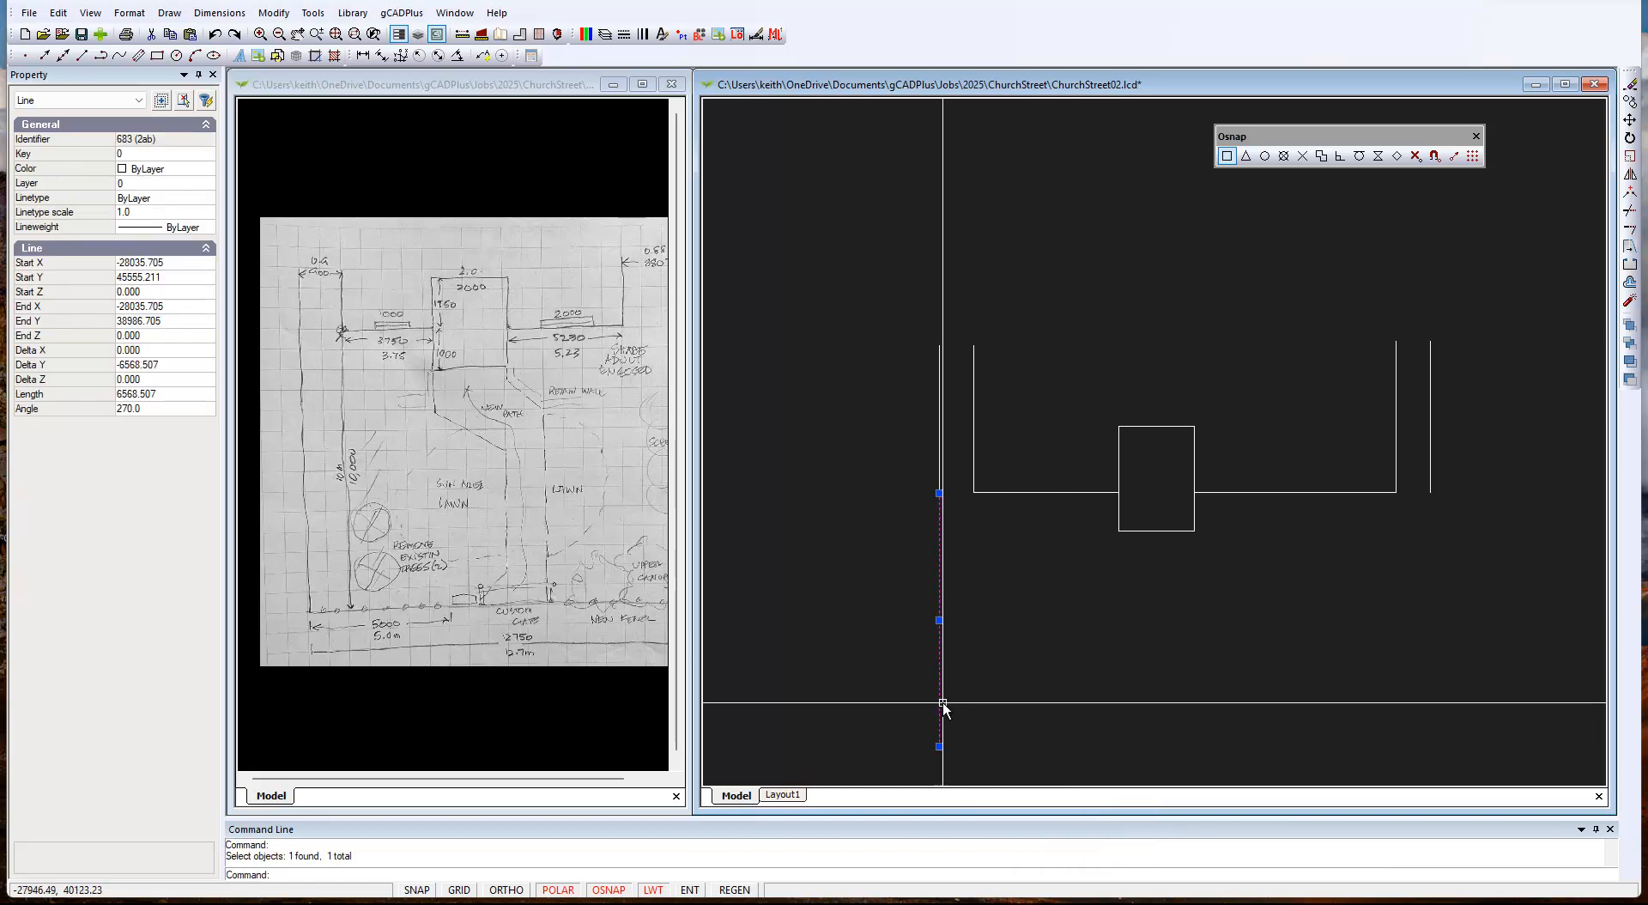
key("Escape")
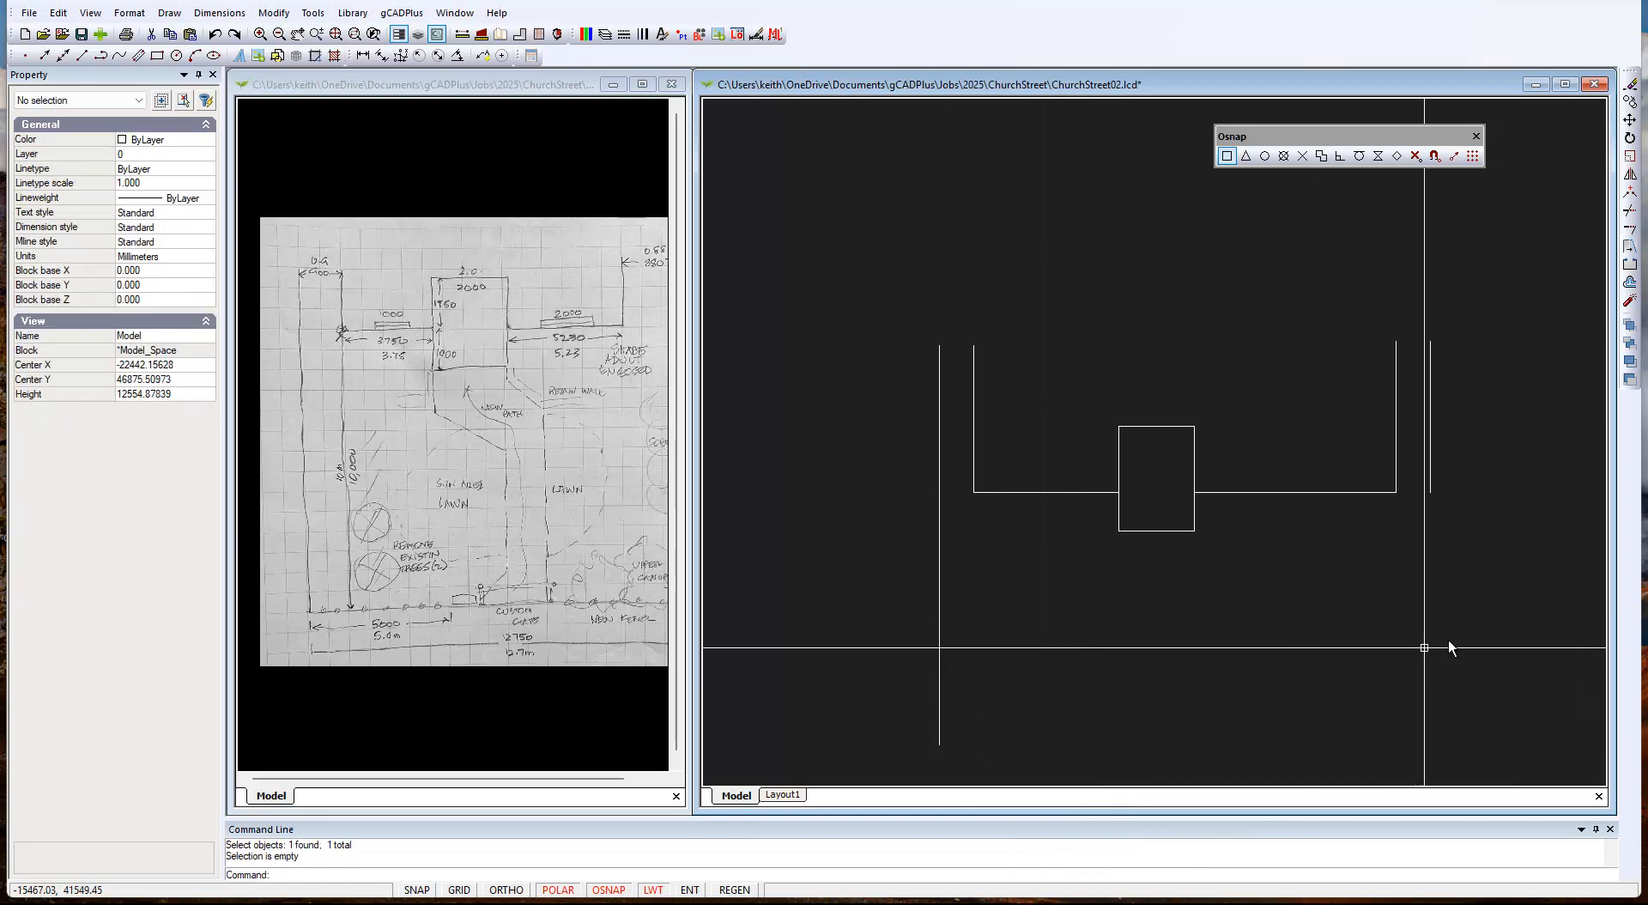
Draw a vertical line down from the lower end of the right boundary line, ending roughly level with the left boundary's extension.
right_click(1425, 645)
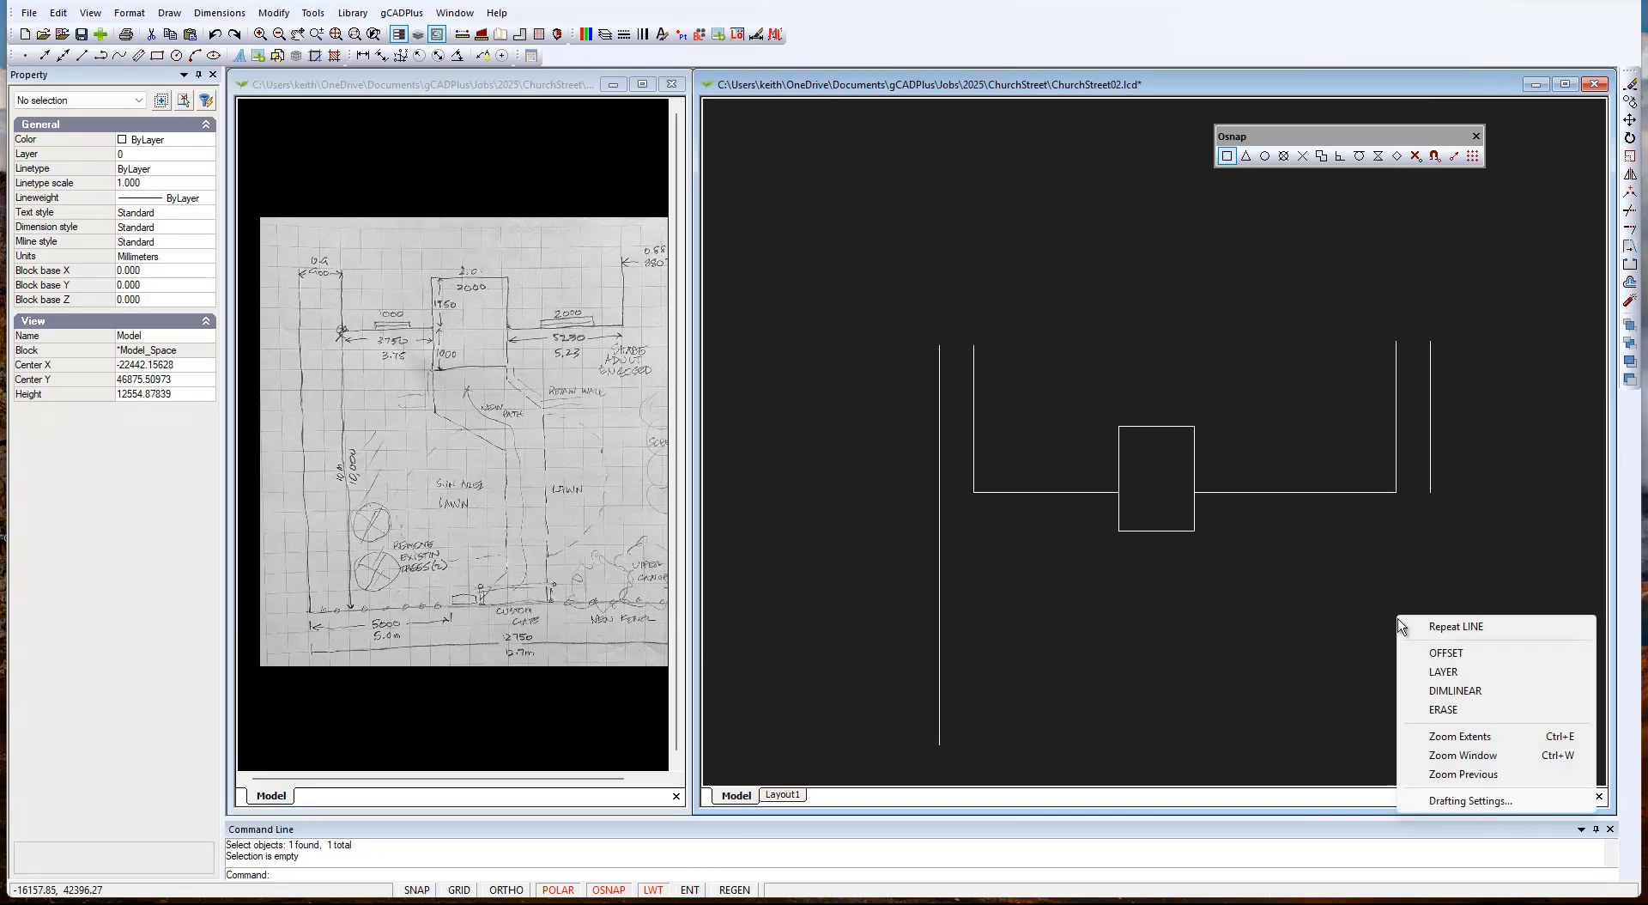
left_click(1457, 626)
left_click(1431, 492)
left_click(1431, 754)
right_click(1431, 754)
left_click(1470, 765)
middle_click_drag(1244, 691, 1144, 538)
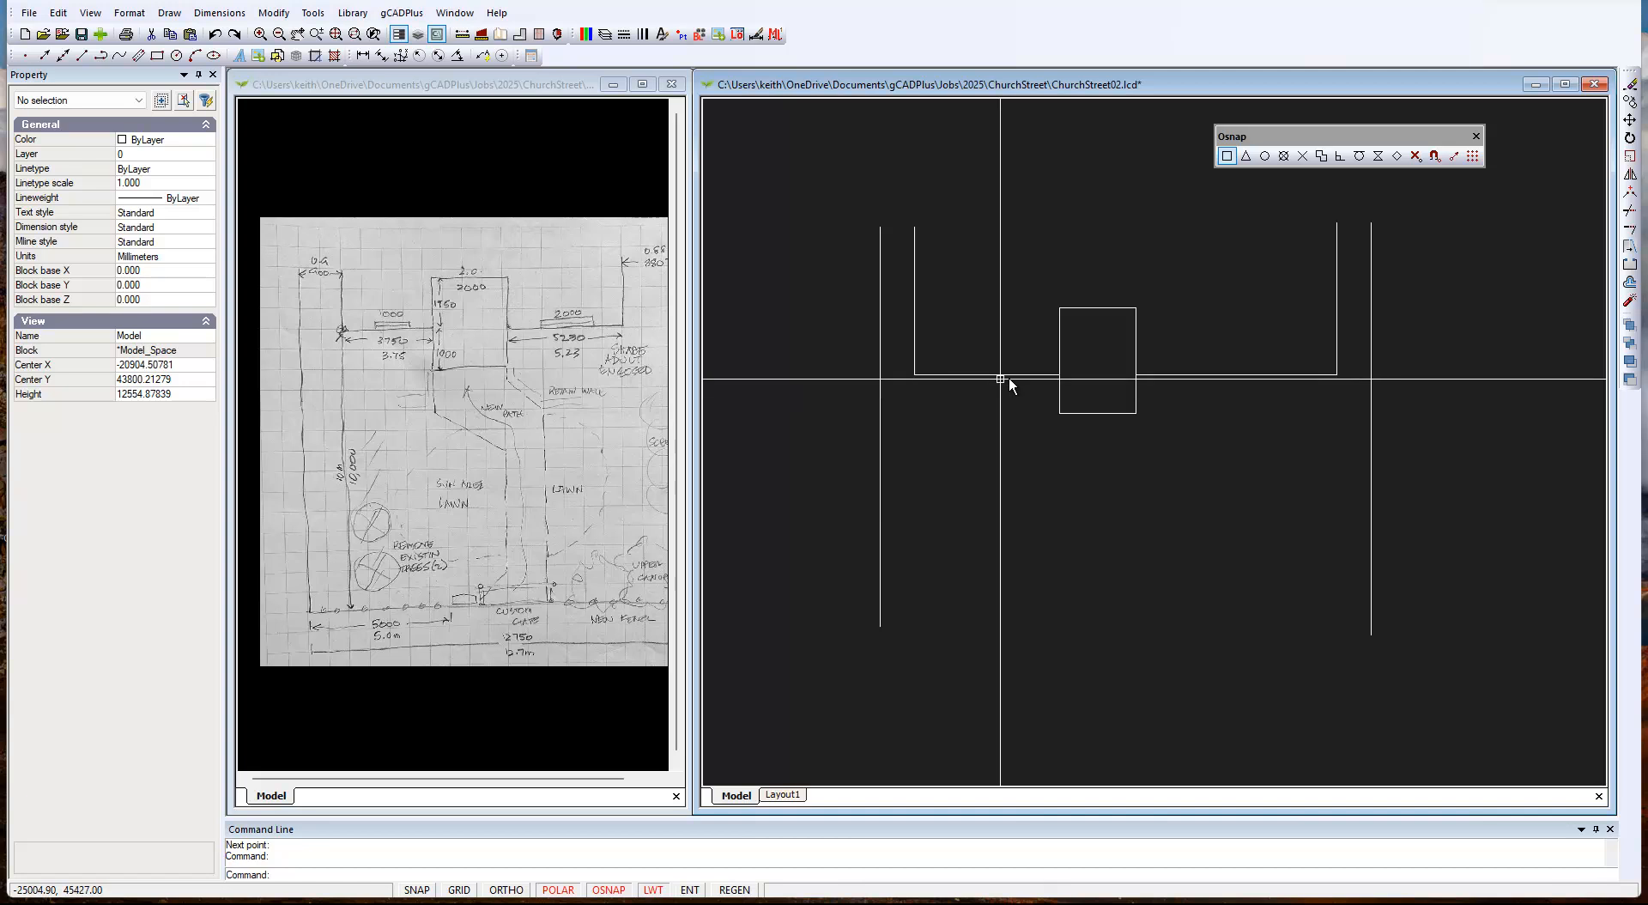
Select the five connected L-HARDSCAPE lines running from the left wall around the lower part of the central rectangle to the right wall.
left_click(1058, 393)
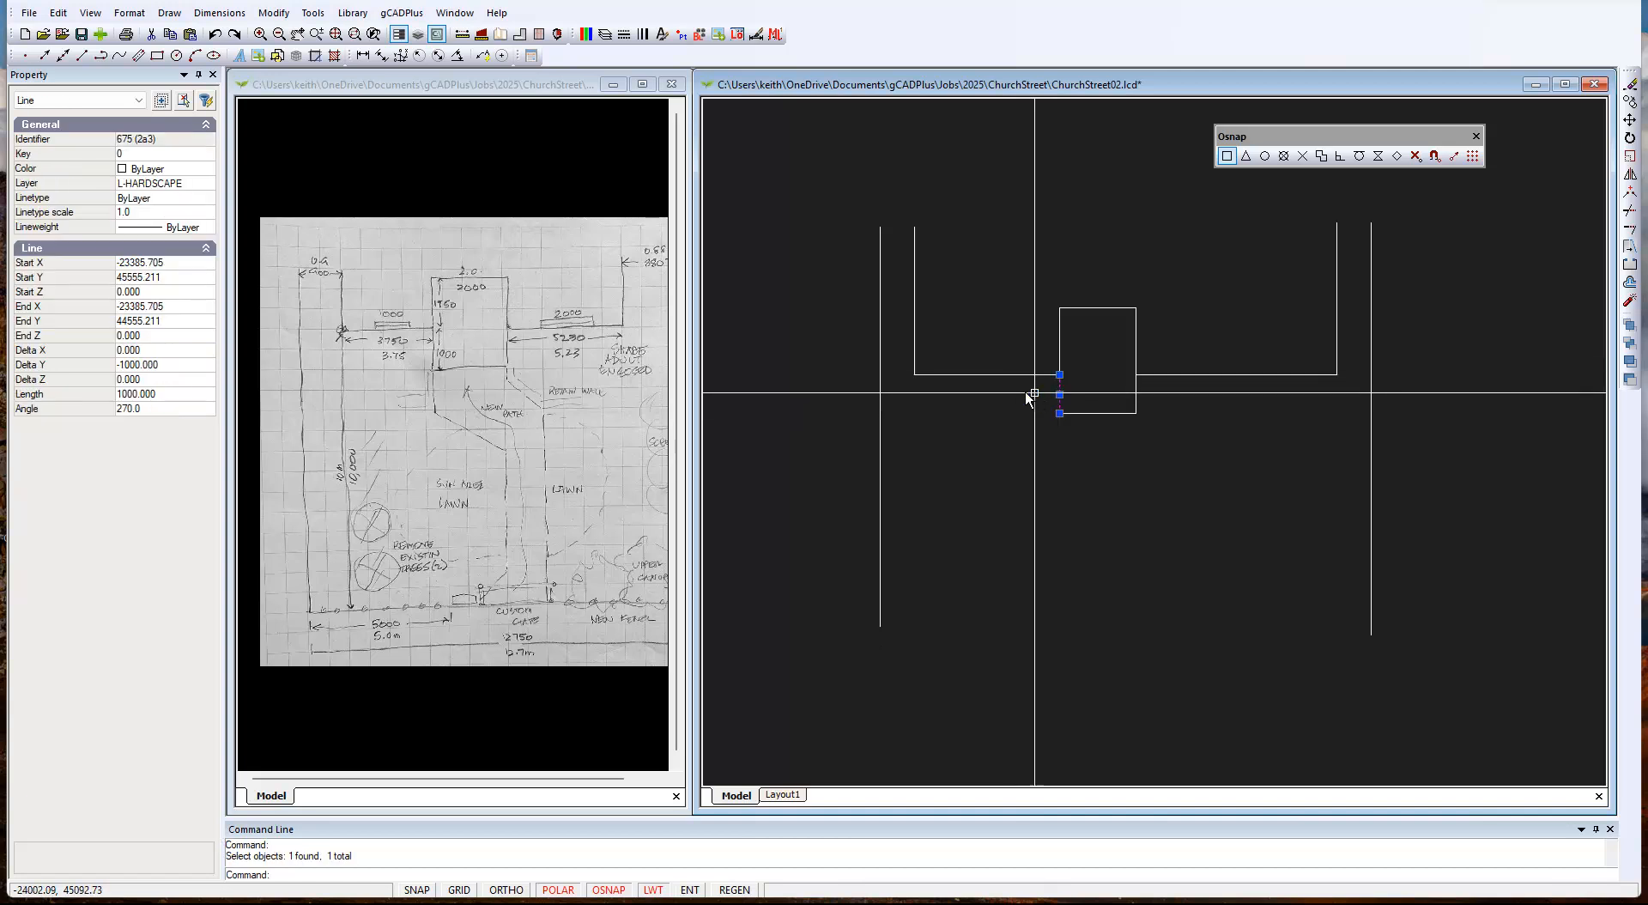
left_click(1015, 375)
left_click(1094, 411)
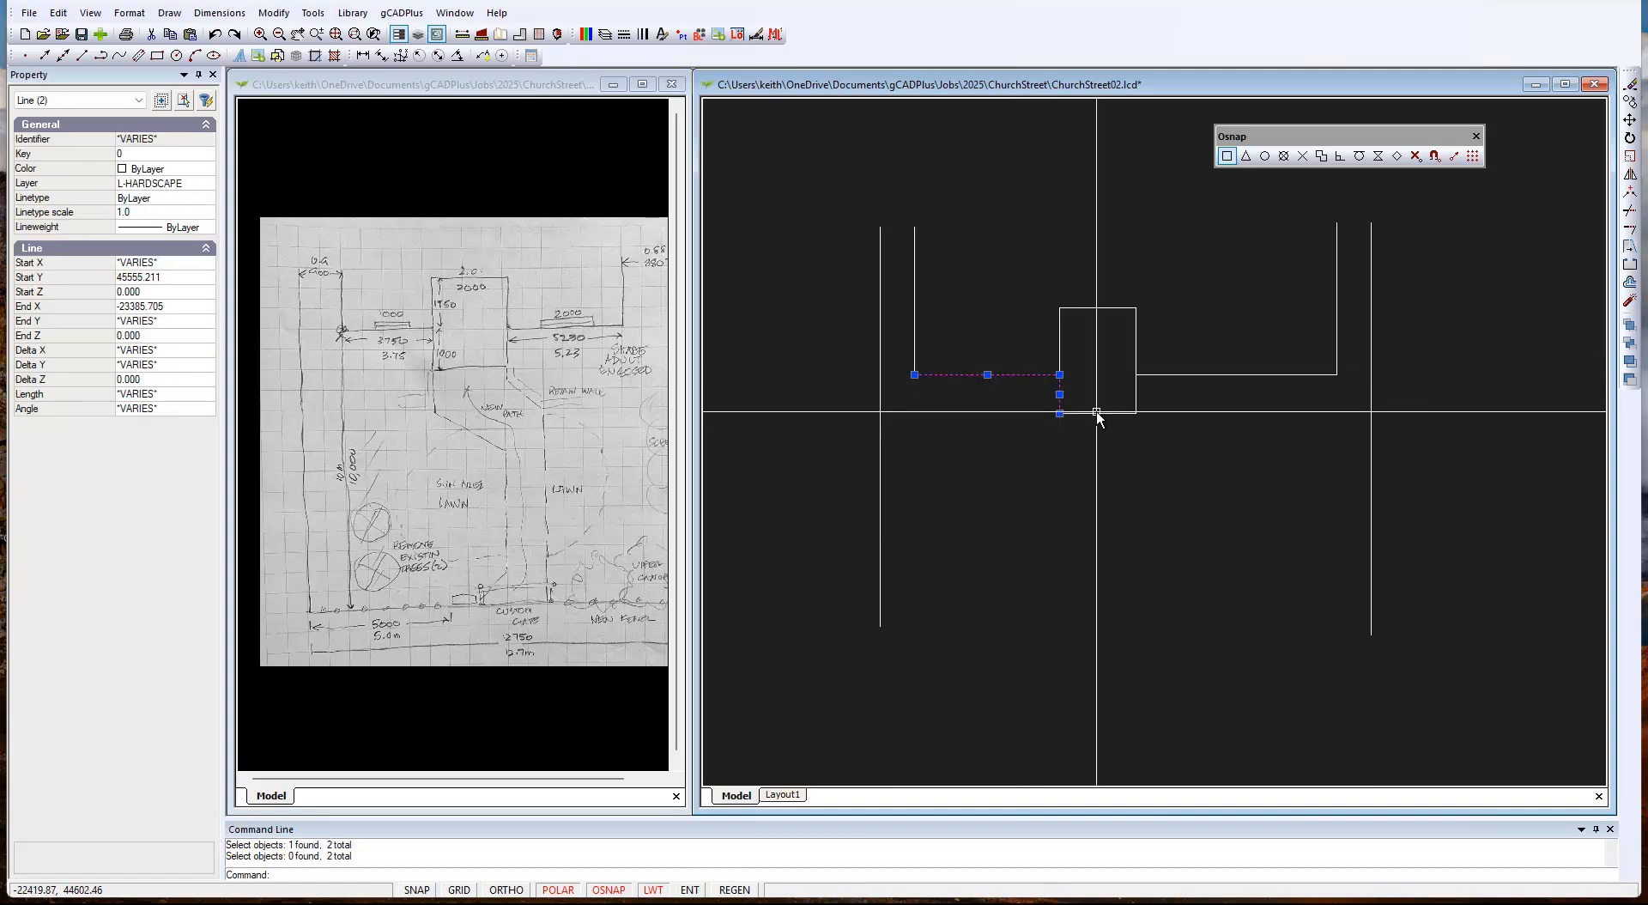
left_click(1101, 414)
left_click(1136, 398)
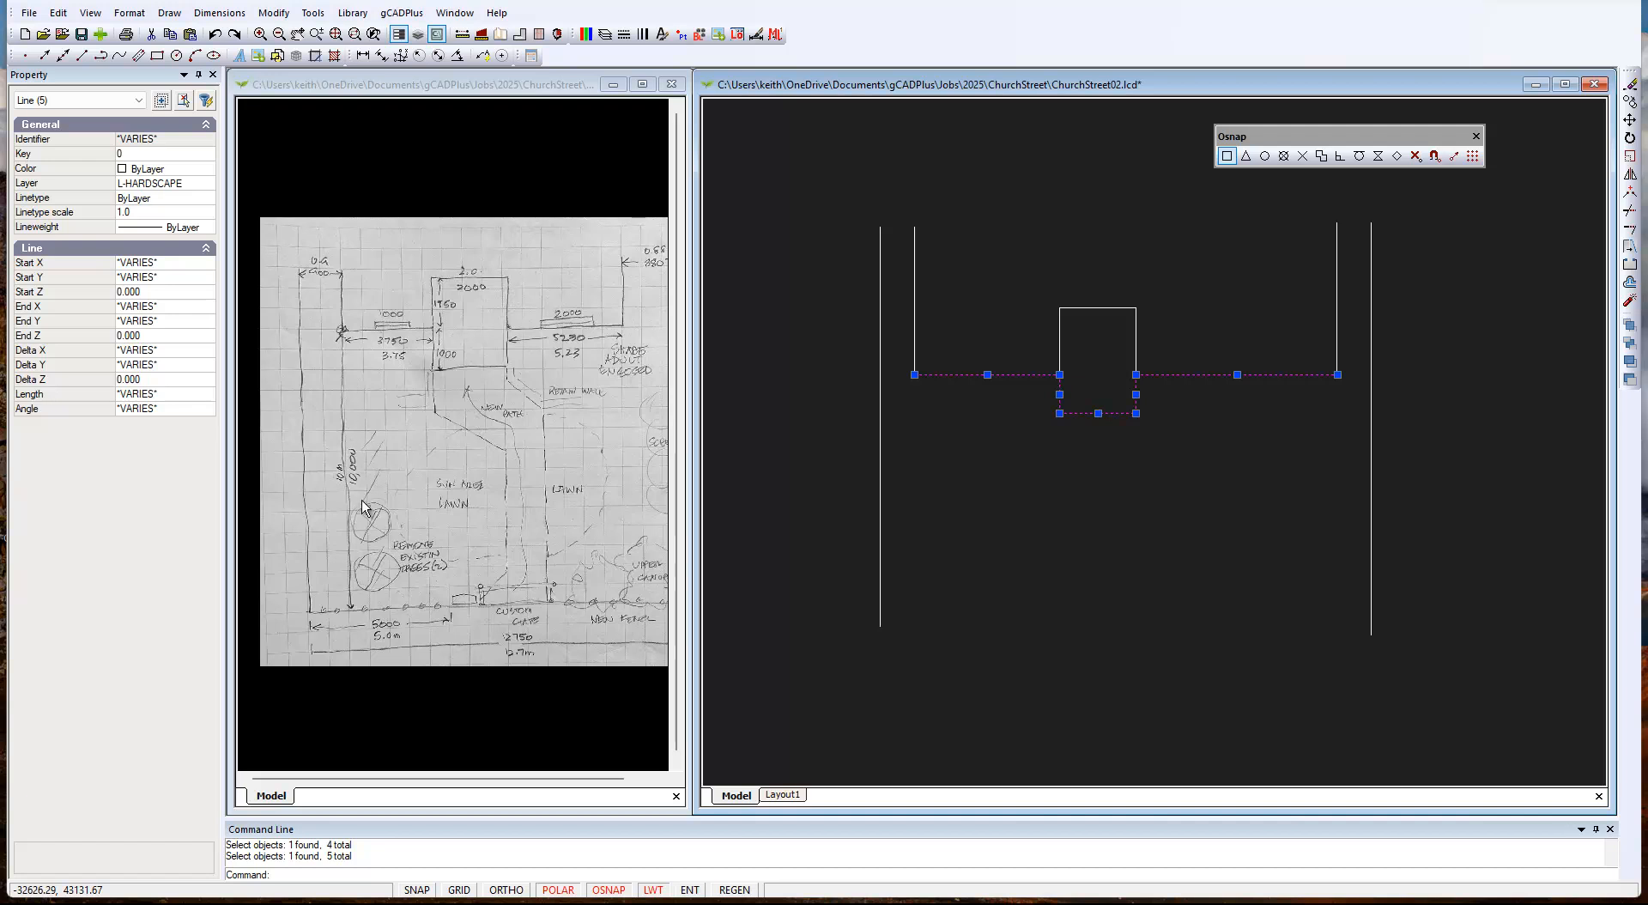
Examine the hand sketch for the distance between the house wall and the front fence line.
left_click(349, 186)
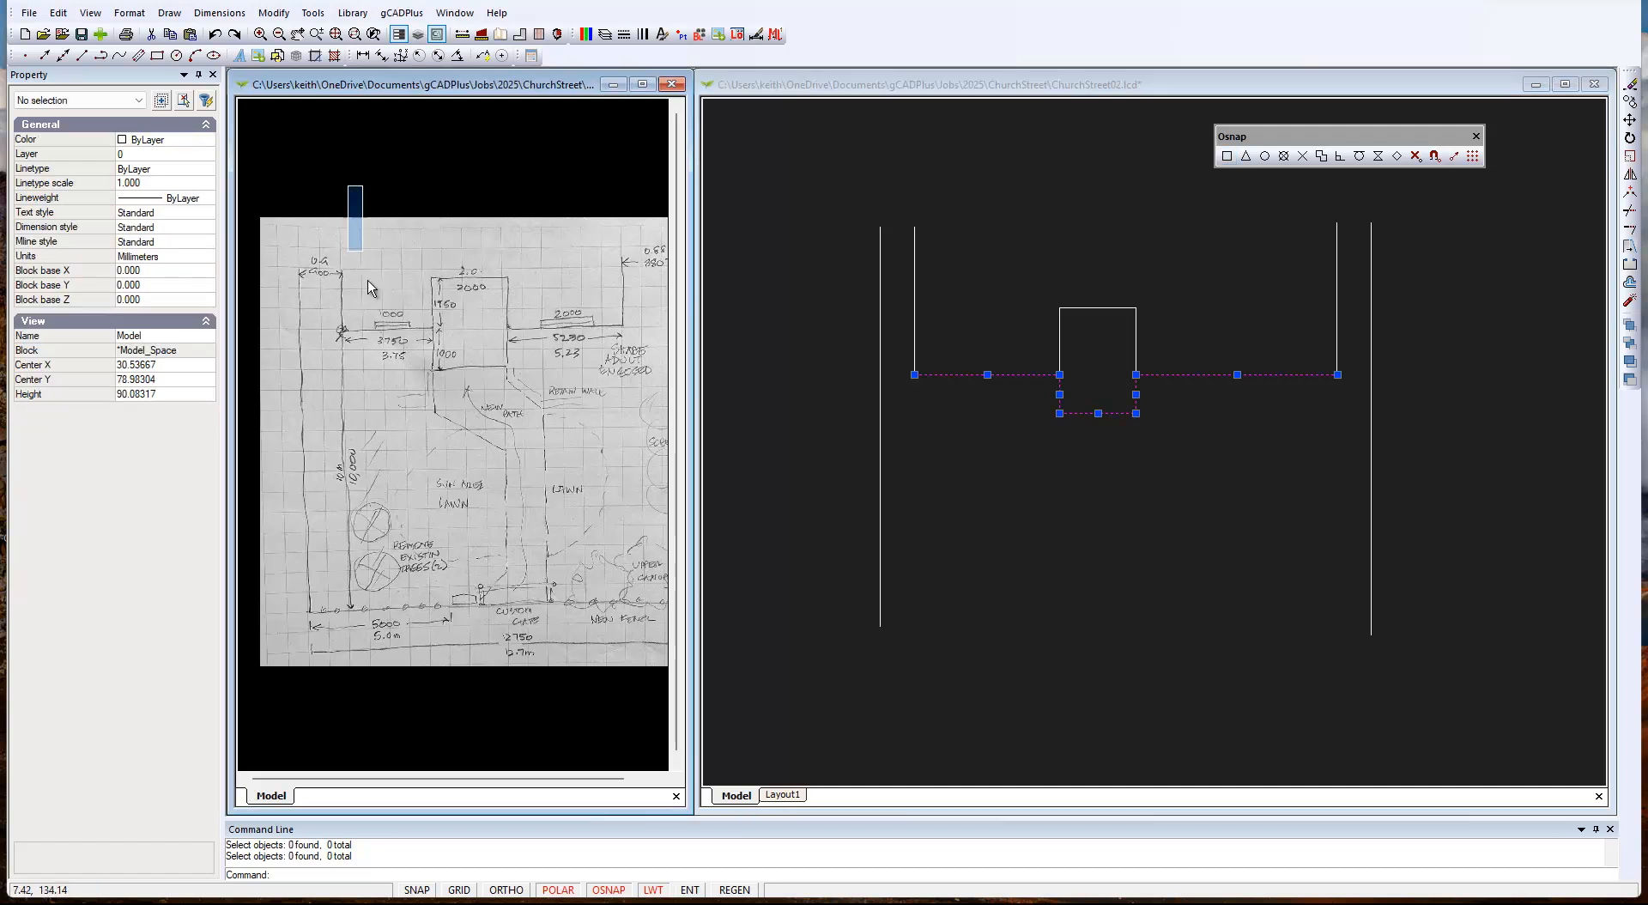
left_click(379, 214)
scroll(346, 515, "up", 3)
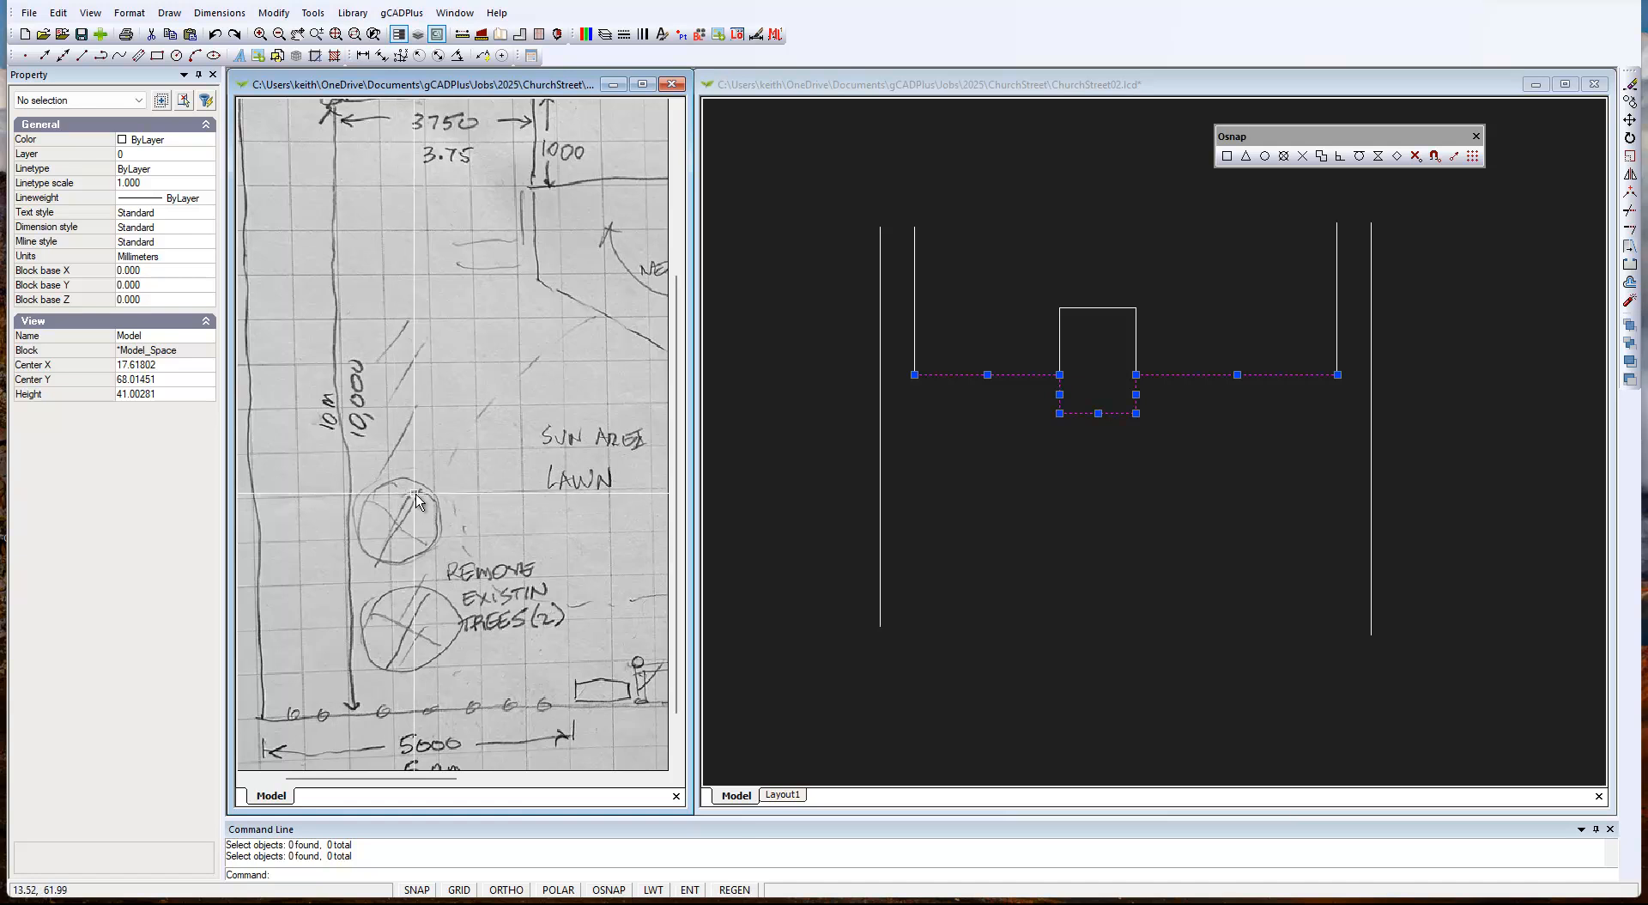
scroll(432, 506, "down", 2)
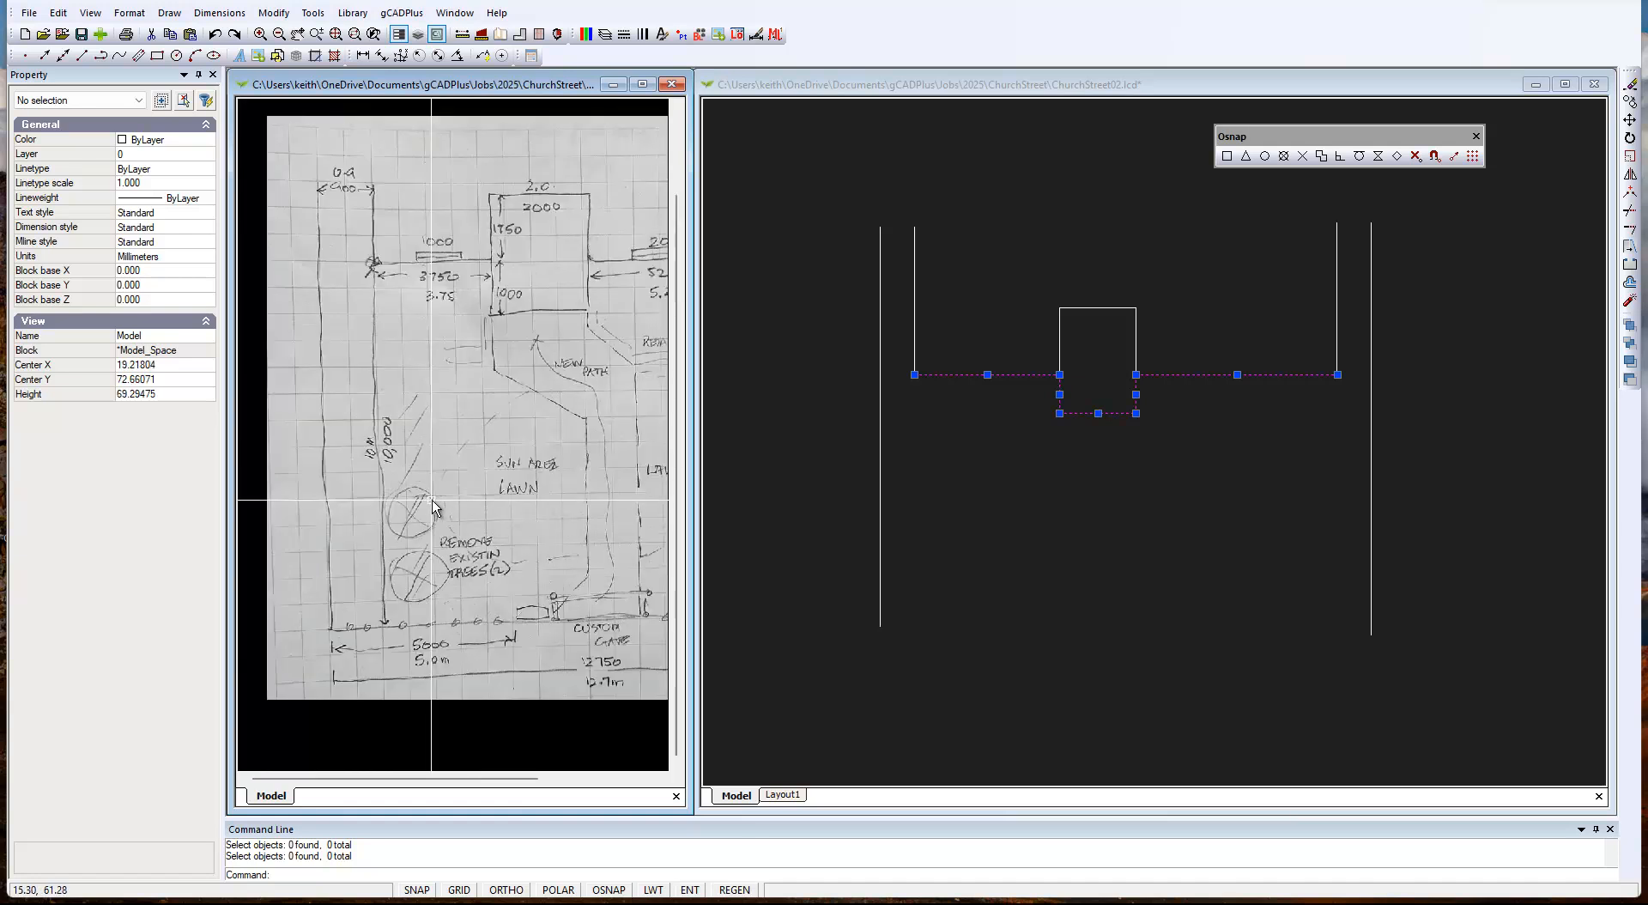
right_click(1007, 472)
left_click(975, 568)
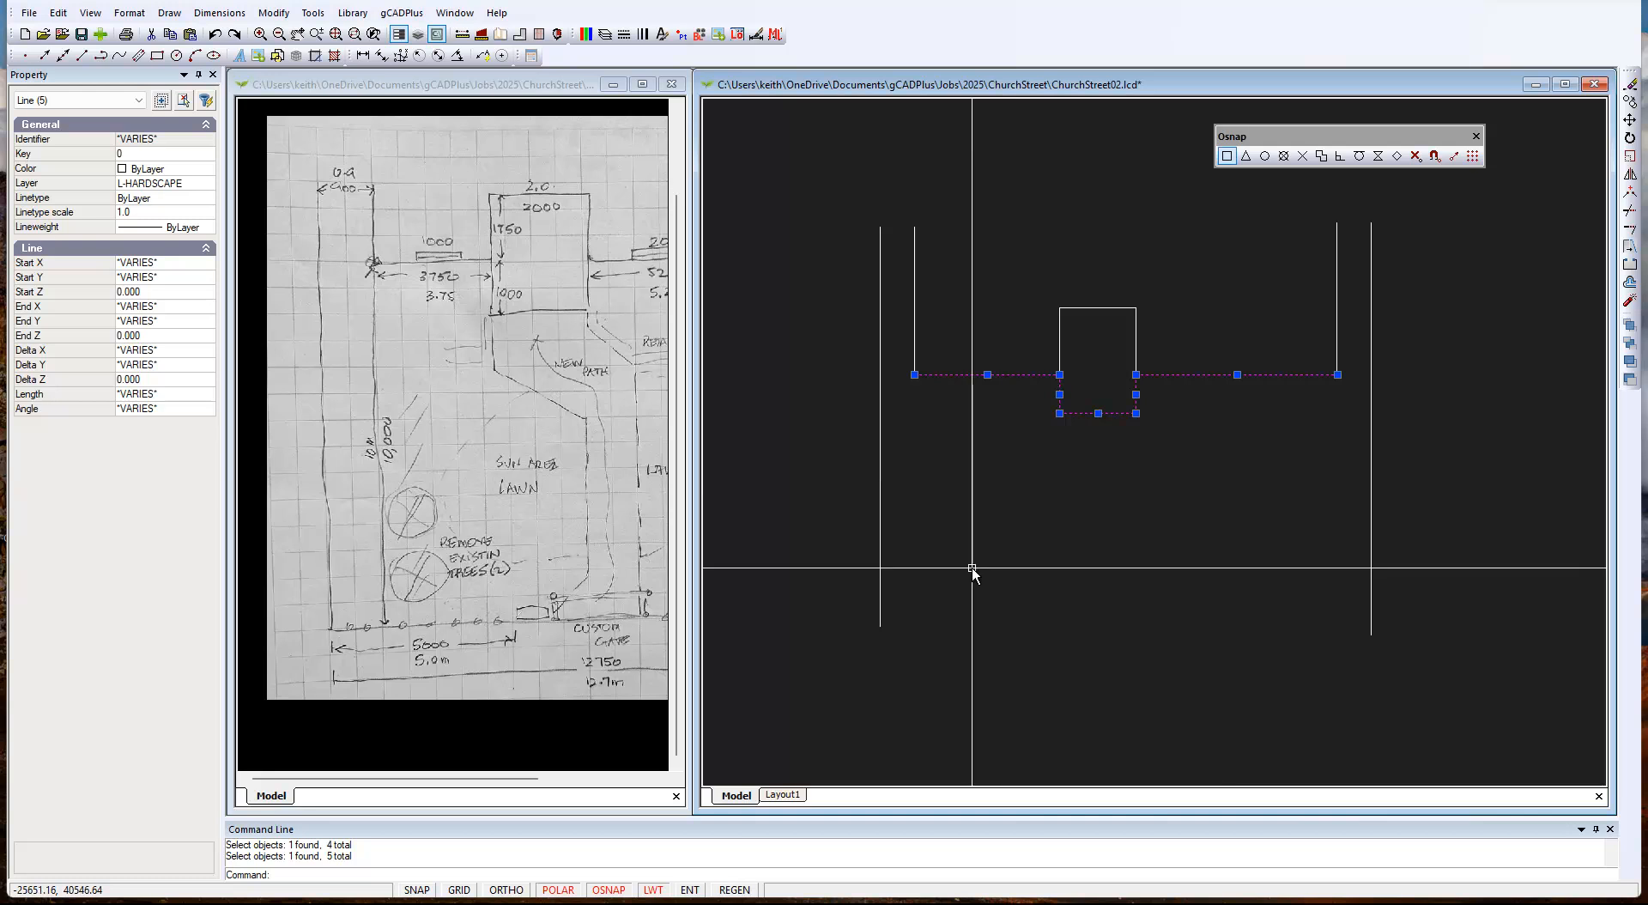
right_click(1111, 544)
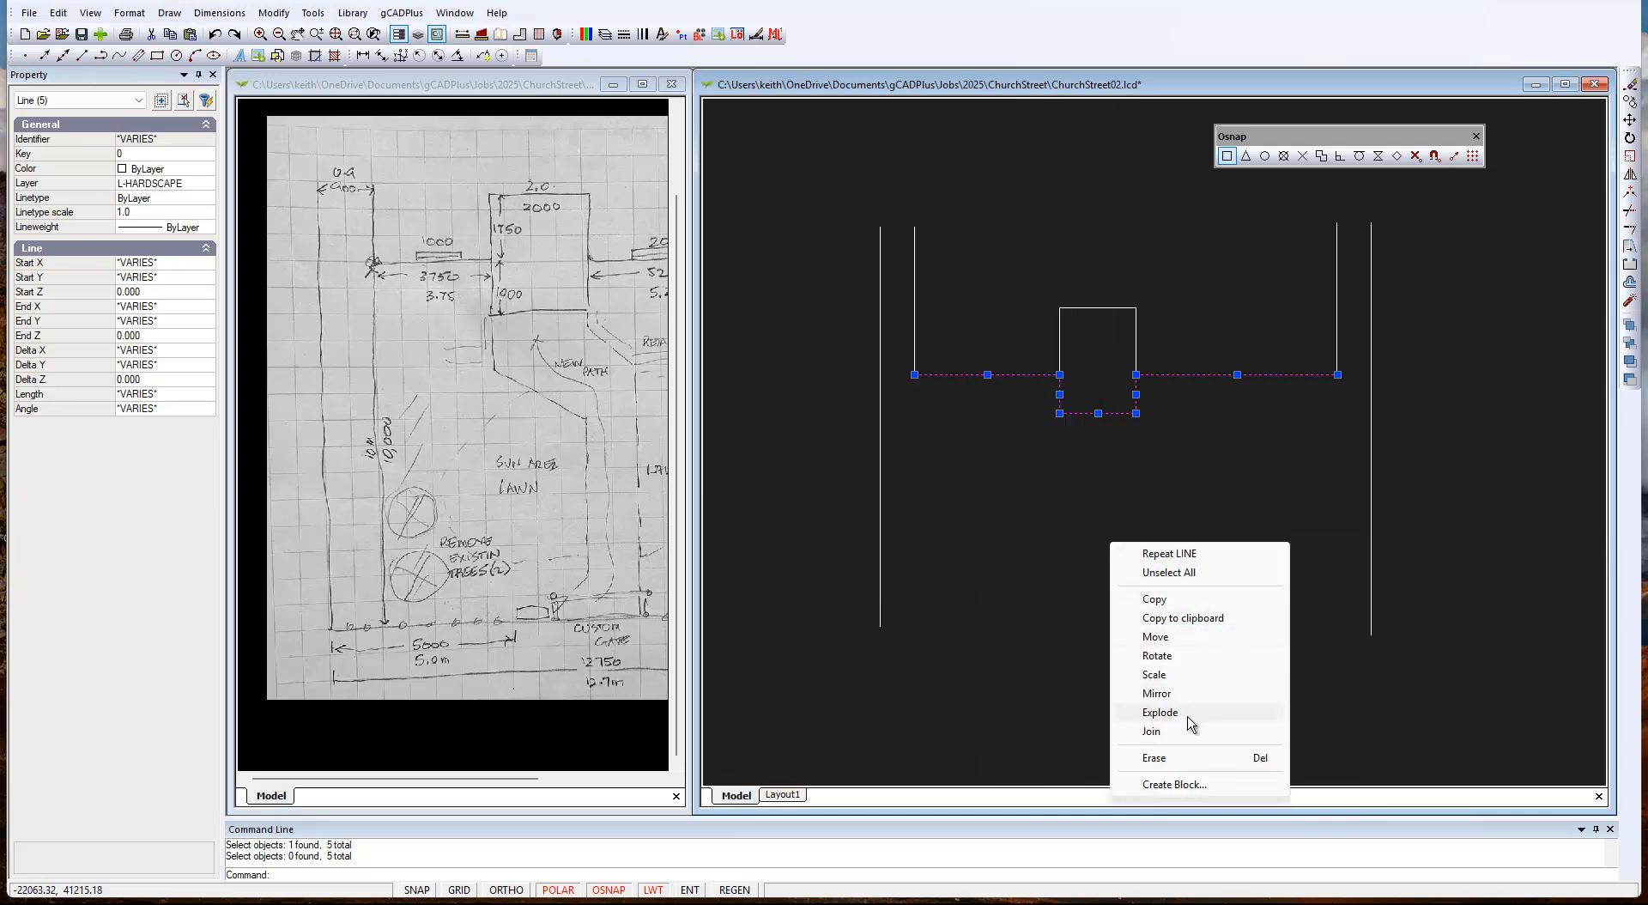
left_click(984, 529)
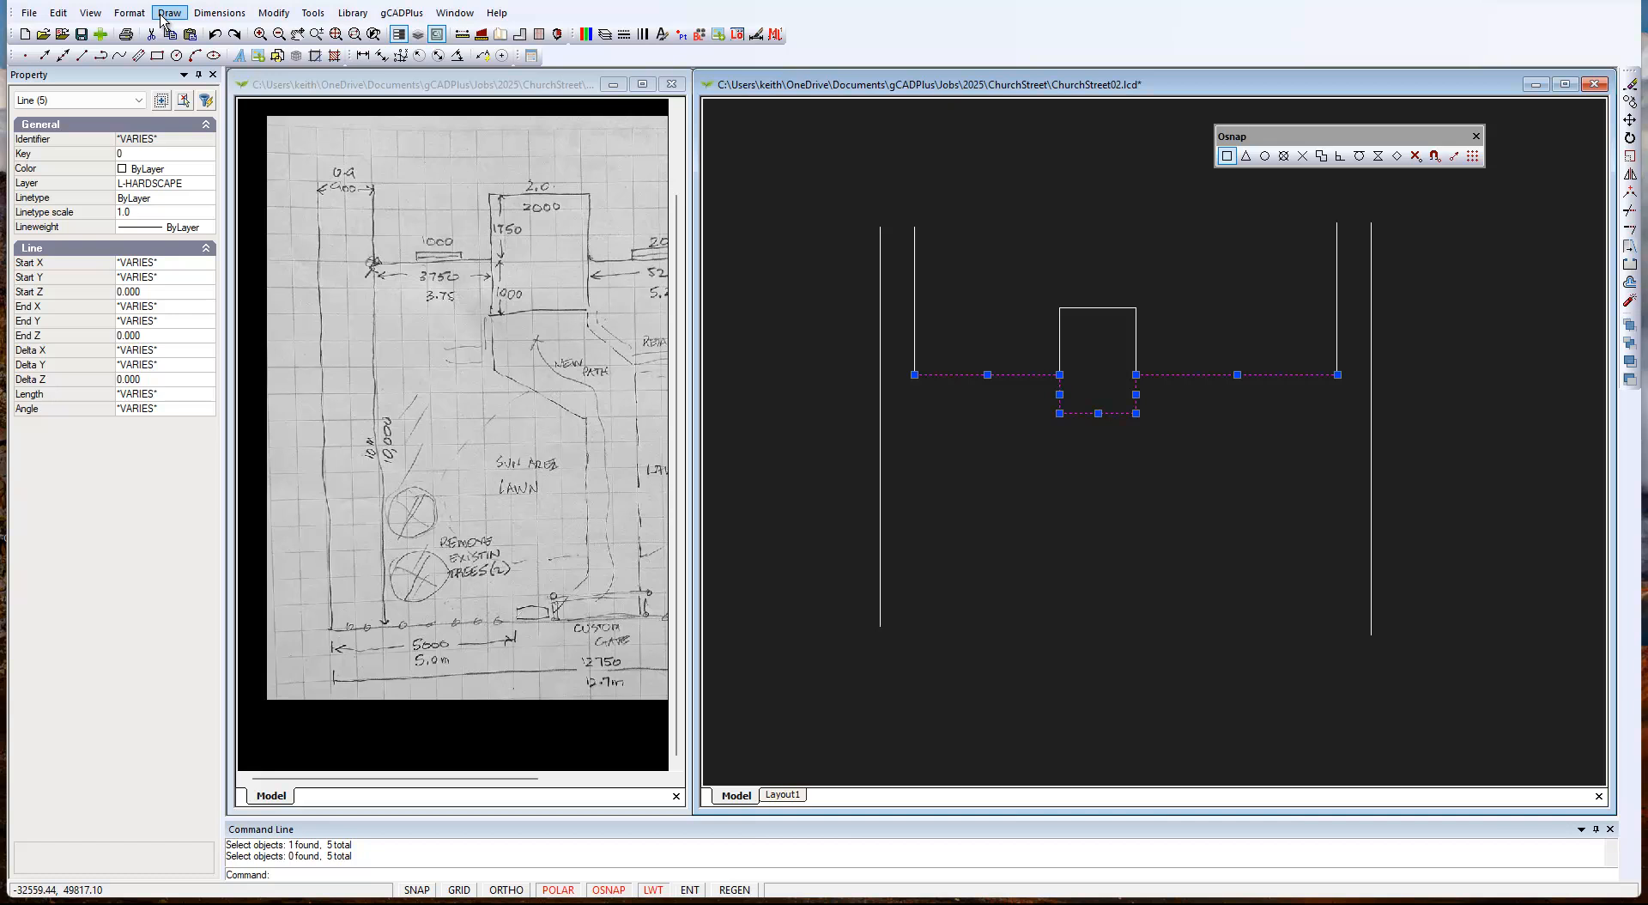
Offset the house wall line between the left wall and the central rectangle 10000 mm down toward the front boundary.
left_click(273, 13)
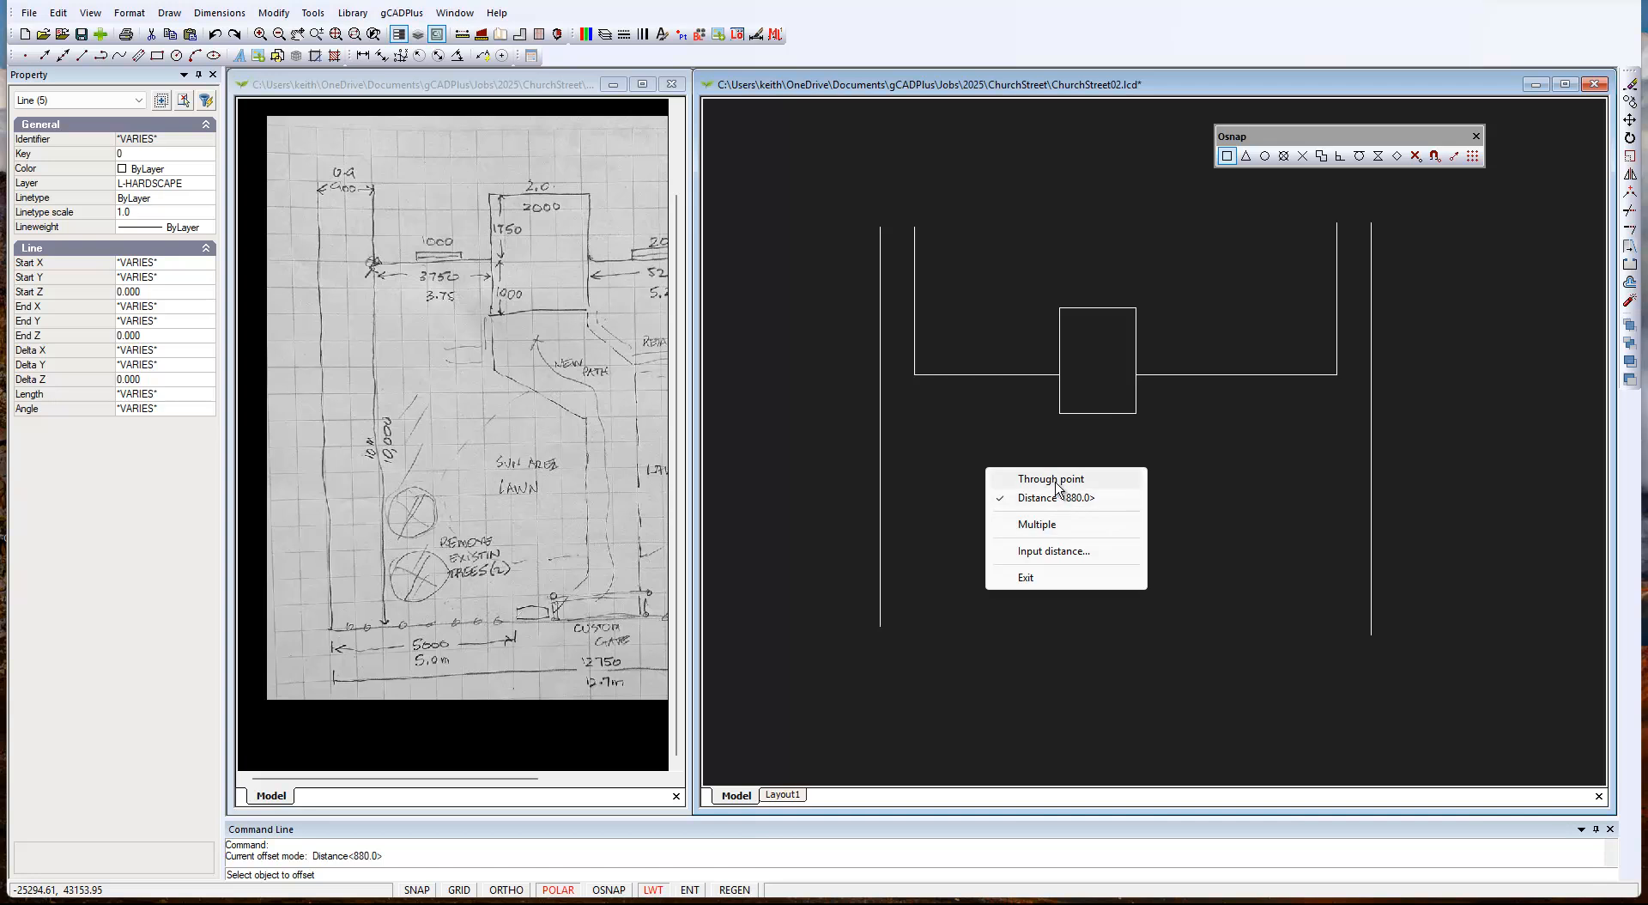
left_click(1057, 488)
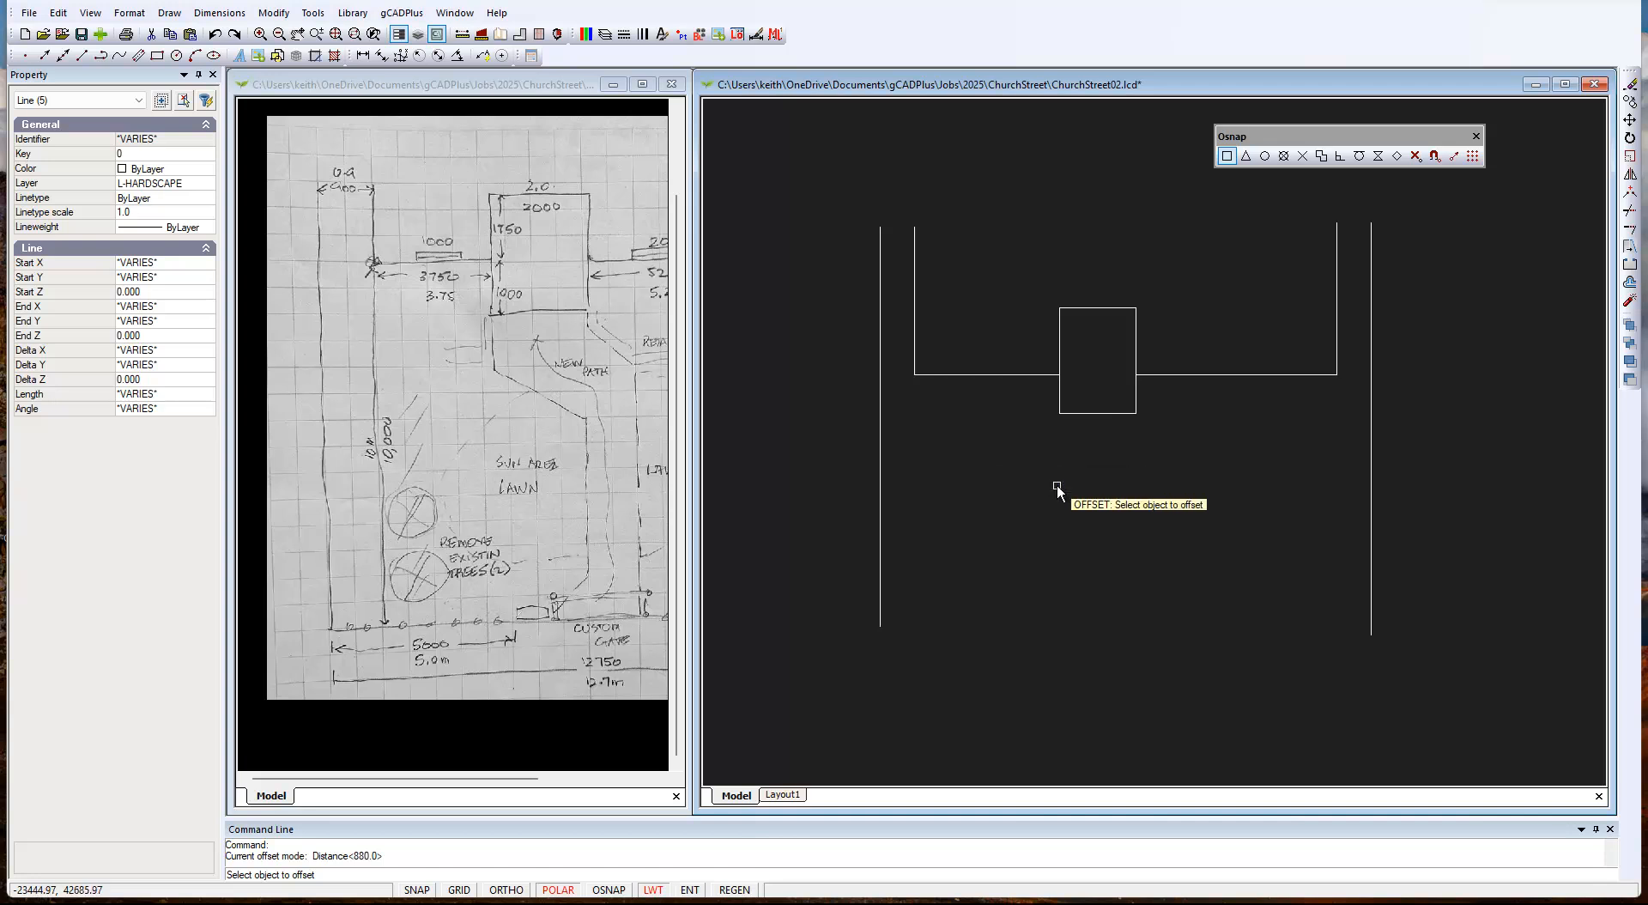
right_click(1058, 487)
left_click(1095, 516)
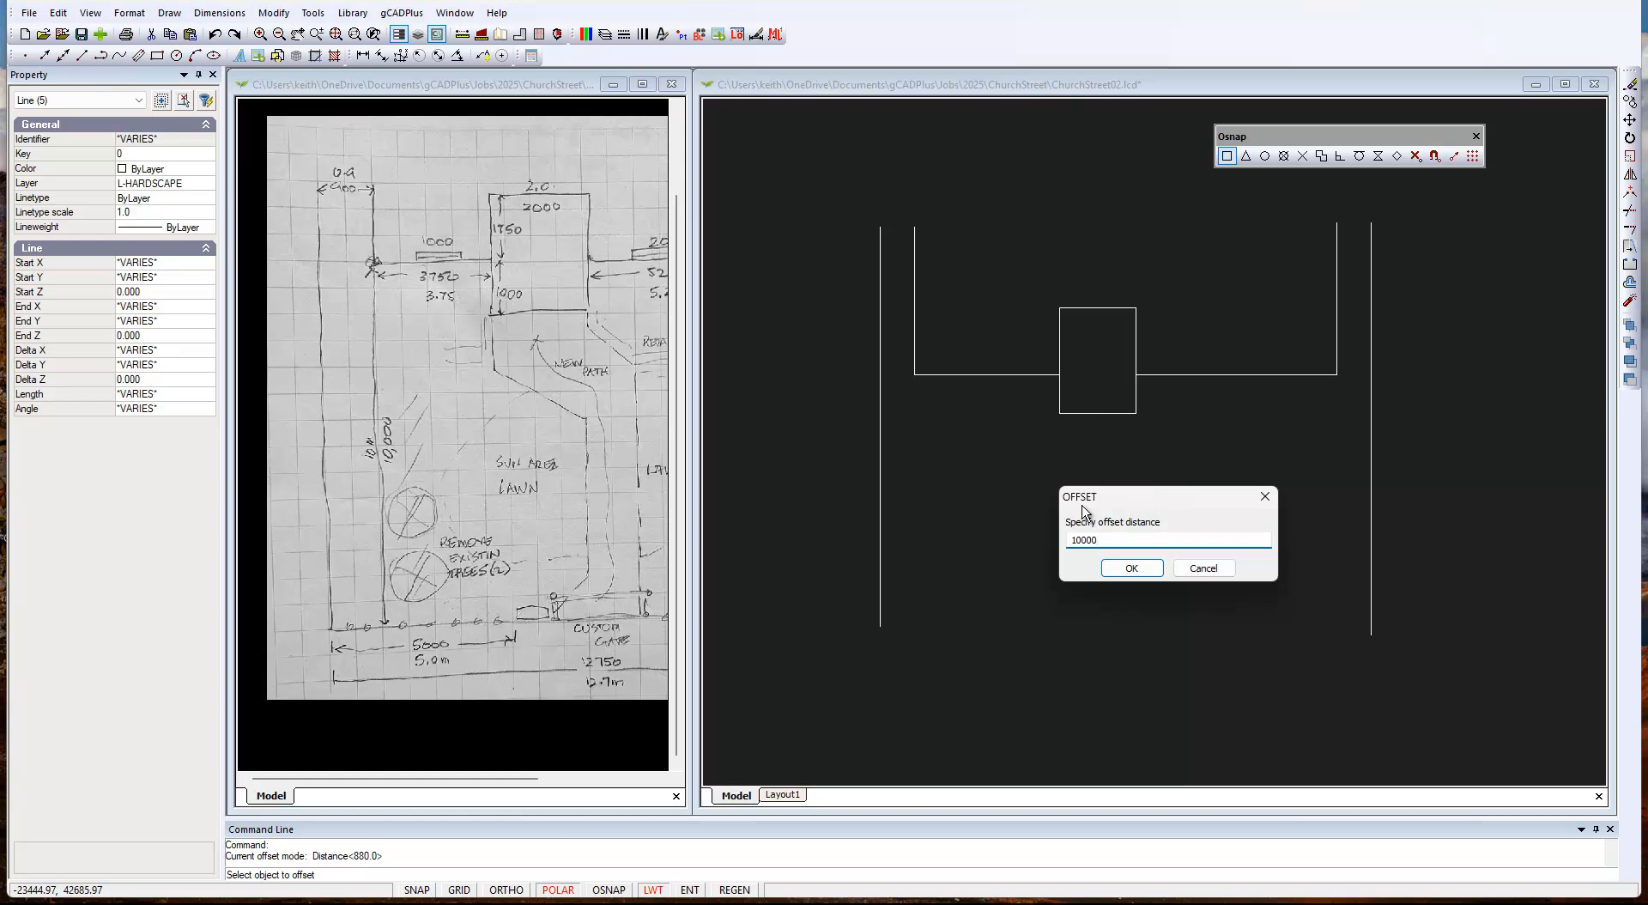
left_click(1132, 569)
left_click(1021, 378)
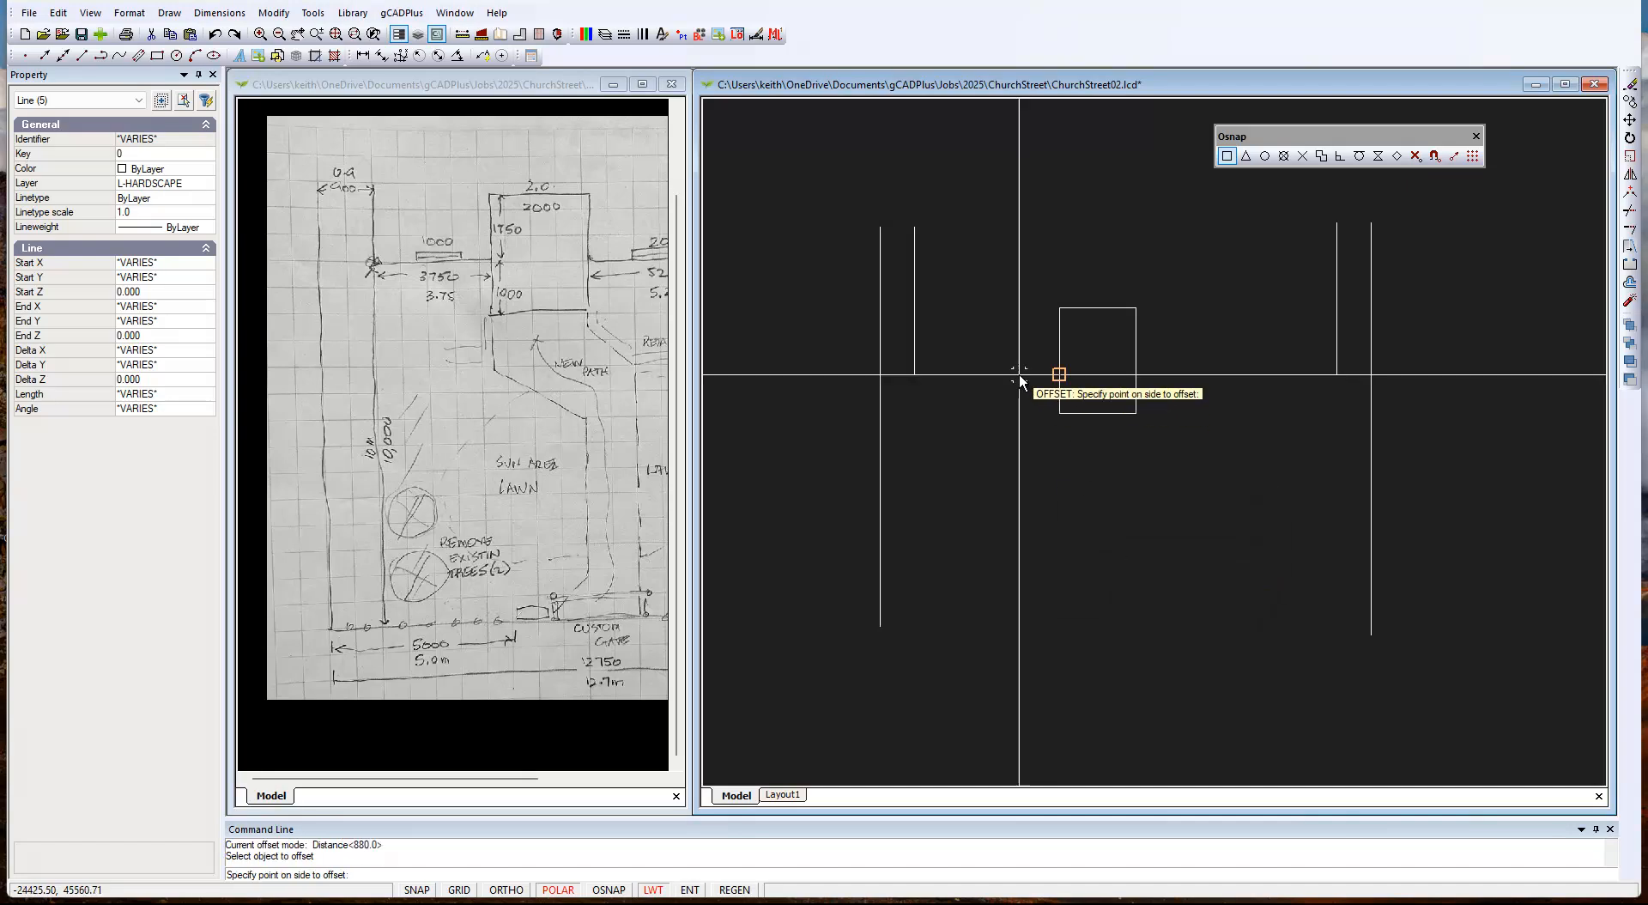
left_click(1063, 409)
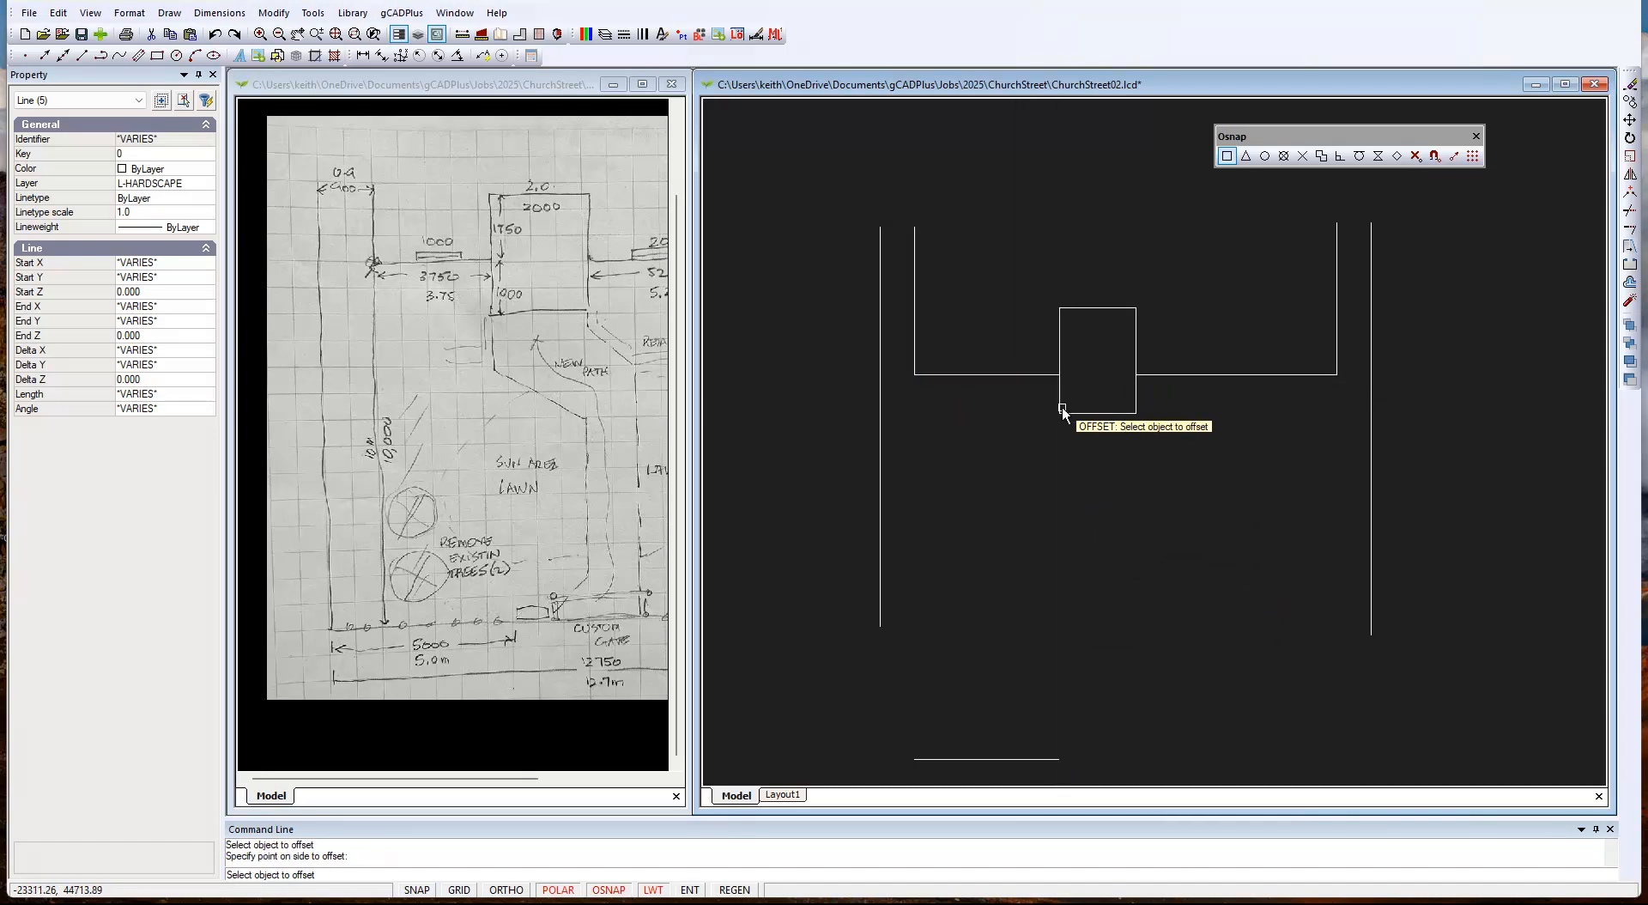
key("Return")
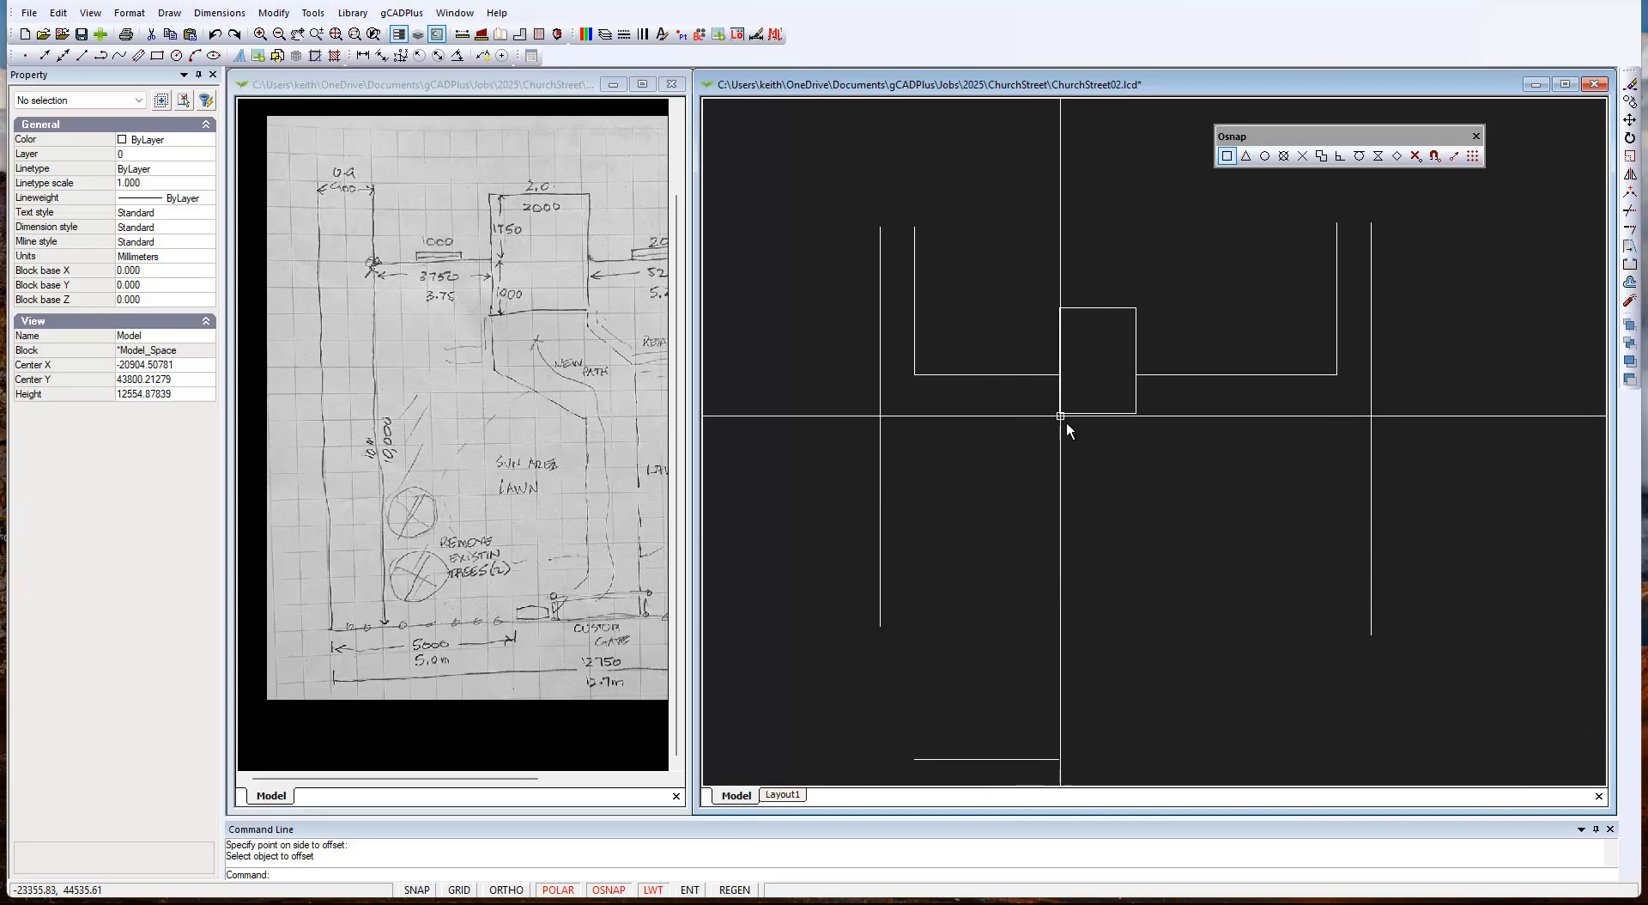
Try offsetting the central rectangle's lower edge 10000 mm downward, and erase the resulting line.
left_click(1104, 414)
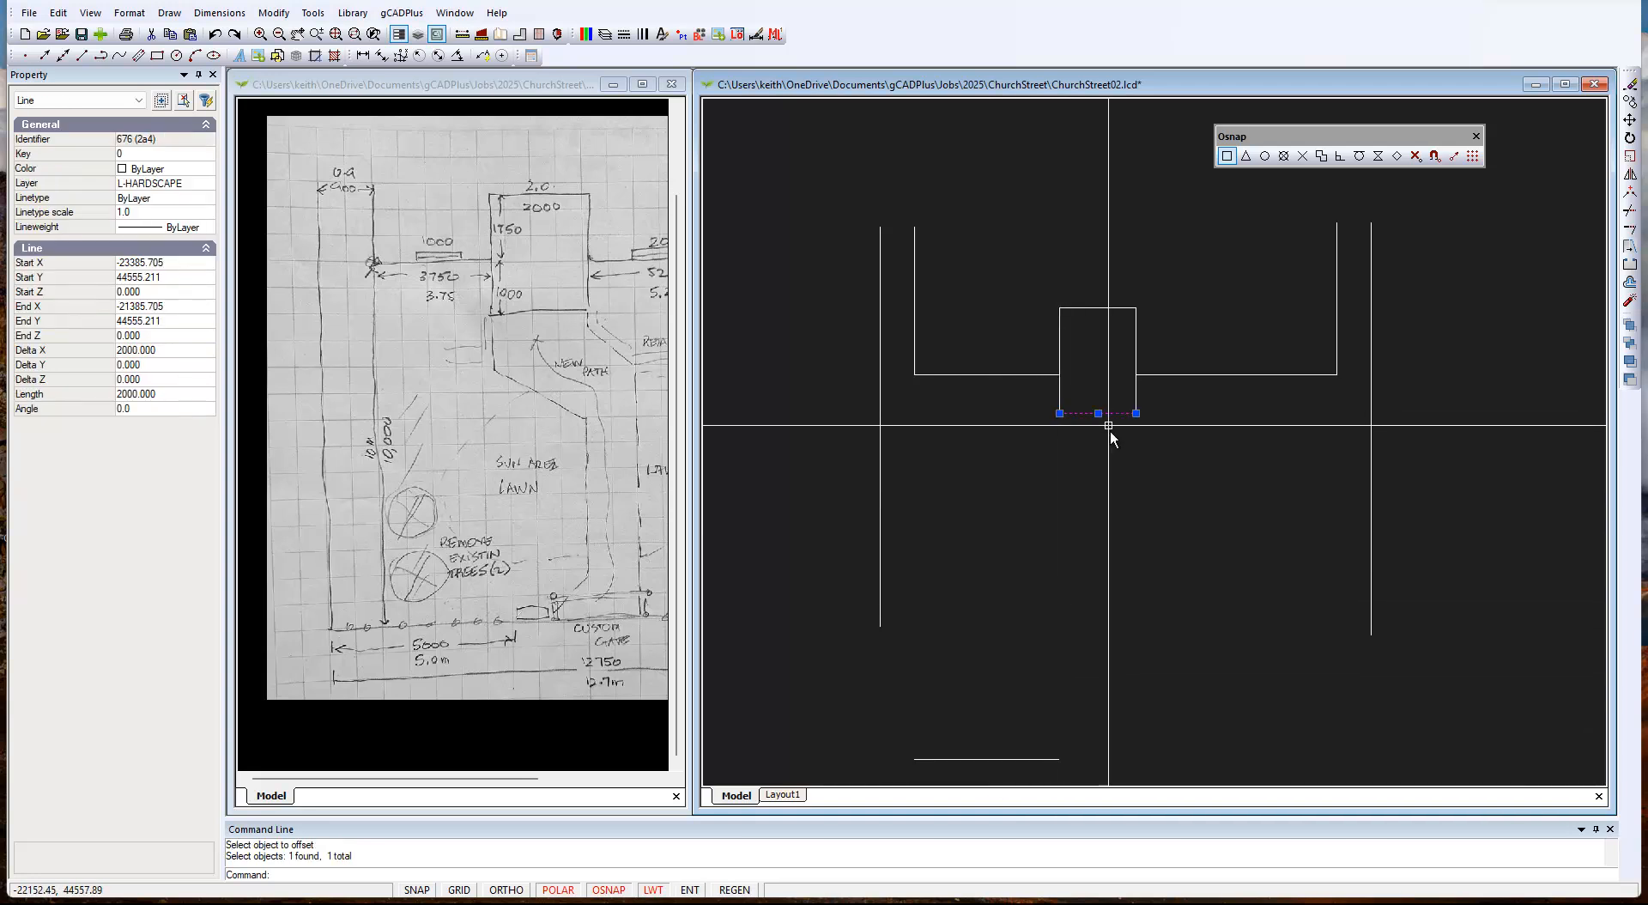
right_click(1115, 502)
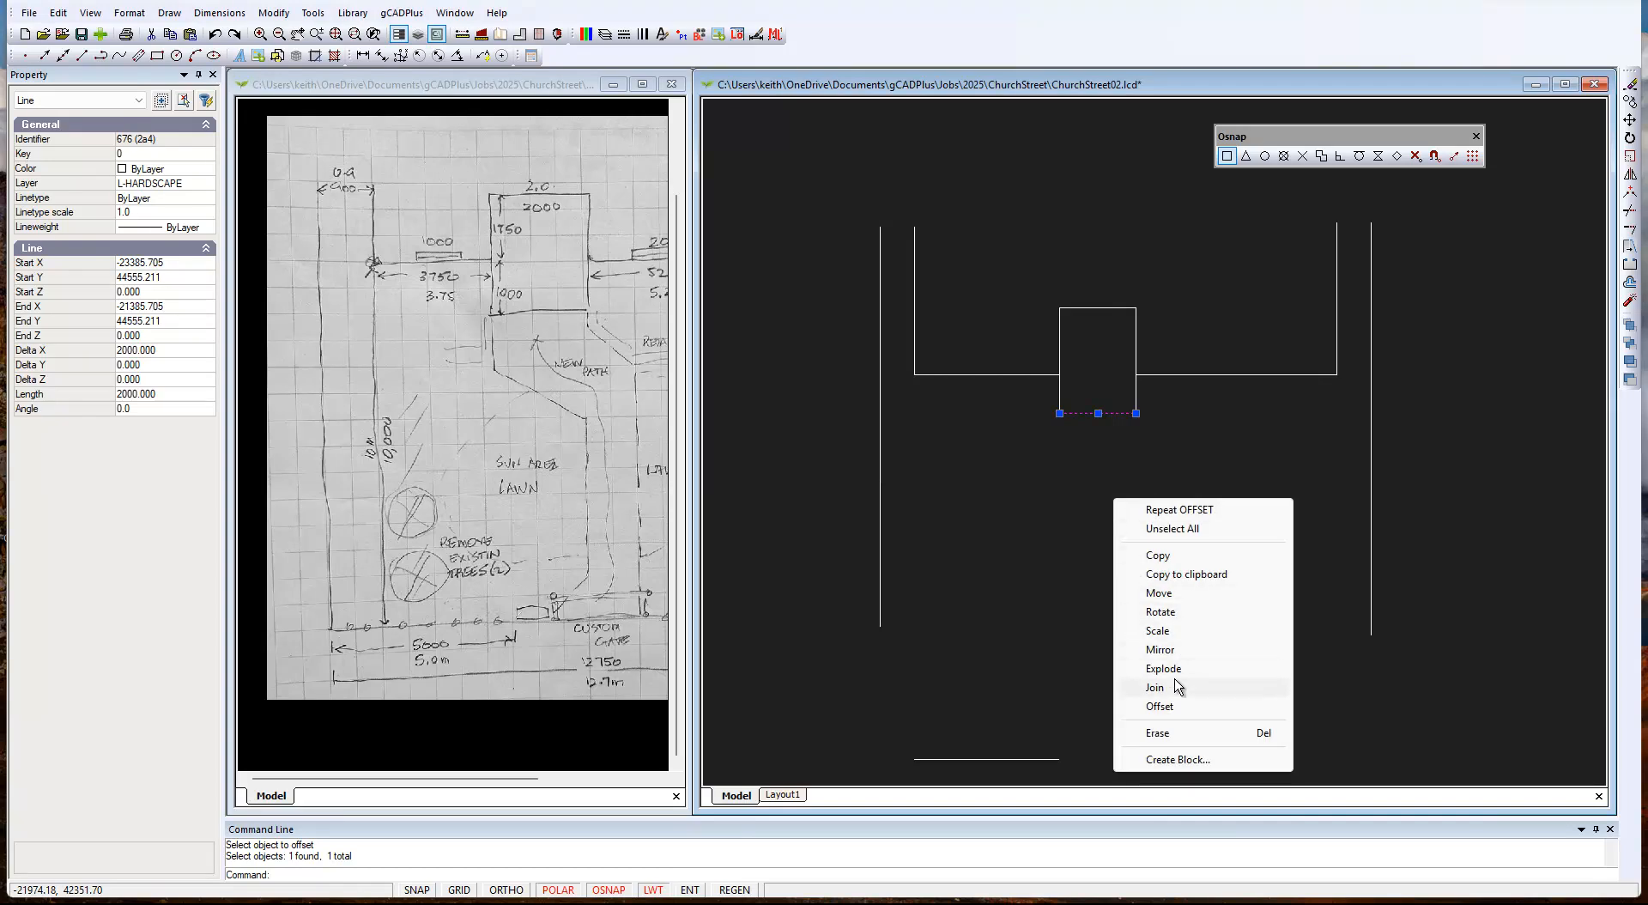
left_click(1178, 706)
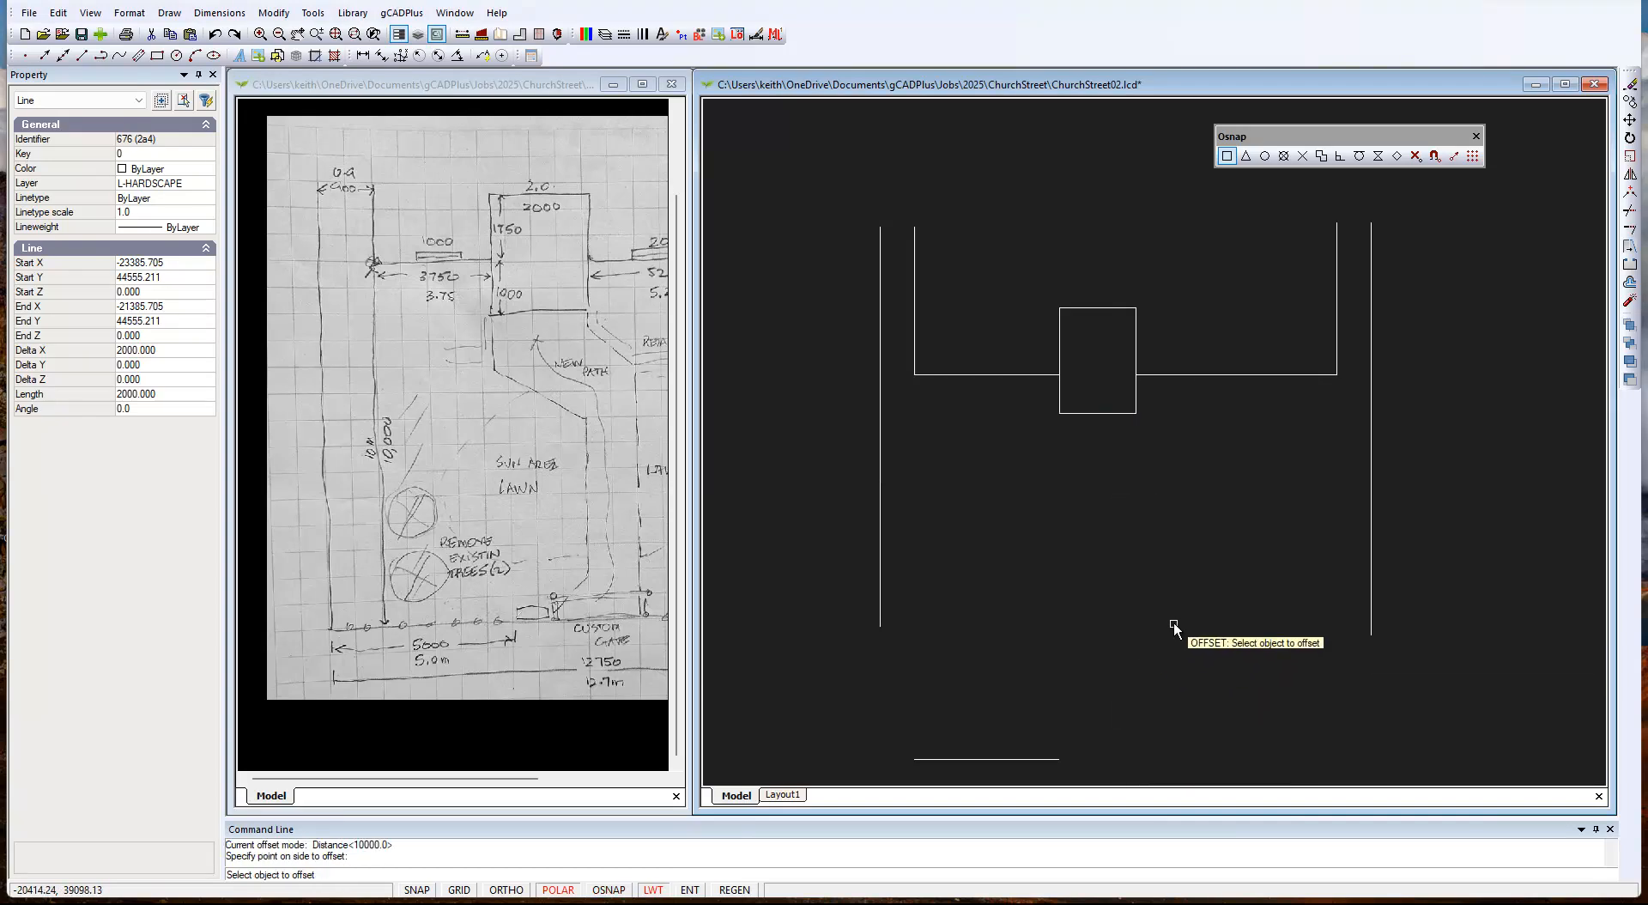
scroll(1107, 495, "down", 2)
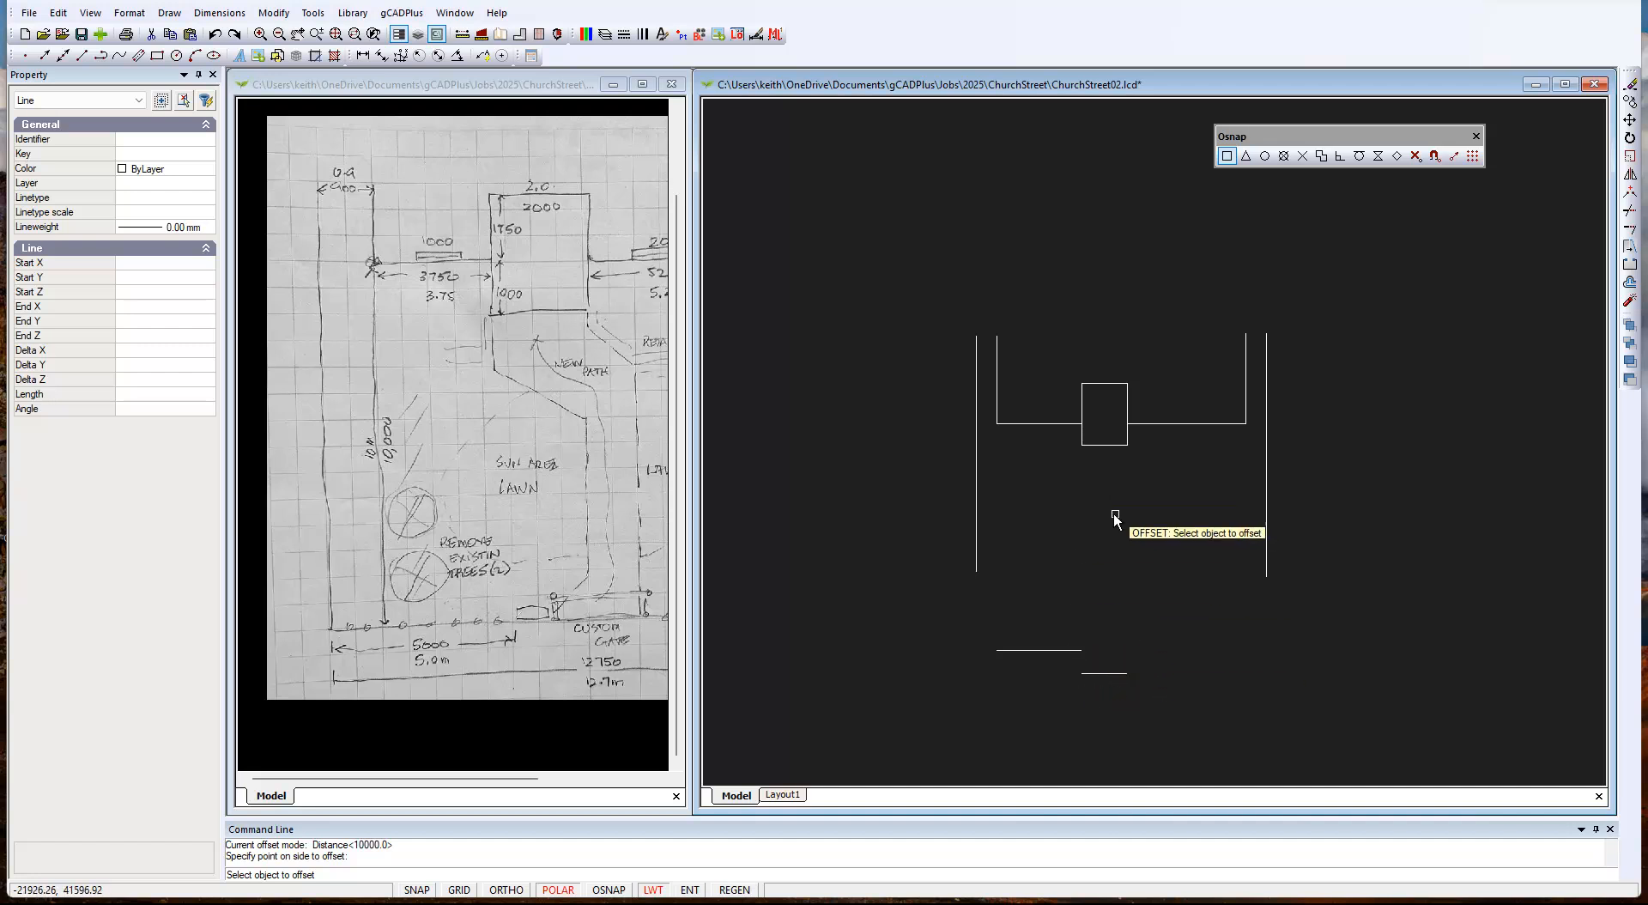
left_click(1111, 676)
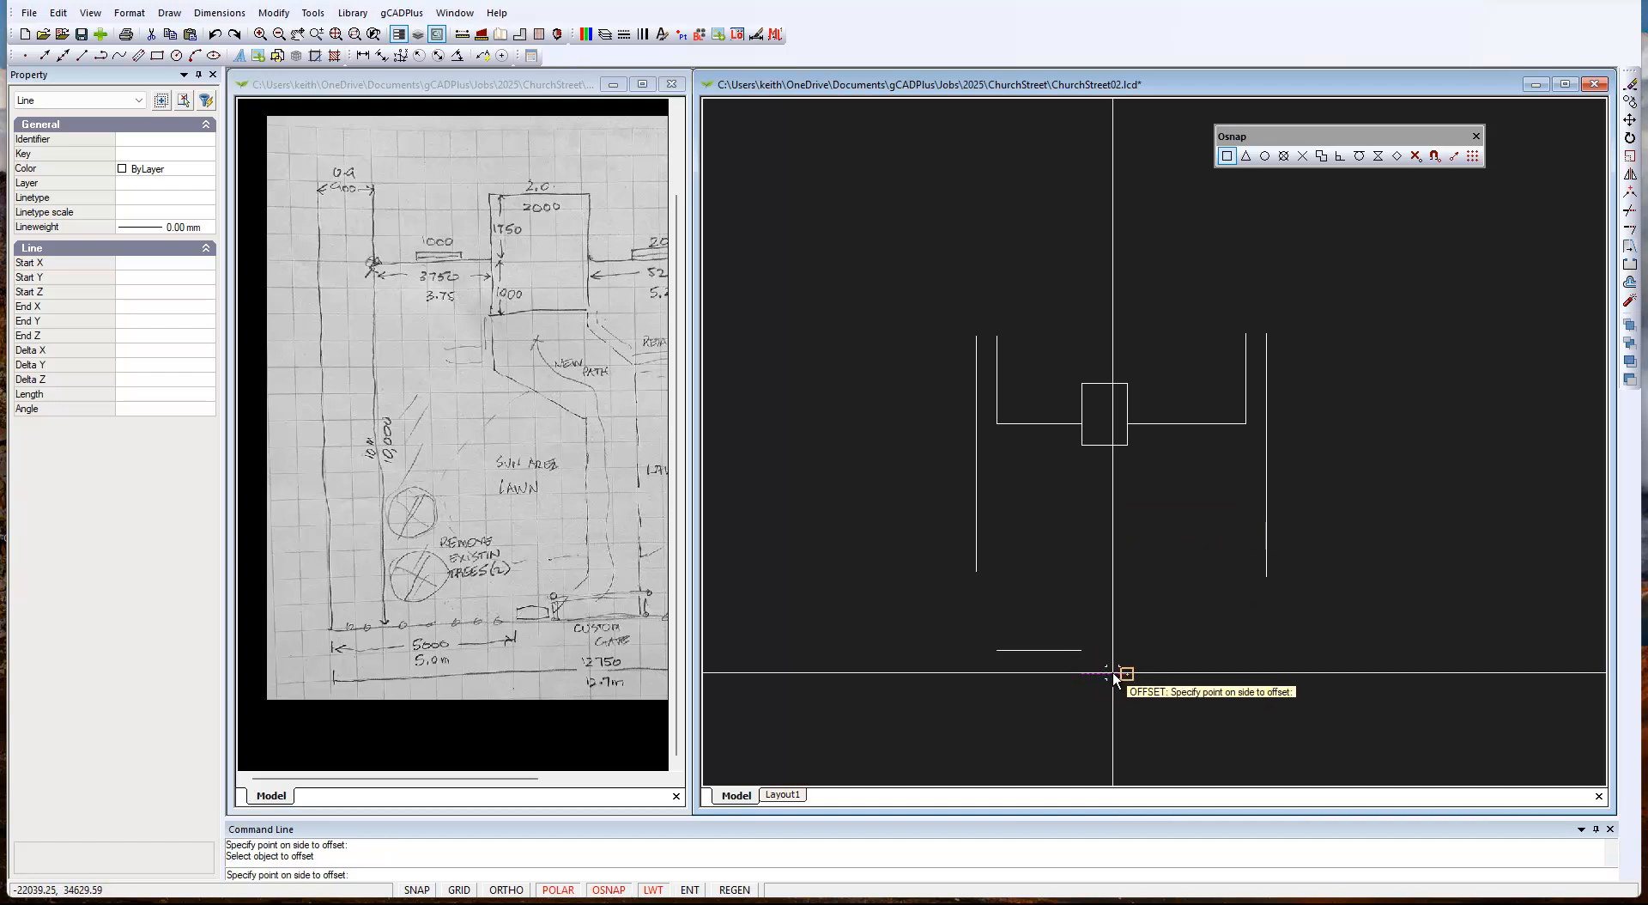
left_click(1115, 677)
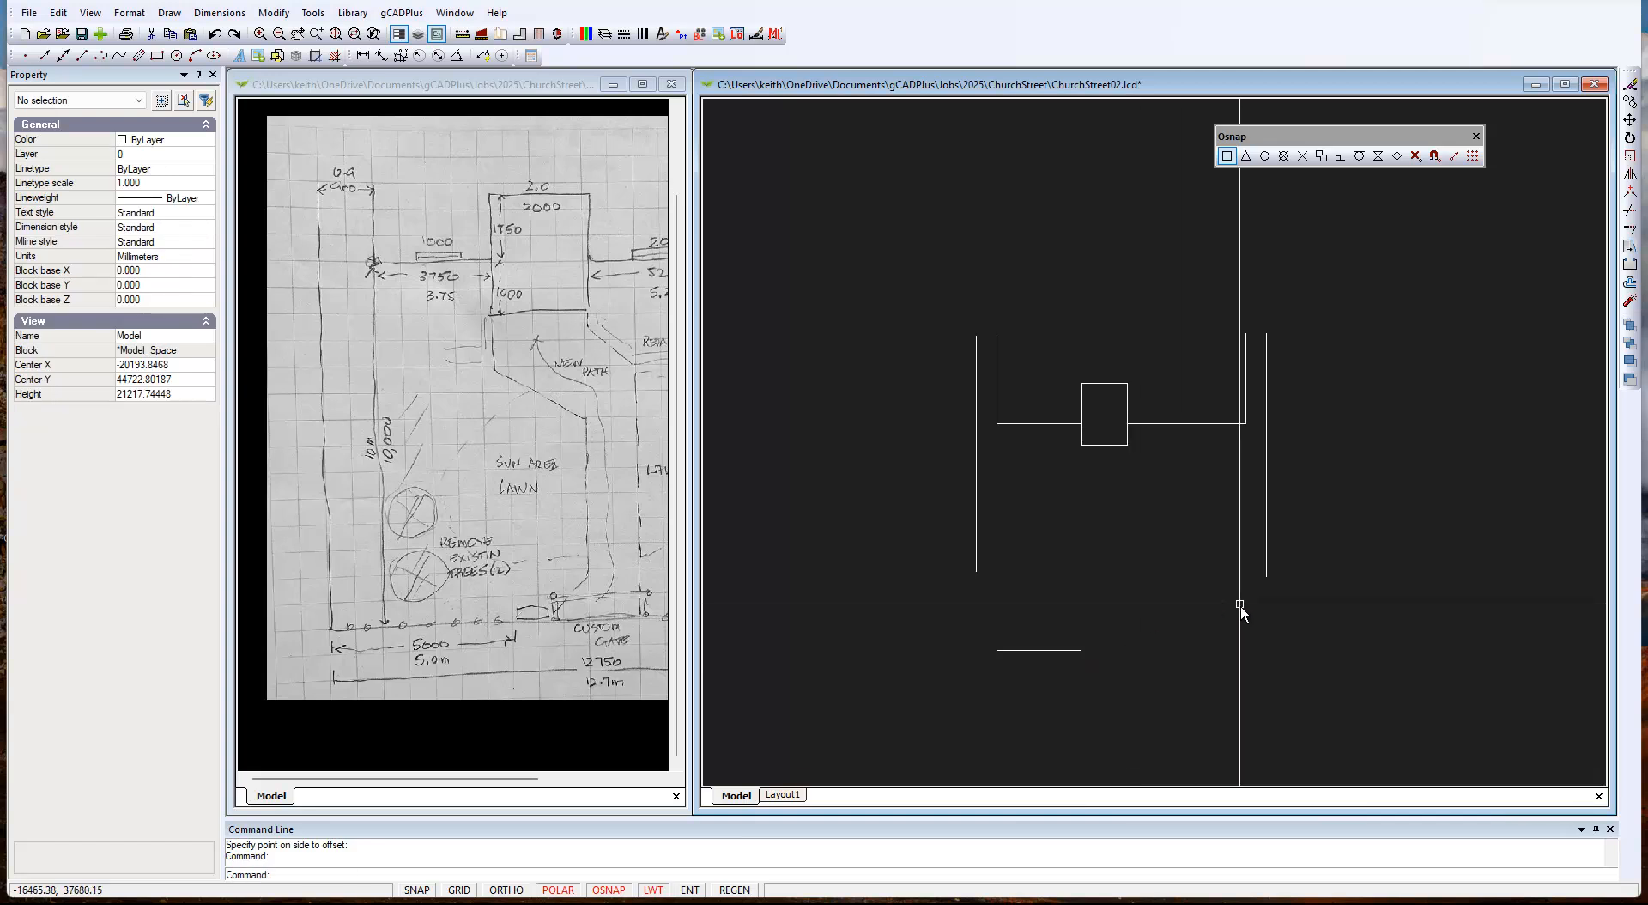
Offset the house wall line between the central rectangle and the right wall 10000 mm downward.
right_click(1179, 463)
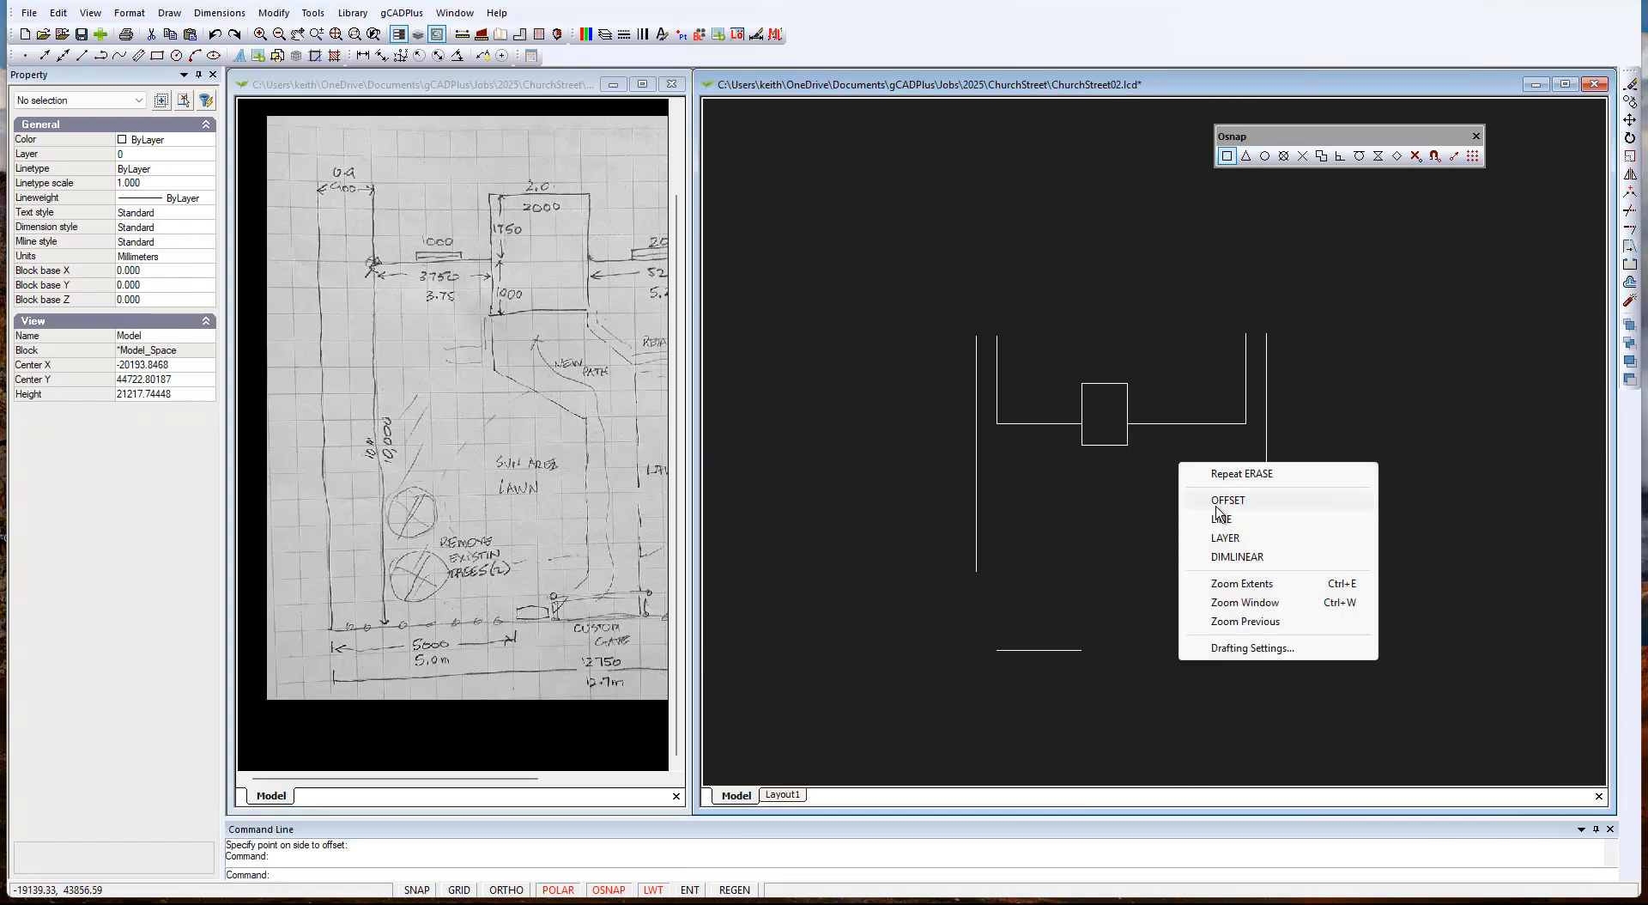
left_click(1227, 503)
left_click(1207, 424)
left_click(1181, 563)
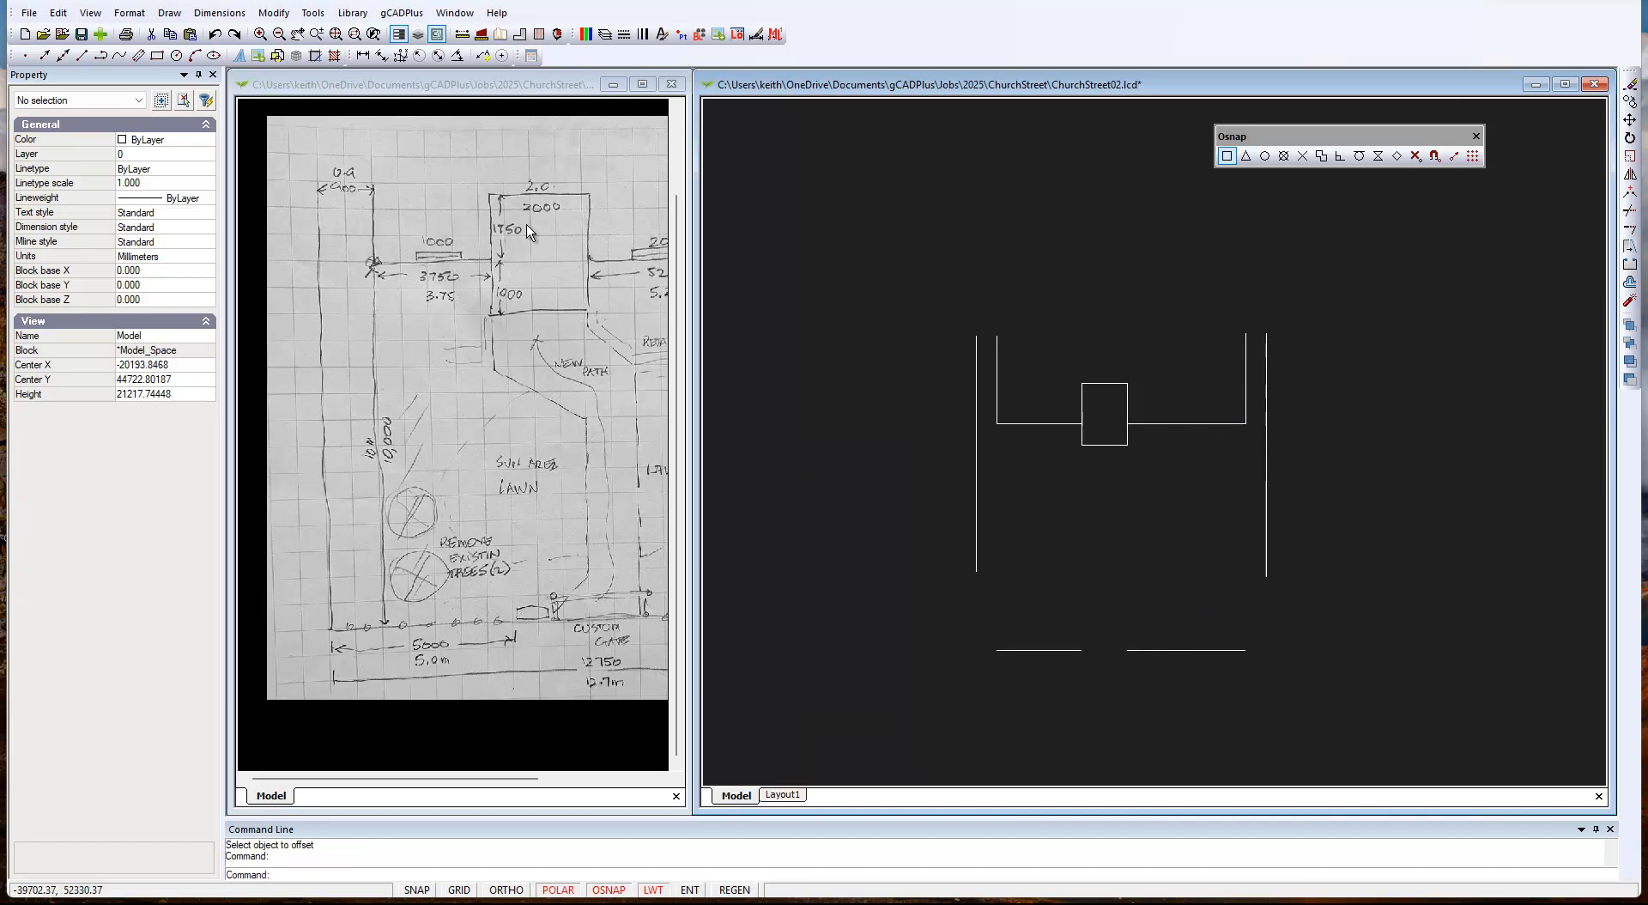
Measure the distance from the house's lower right corner to the right end of the offset front line.
left_click(464, 36)
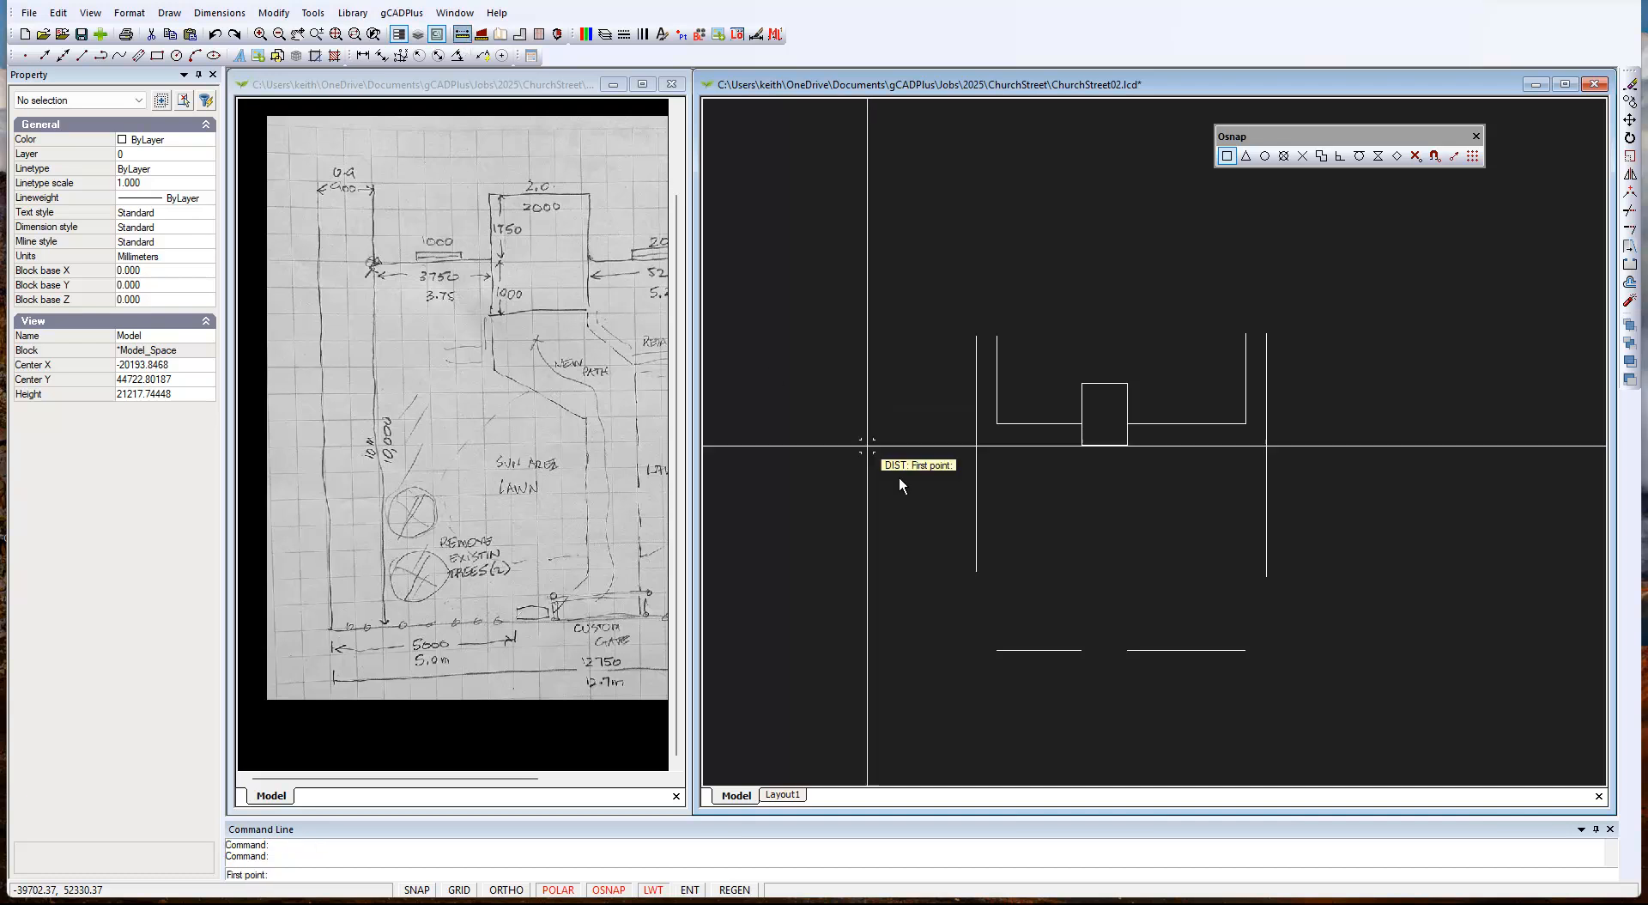
left_click(1246, 424)
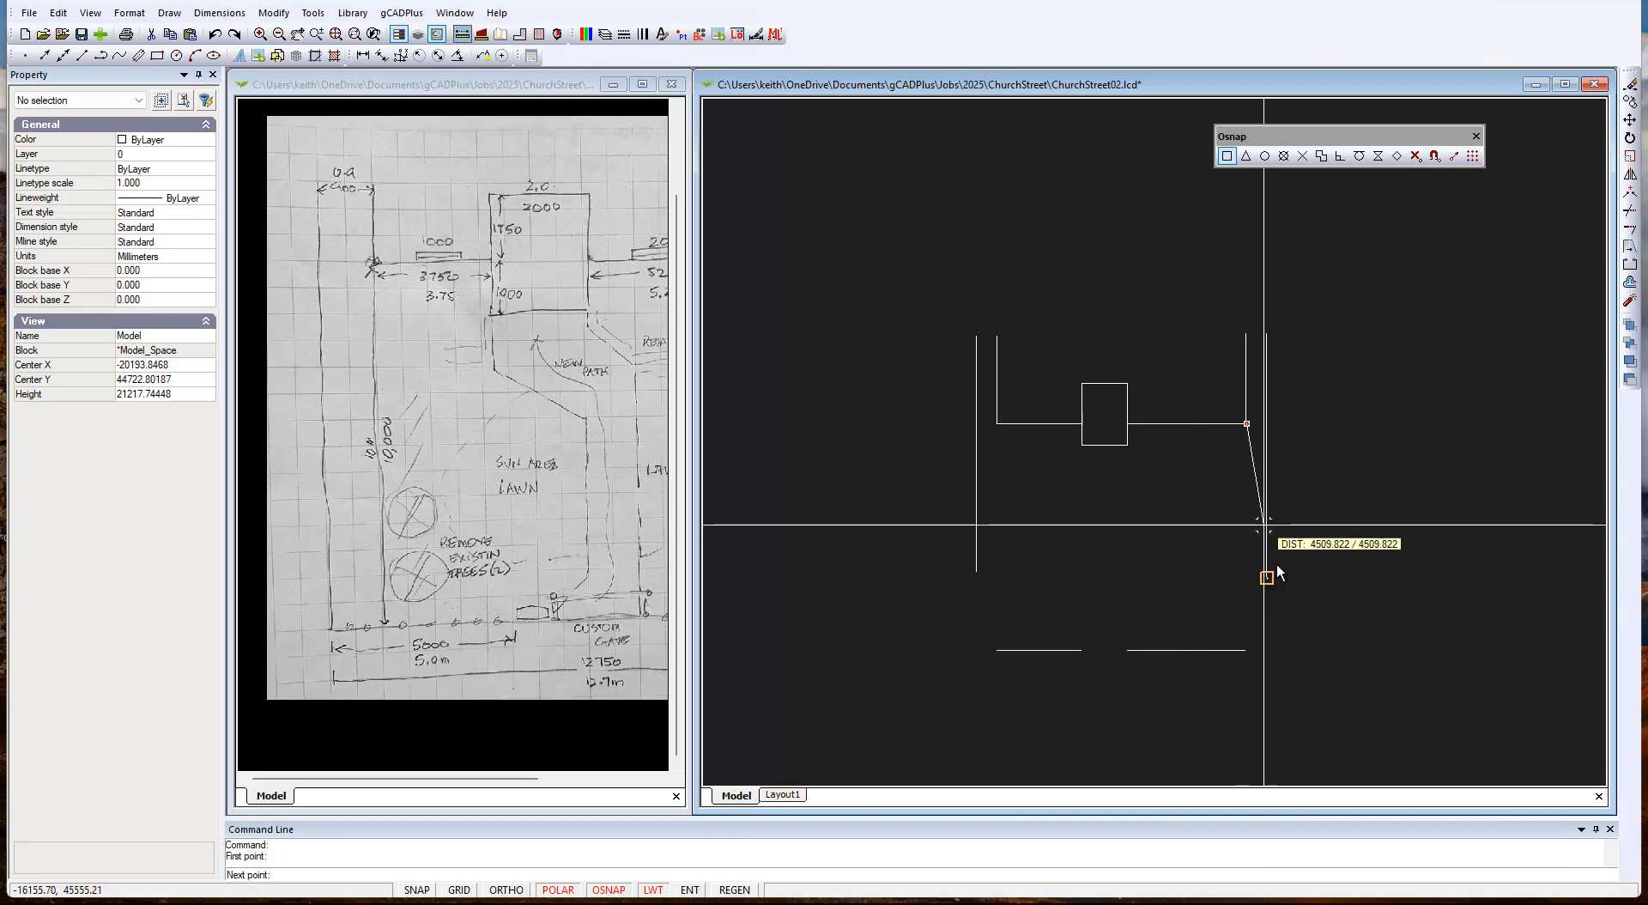
left_click(1246, 651)
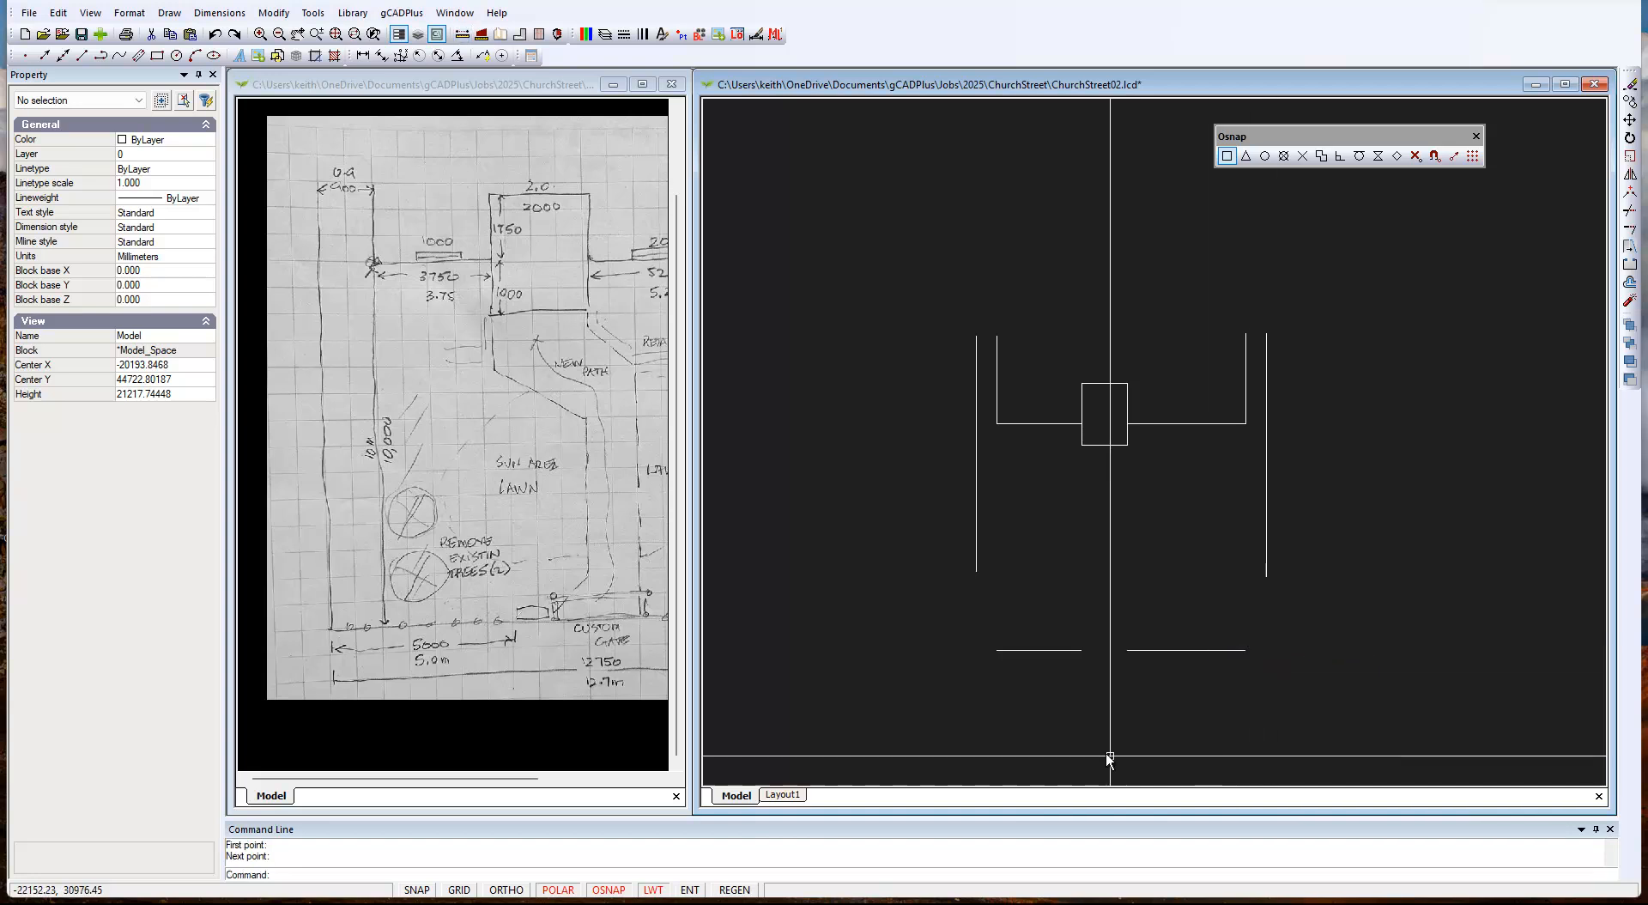
scroll(1091, 668, "up", 3)
scroll(1091, 668, "up", 2)
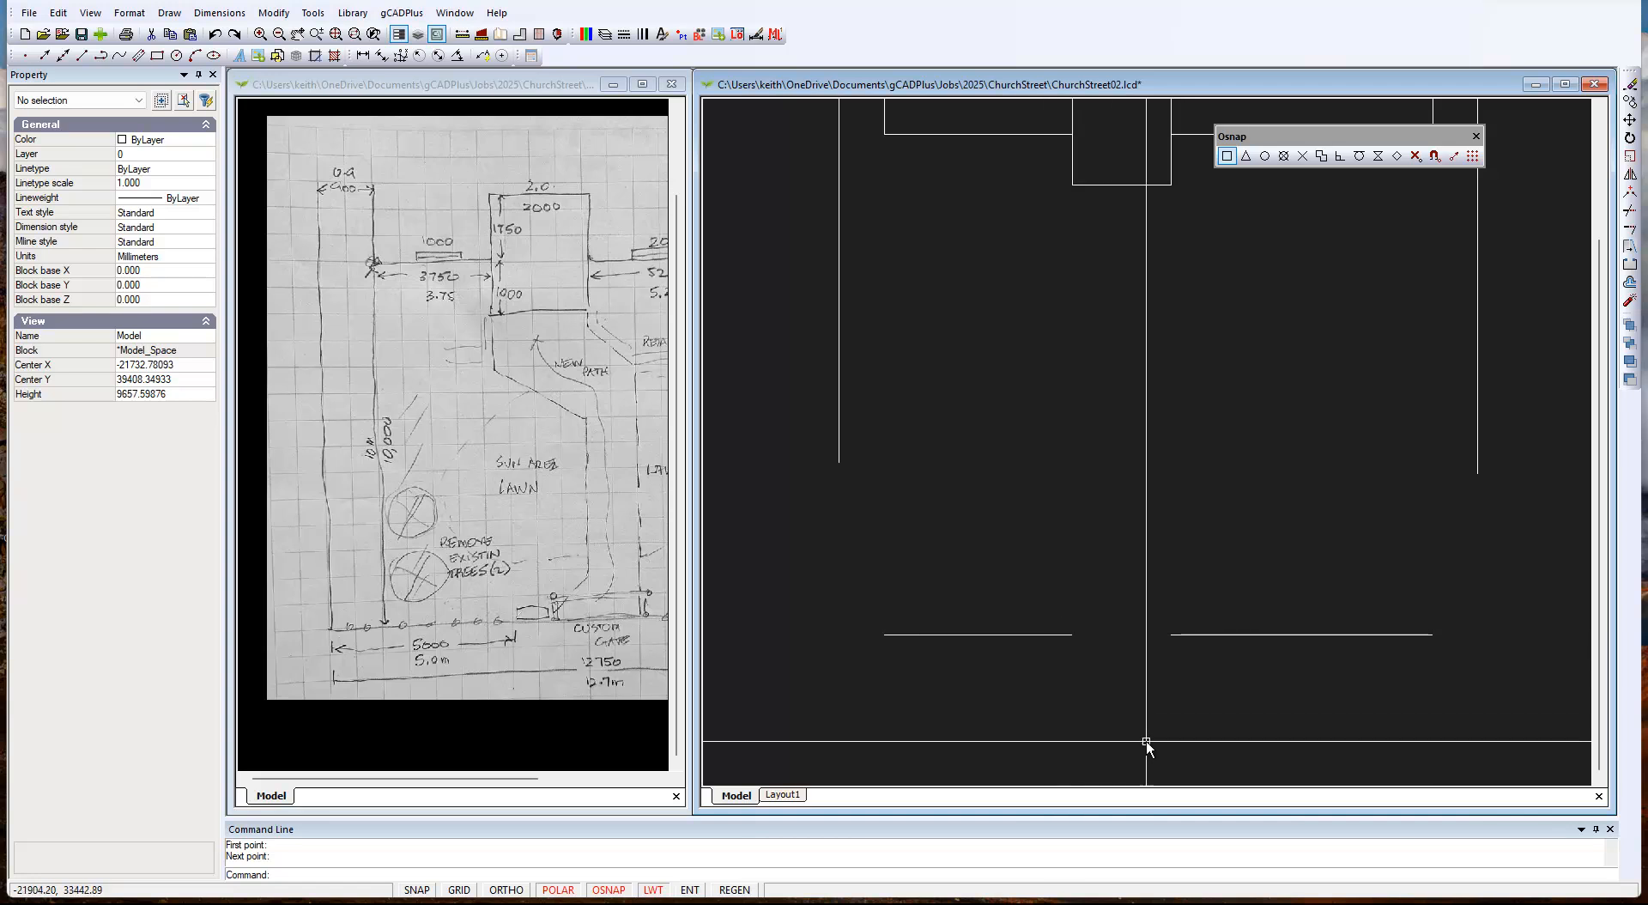
scroll(1154, 738, "down", 2)
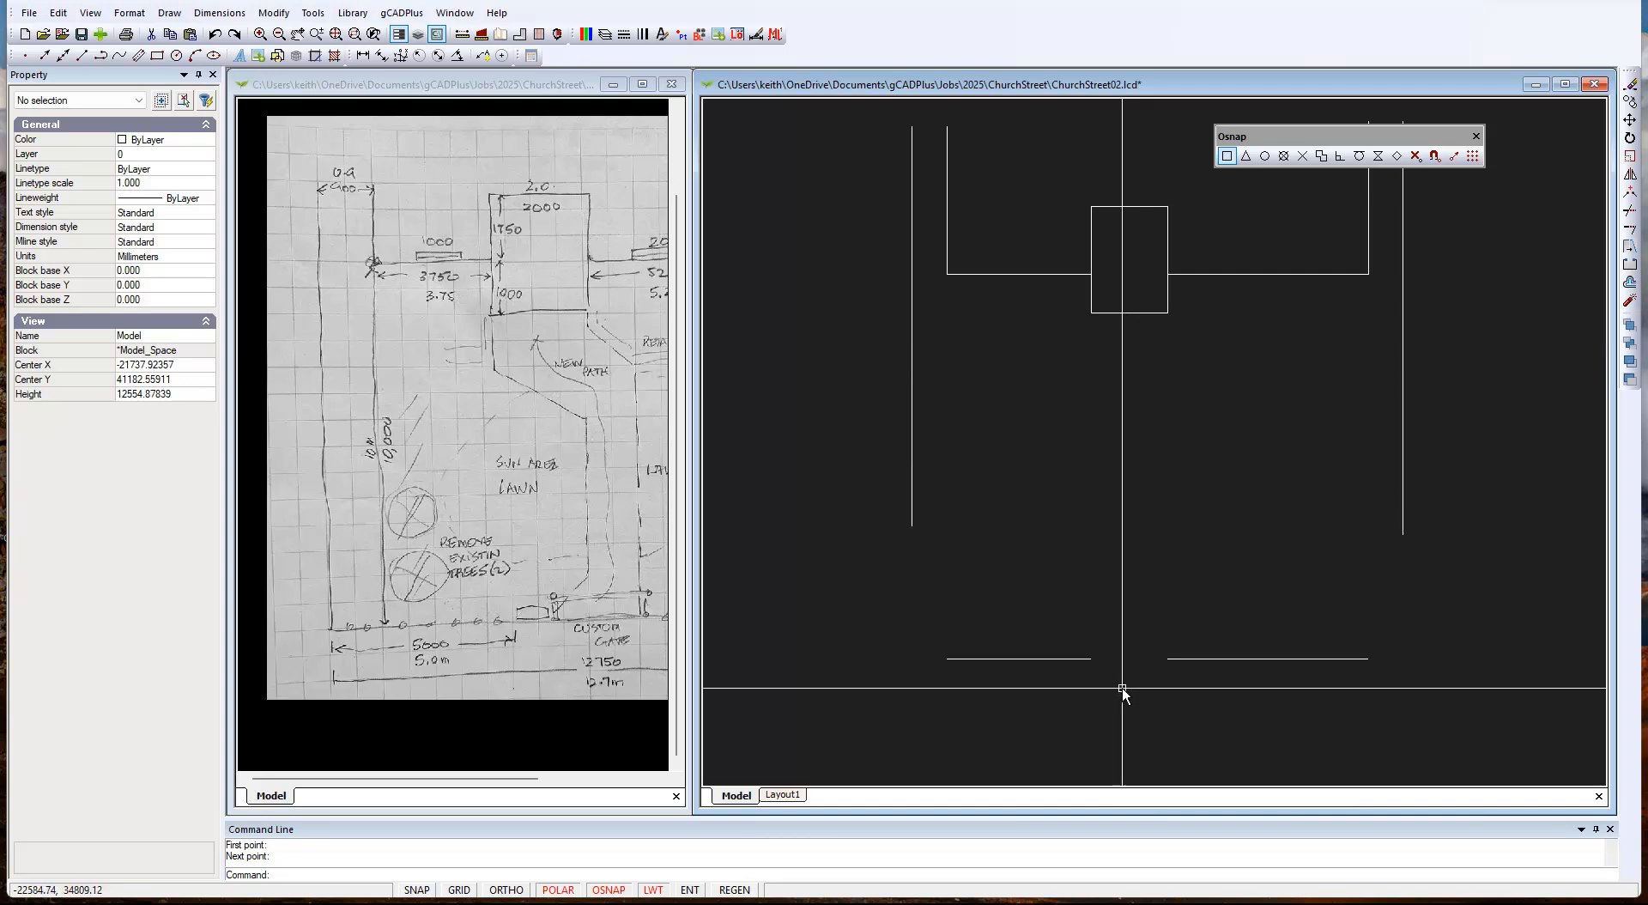
scroll(1142, 669, "up", 1)
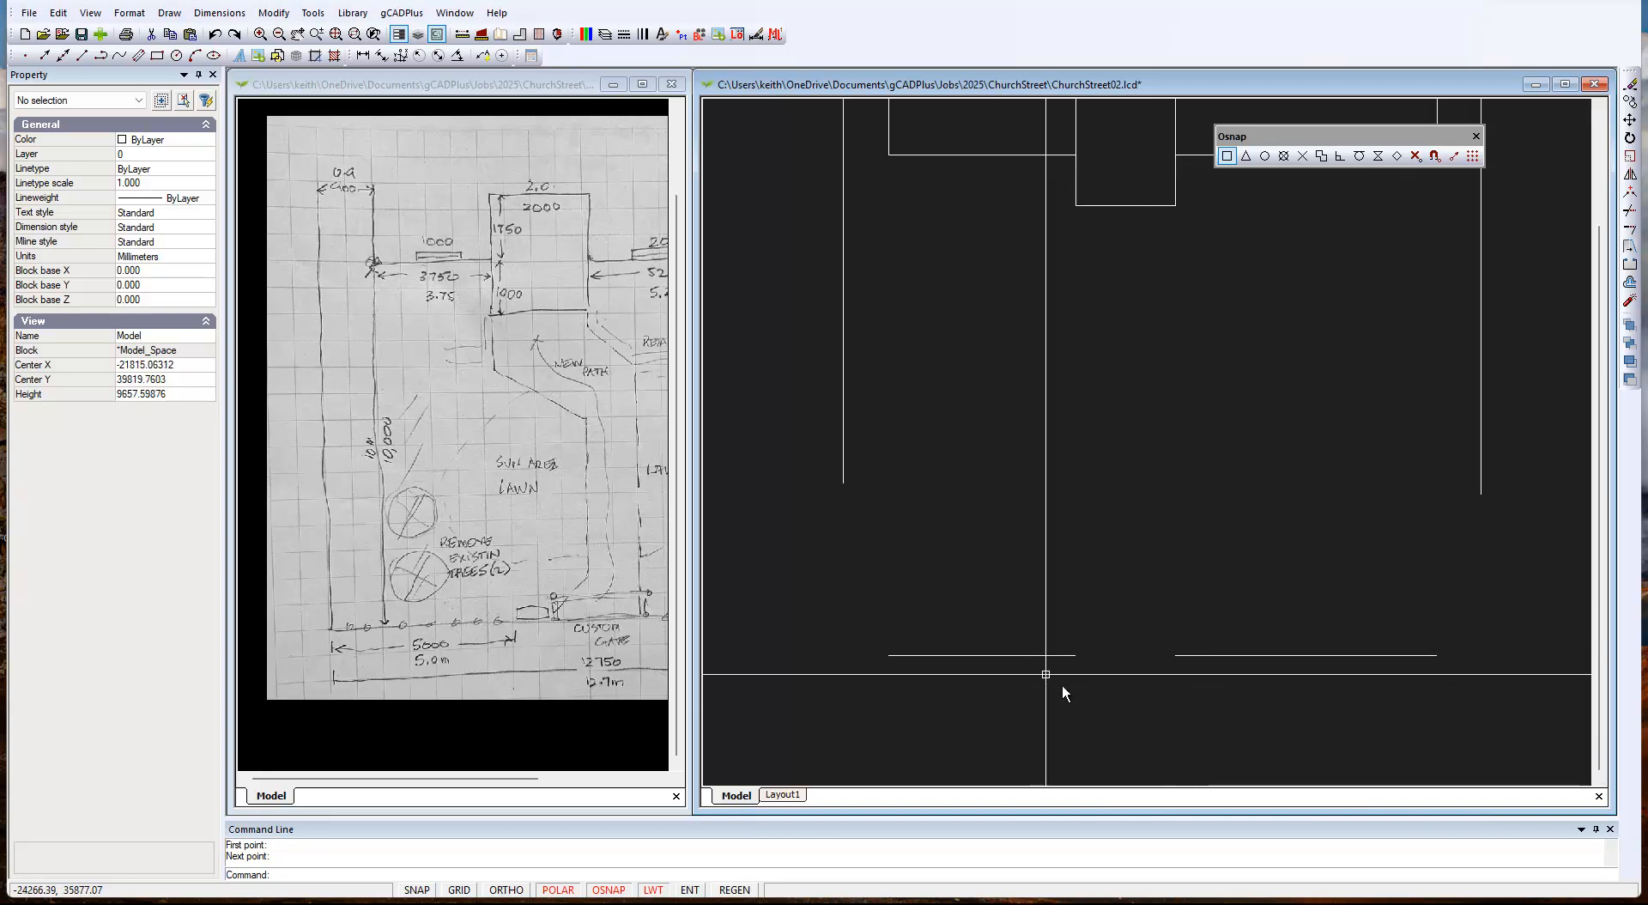
scroll(1140, 647, "down", 1)
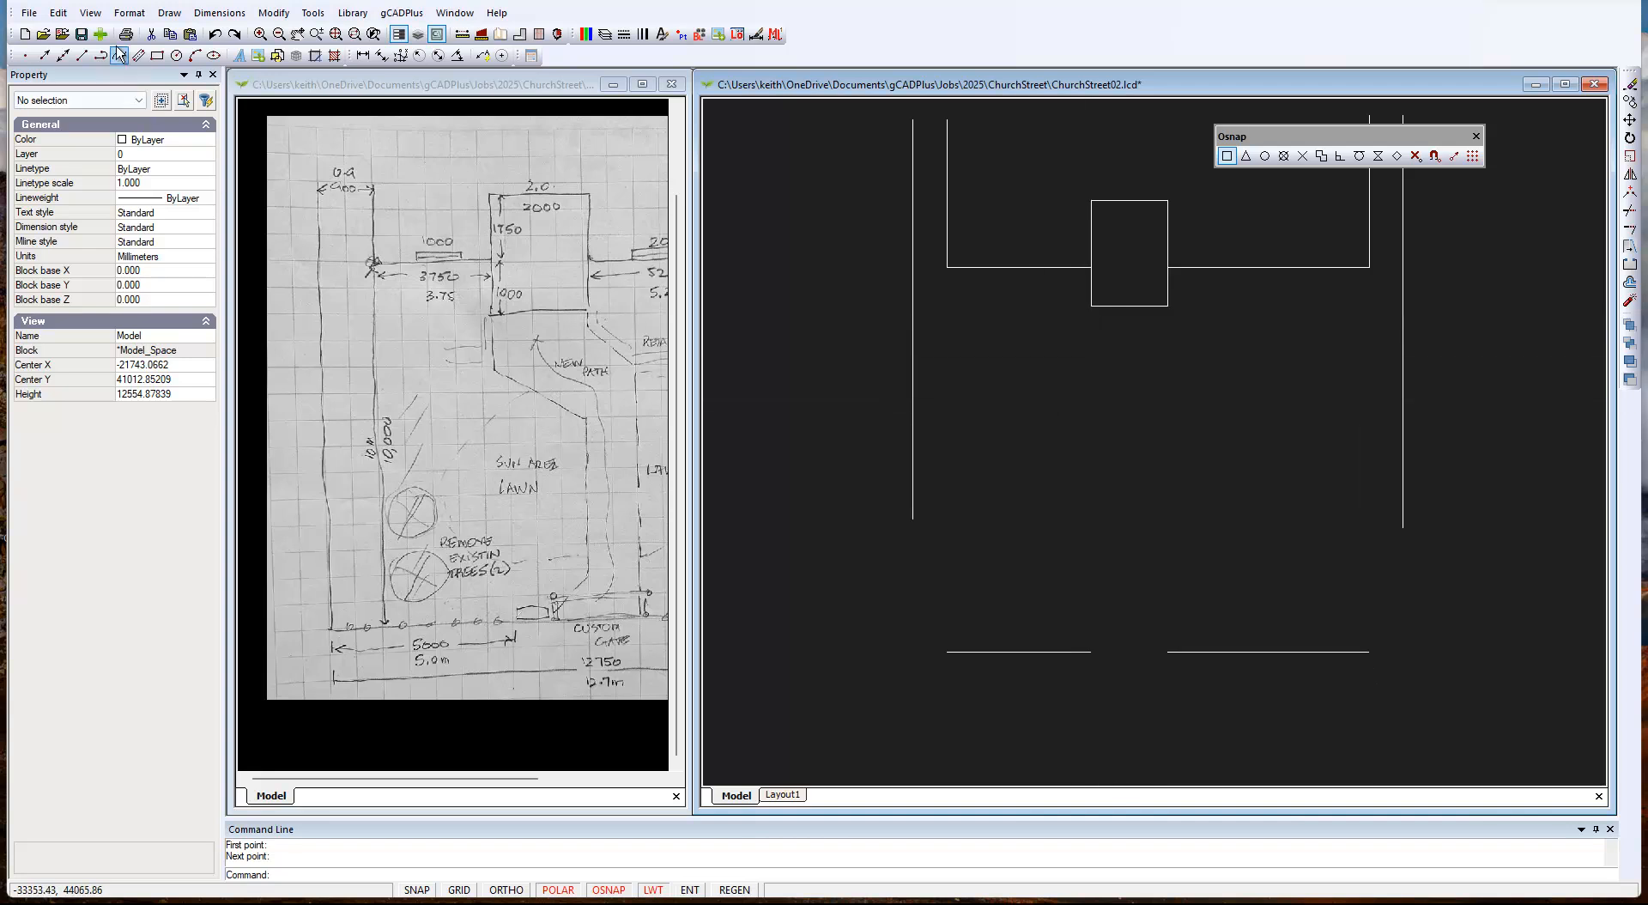
Save the drawing and set the current layer to L-HARDSCAPE.
left_click(79, 34)
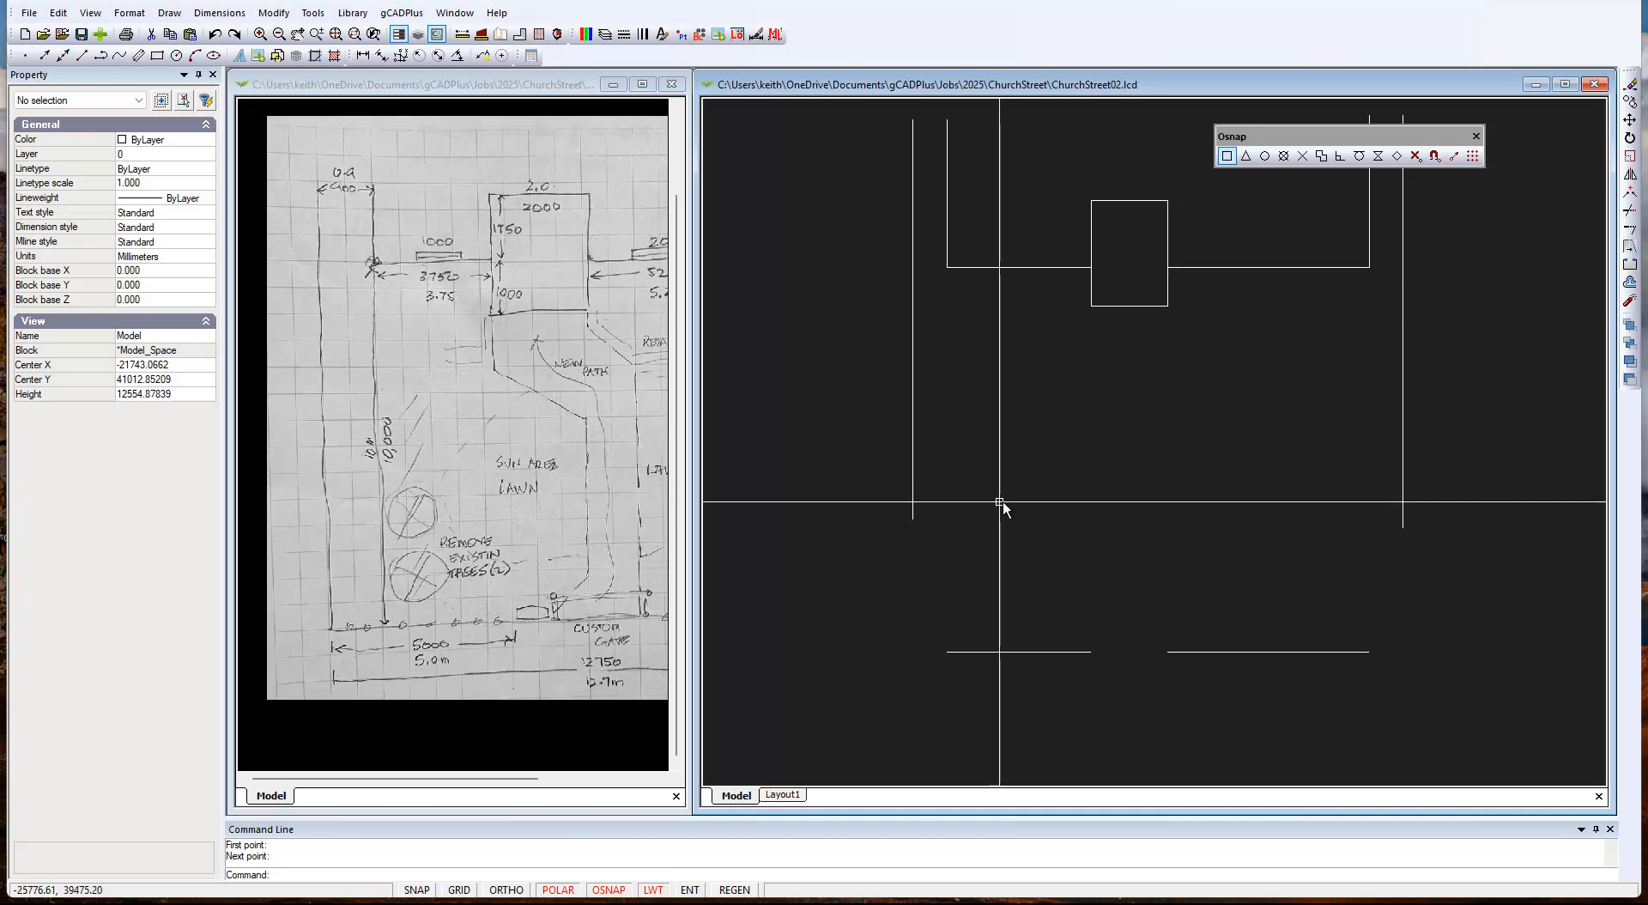
left_click(156, 156)
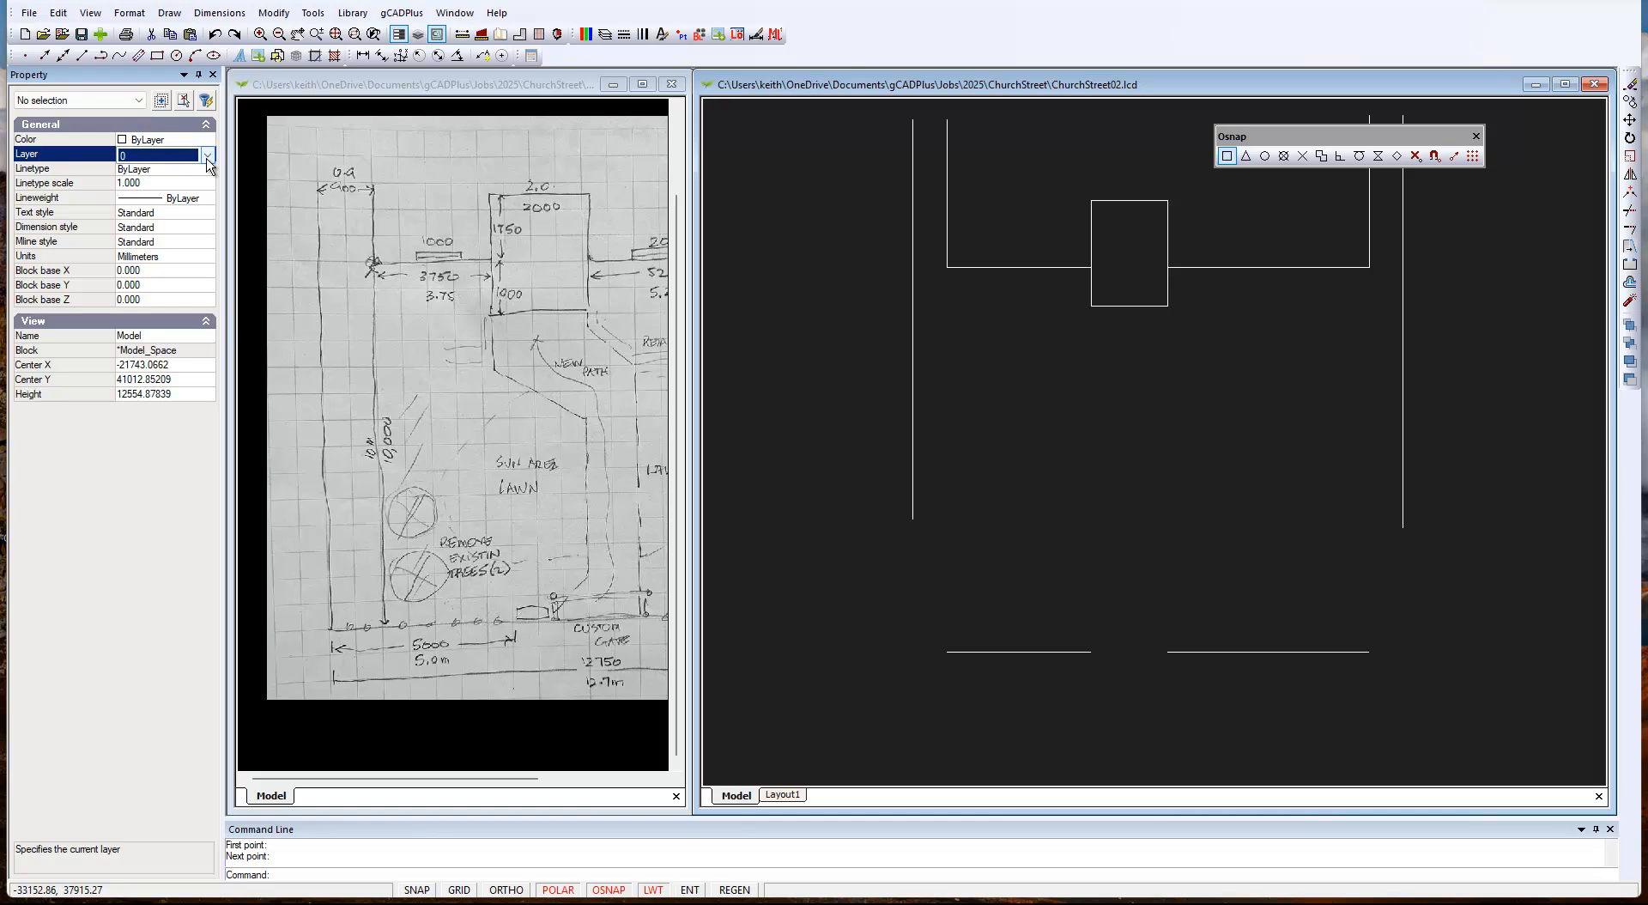
left_click(207, 156)
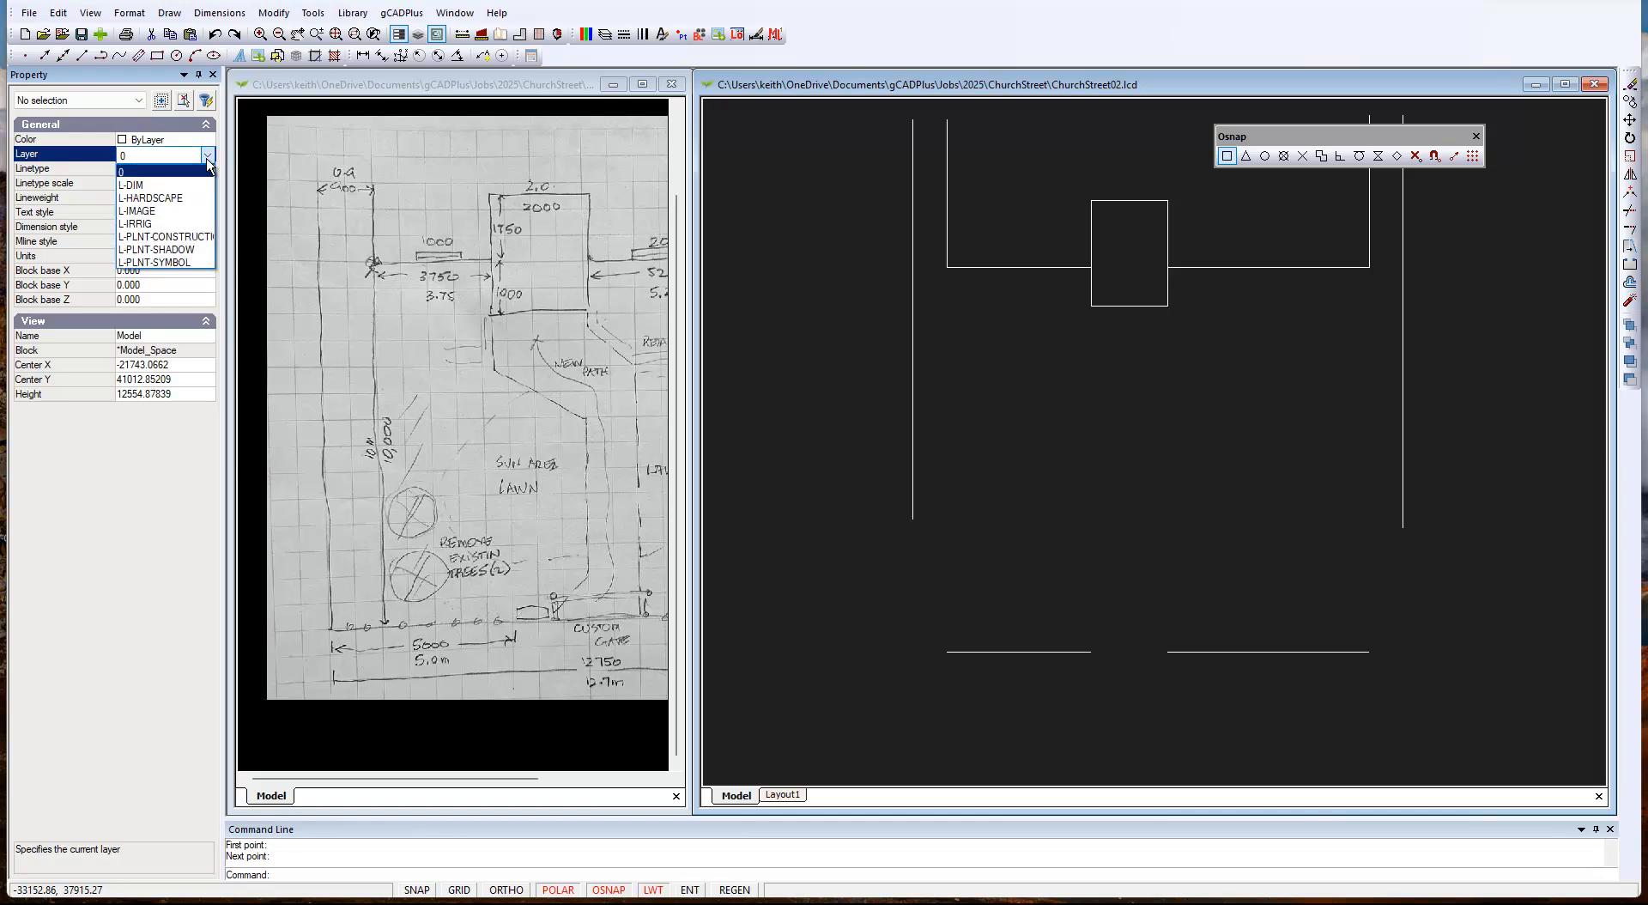
left_click(180, 200)
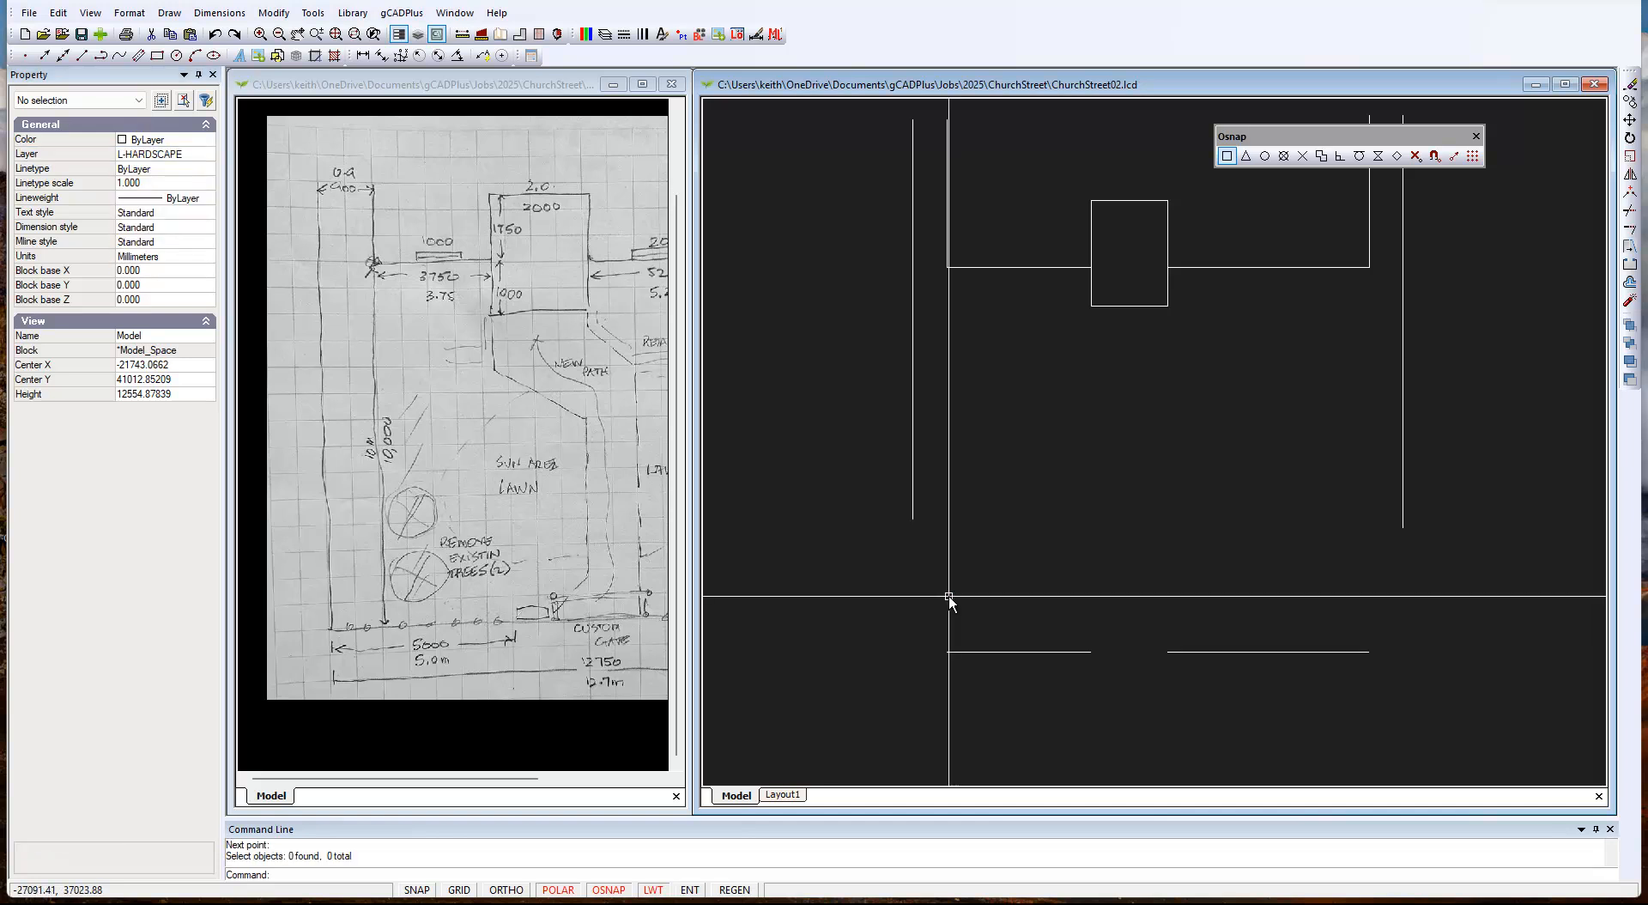
Select the two offset front boundary lines to check their layer, and clear the selection.
left_click_drag(1471, 724, 901, 613)
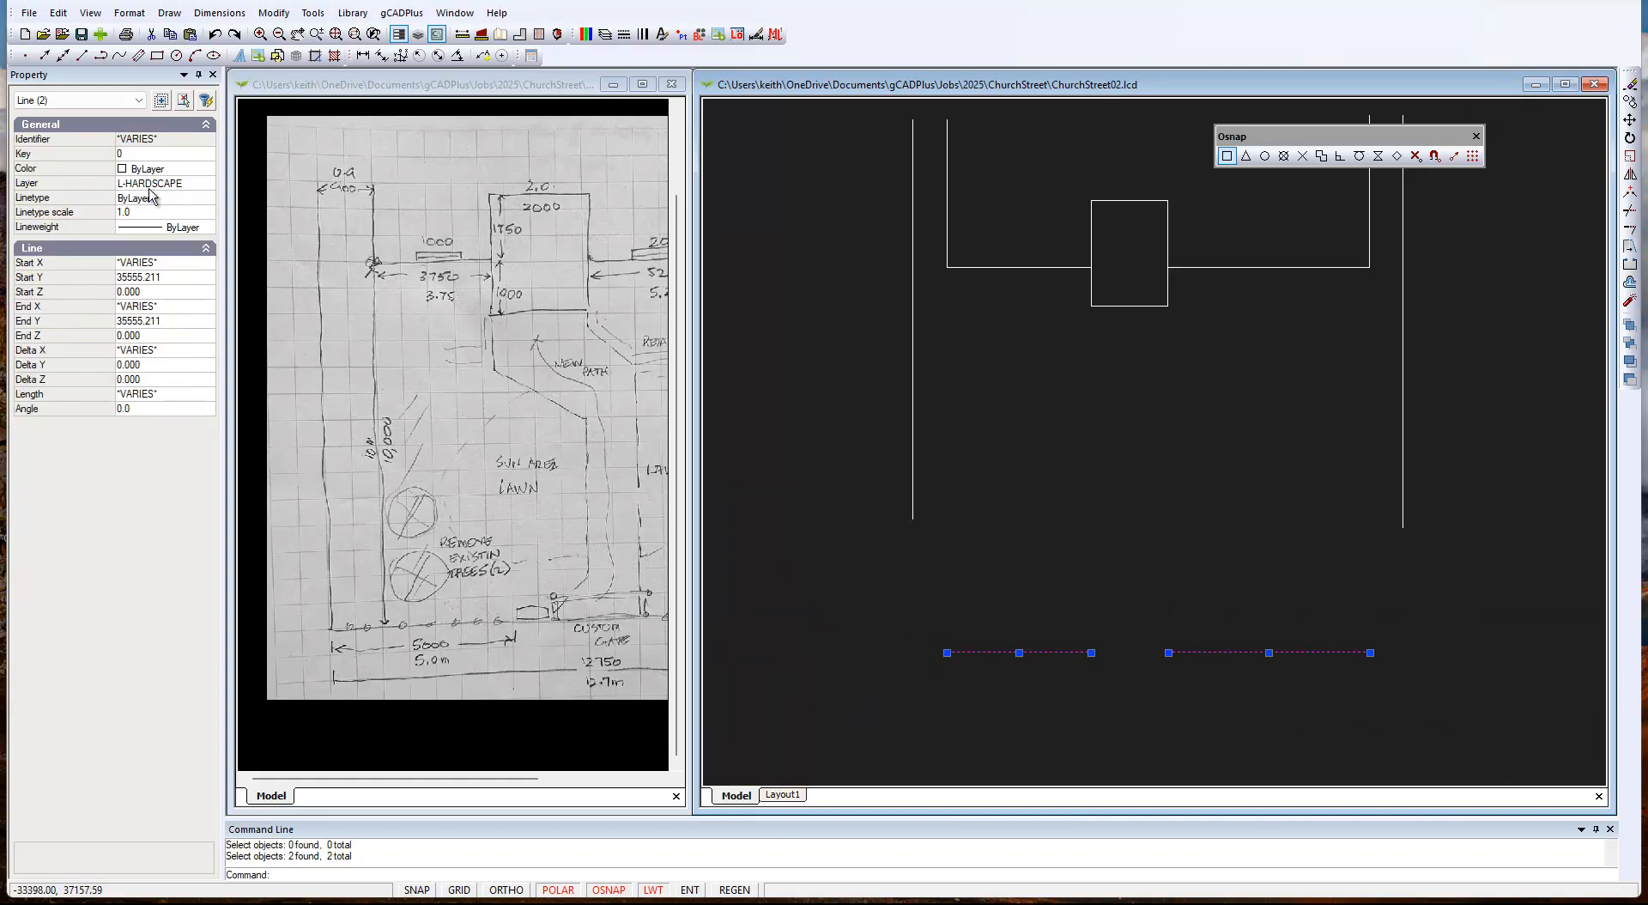
key("Escape")
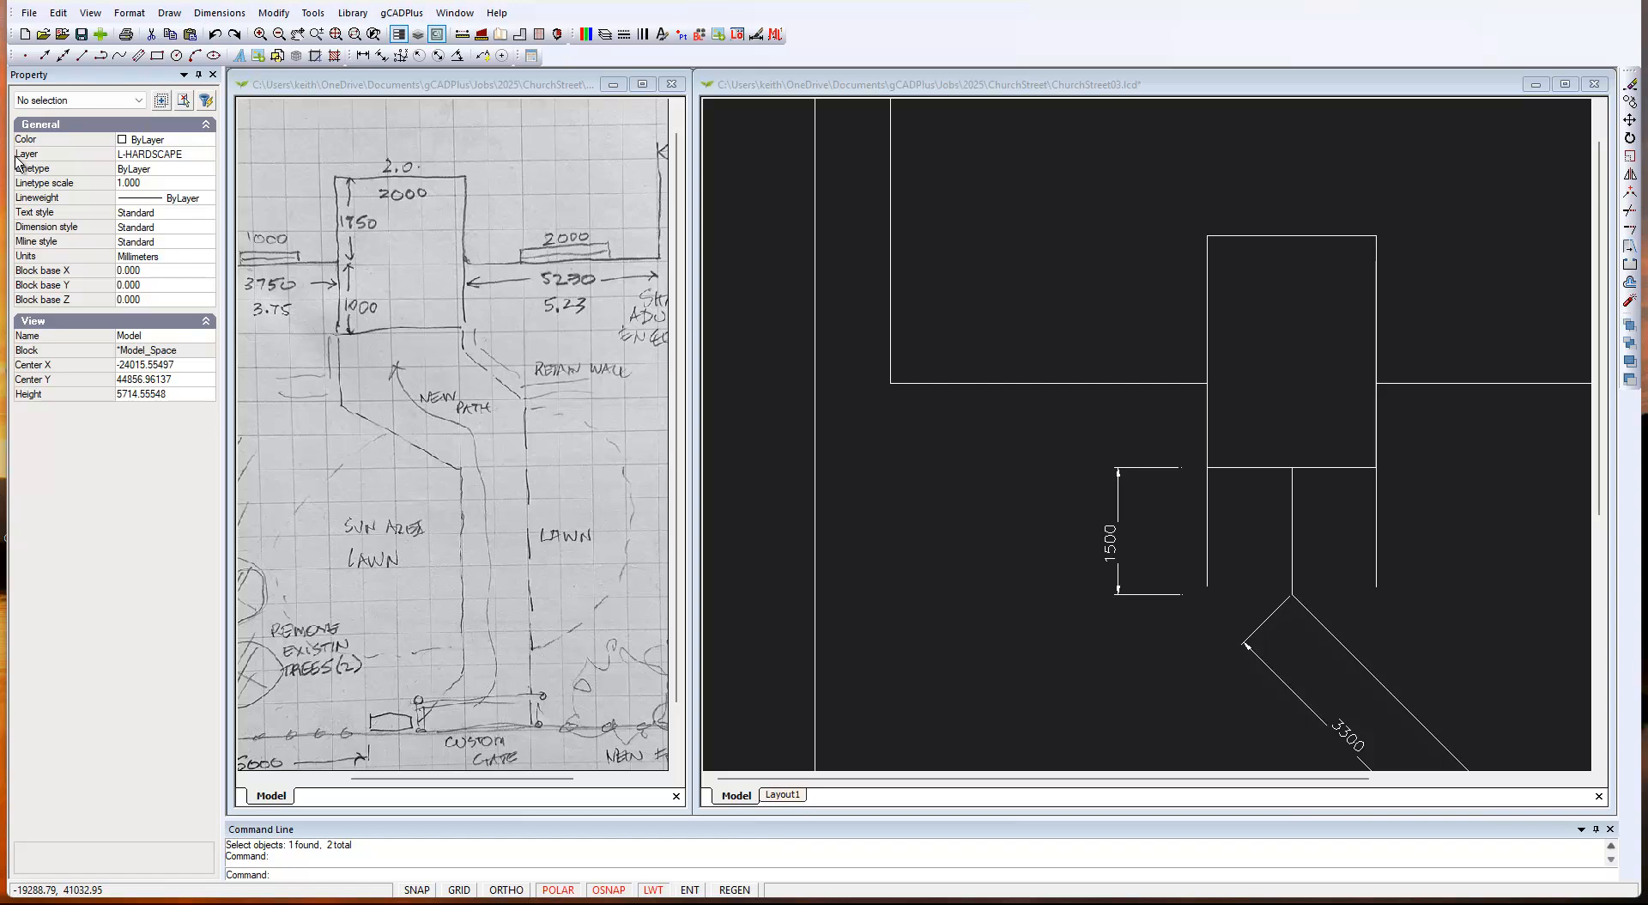
Draw a 300 mm diameter circle inside the central rectangle near its lower left corner.
left_click(174, 19)
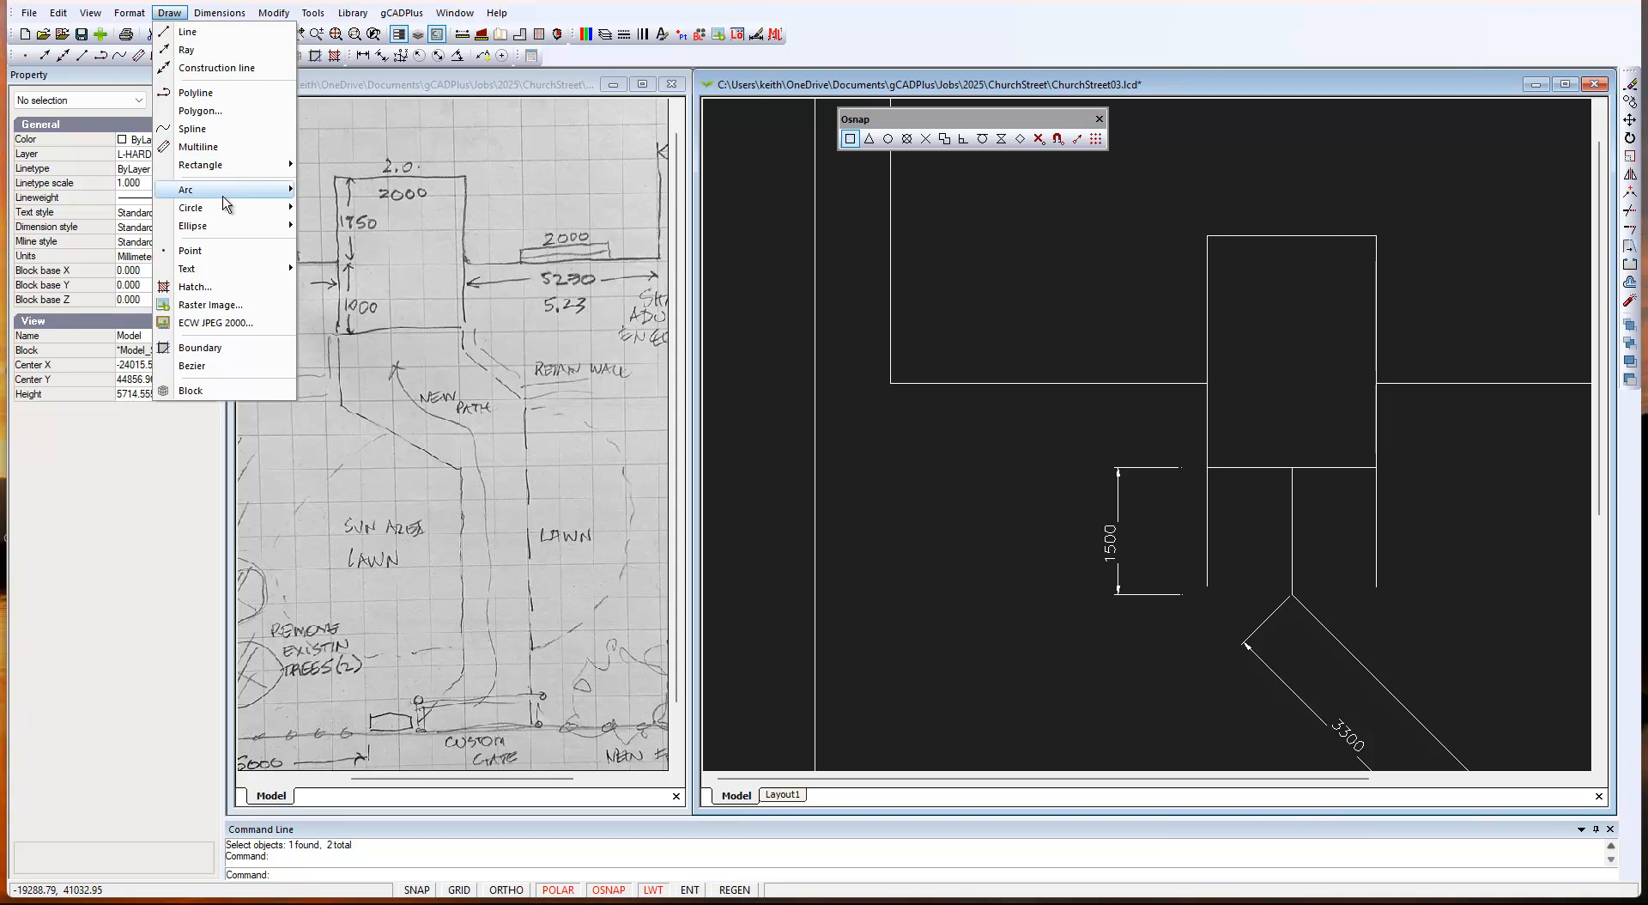
mouse_move(231, 229)
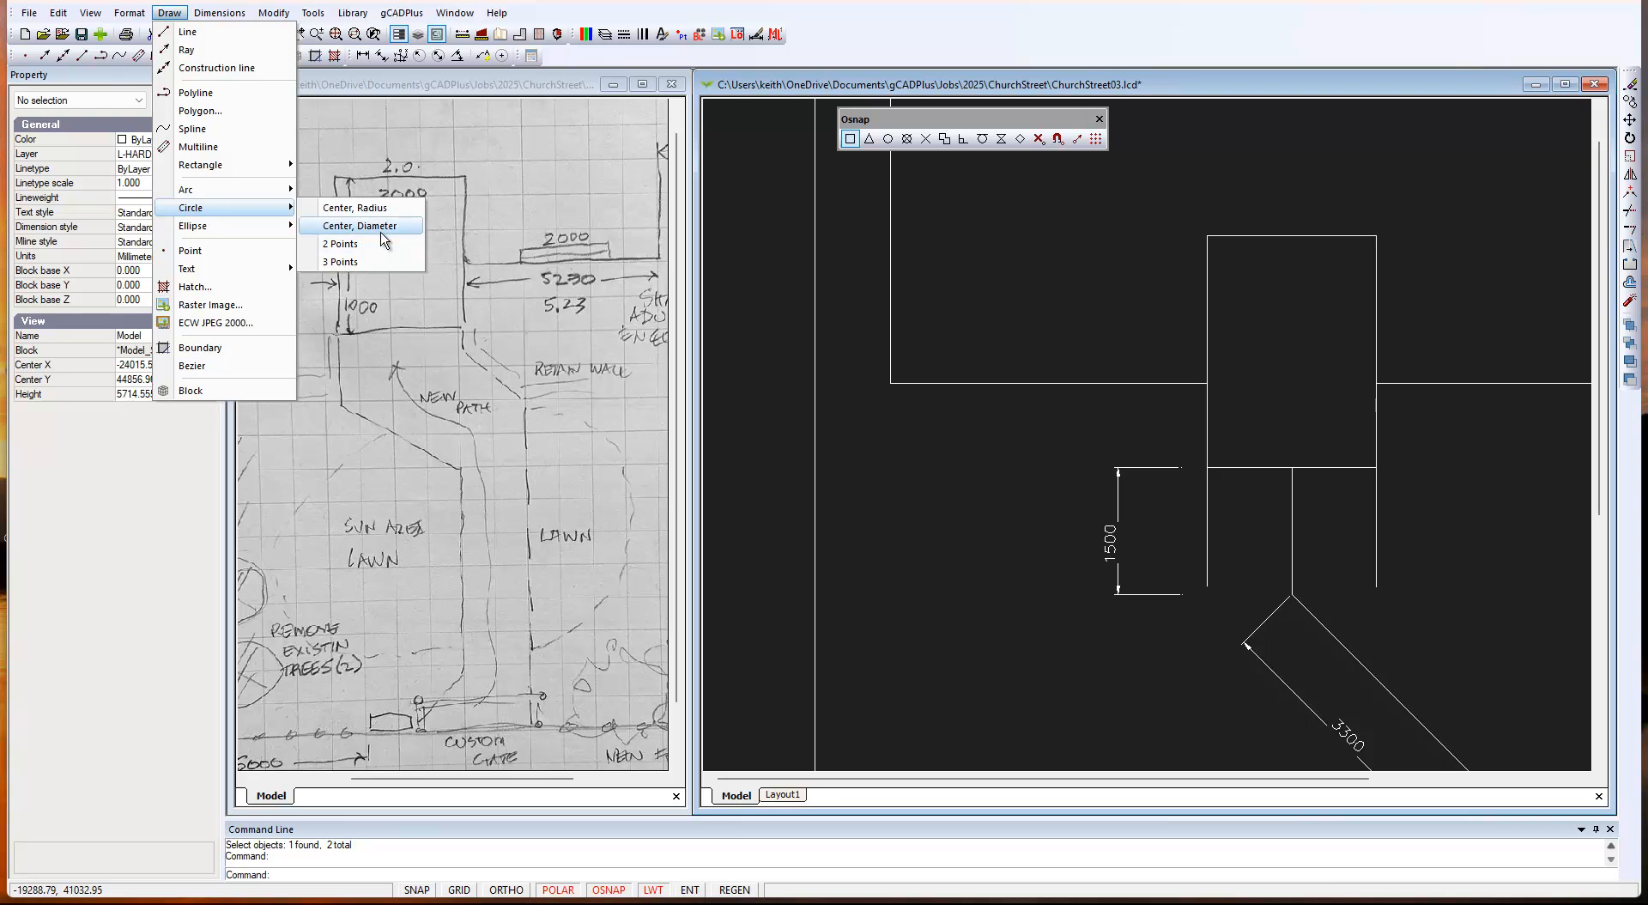
left_click(376, 227)
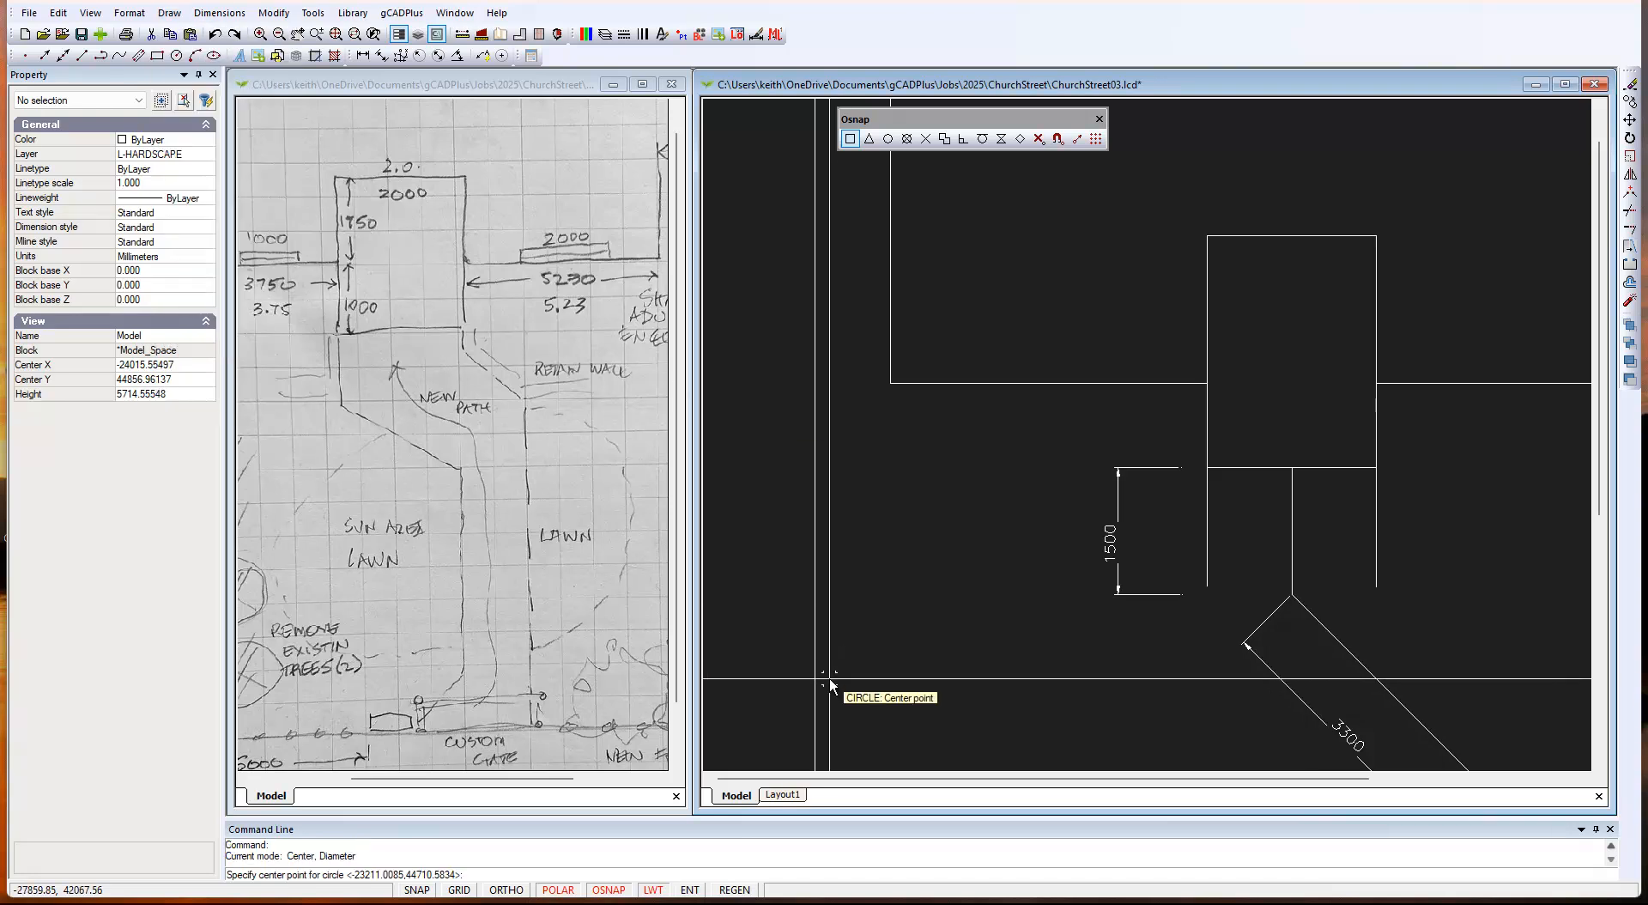
left_click(1234, 437)
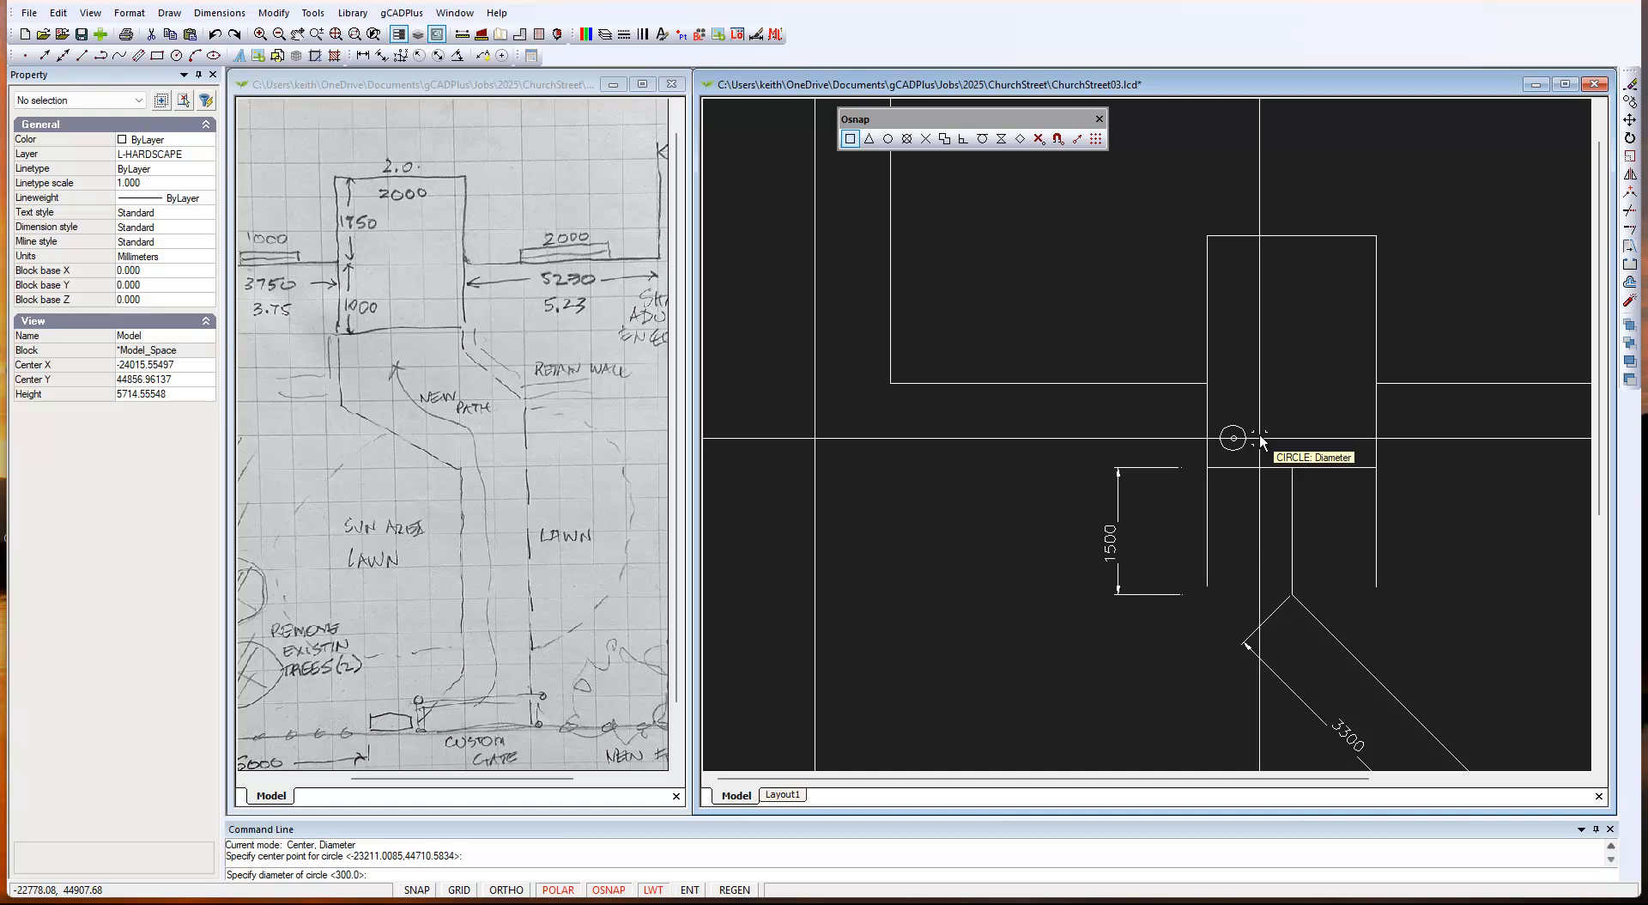
key("Return")
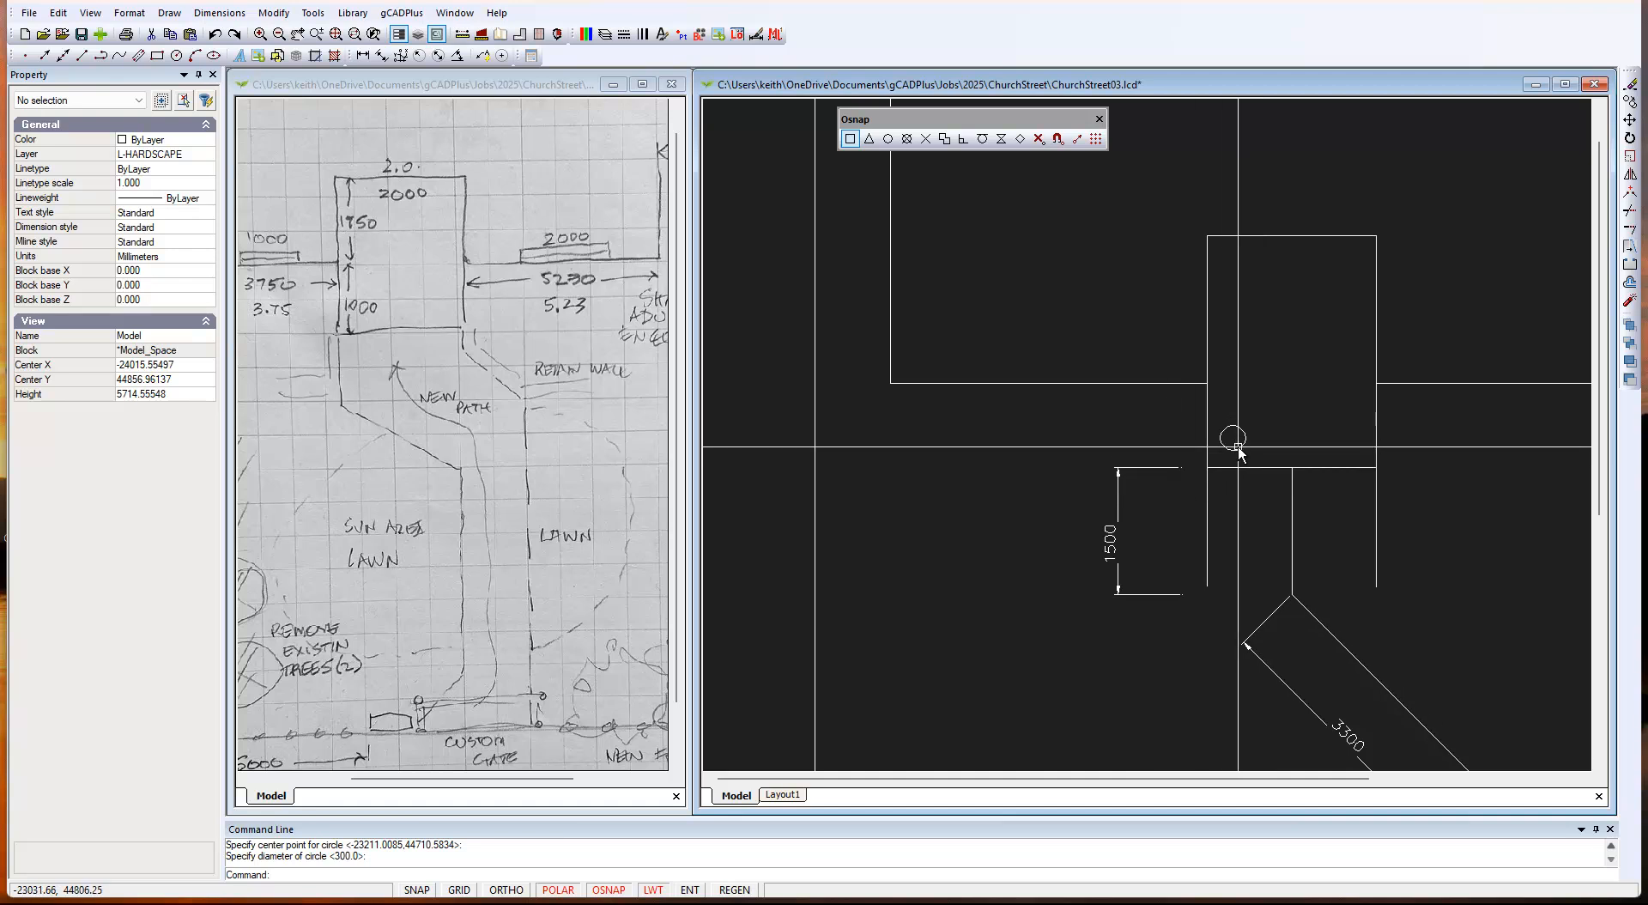
Copy the circle horizontally from its center to a matching position near the central rectangle's lower right corner.
left_click(1234, 451)
right_click(1242, 447)
left_click(1296, 506)
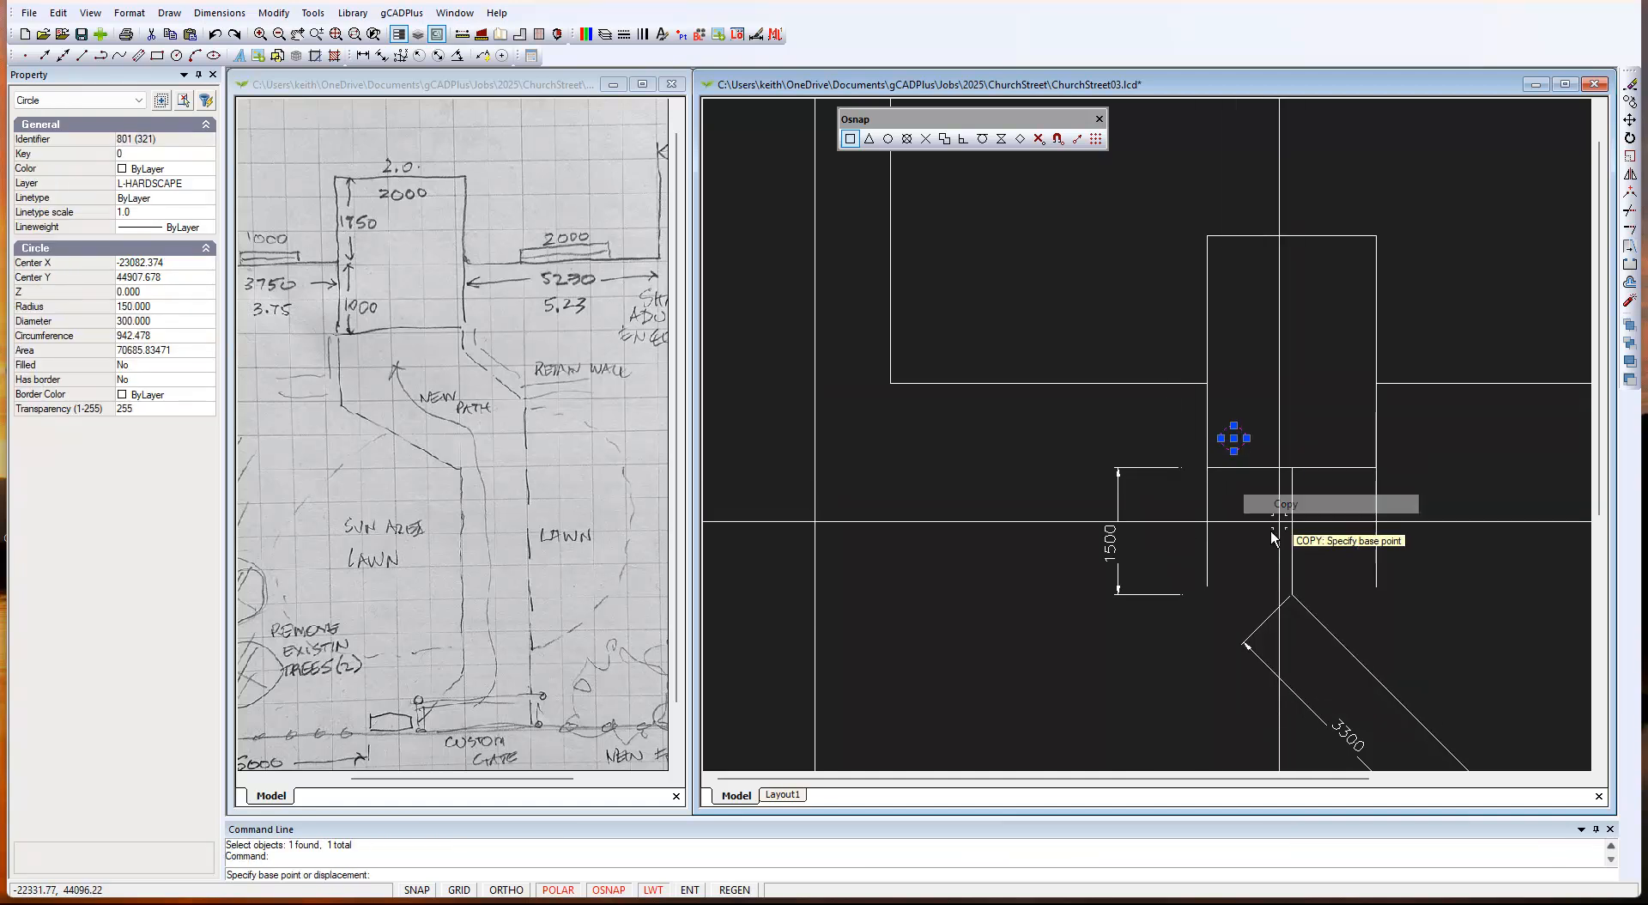
left_click(1234, 438)
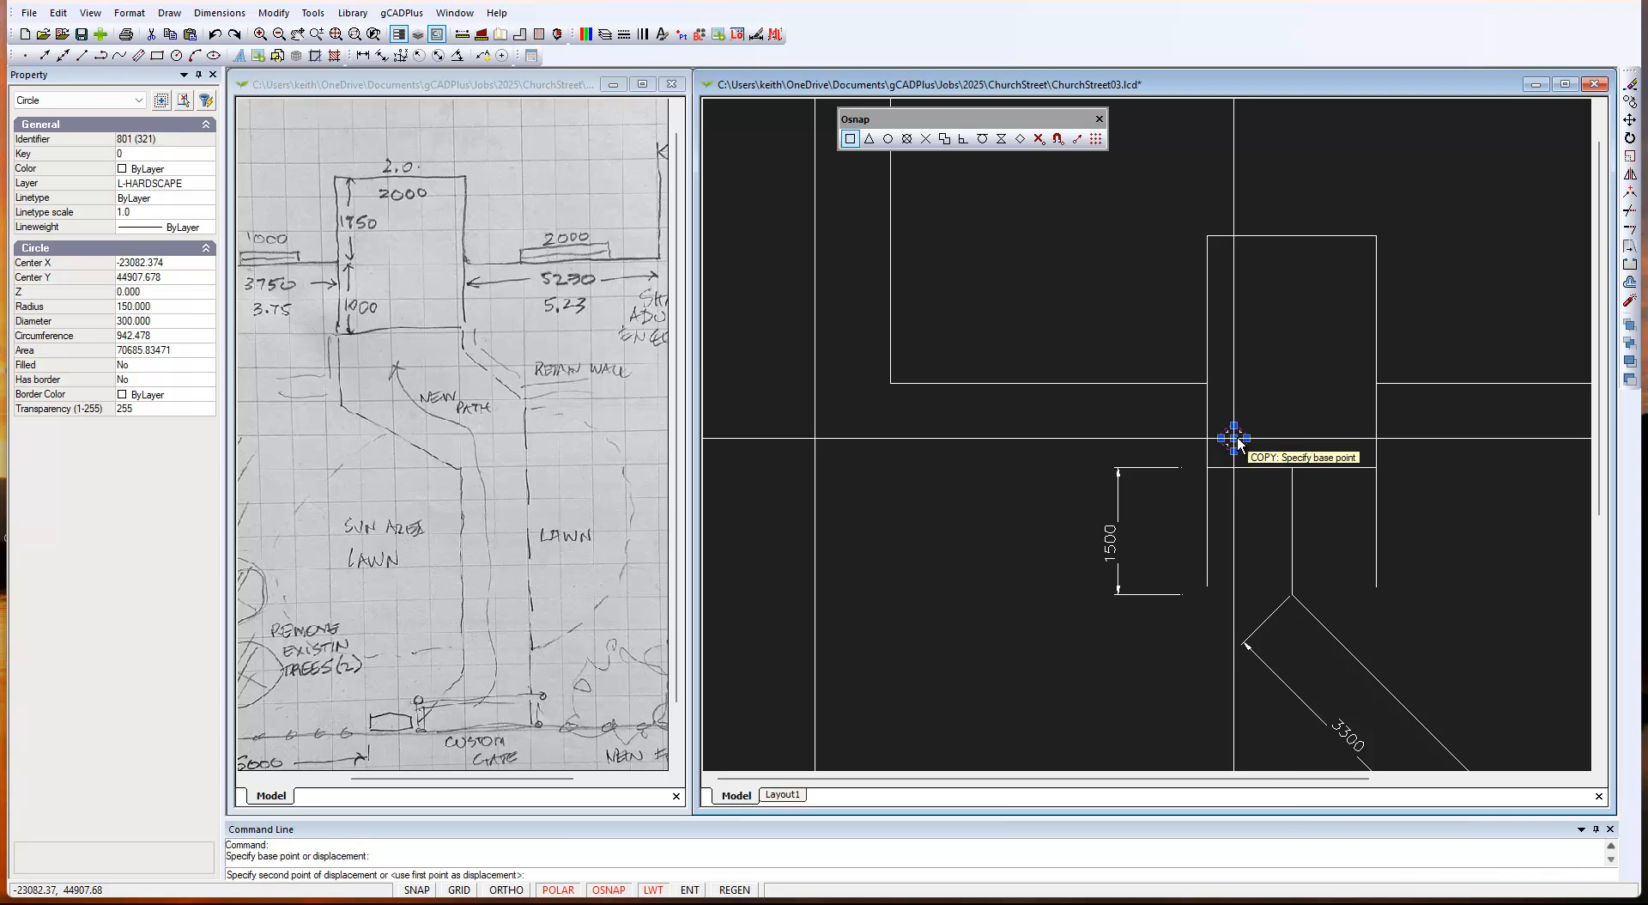
left_click(1349, 438)
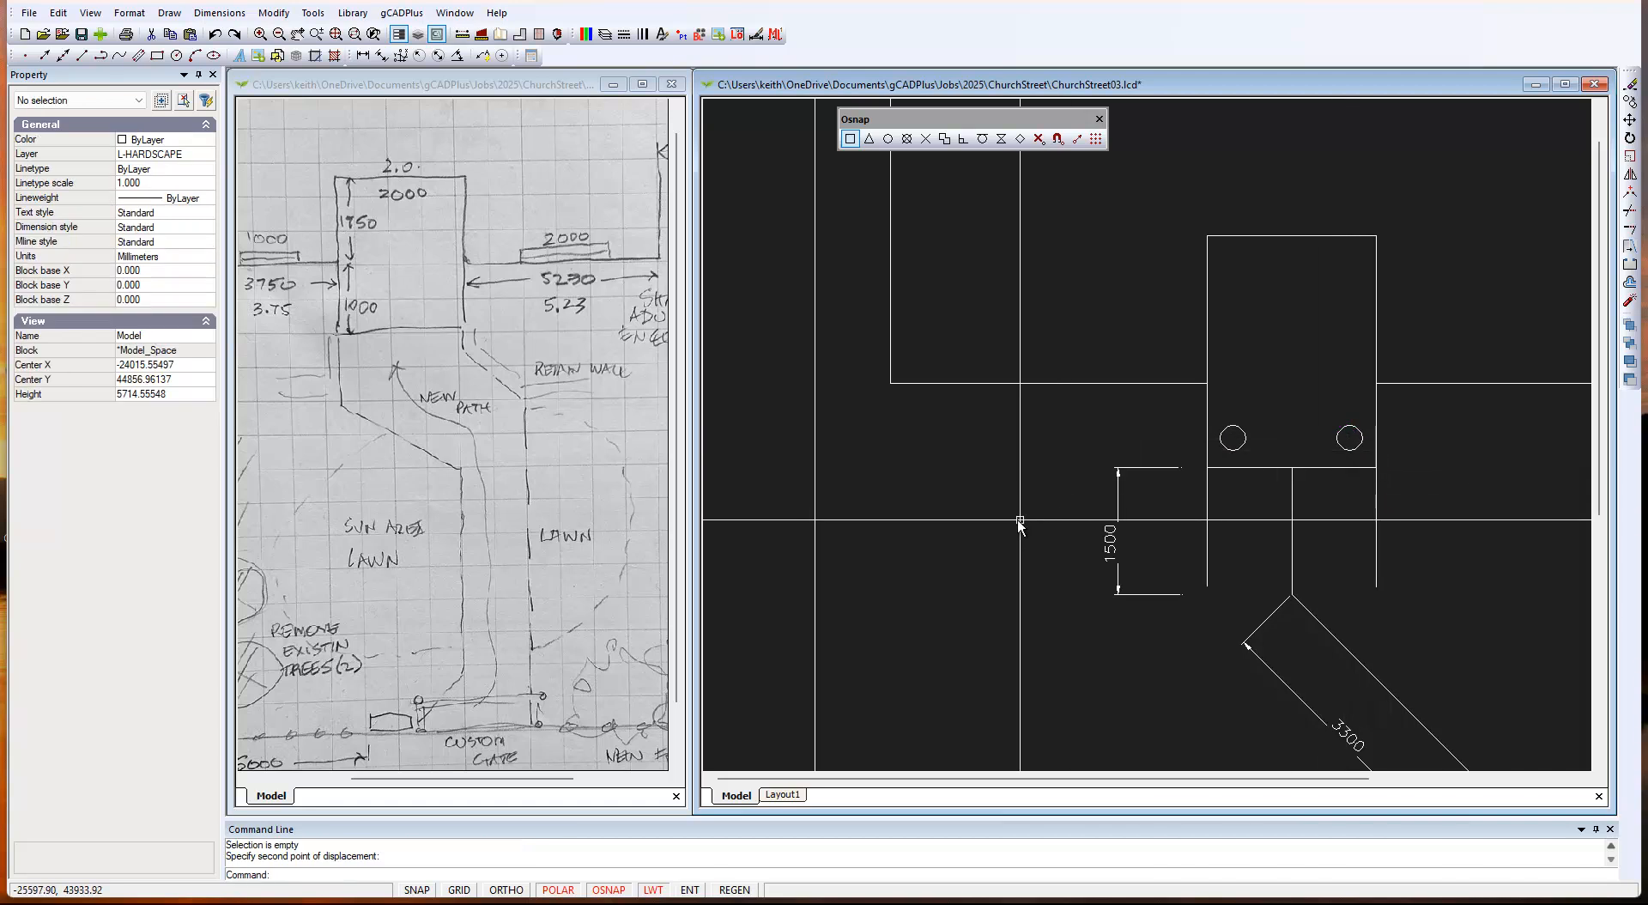
Select the four path lines running from the porch to the front boundary to check them, and clear the selection.
scroll(1028, 525, "down", 3)
middle_click_drag(1225, 563, 1148, 426)
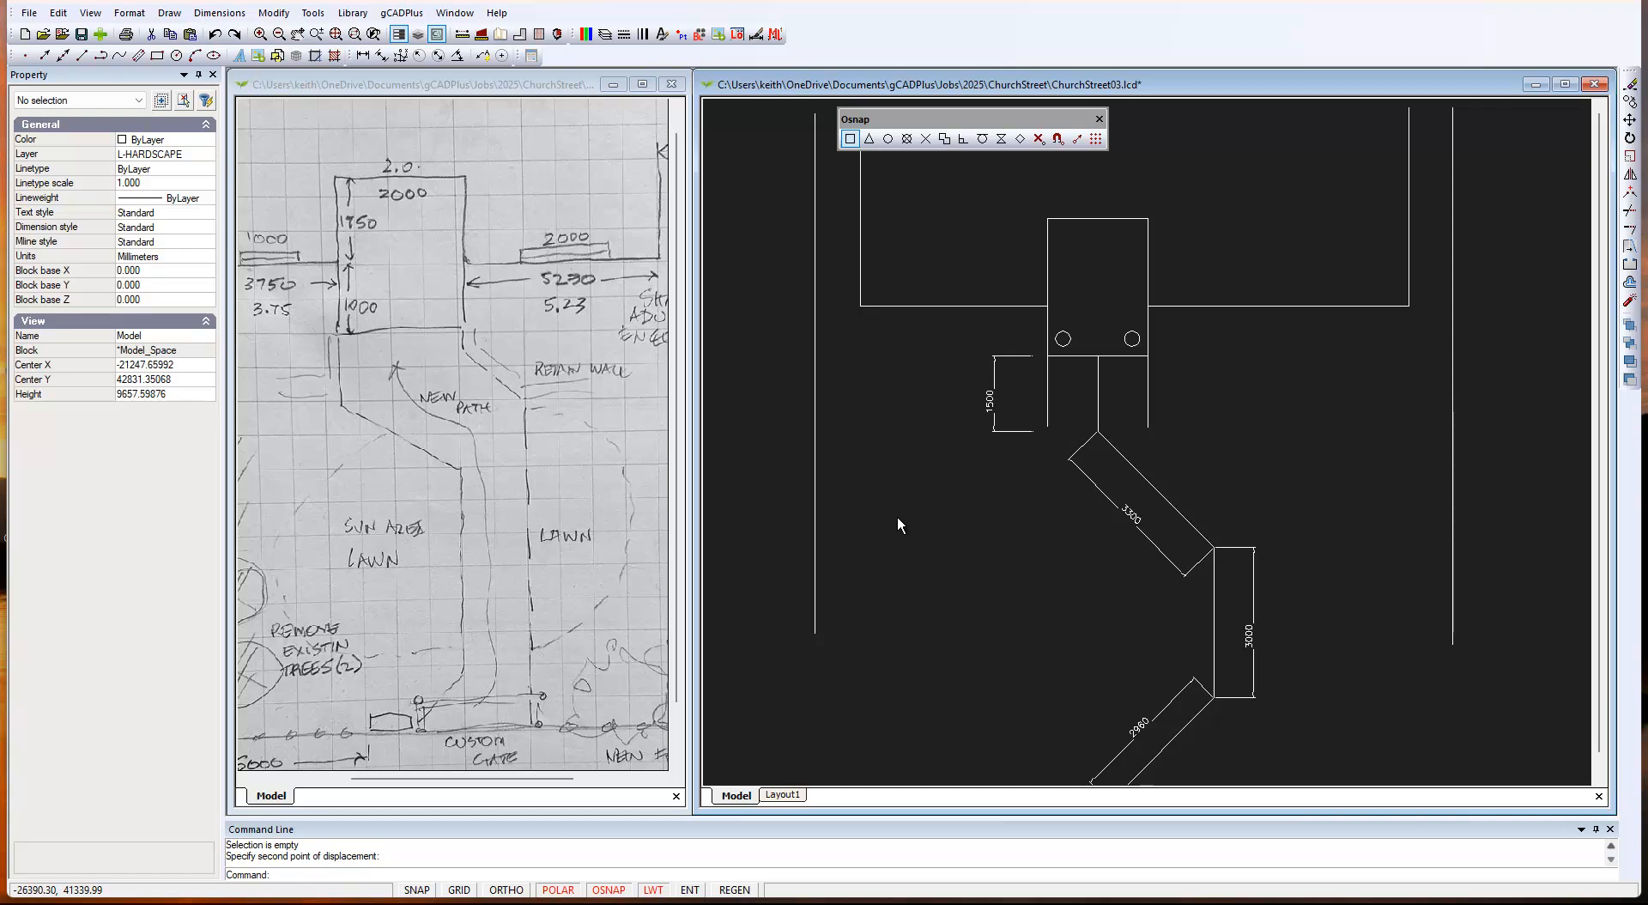
middle_click_drag(914, 537, 854, 527)
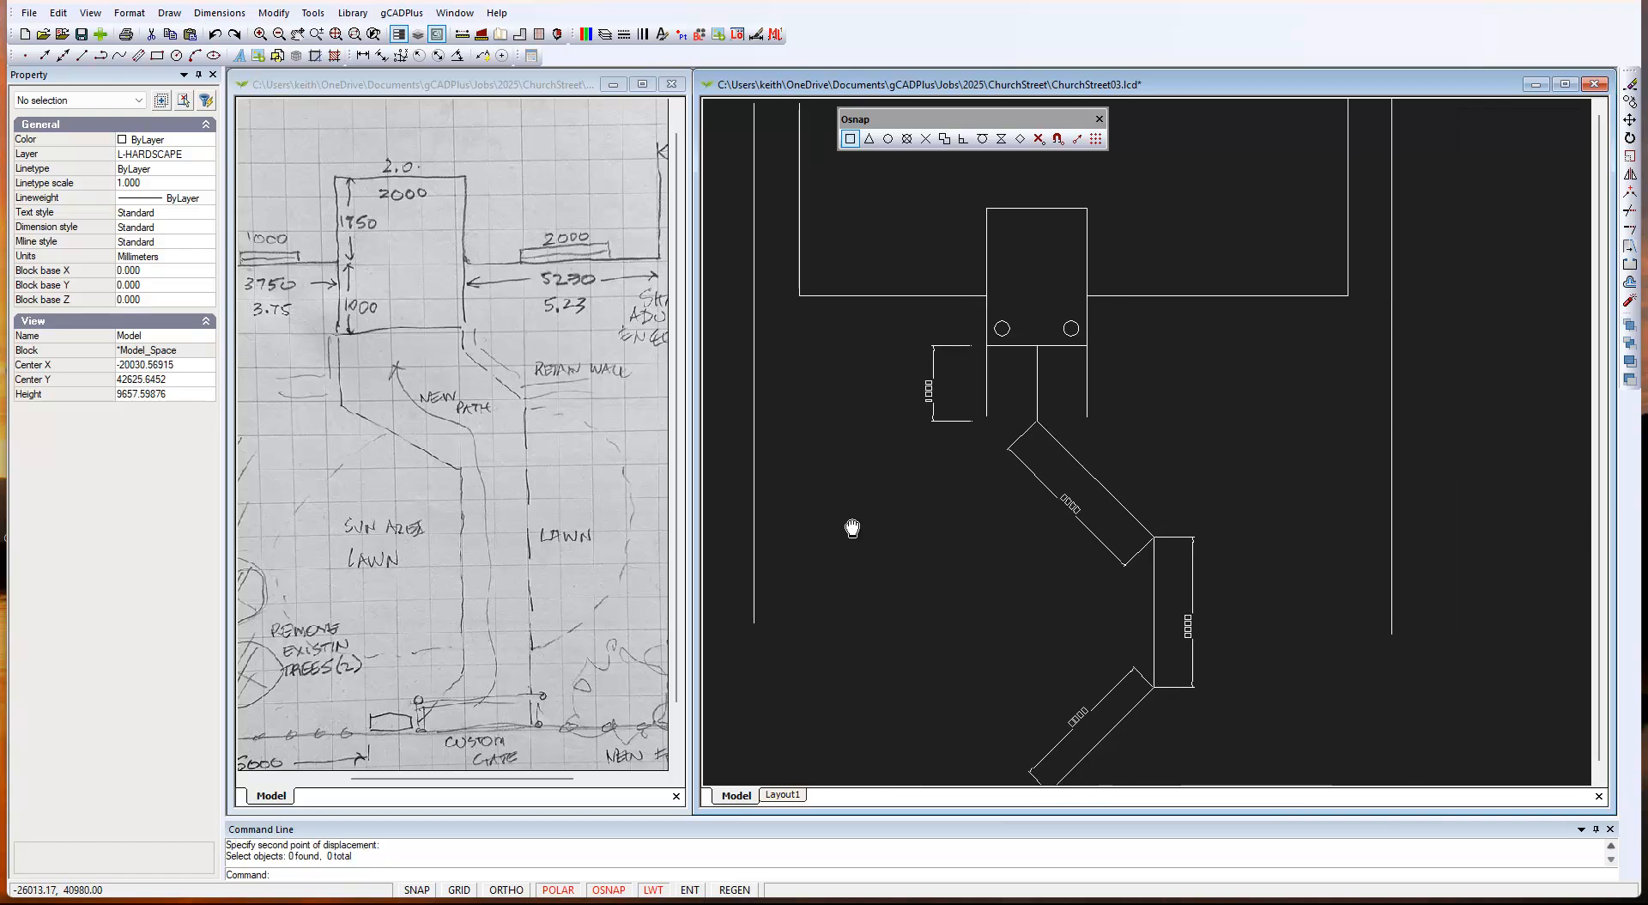
scroll(925, 437, "up", 1)
middle_click_drag(1013, 501, 879, 497)
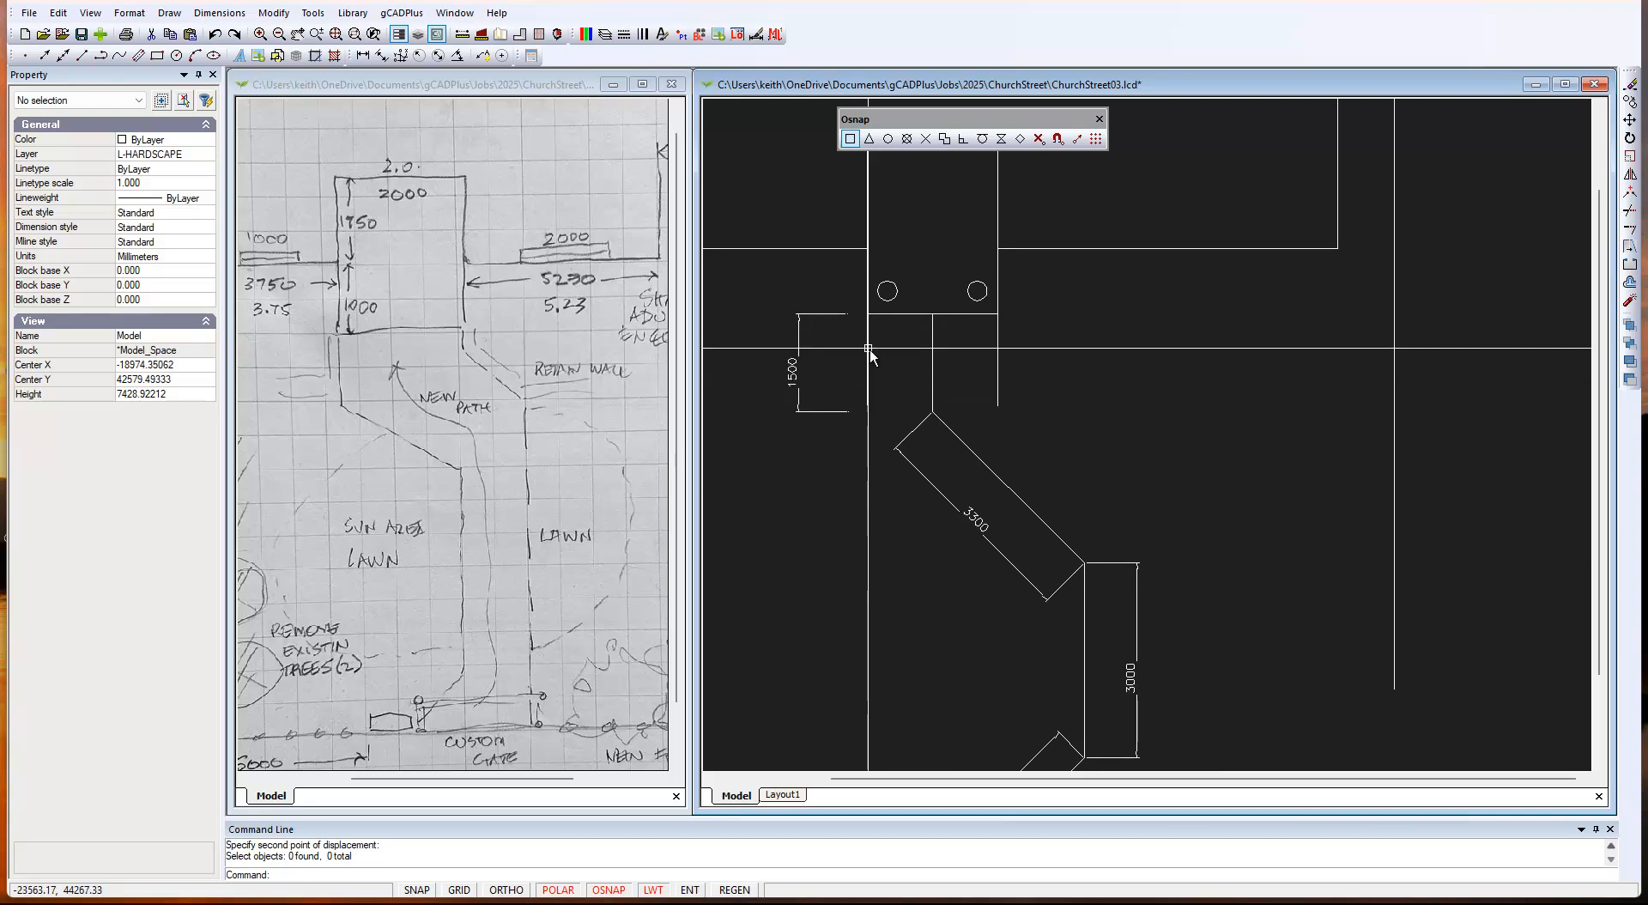
left_click(932, 373)
left_click(993, 472)
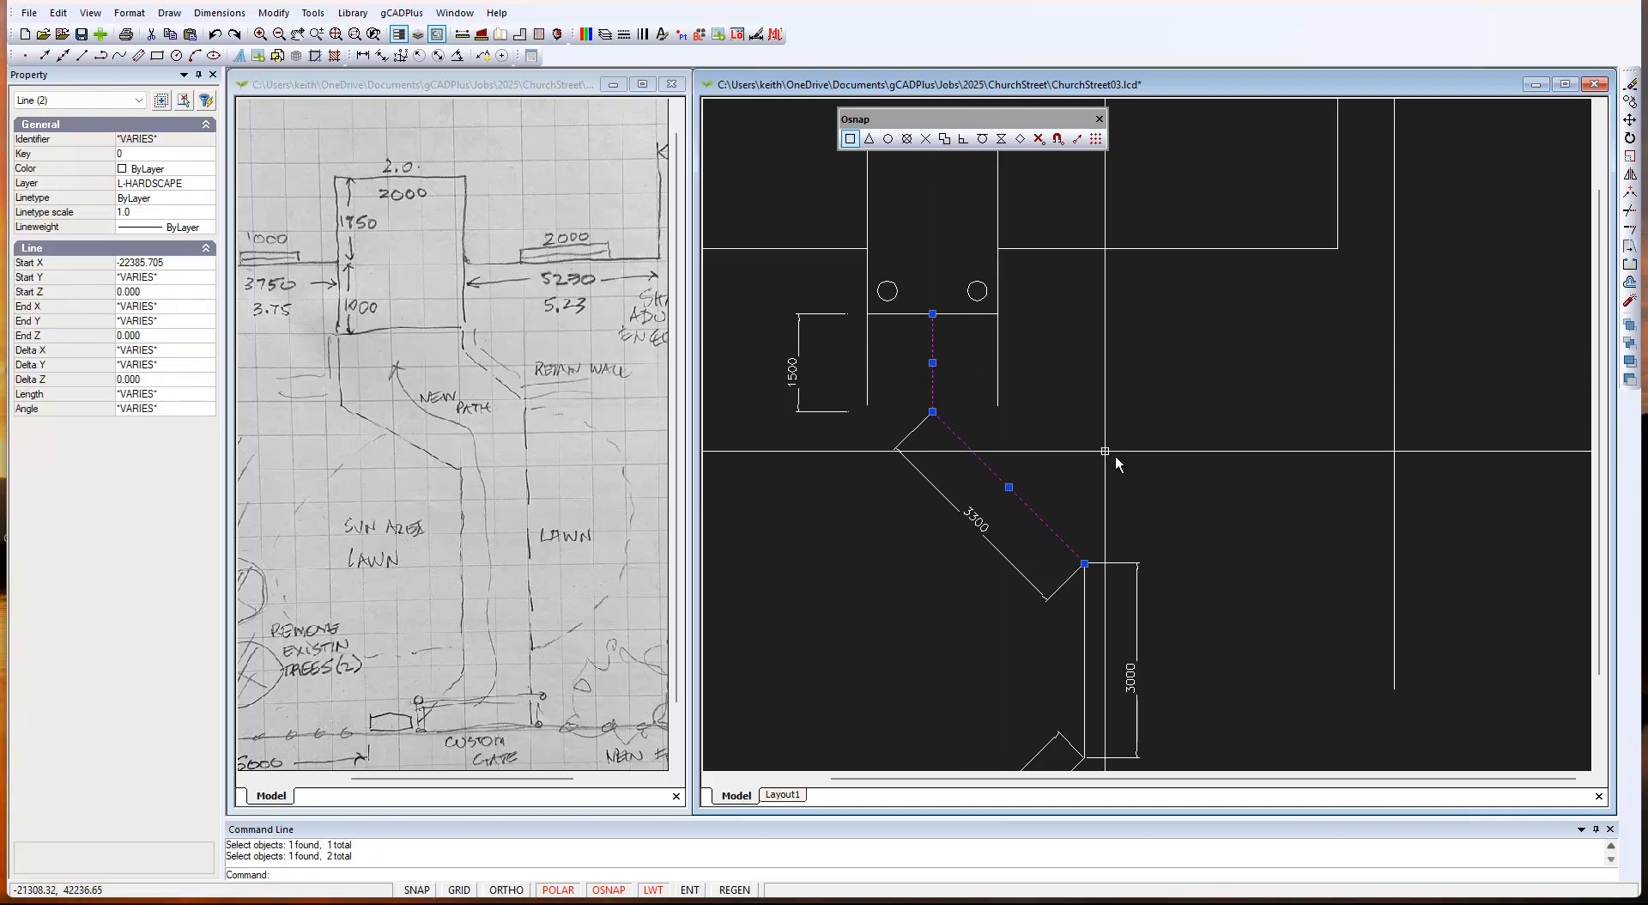
left_click(1084, 678)
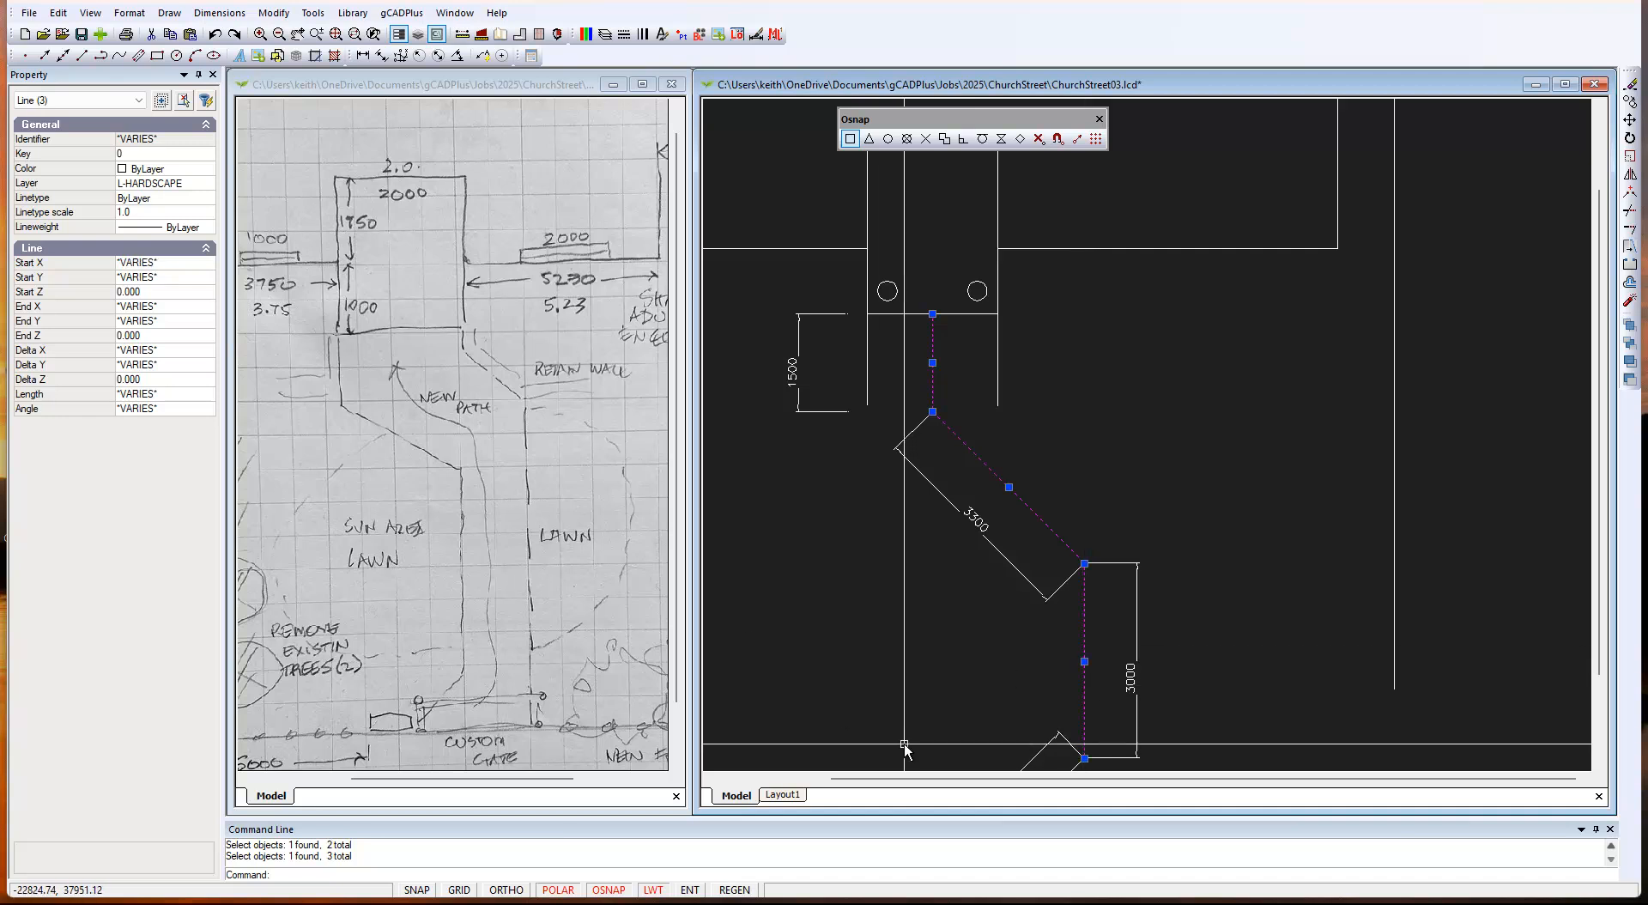
middle_click_drag(1044, 436, 1071, 324)
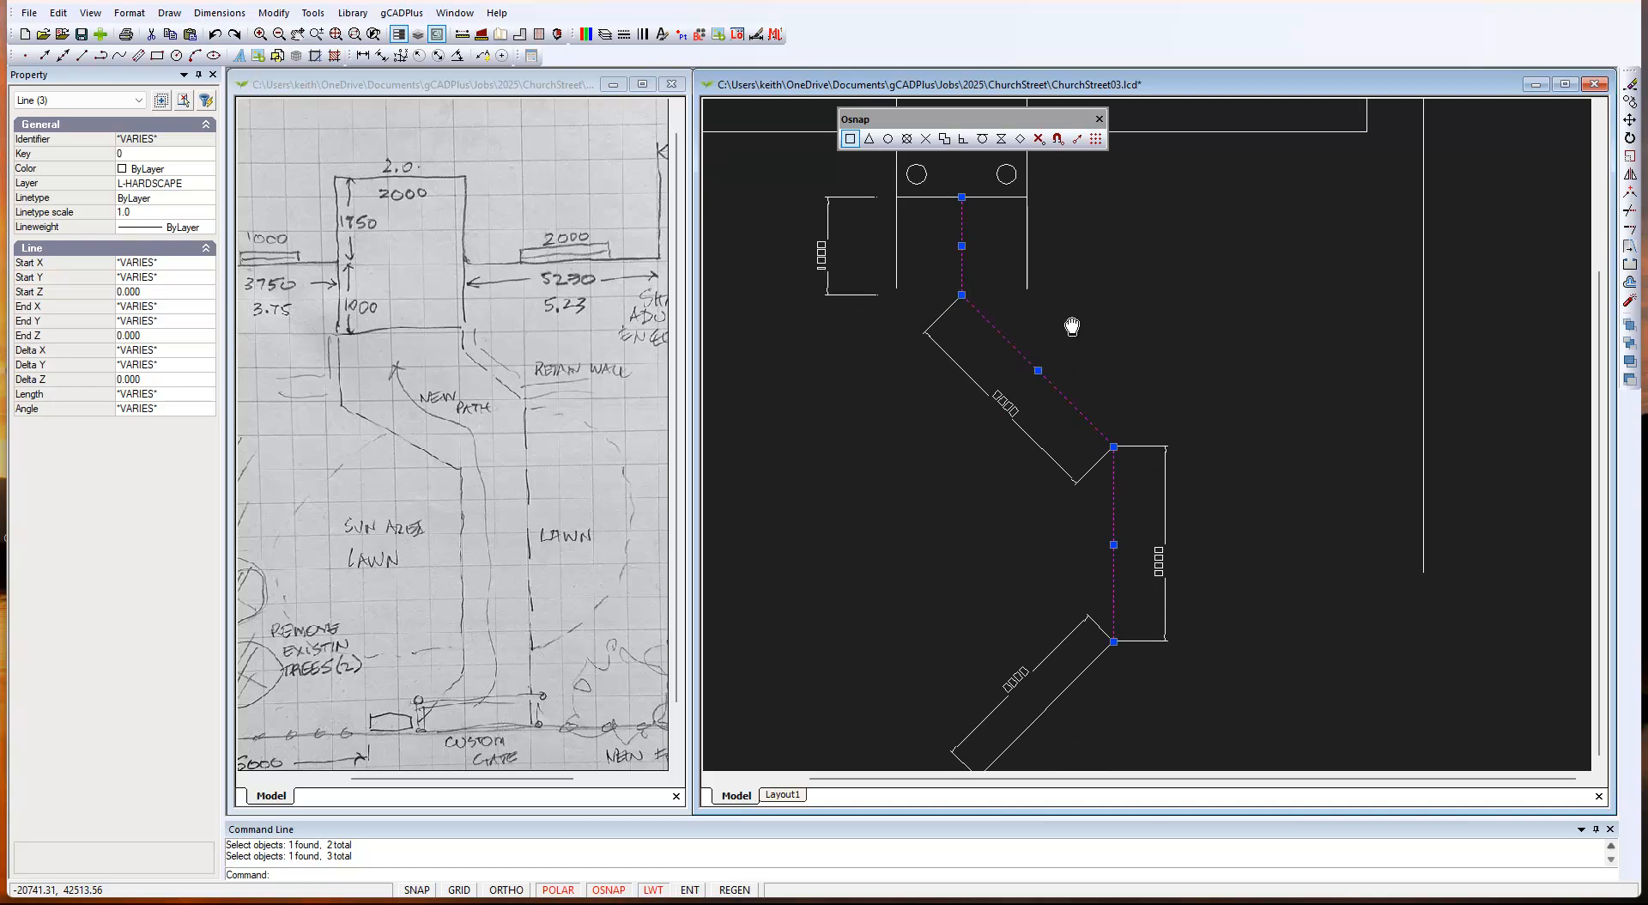
left_click(1057, 700)
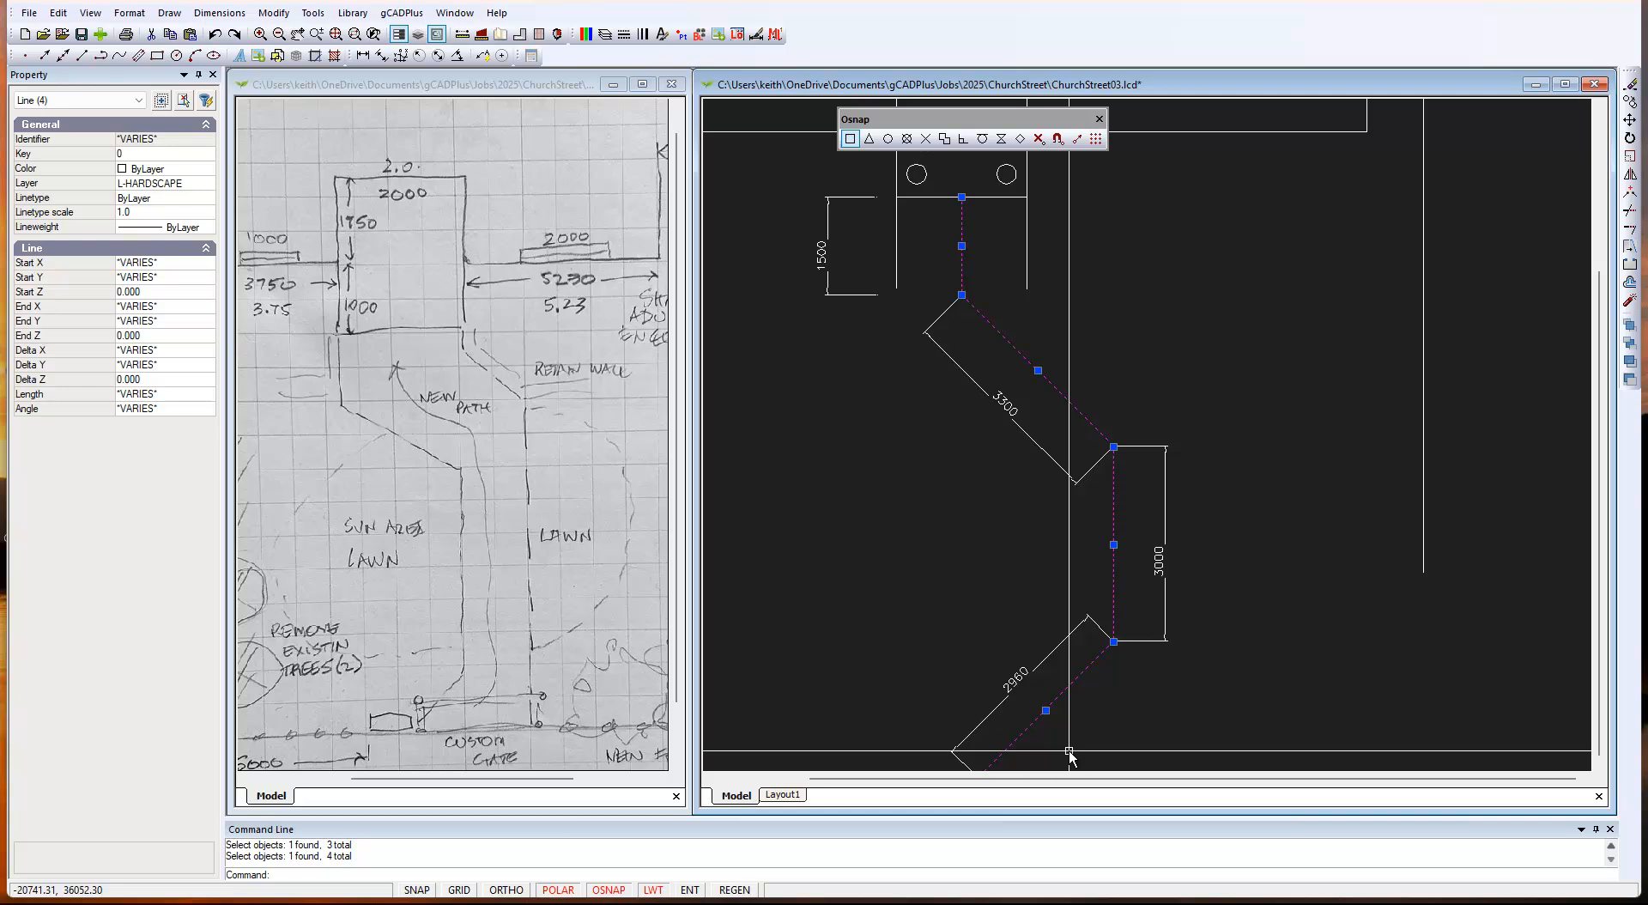
key("Escape")
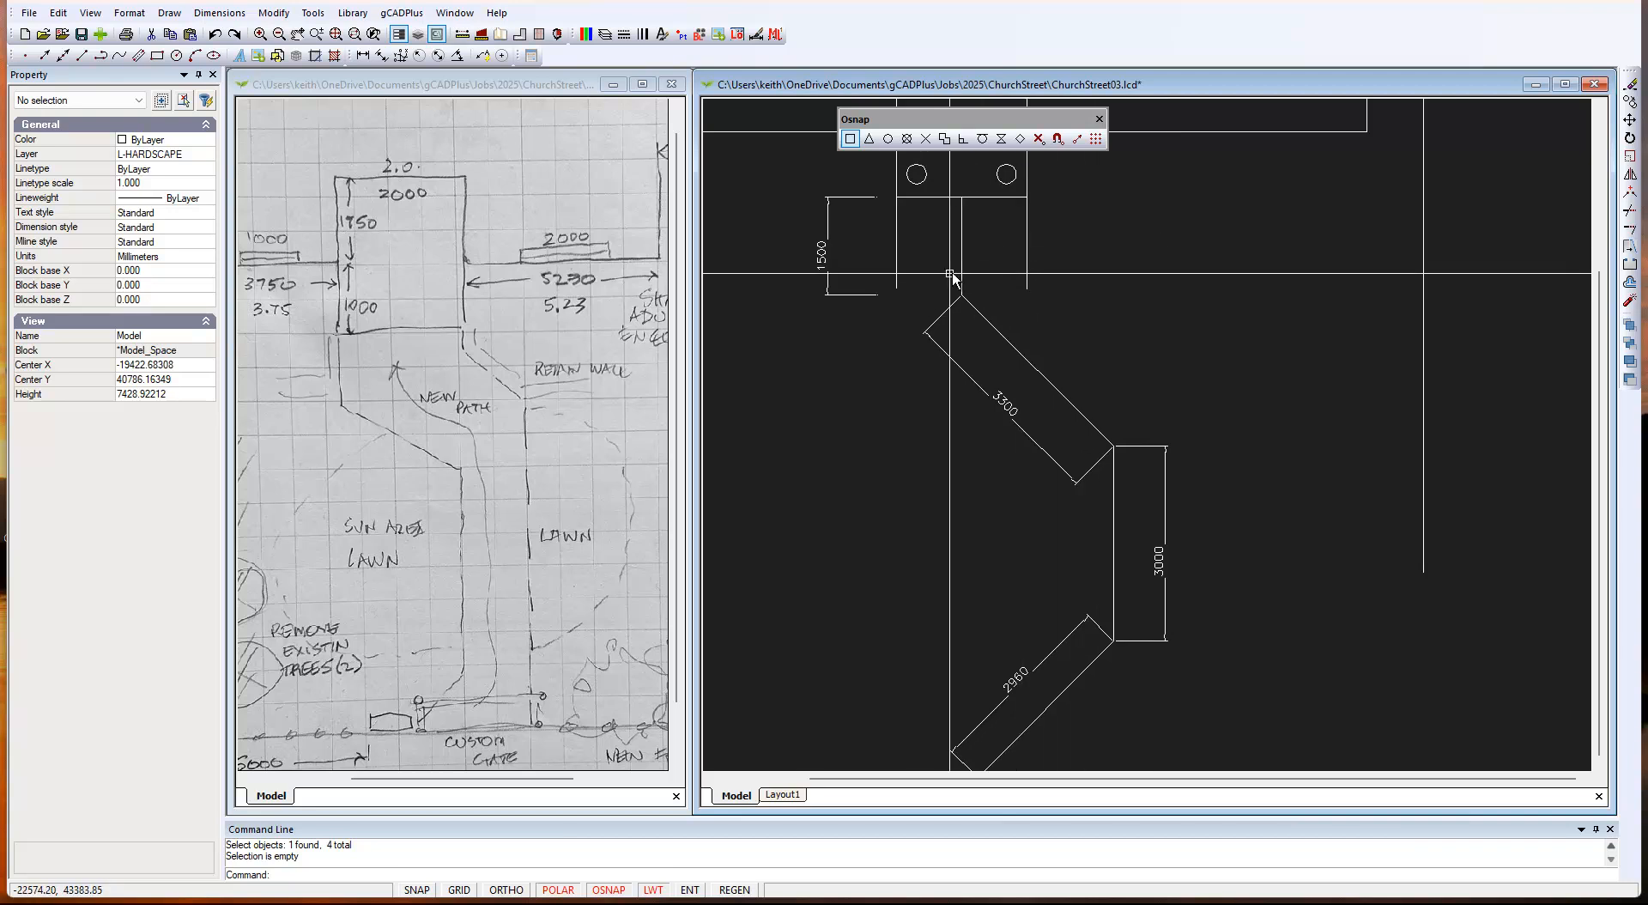
Set the current color to Red and the current lineweight to 0.40 mm.
left_click(208, 139)
left_click(207, 141)
left_click(196, 185)
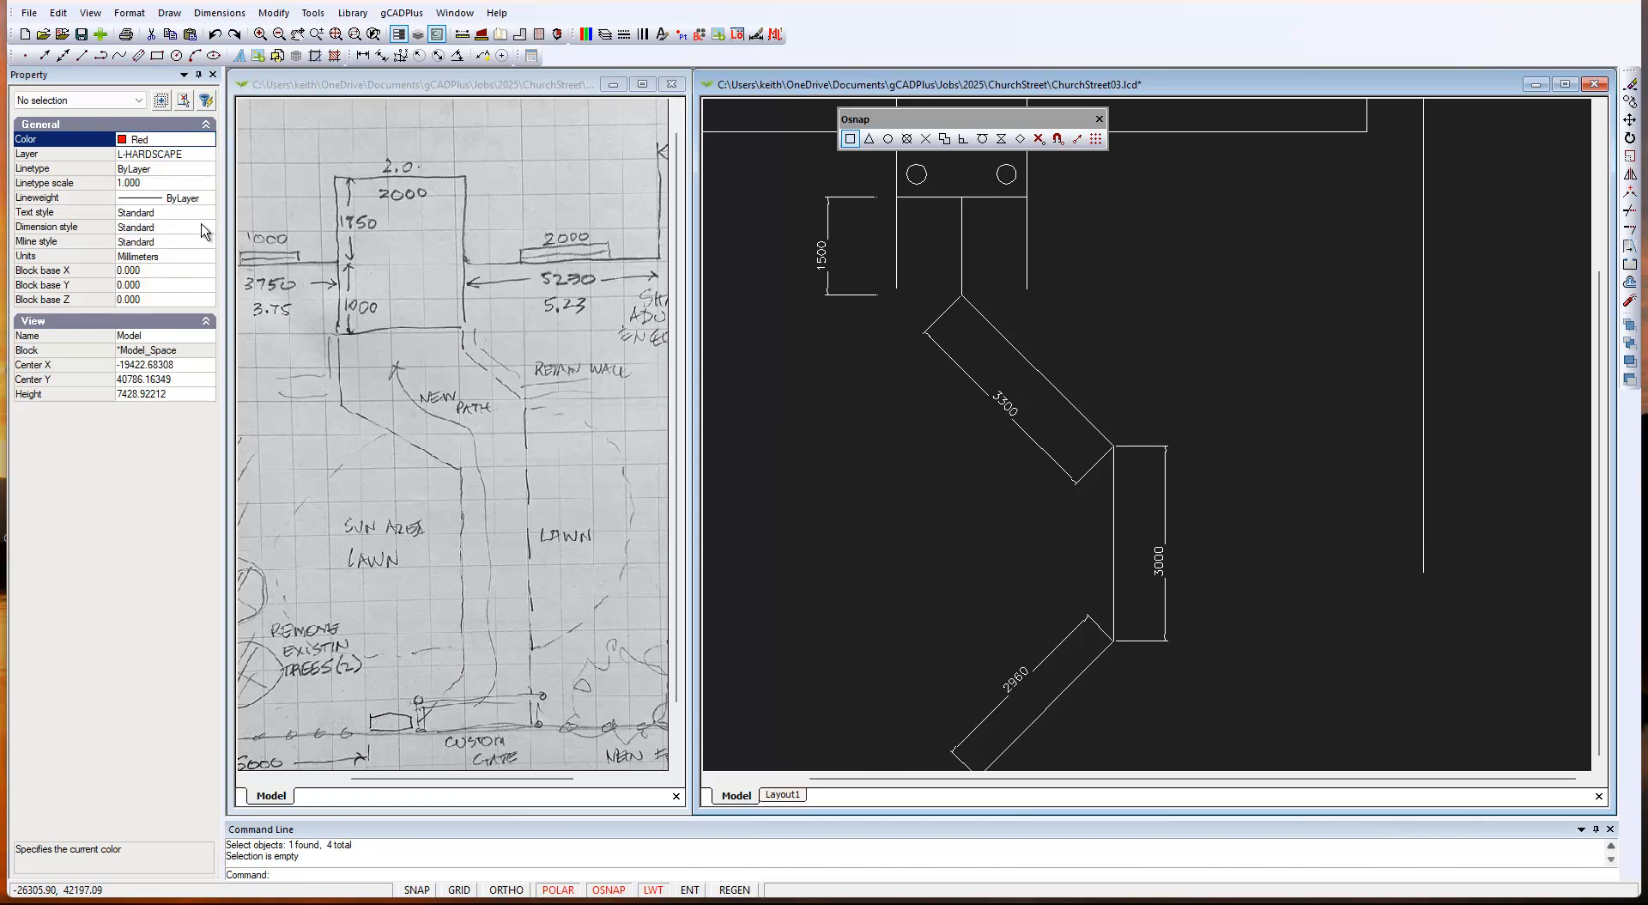
left_click(211, 198)
left_click(208, 199)
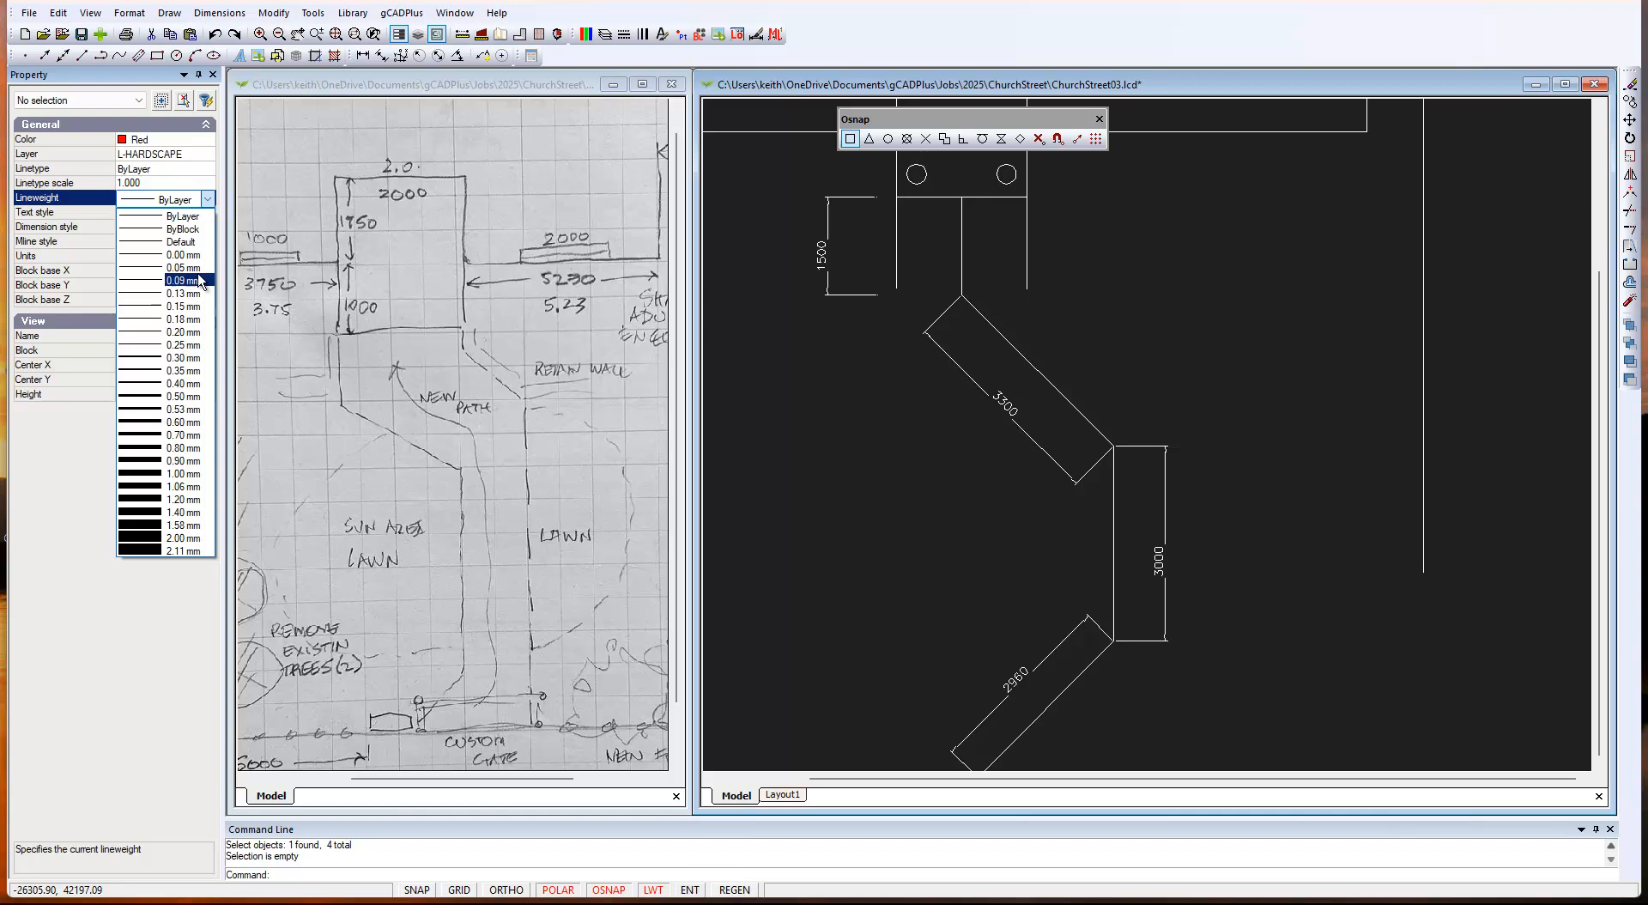
left_click(182, 383)
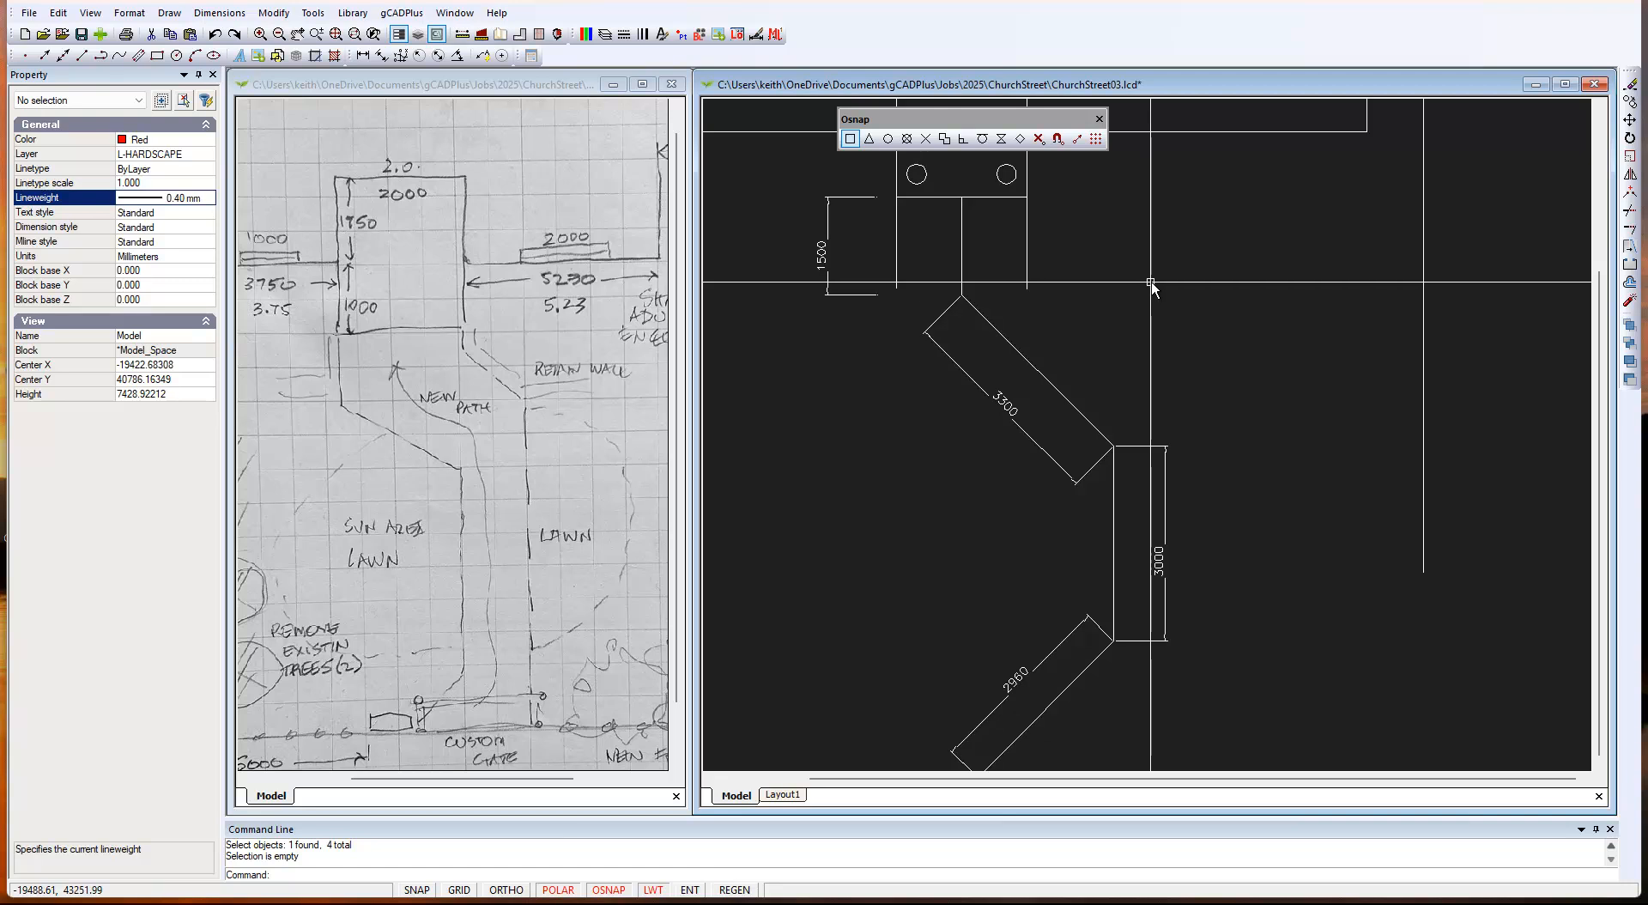
Turn off the running Endpoint object snap mode in the drafting settings.
left_click(169, 13)
left_click(196, 26)
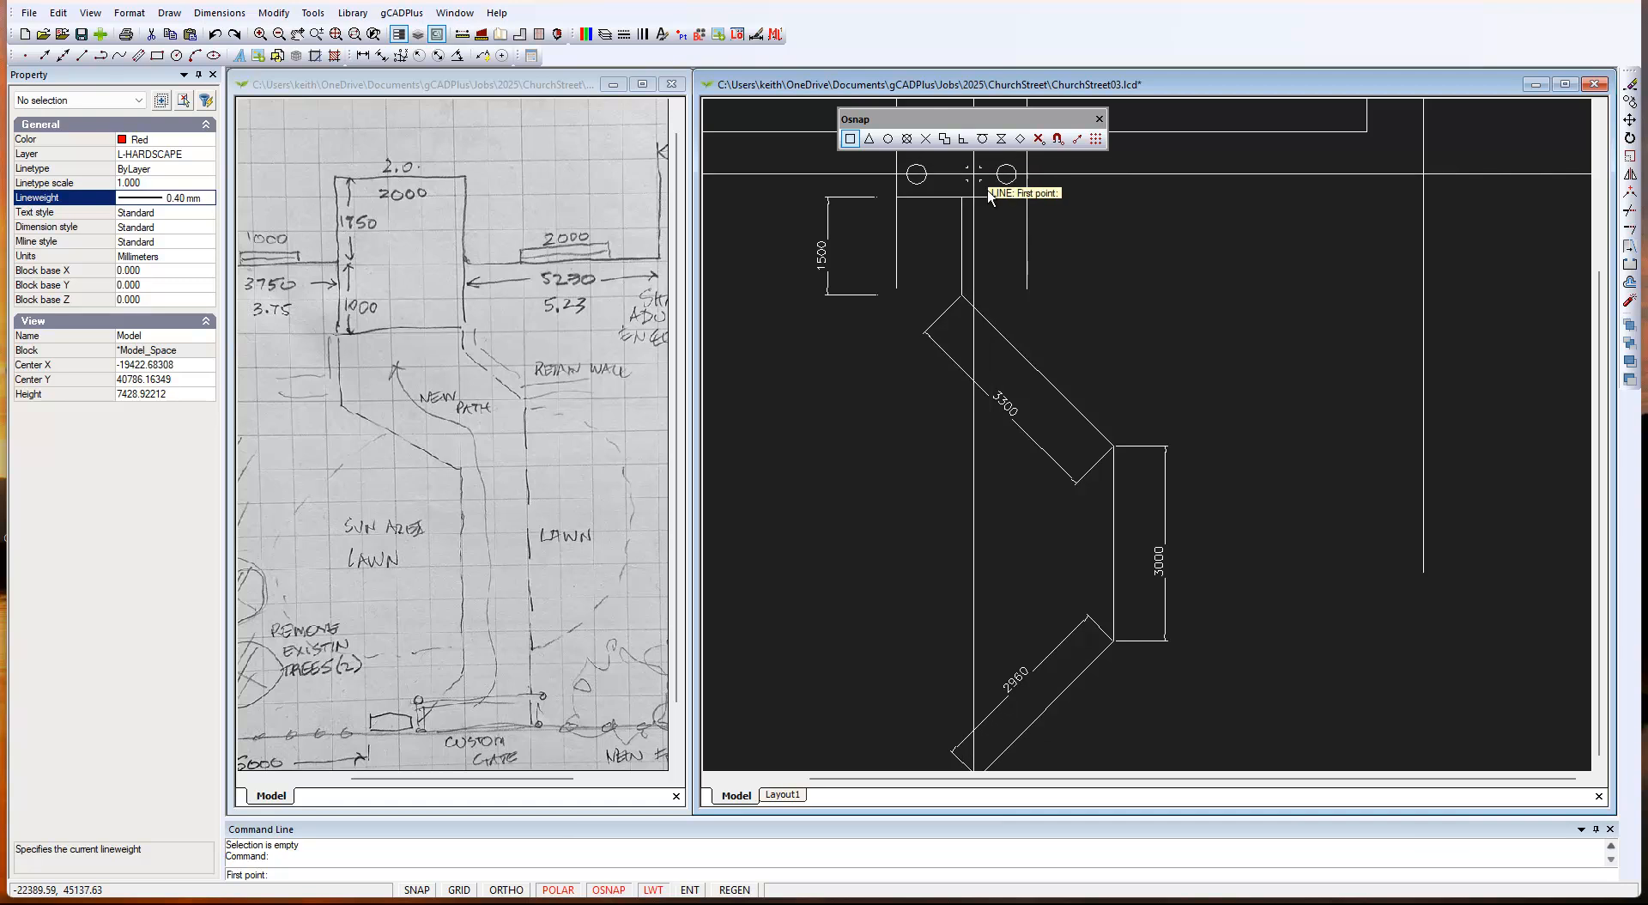
left_click(1057, 138)
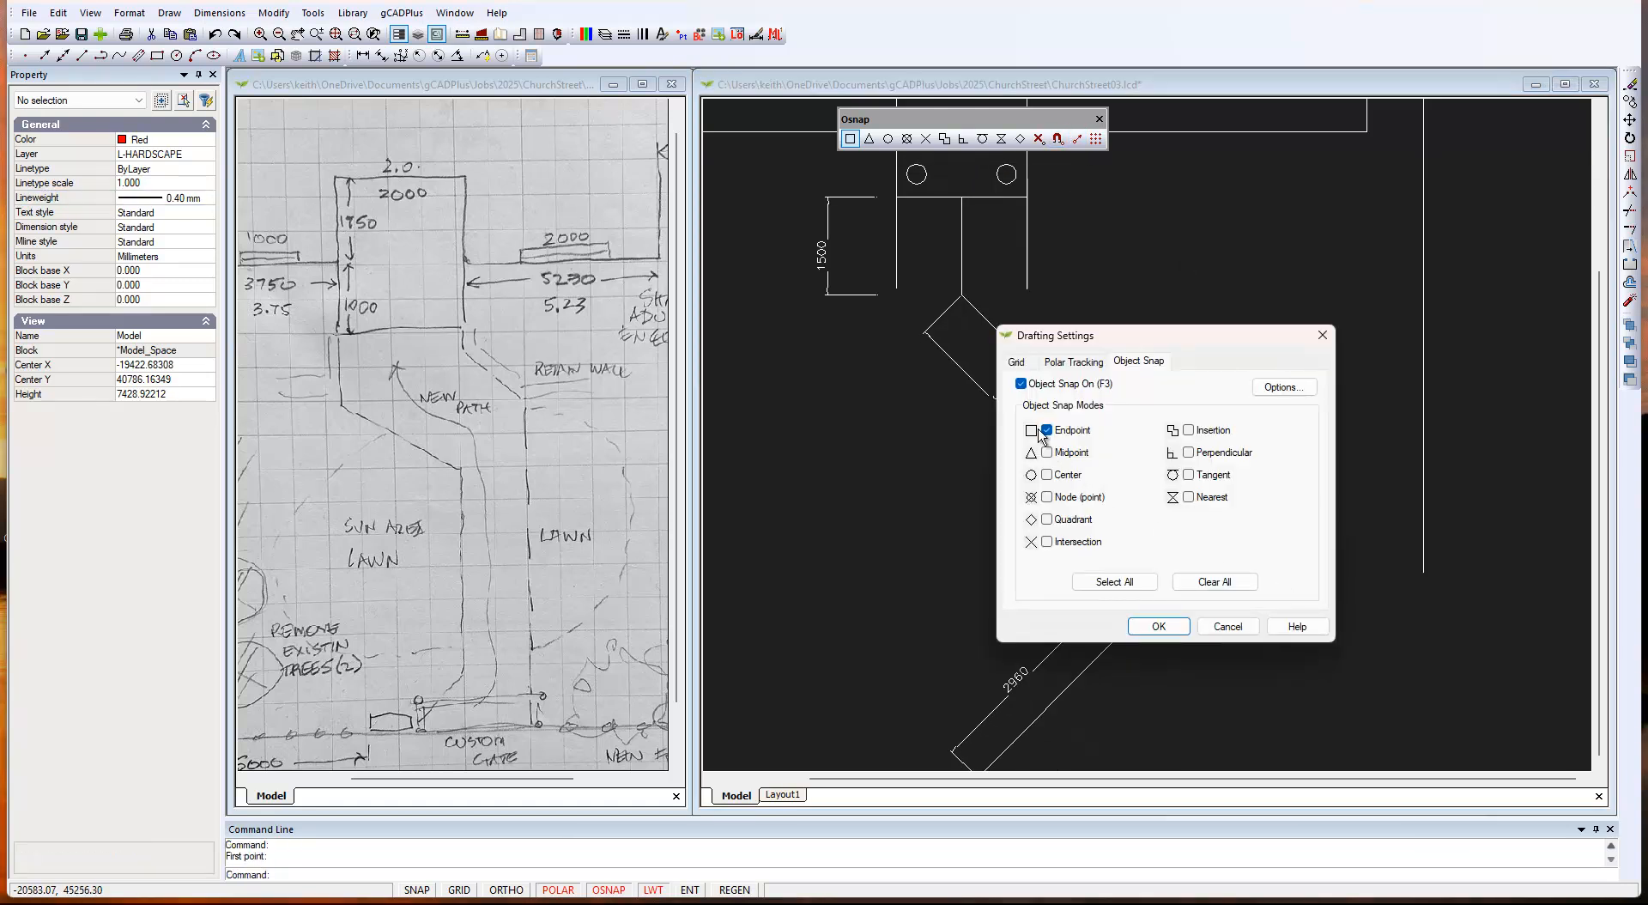
left_click(1047, 431)
left_click(1167, 634)
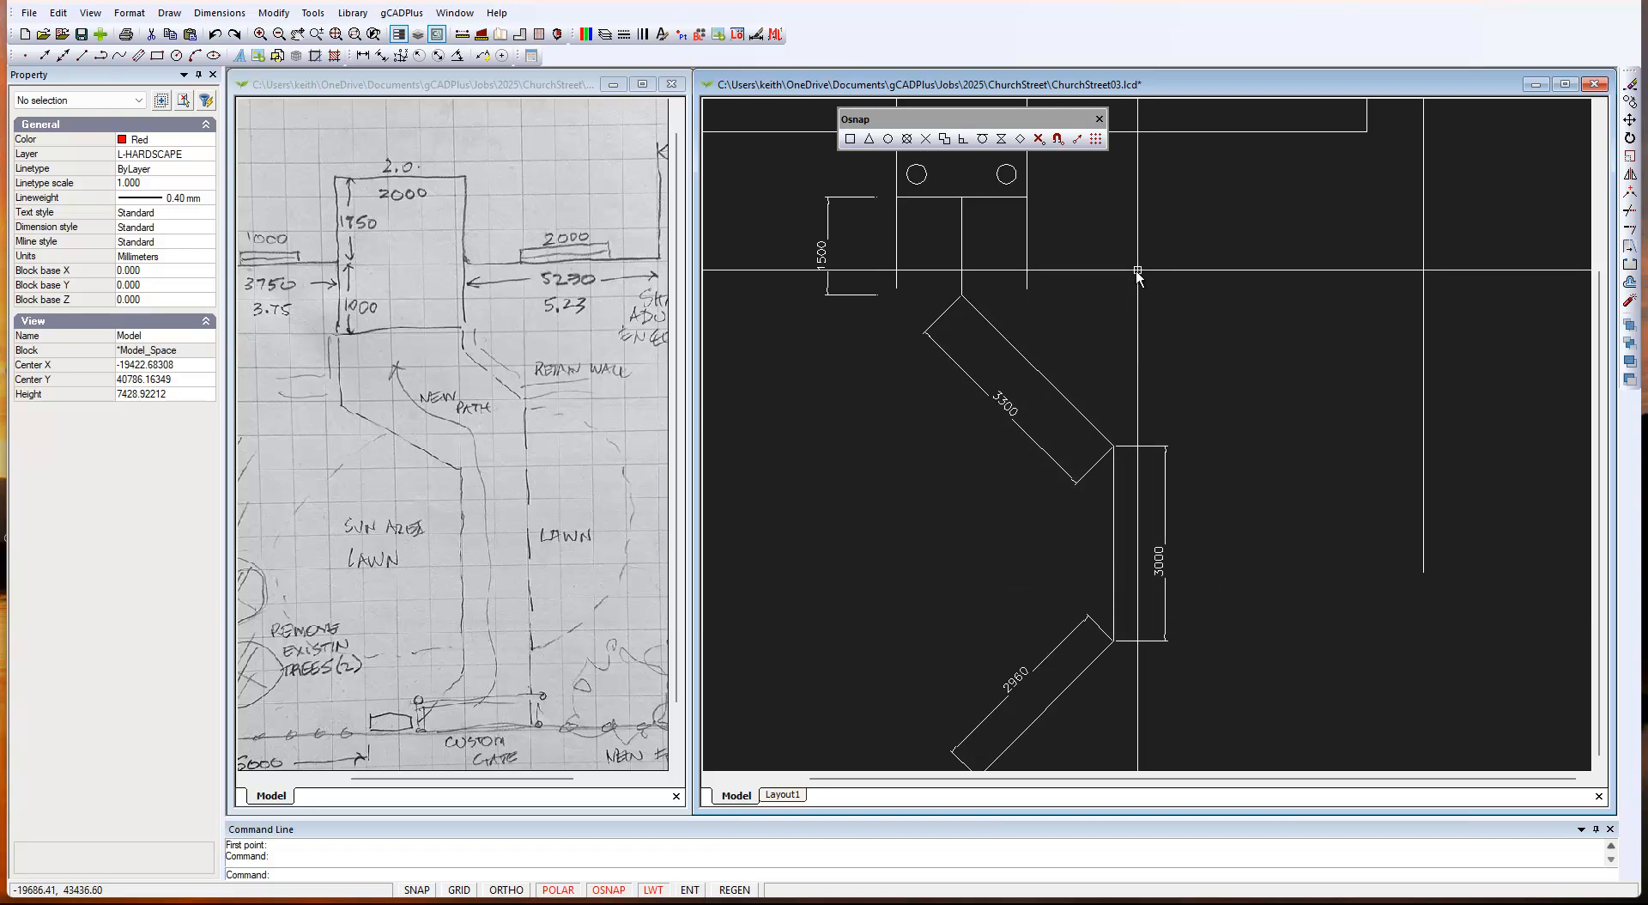
Draw the path lines from the midpoint of the porch's lower edge: 1500 at 270°, 3300 at 315°, 3000 at 270° and 2970 at 225°.
right_click(1108, 321)
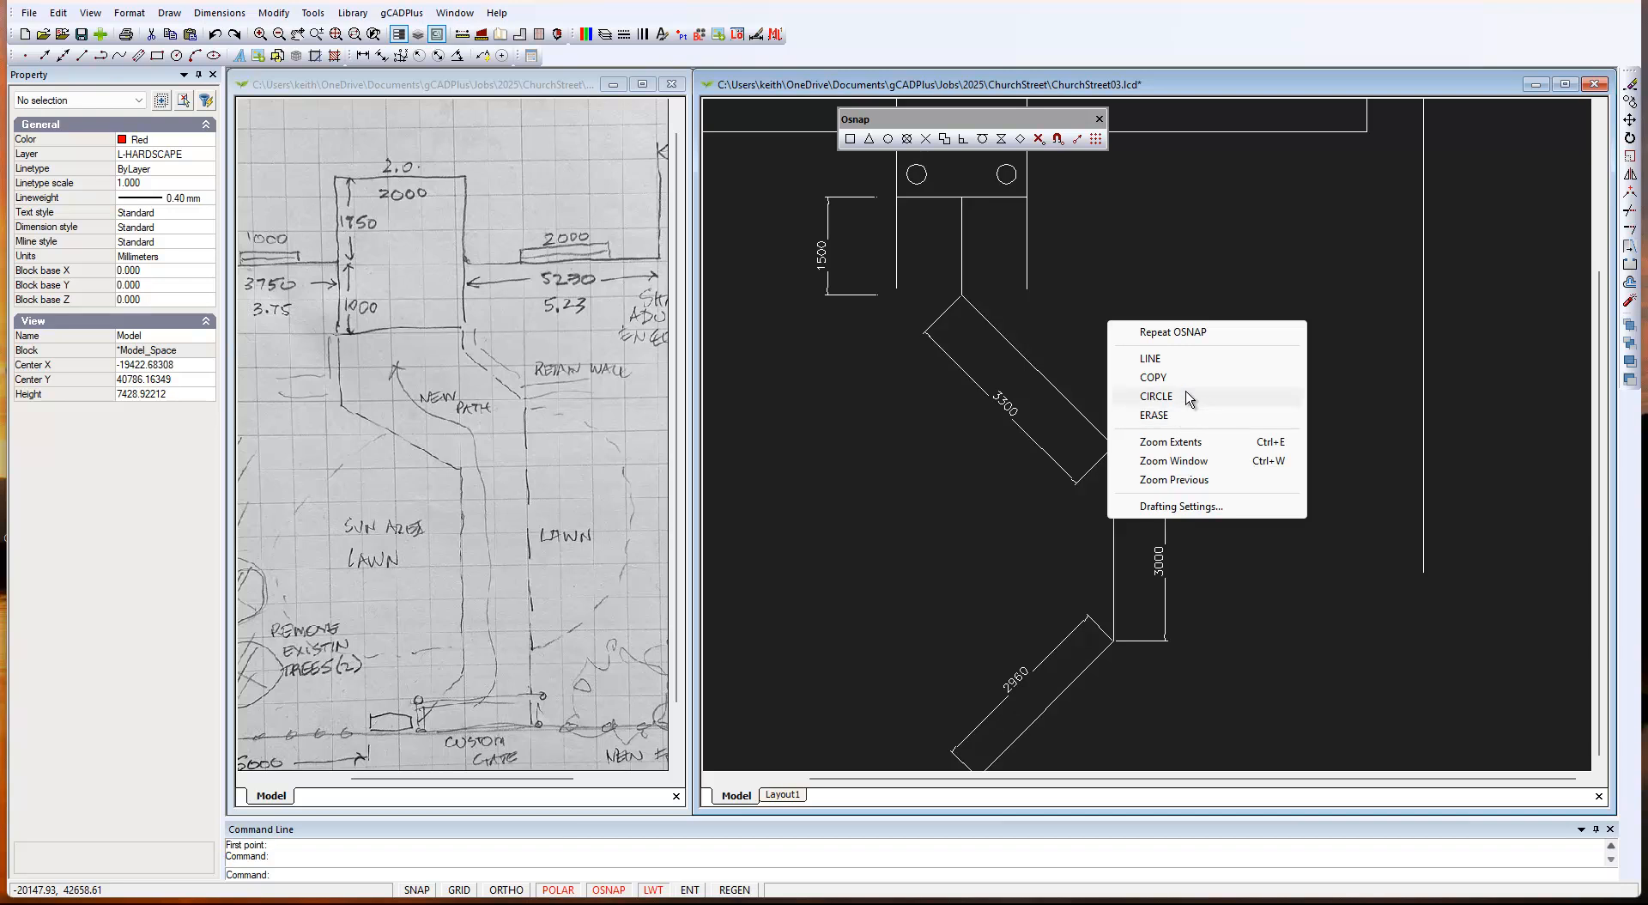
left_click(1164, 358)
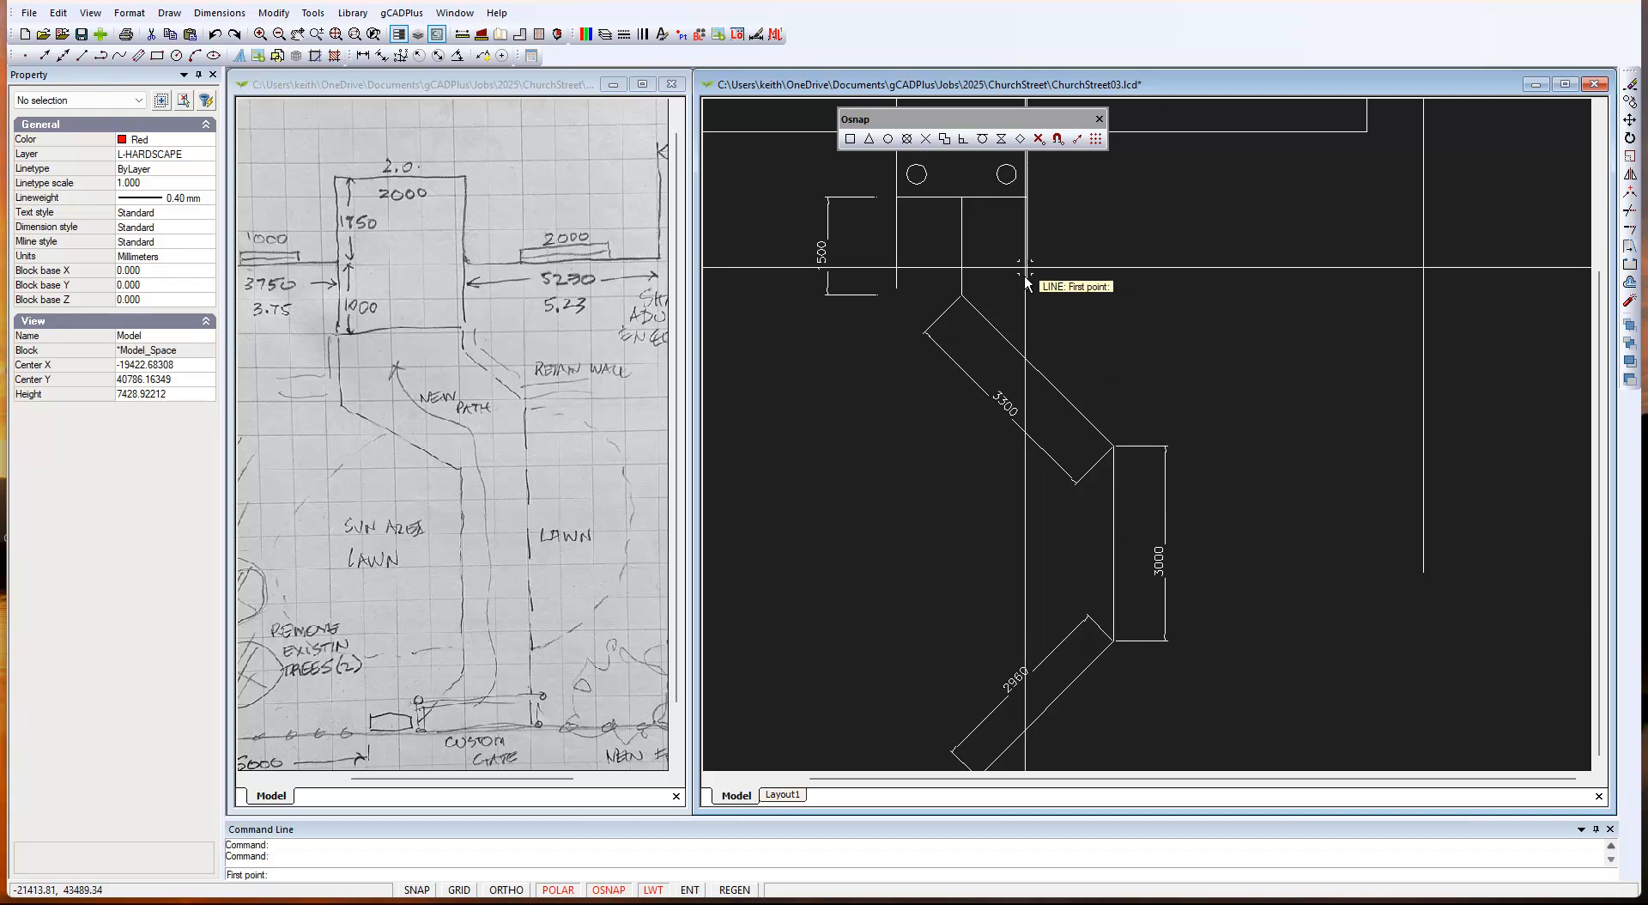
scroll(966, 209, "up", 2)
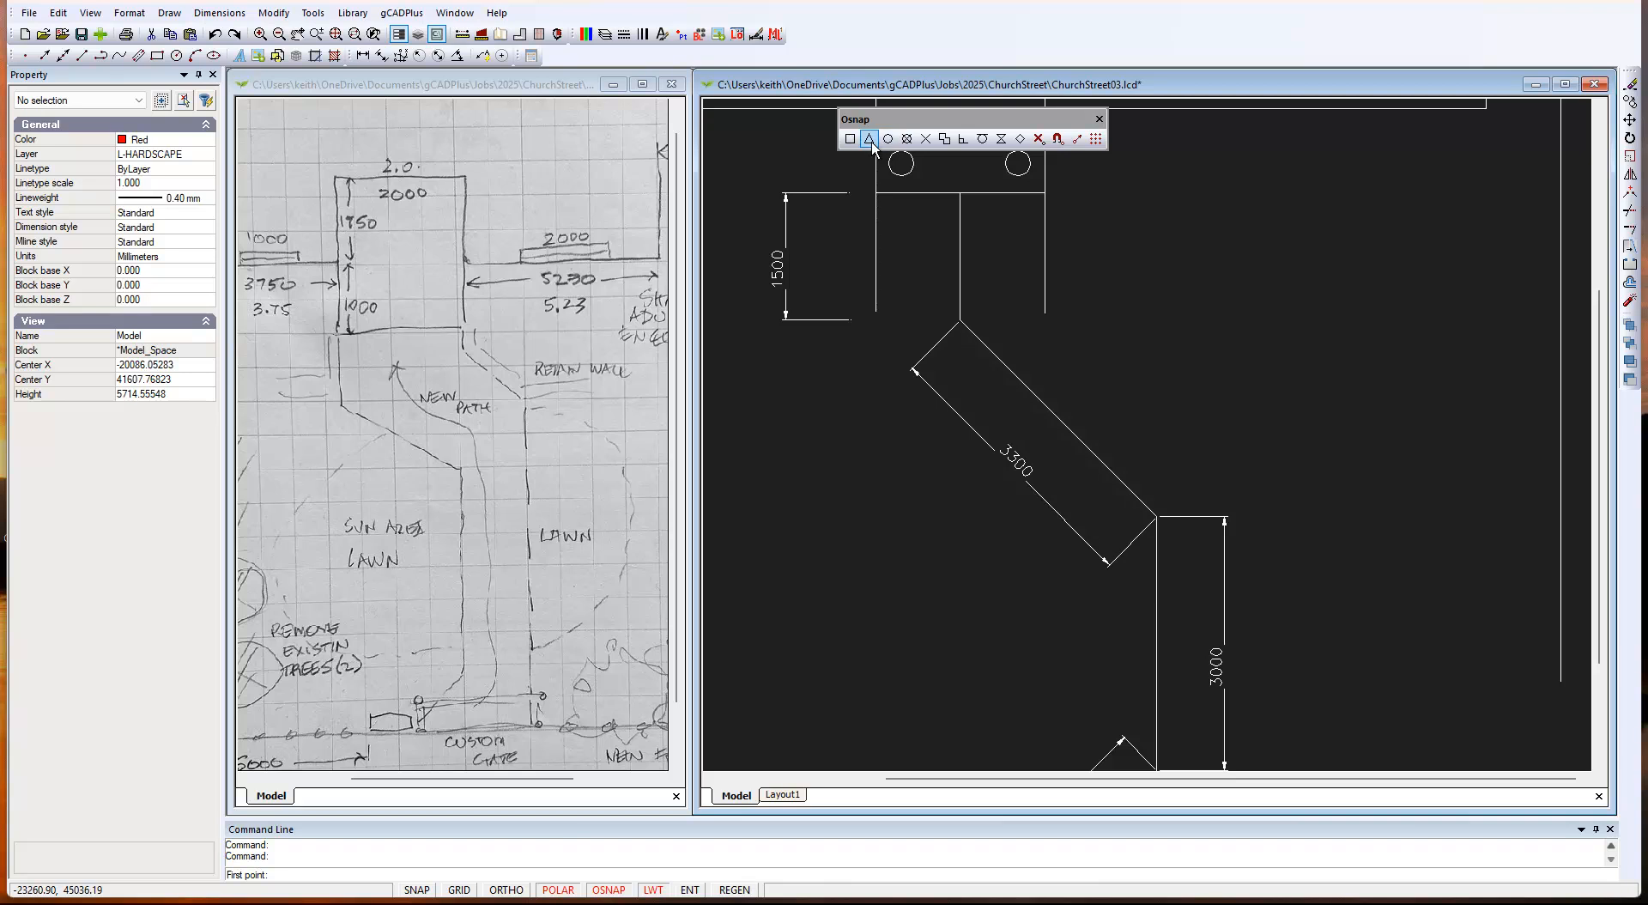
left_click(980, 190)
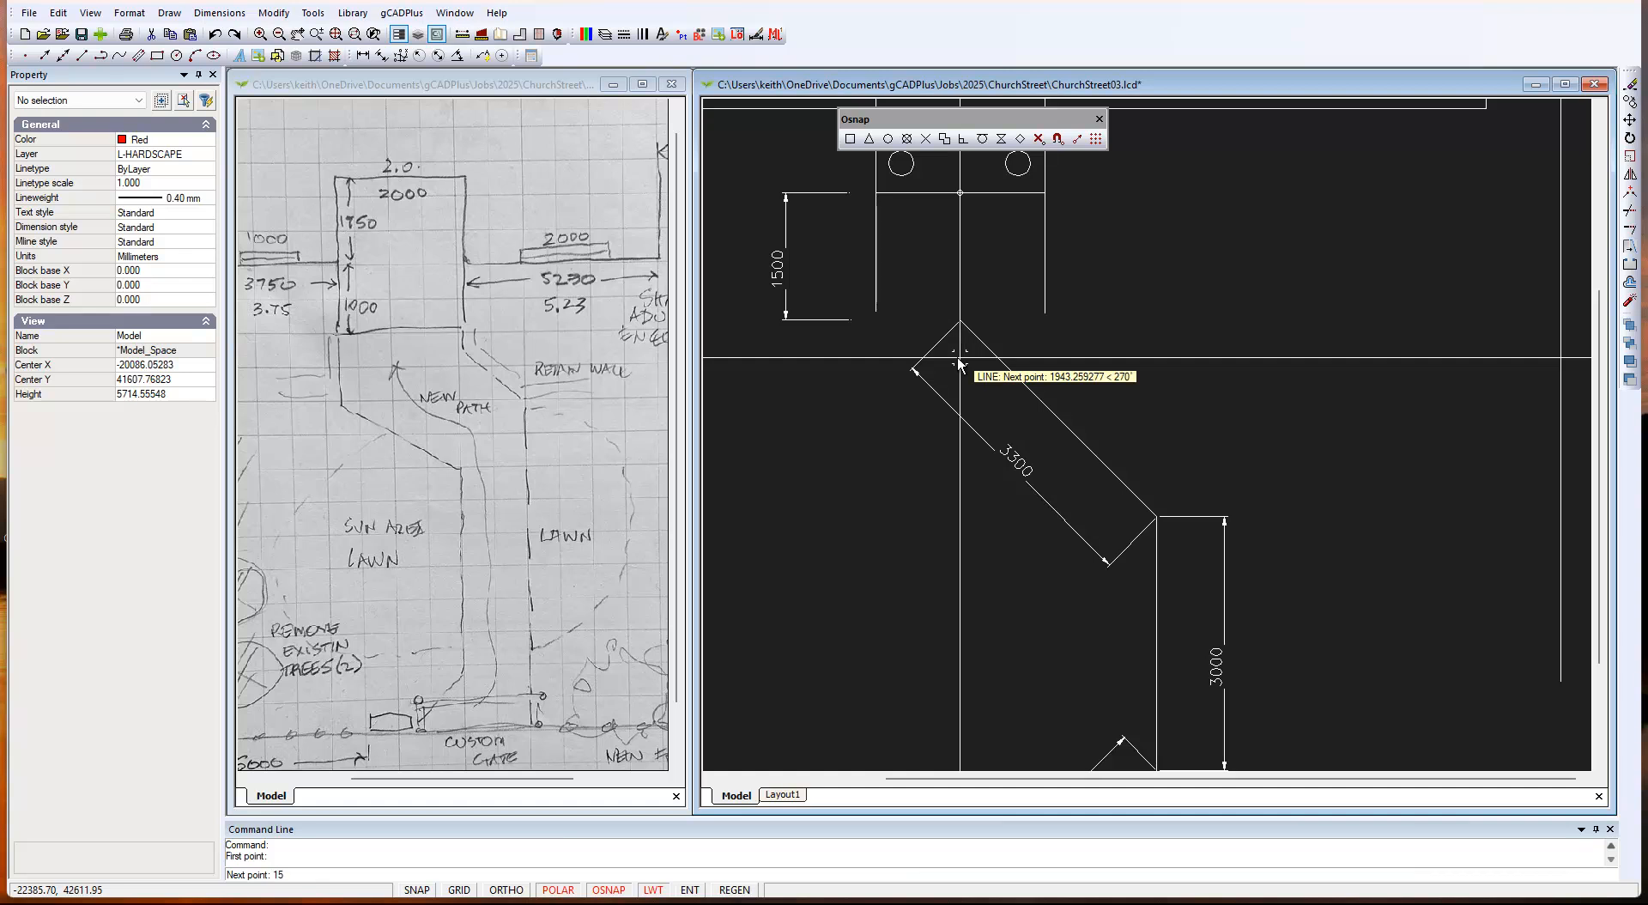
key("Return")
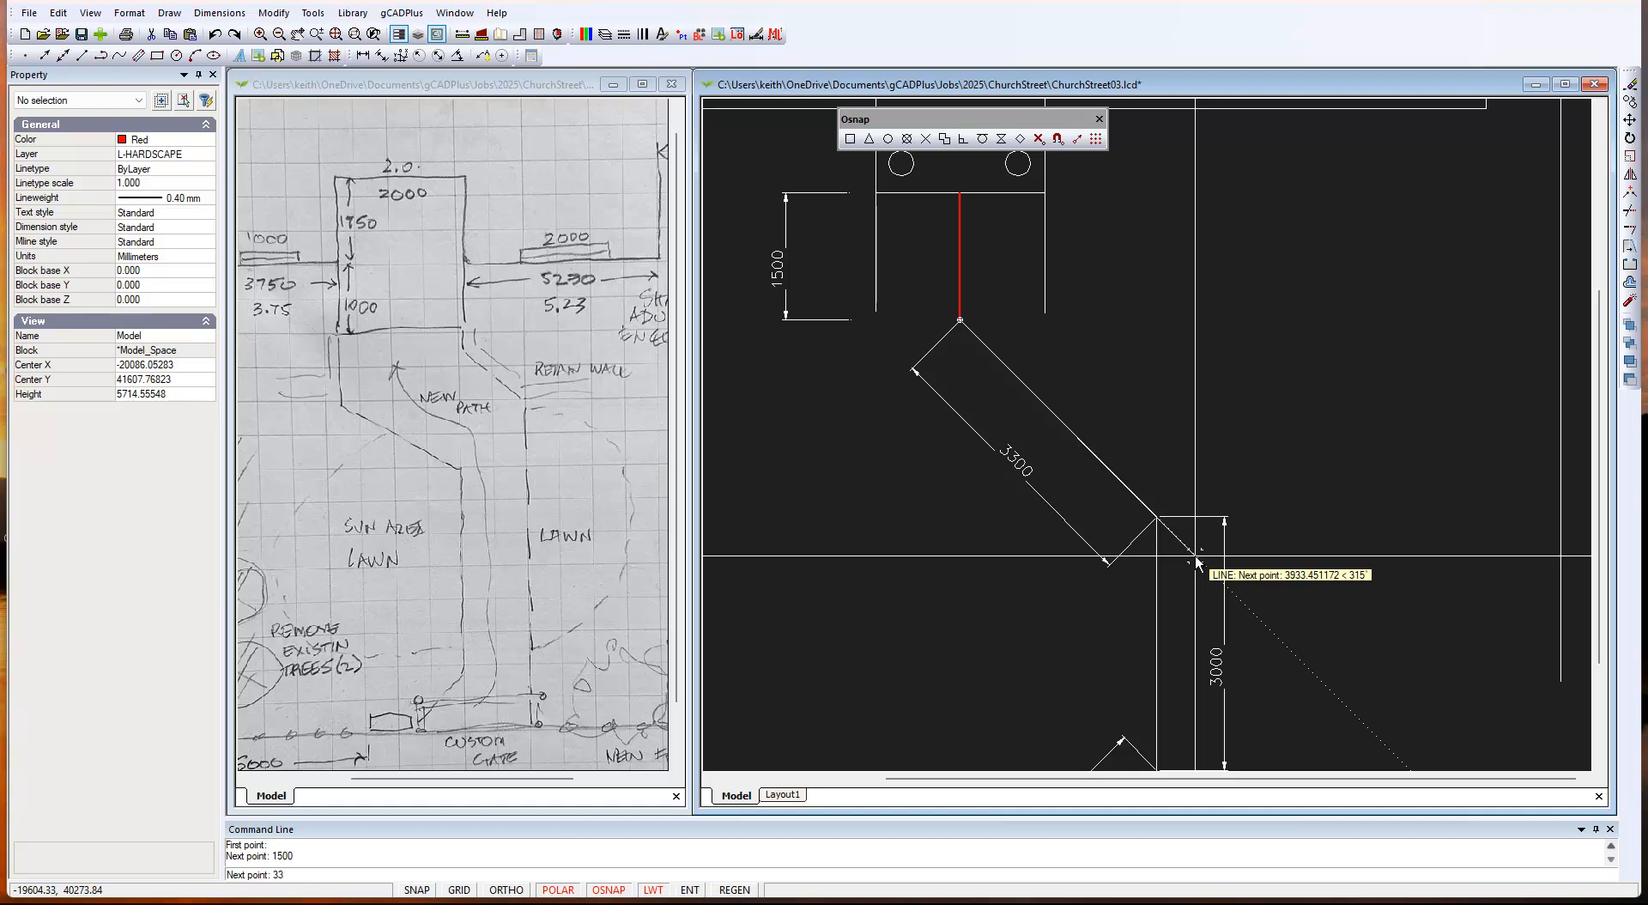
key("Return")
middle_click_drag(1185, 552, 1188, 140)
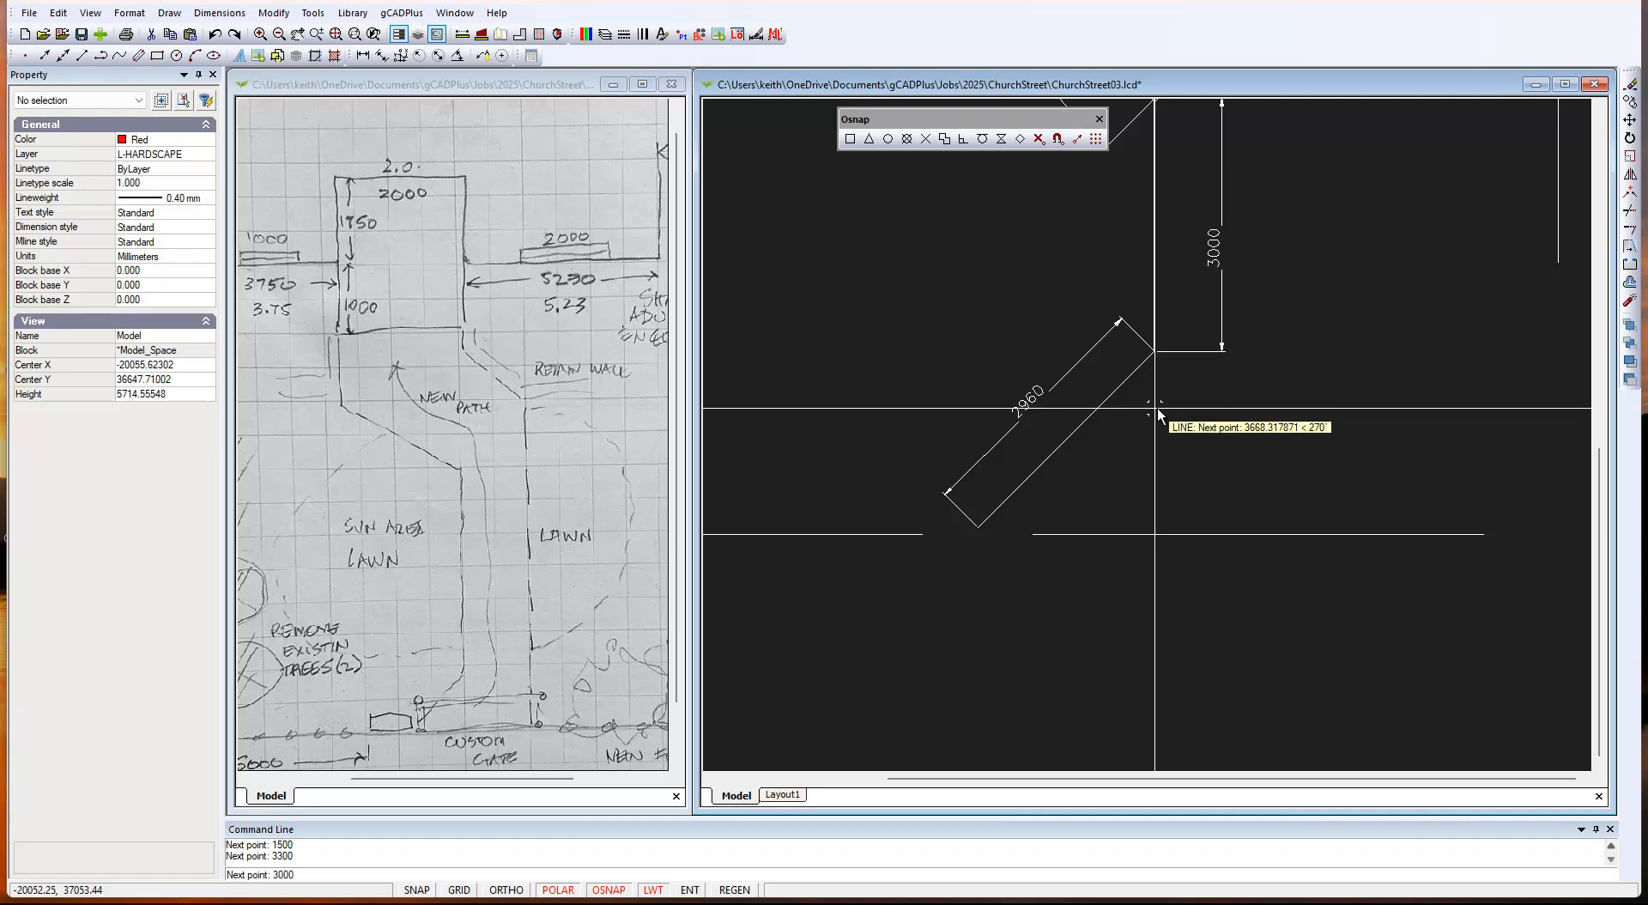
key("Return")
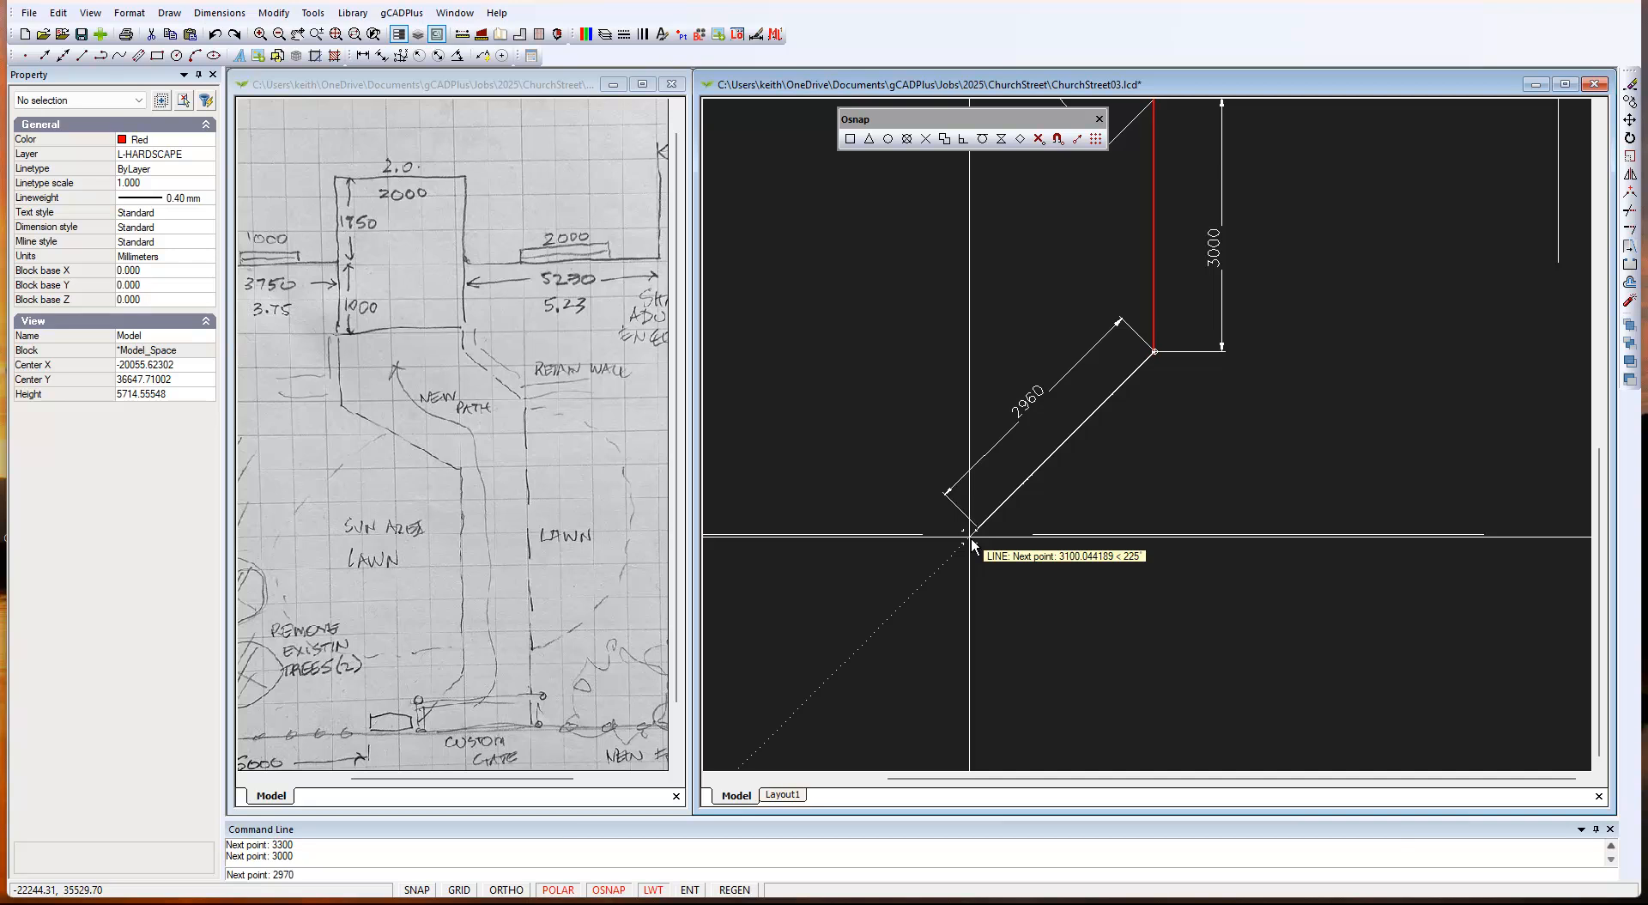
key("Return")
right_click(1038, 564)
left_click(1107, 574)
scroll(946, 361, "down", 1)
scroll(946, 361, "down", 1)
middle_click_drag(938, 323, 950, 570)
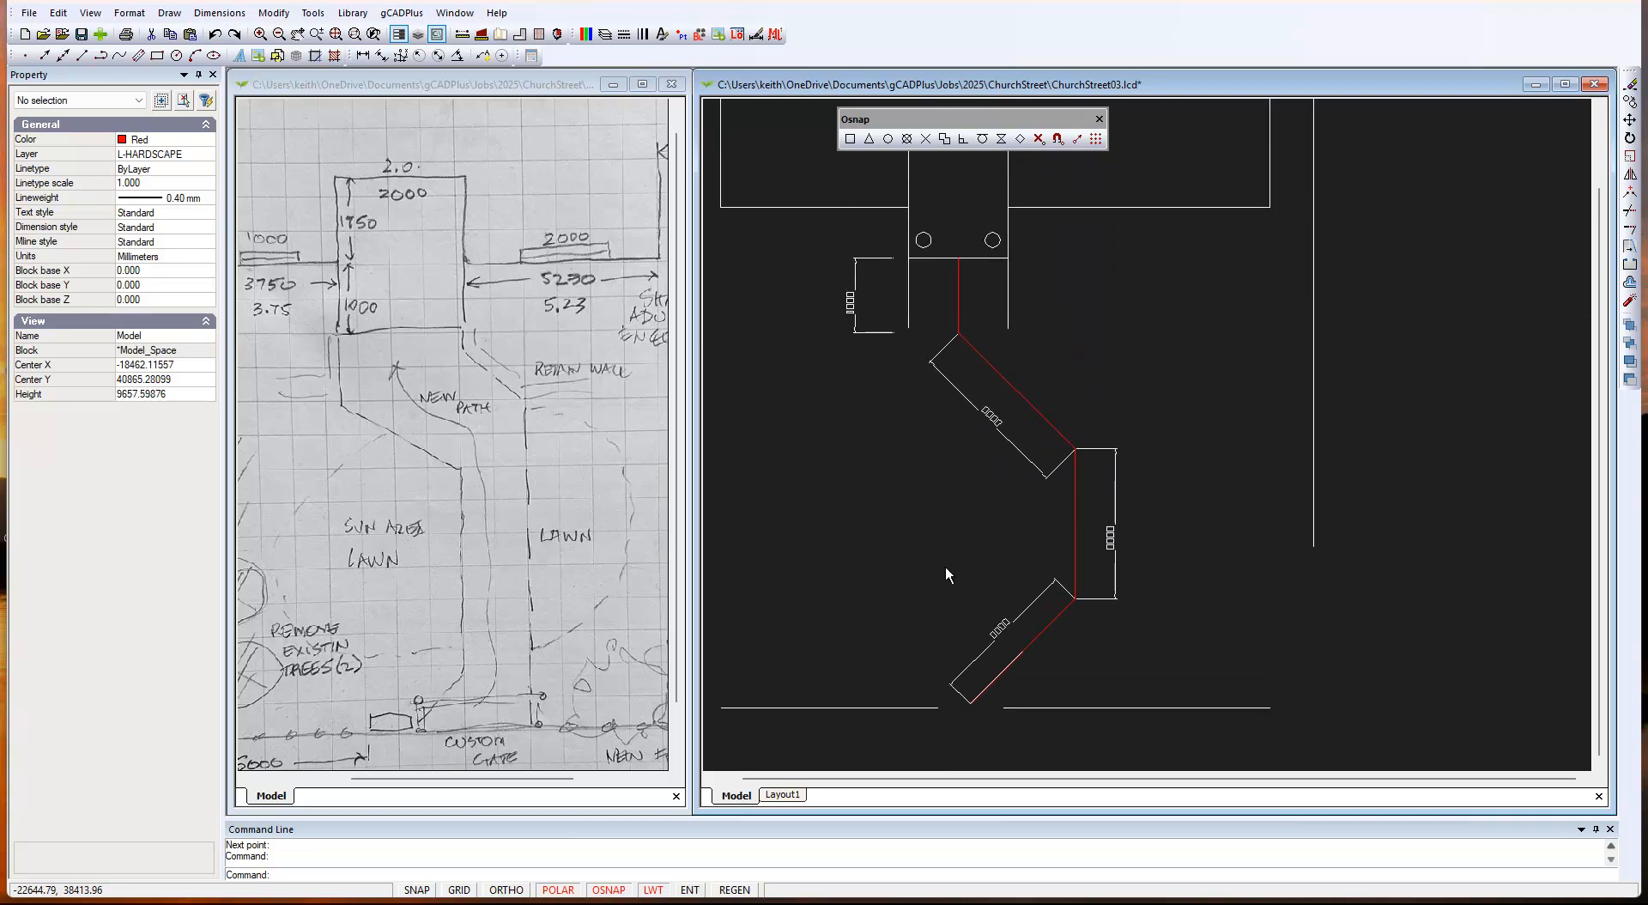
left_click(987, 361)
left_click(1074, 545)
left_click(1022, 653)
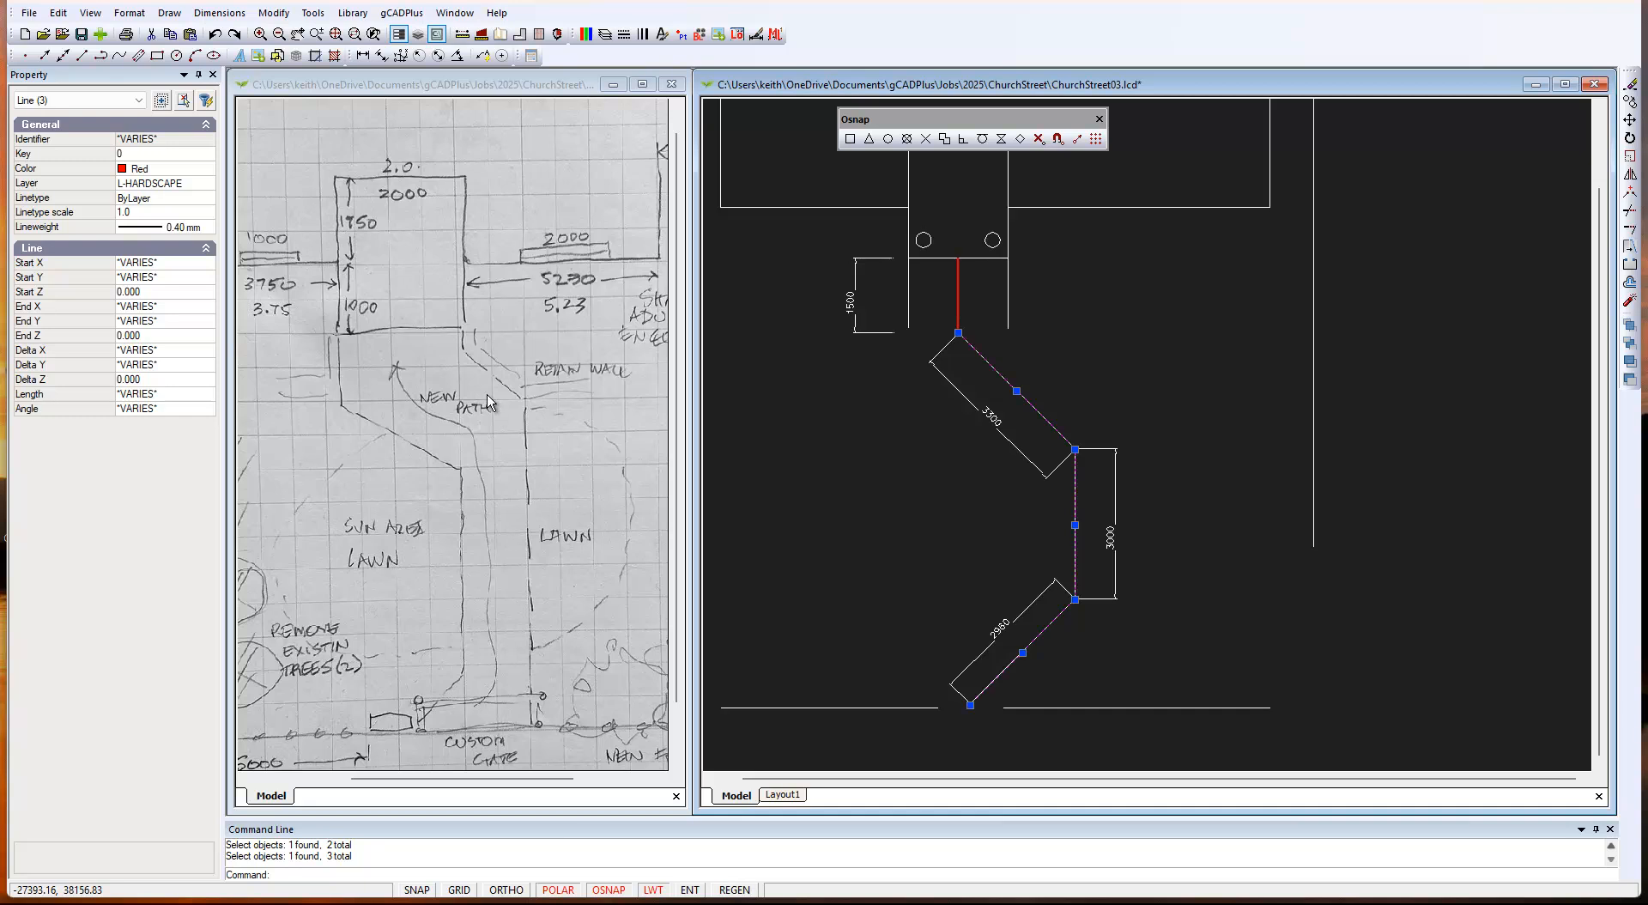
right_click(920, 509)
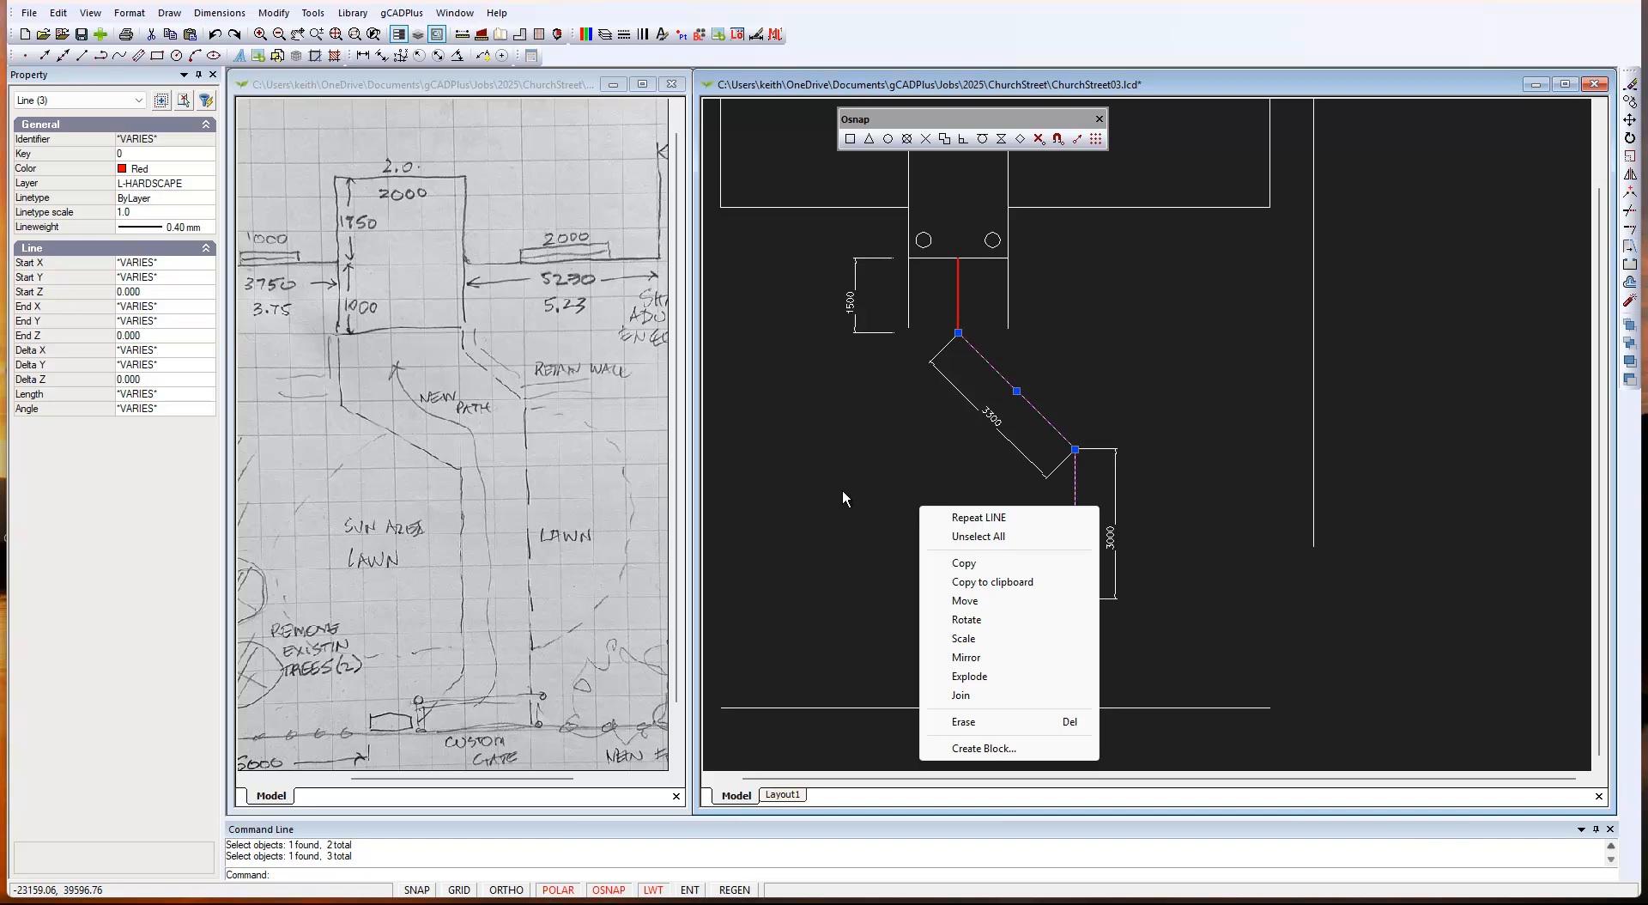
key("Escape")
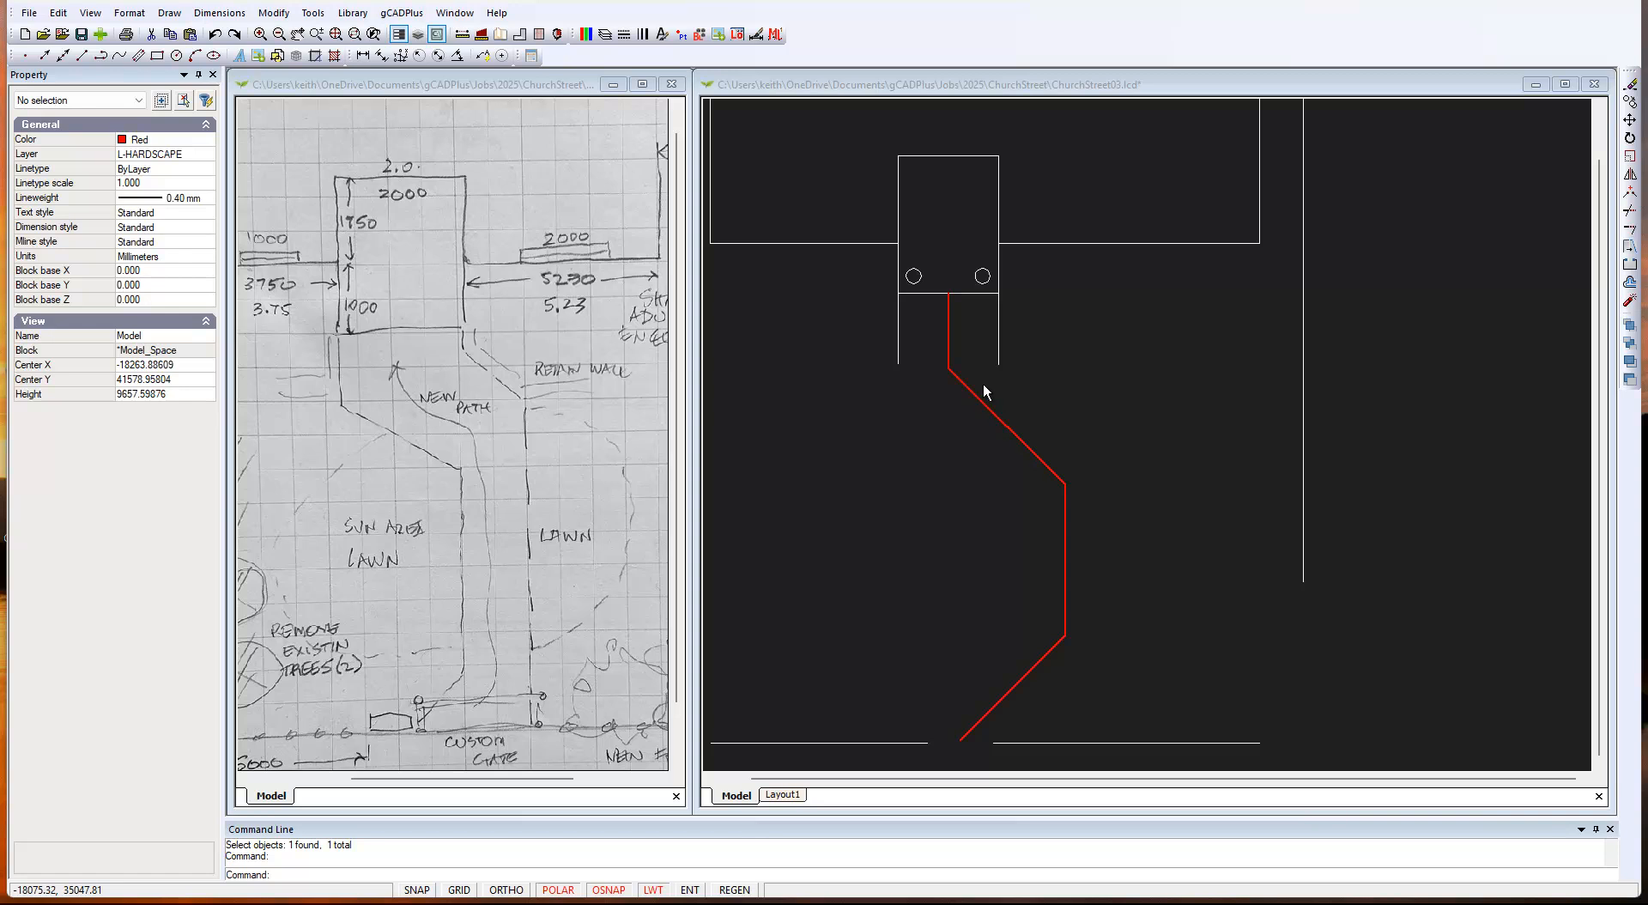
Join the three lower red path lines into one polyline, and select it to check the result.
left_click(1040, 400)
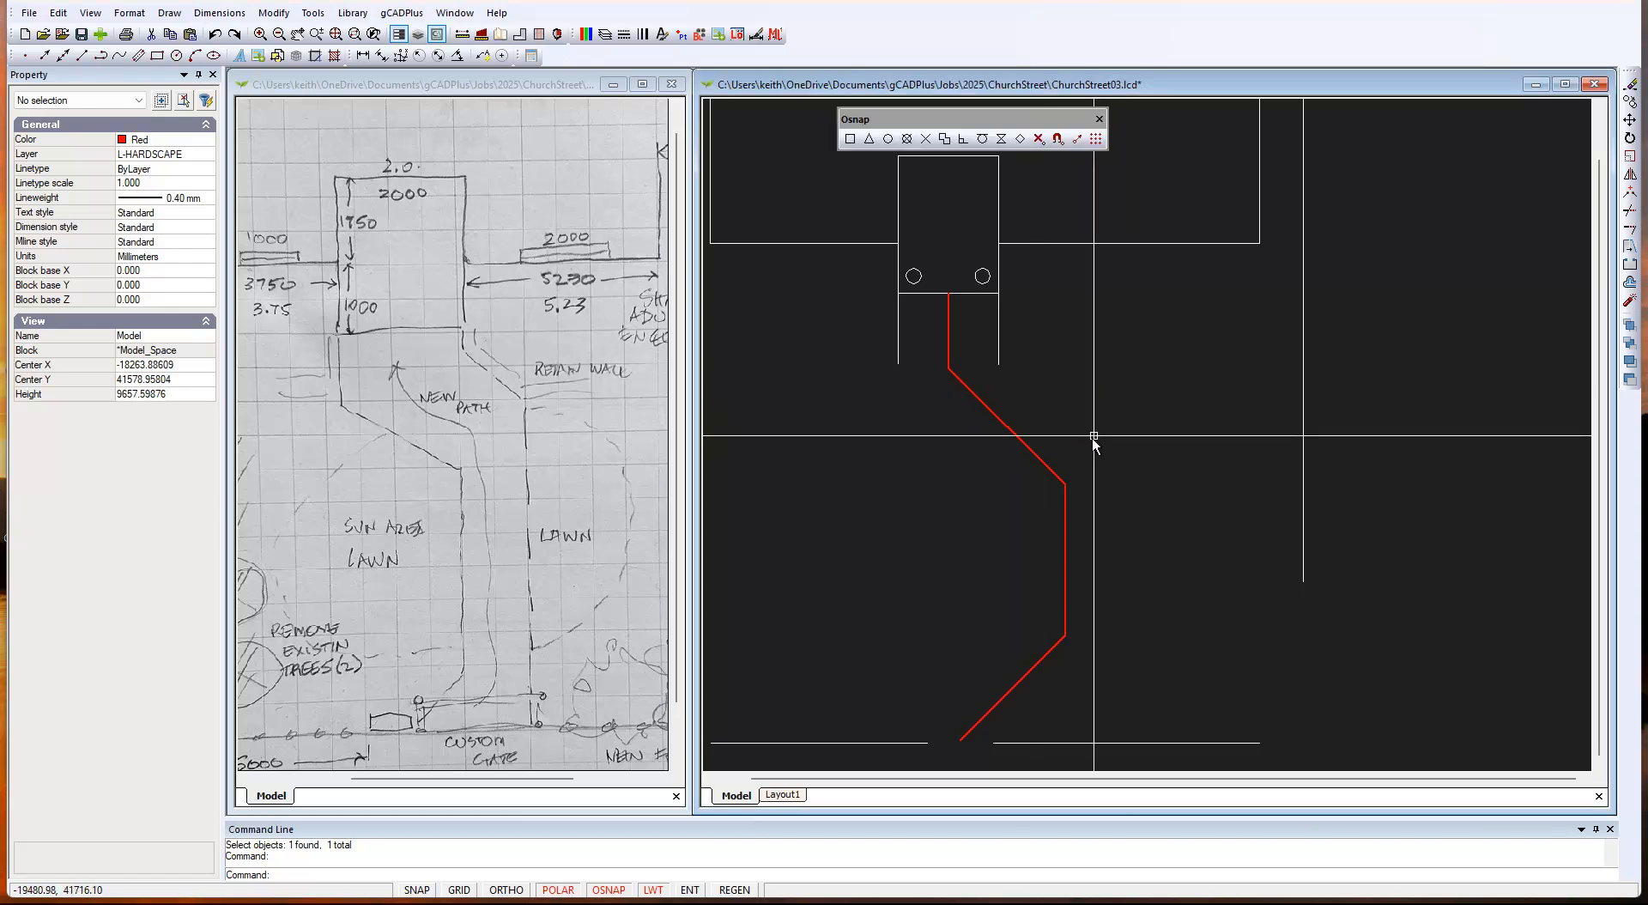
left_click(1038, 457)
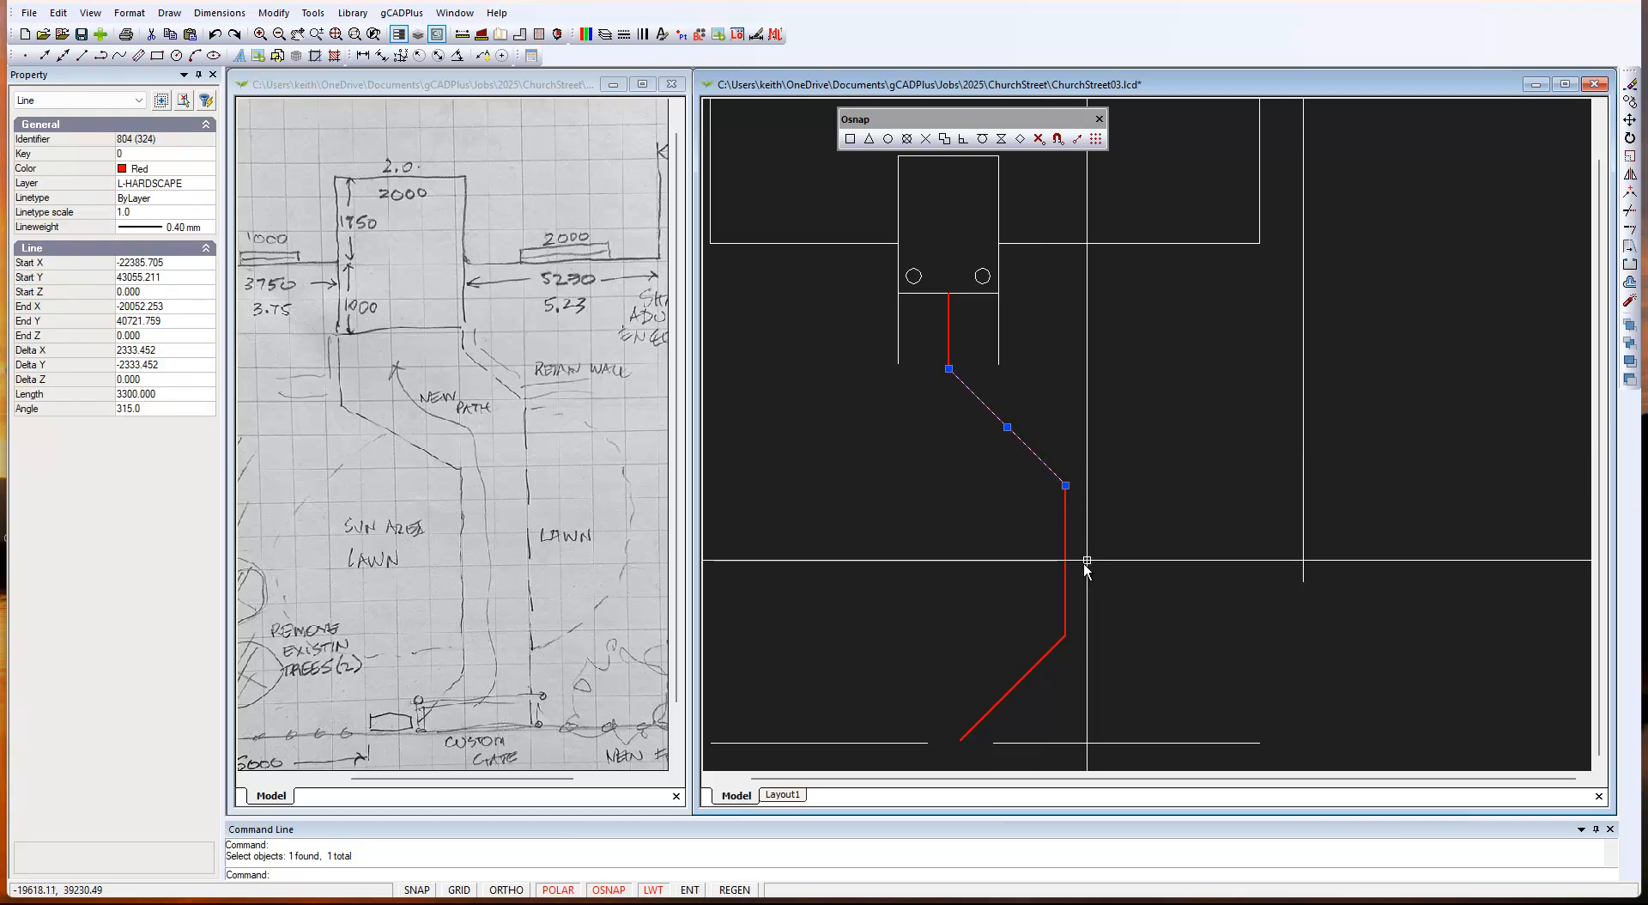
left_click(1065, 586)
left_click(1024, 678)
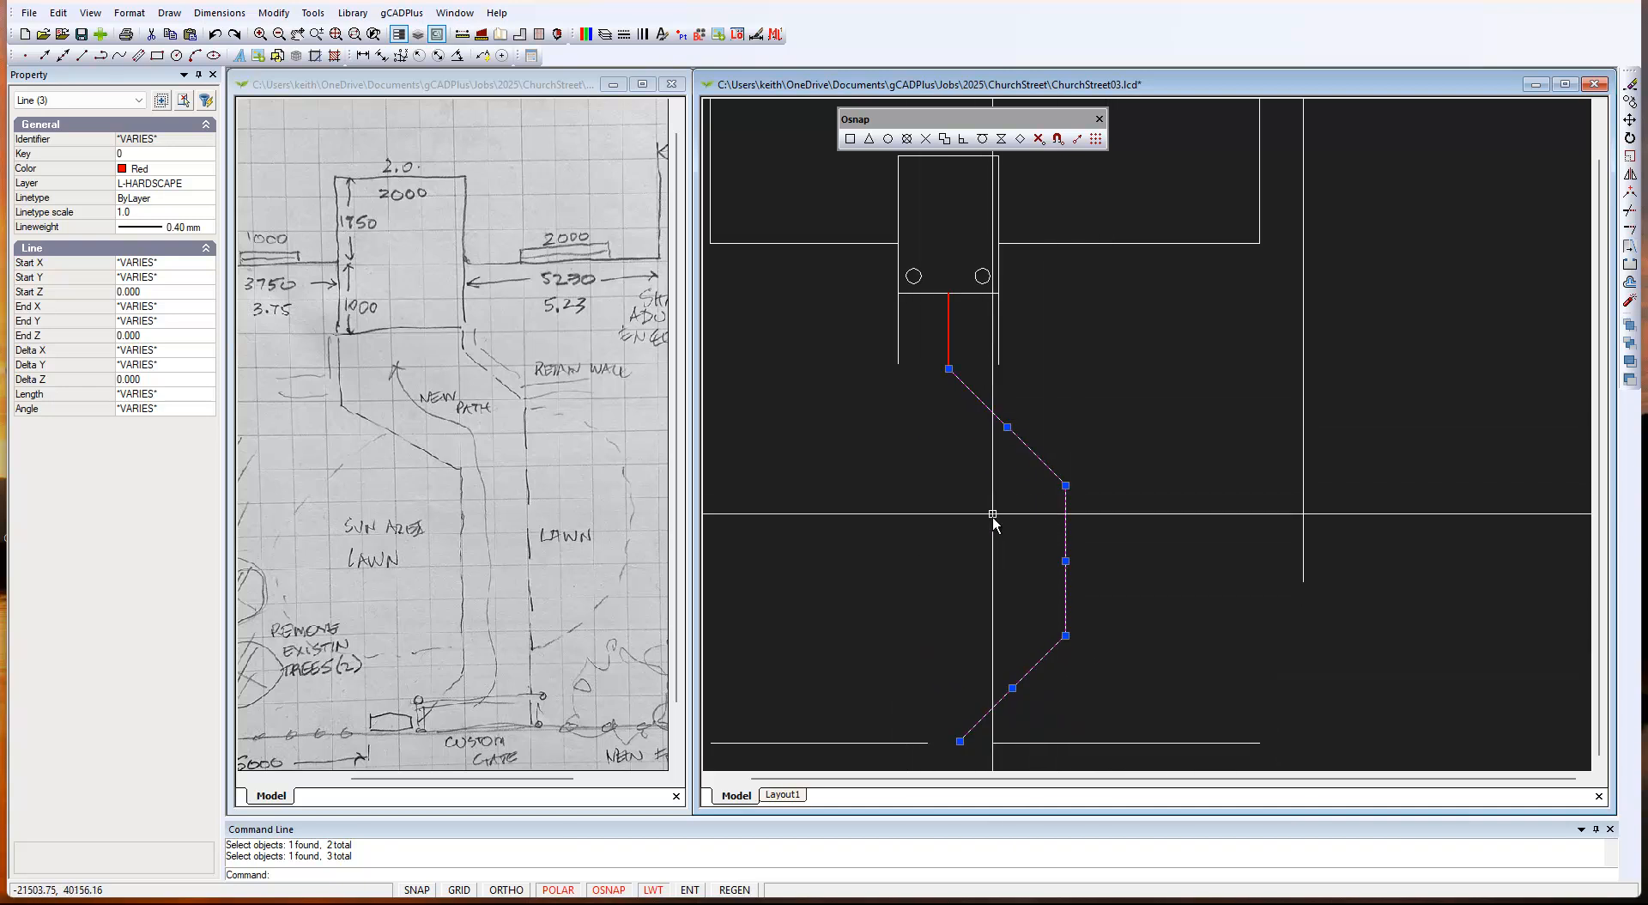
right_click(902, 532)
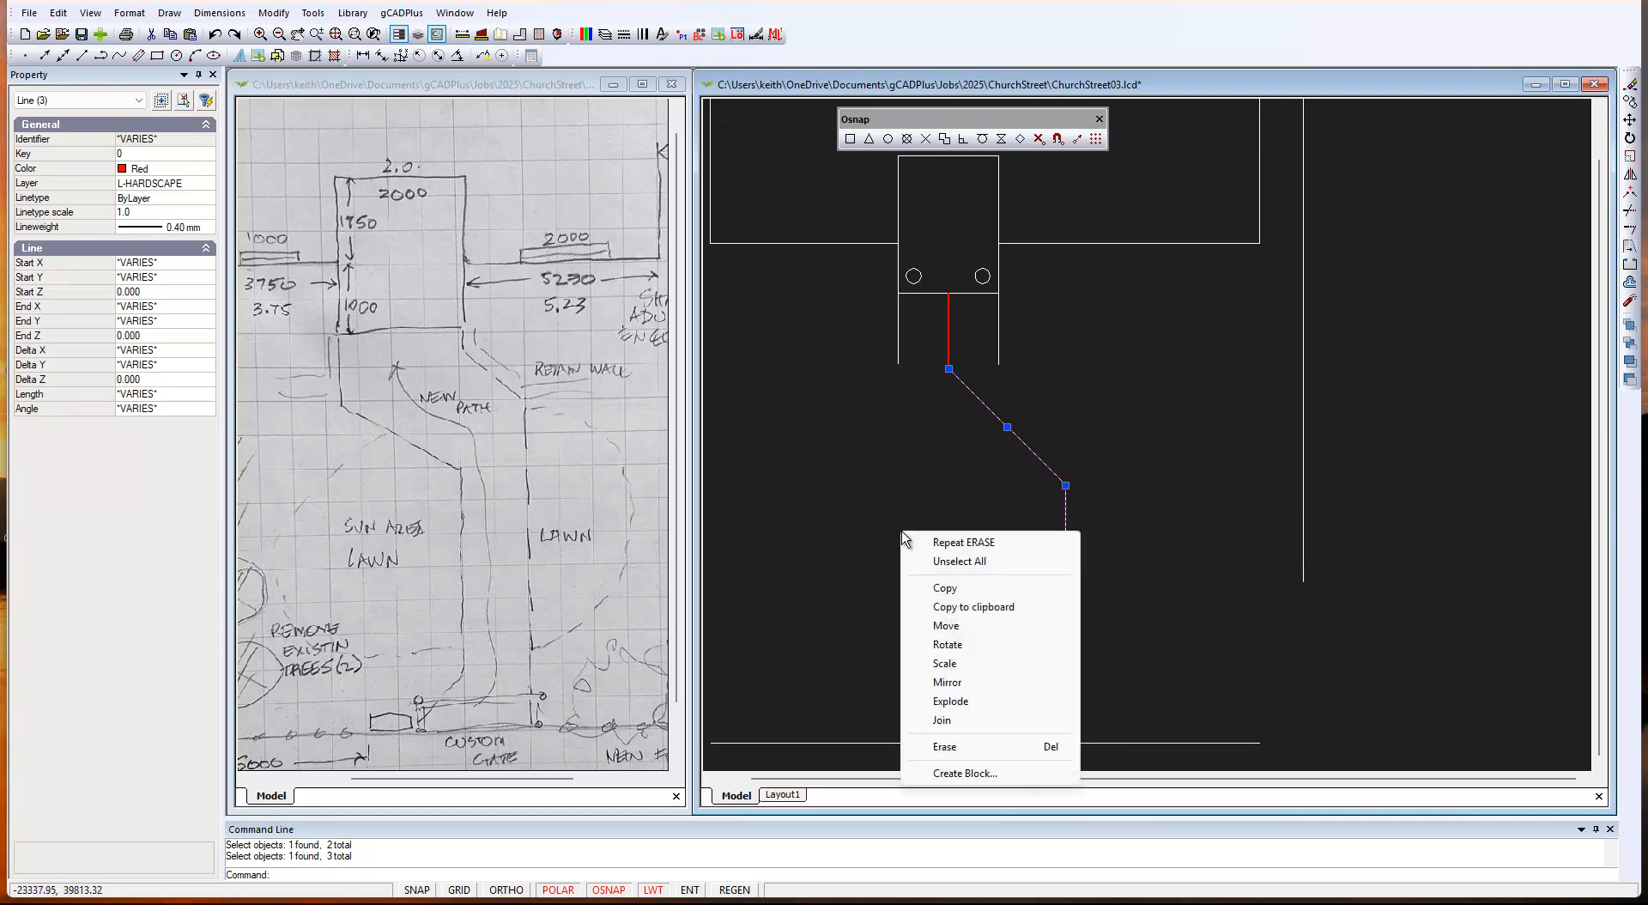
left_click(945, 725)
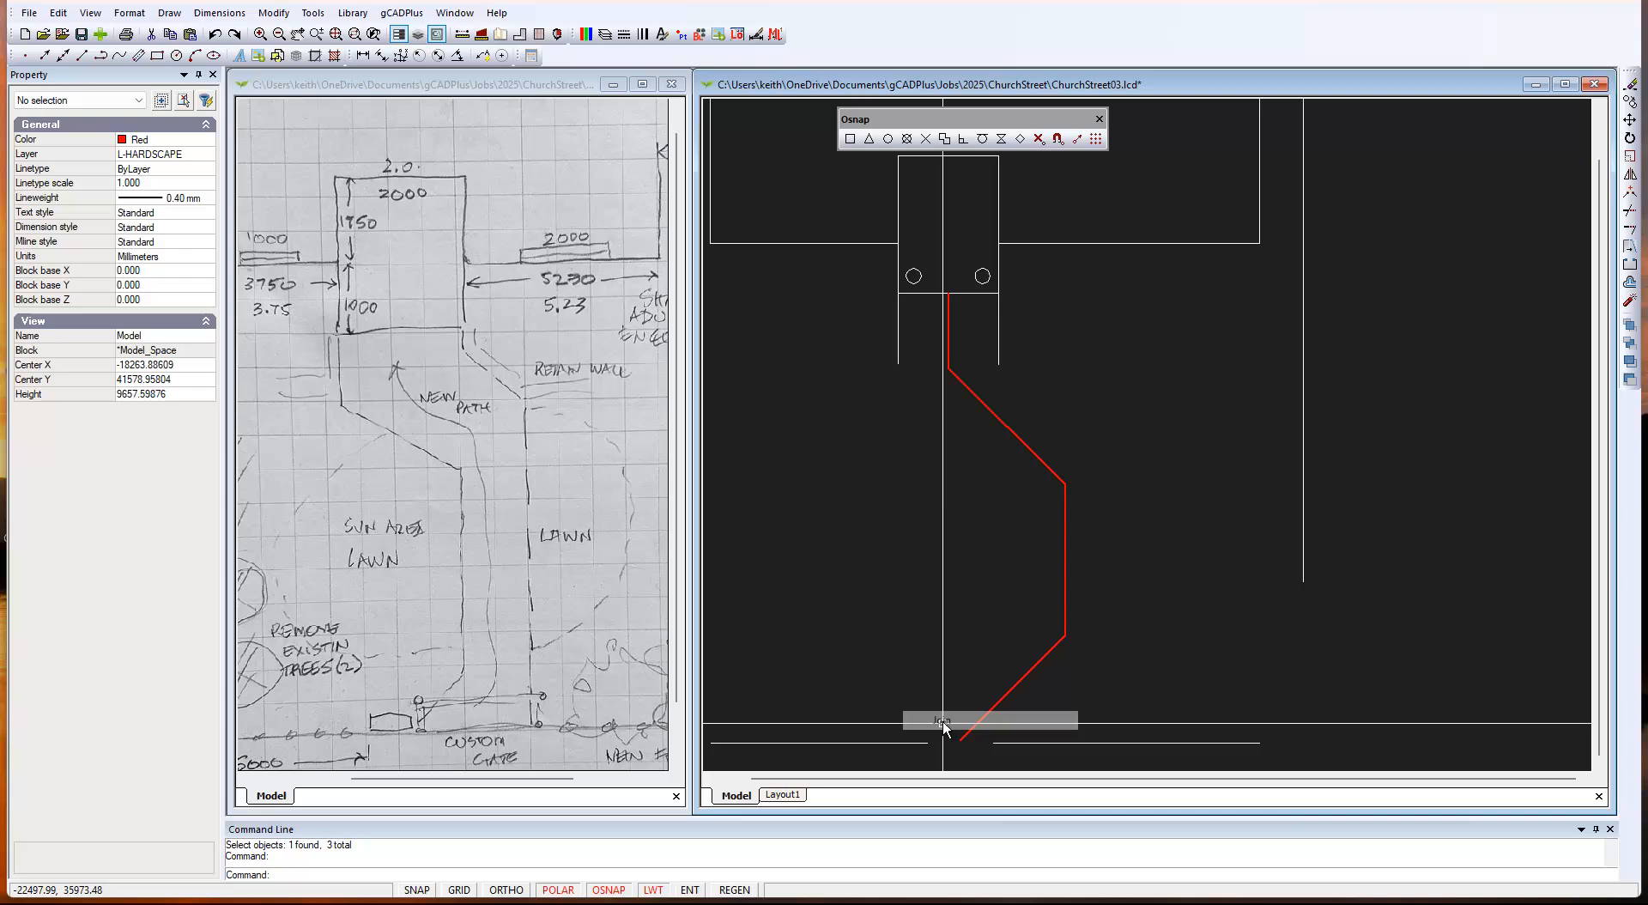
left_click(1049, 468)
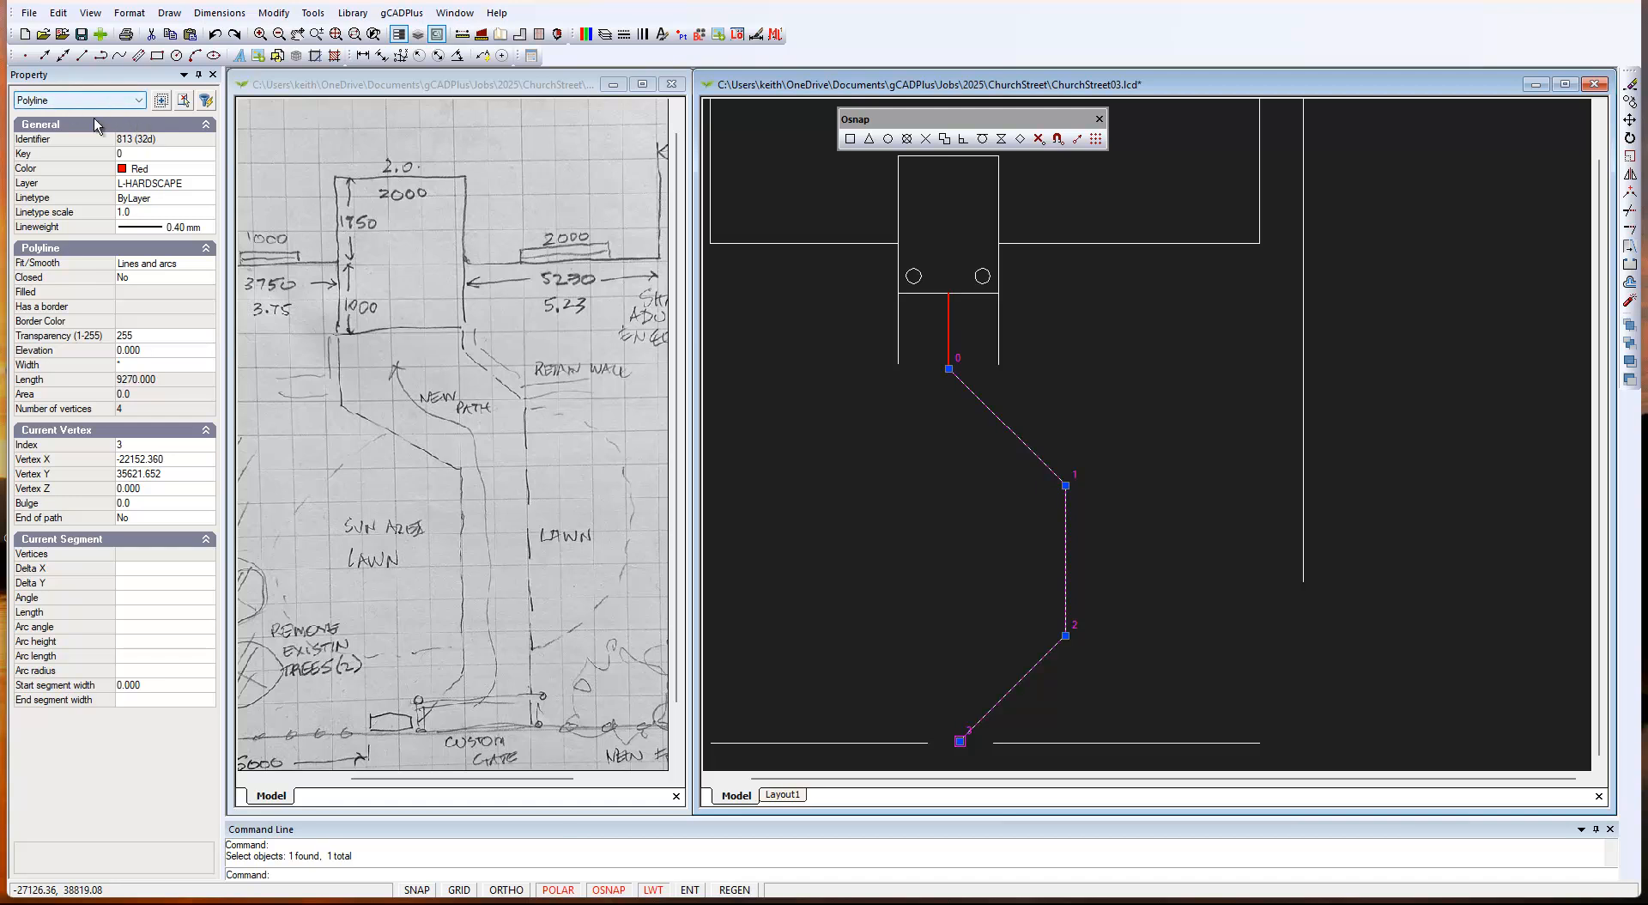
key("Escape")
Offset the joined path polyline by 600 mm to its right side.
right_click(917, 519)
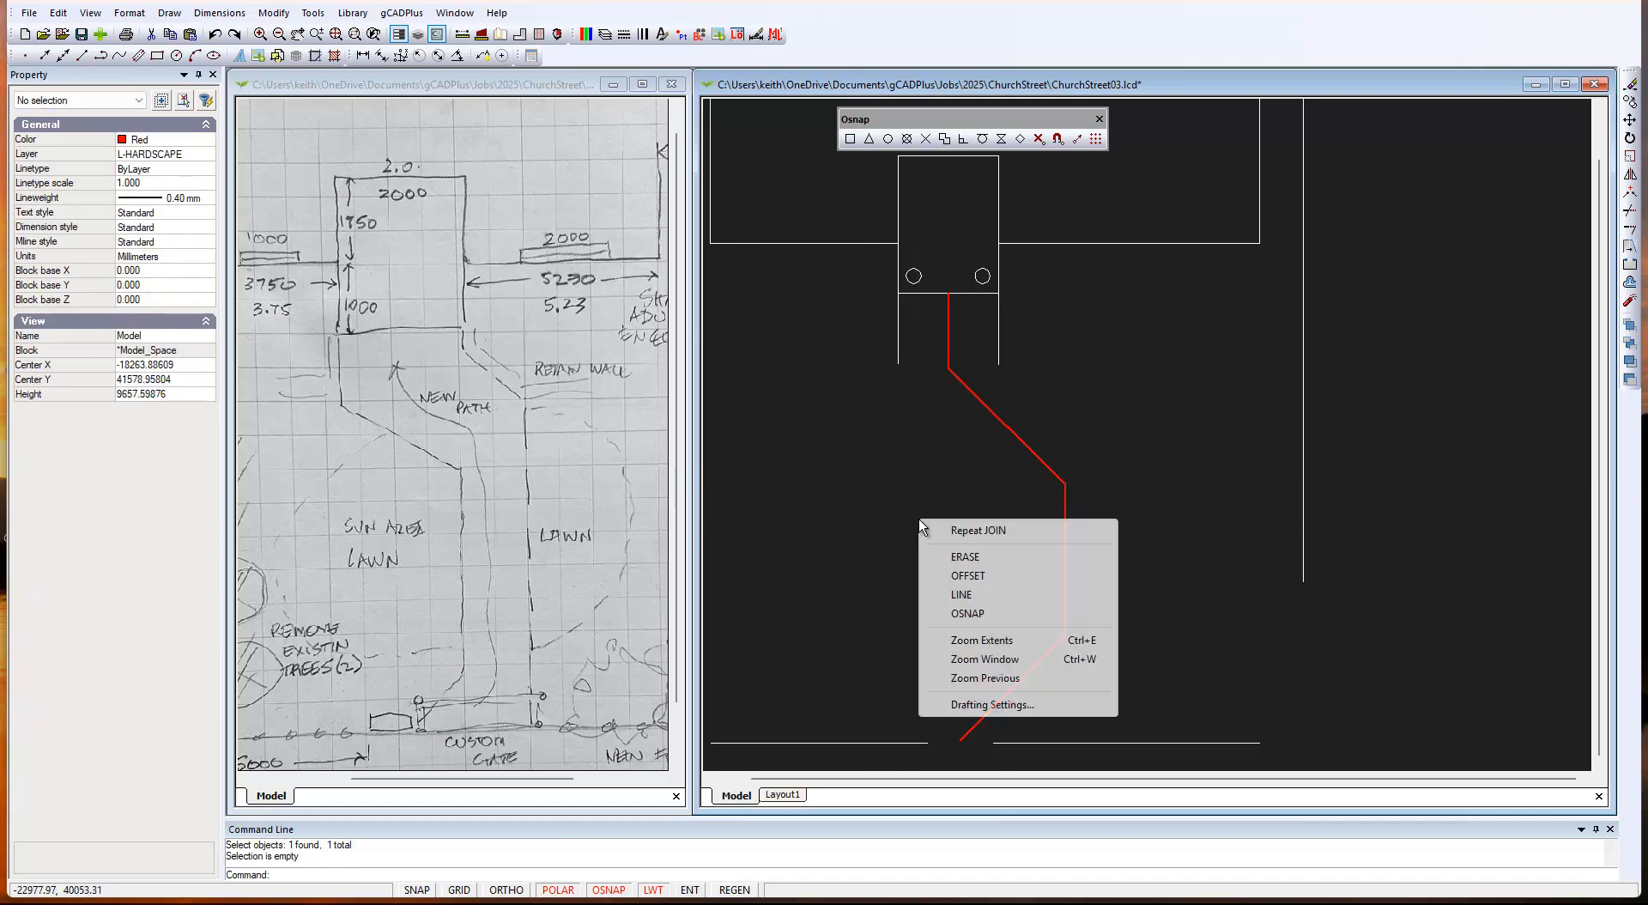
left_click(992, 577)
key("Return")
left_click(1026, 454)
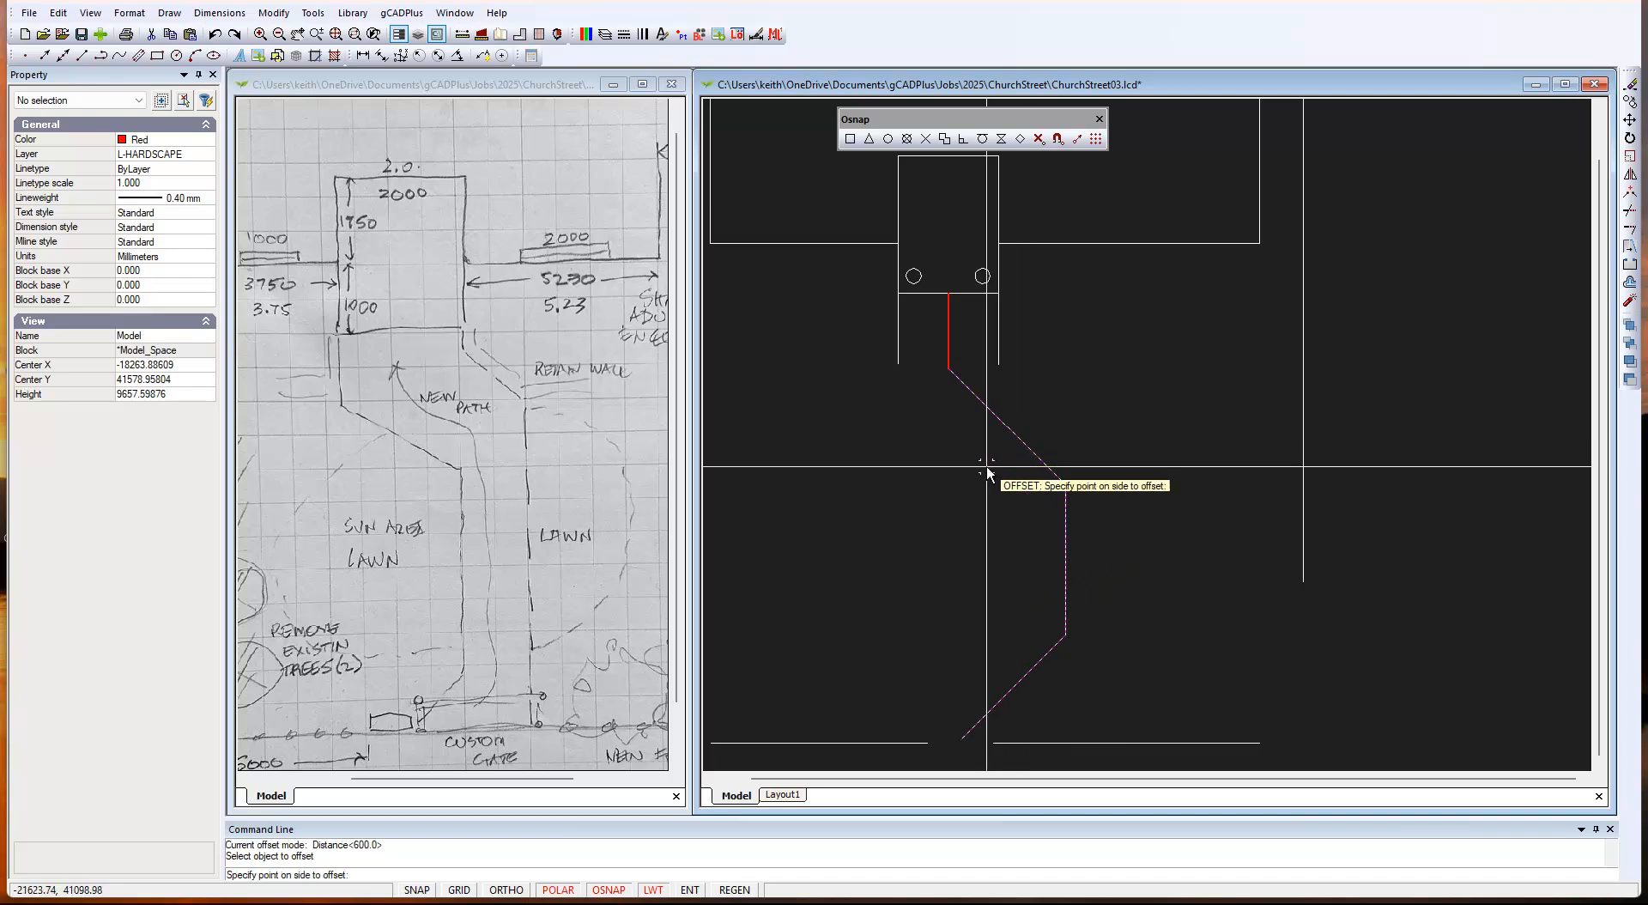
right_click(953, 495)
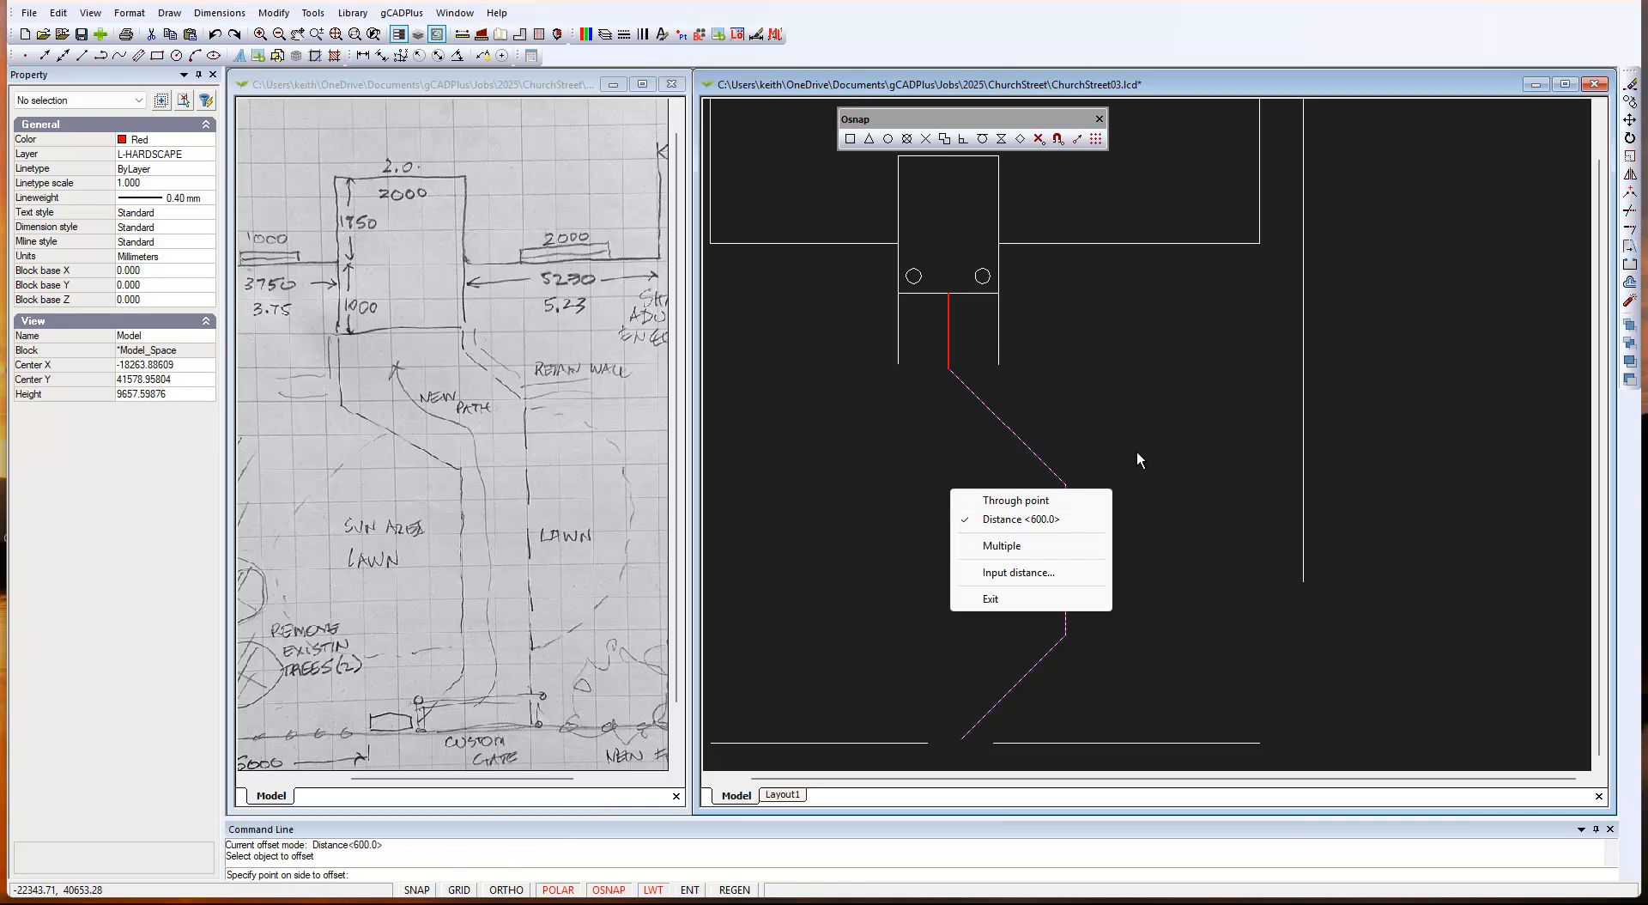
left_click(1054, 426)
left_click(1054, 426)
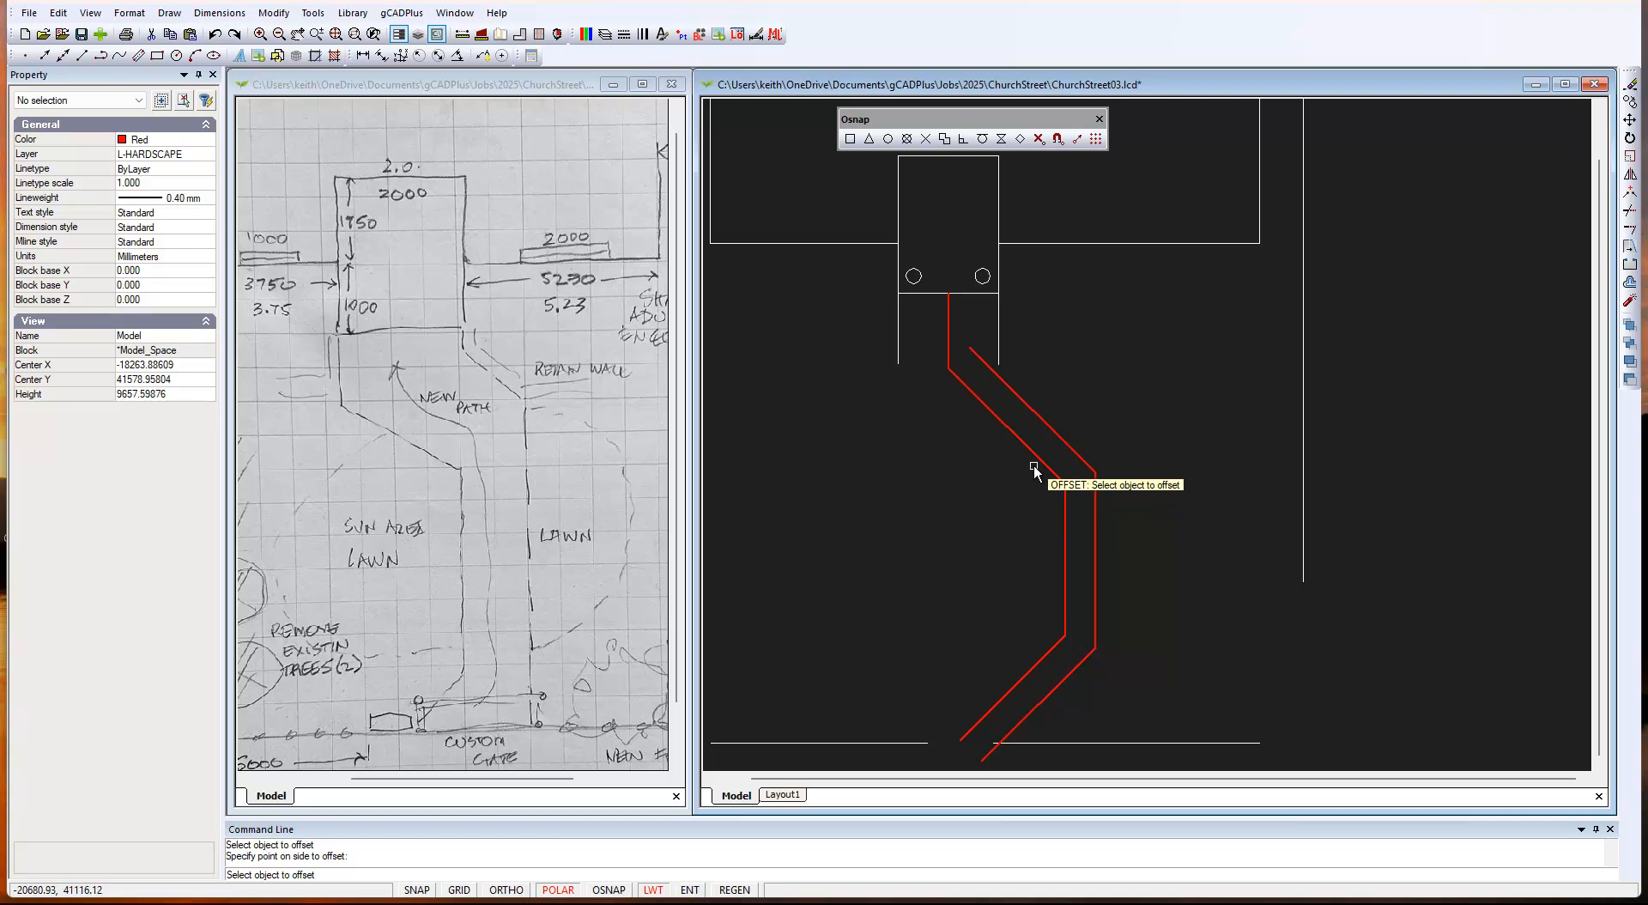
Offset the same joined path polyline by 600 mm to its left side and finish the Offset command.
left_click(1042, 461)
left_click(1013, 490)
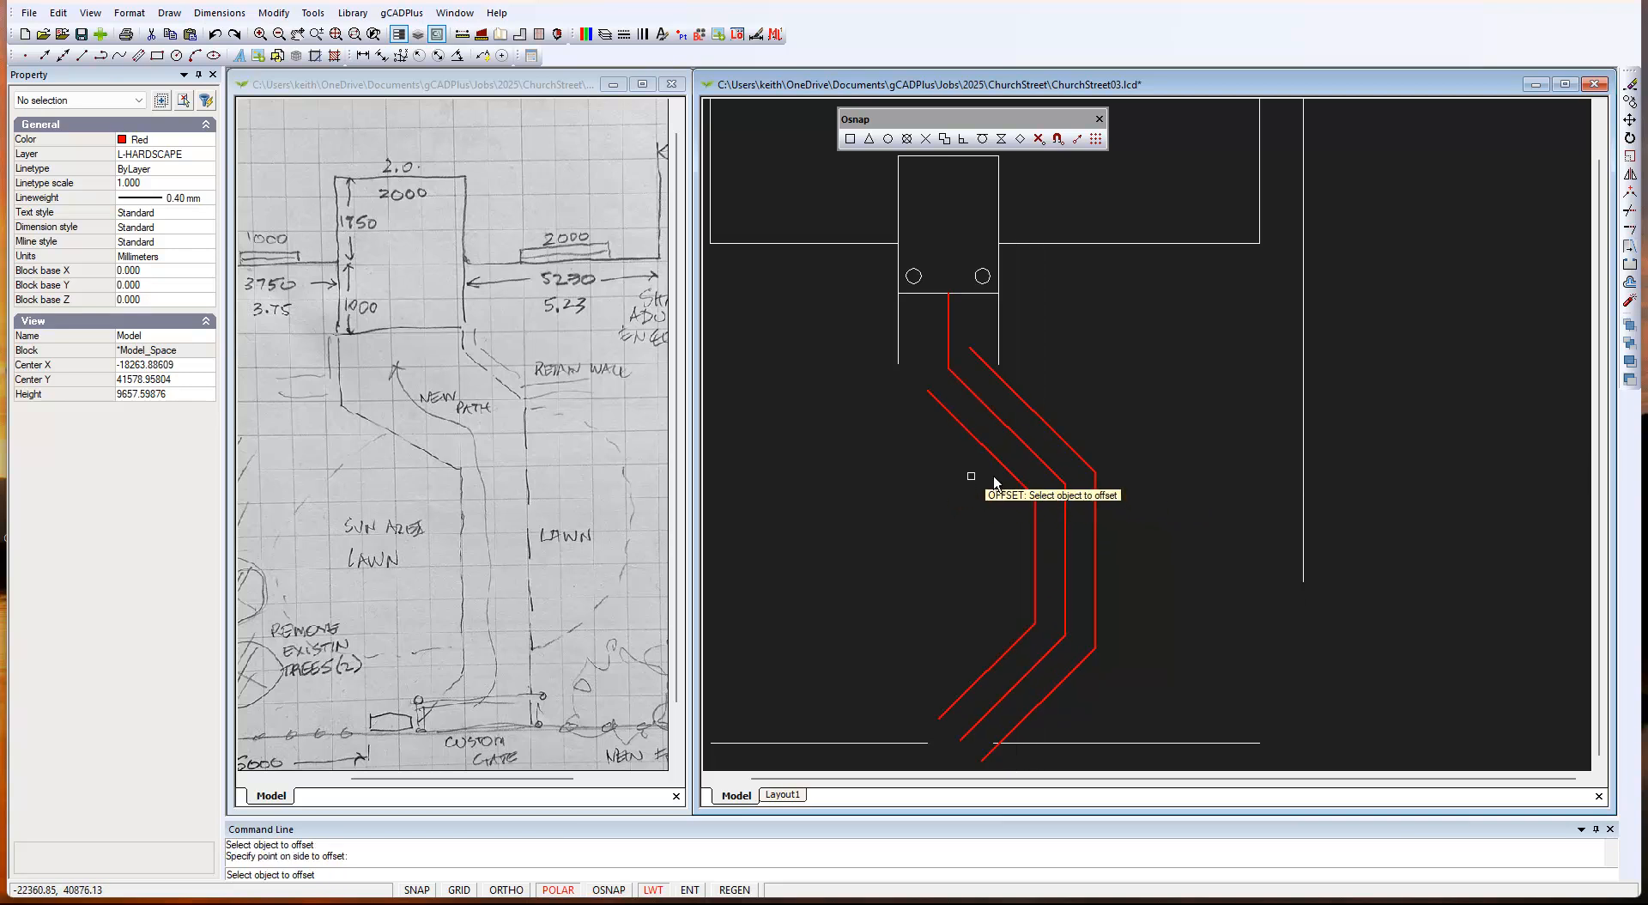
key("Escape")
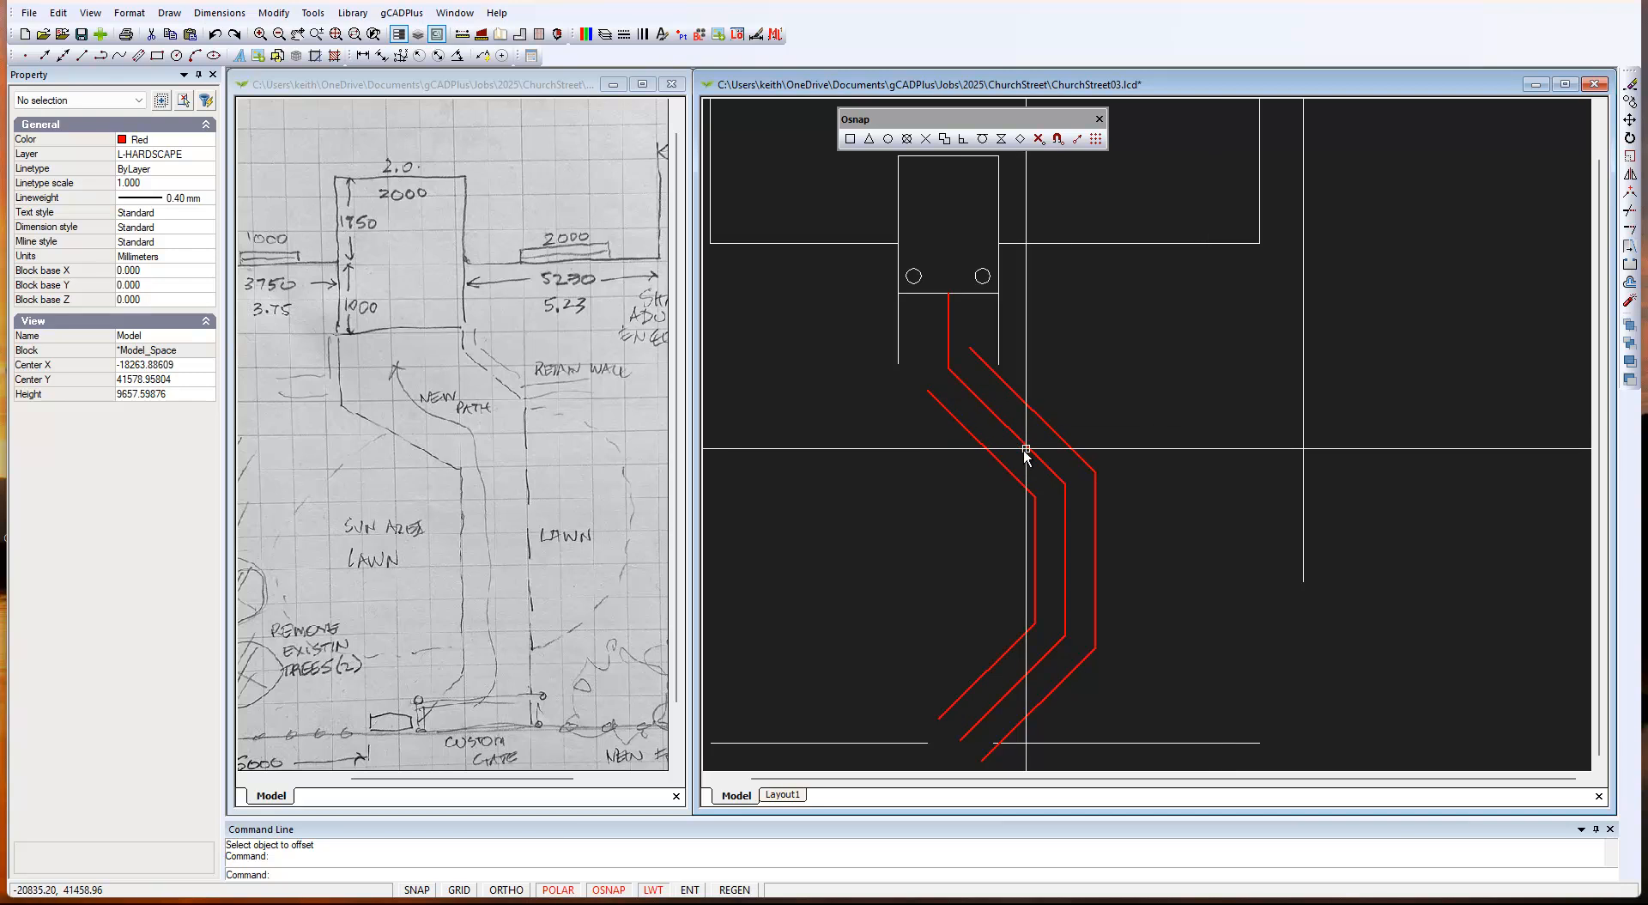
Delete the red centerline polyline between the two offset path edges, and select the right path edge to inspect its properties.
left_click(1030, 447)
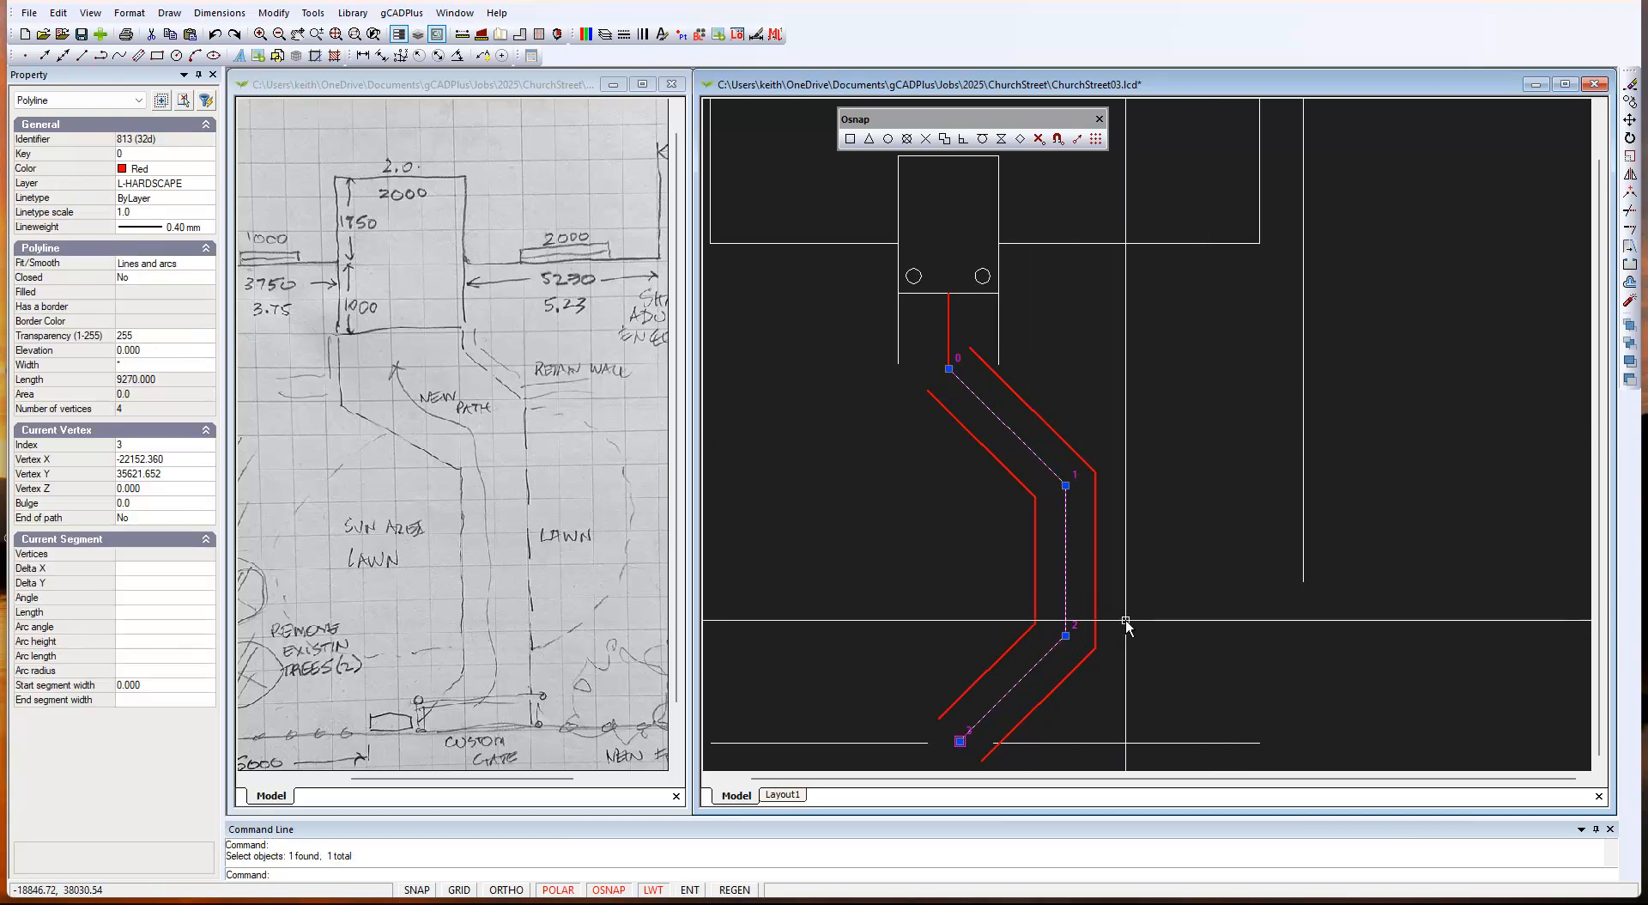
key("Escape")
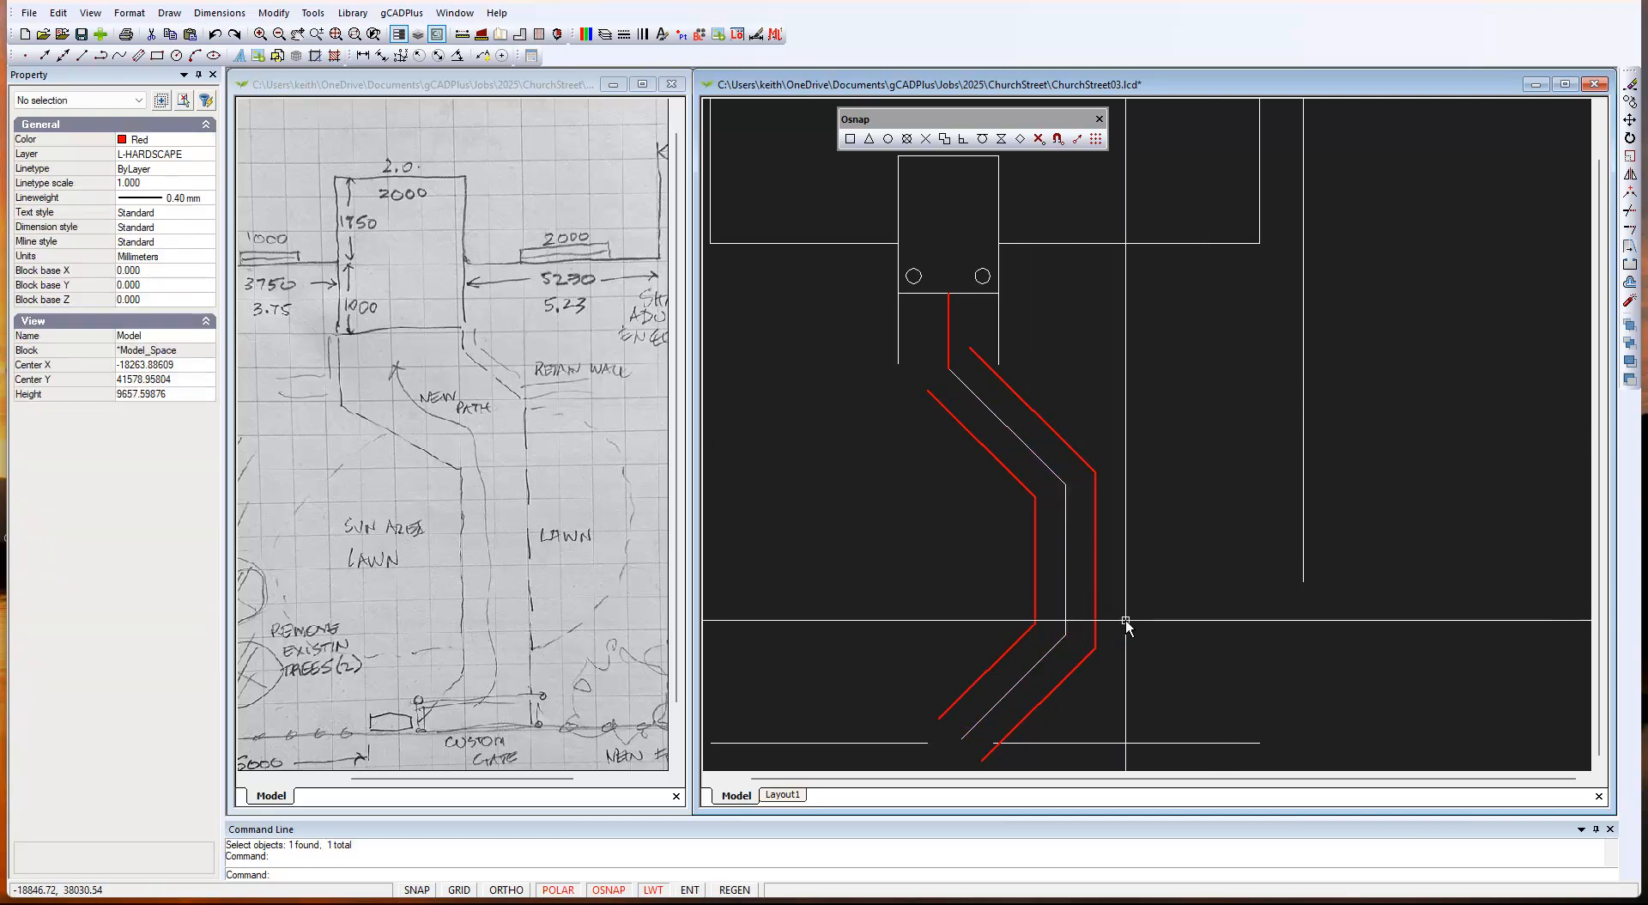
left_click(1086, 657)
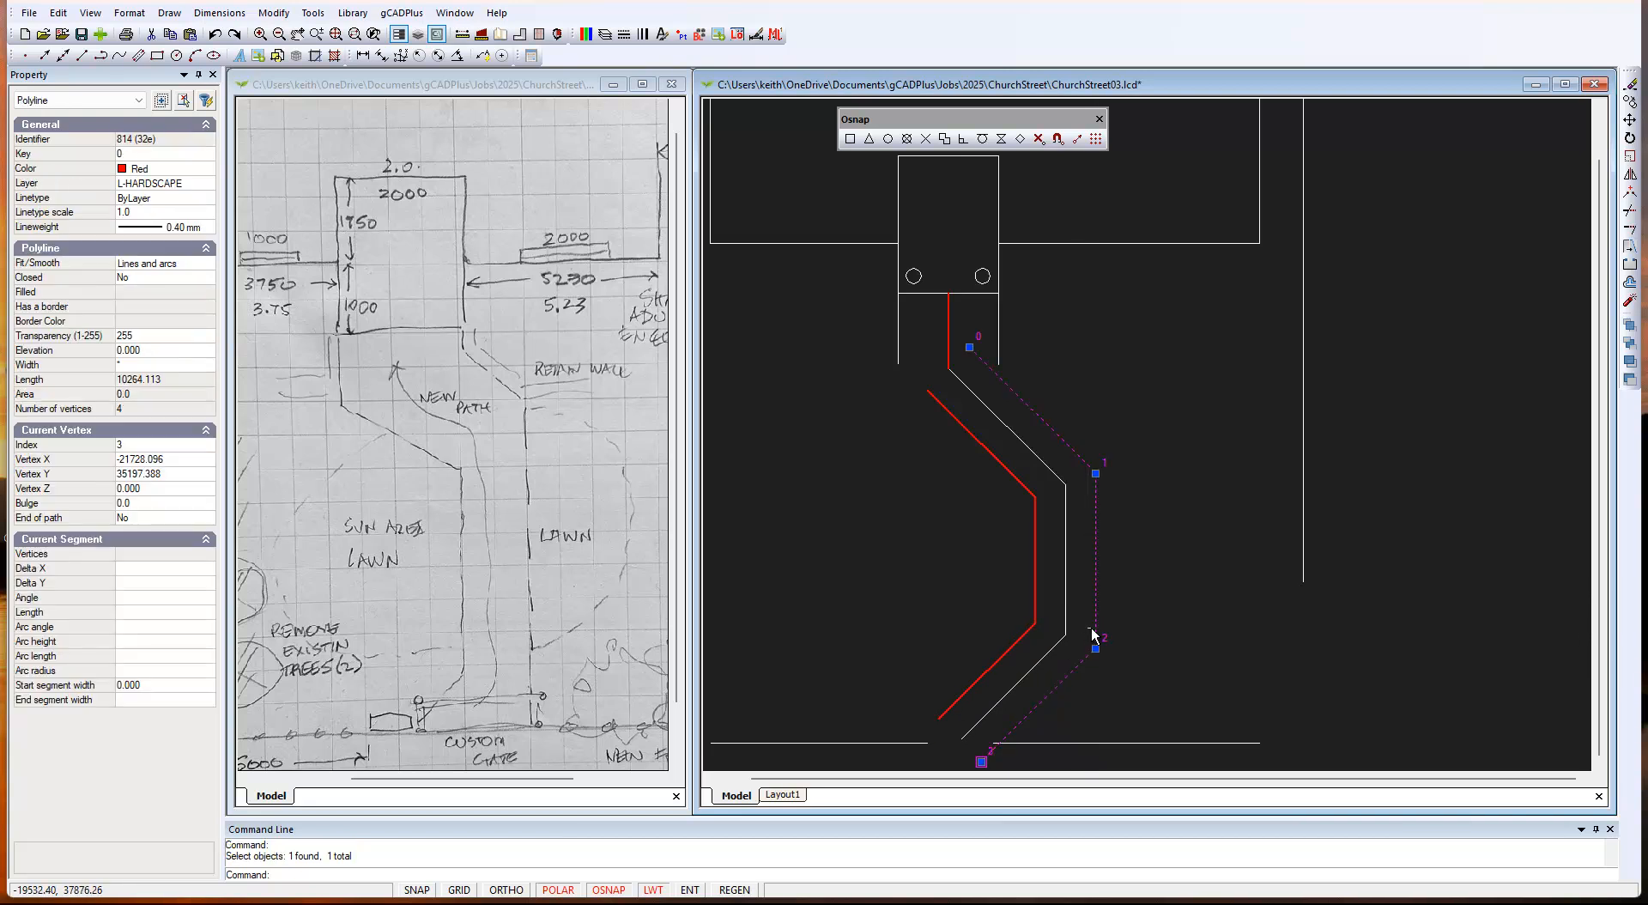
key("Escape")
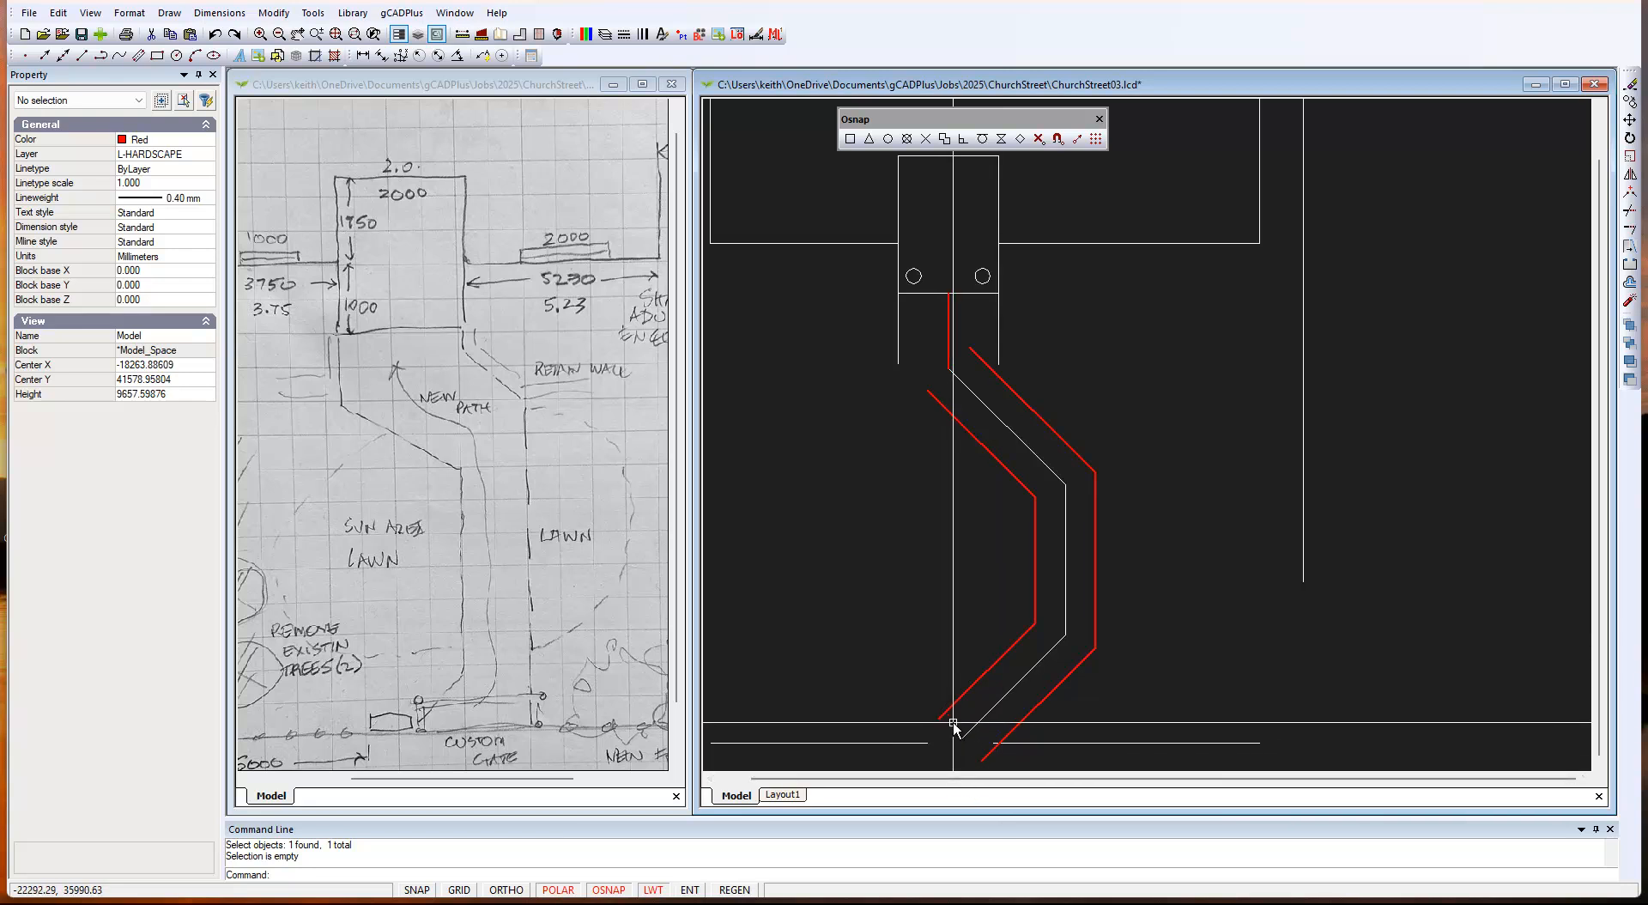
mouse_move(975, 736)
middle_mouse_down()
mouse_move(950, 481)
mouse_move(899, 533)
middle_mouse_up()
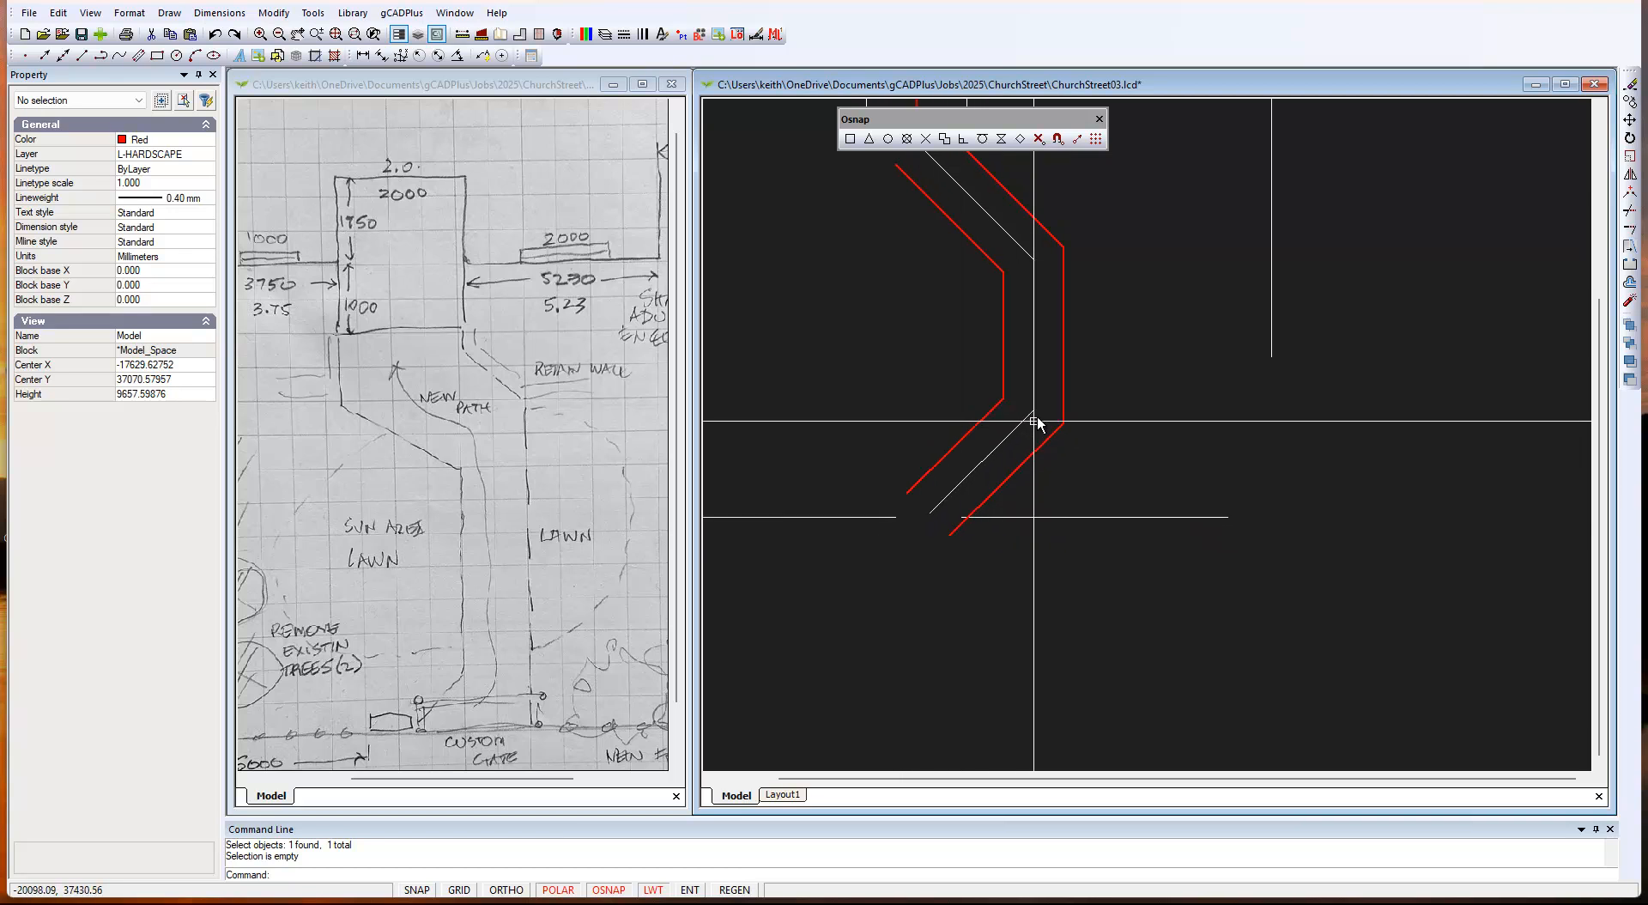
middle_click_drag(835, 320, 846, 582)
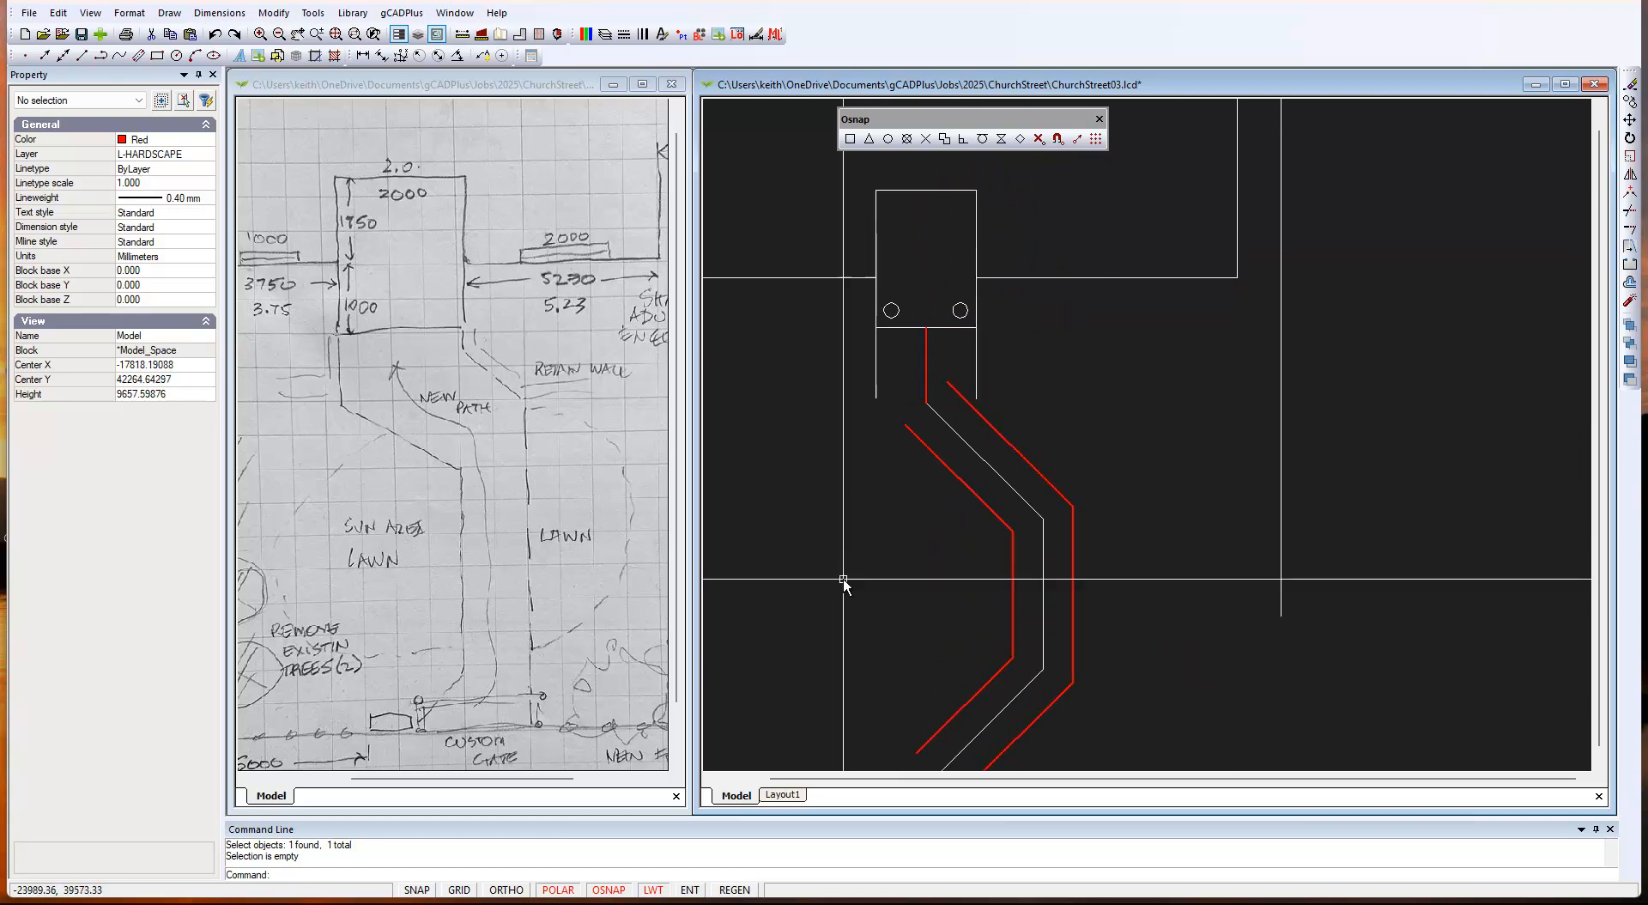
scroll(935, 391, "up", 1)
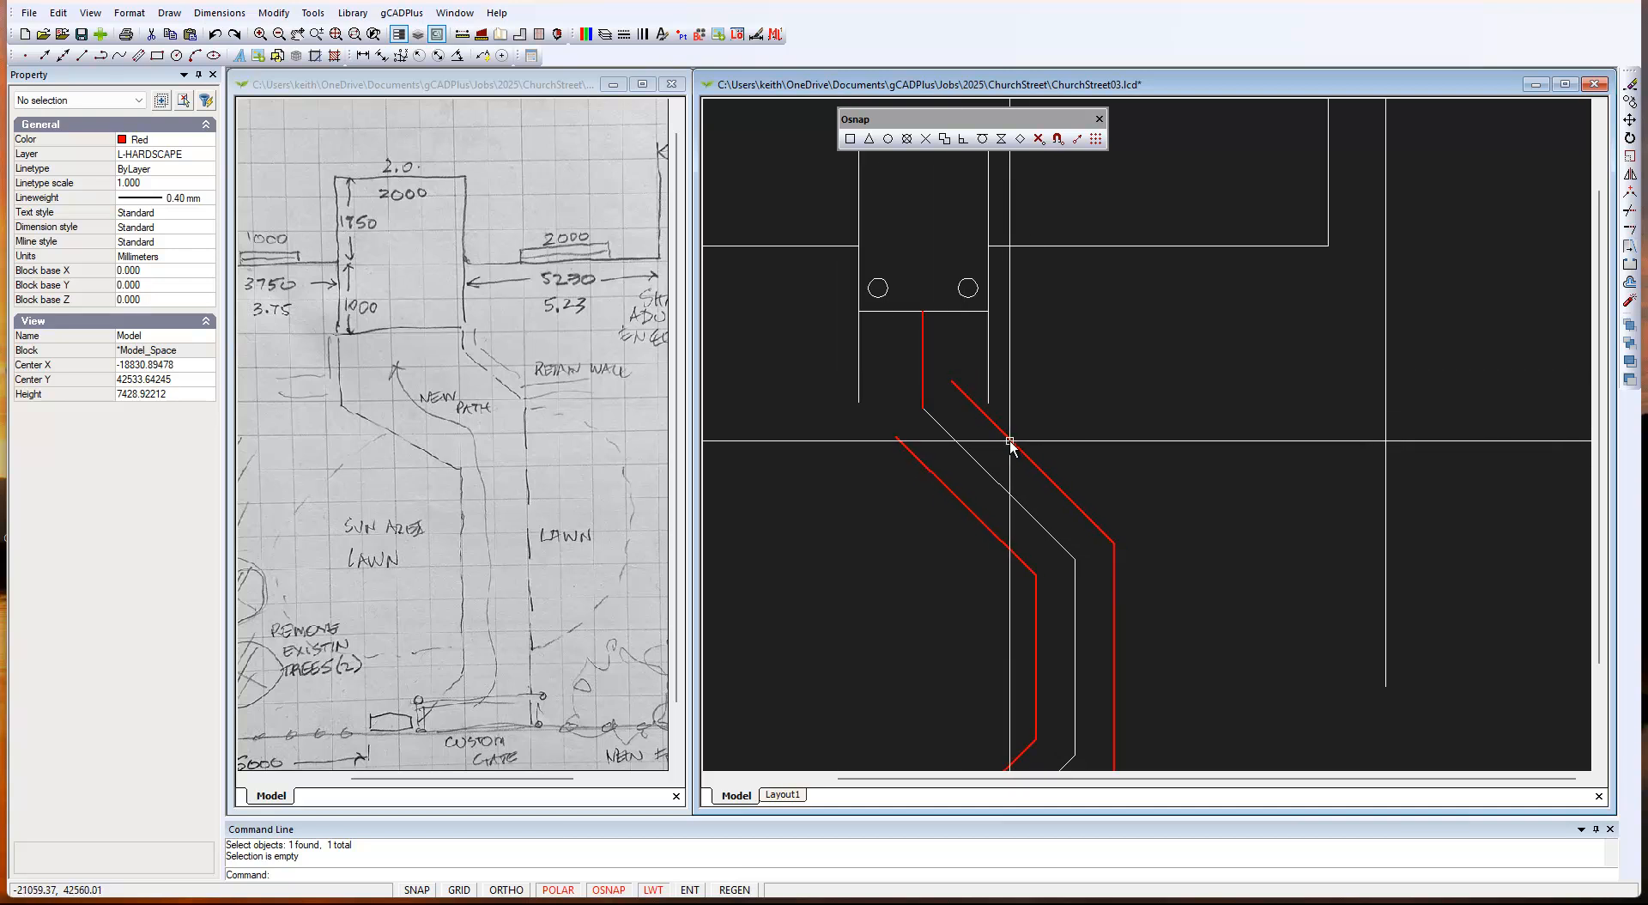
mouse_move(1166, 883)
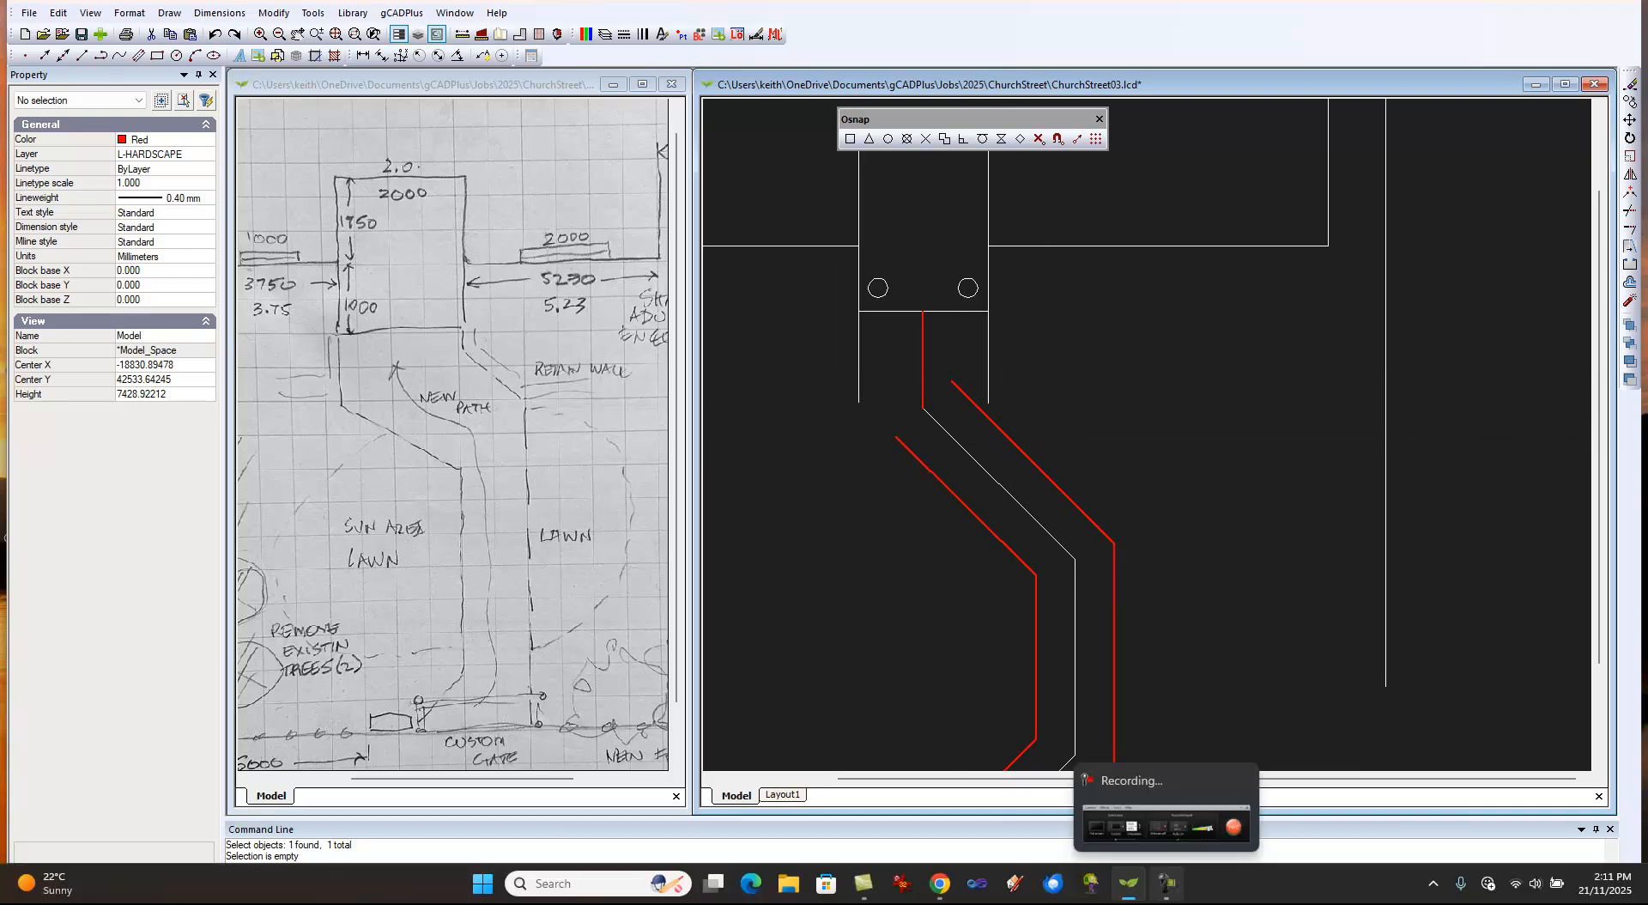
left_click(1168, 891)
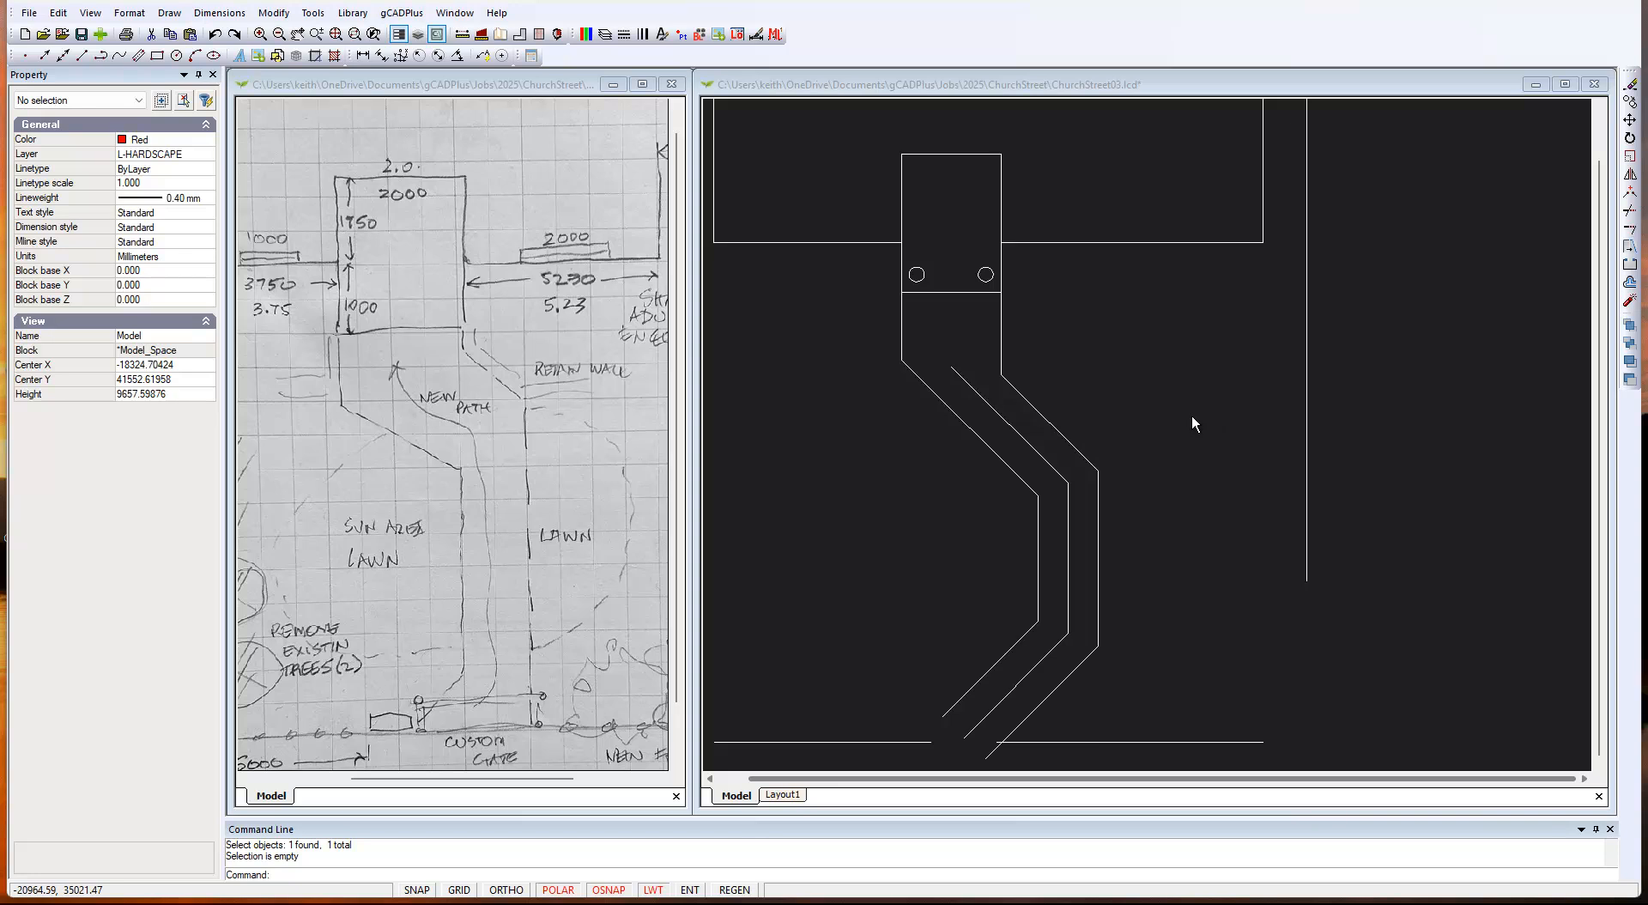
Erase the white centerline polyline that runs between the two white path edges.
left_click(1130, 450)
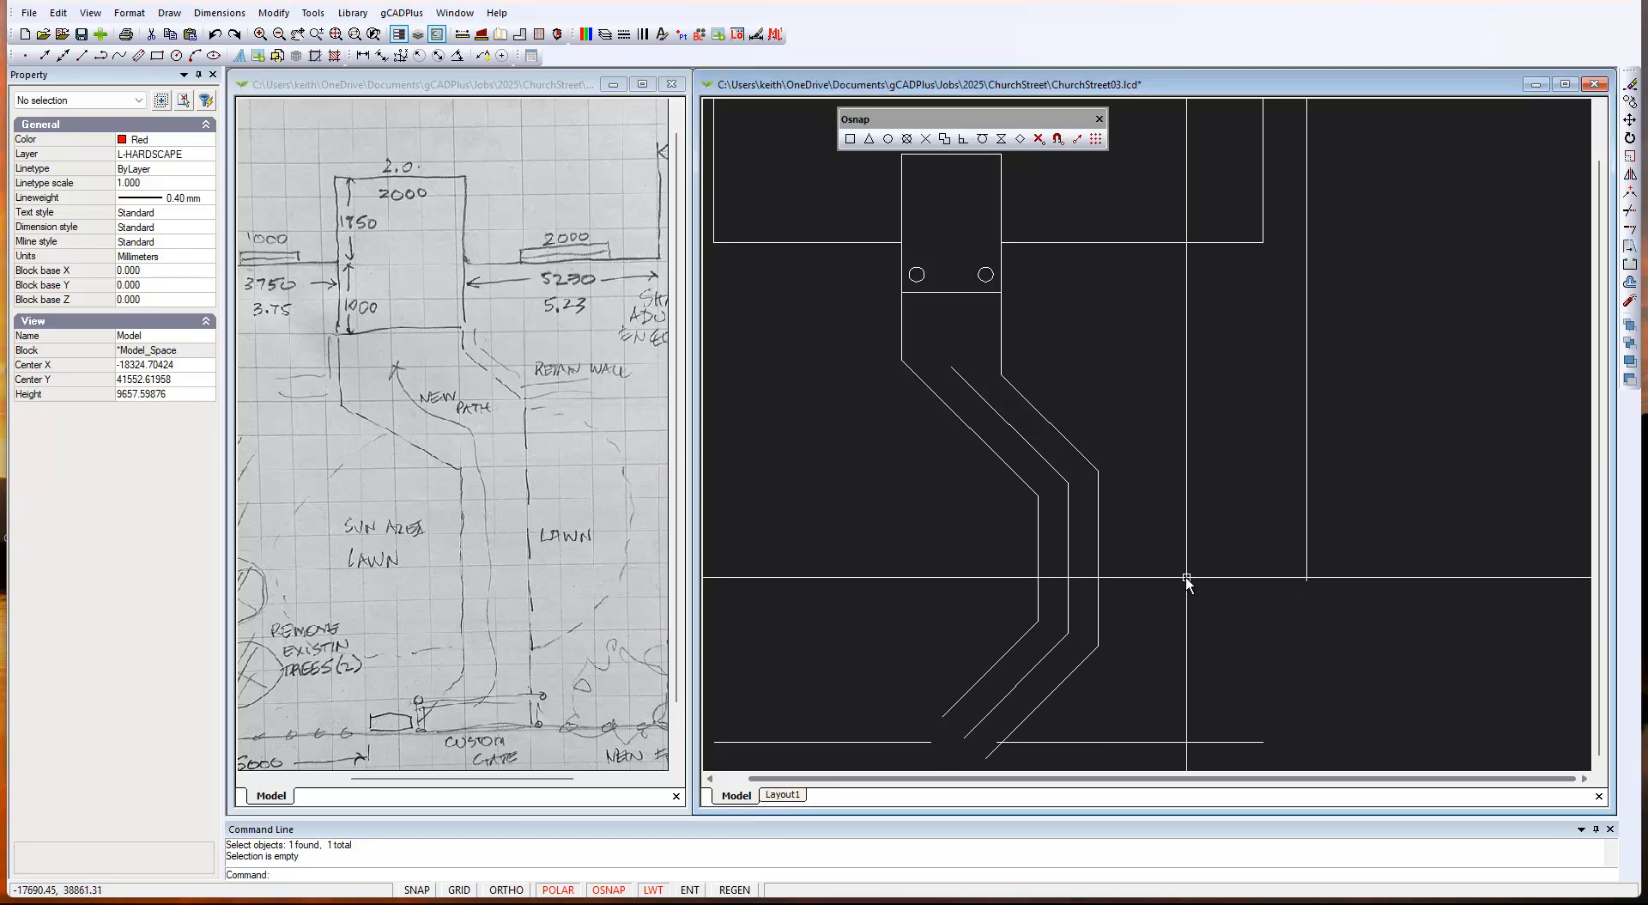
left_click(1025, 442)
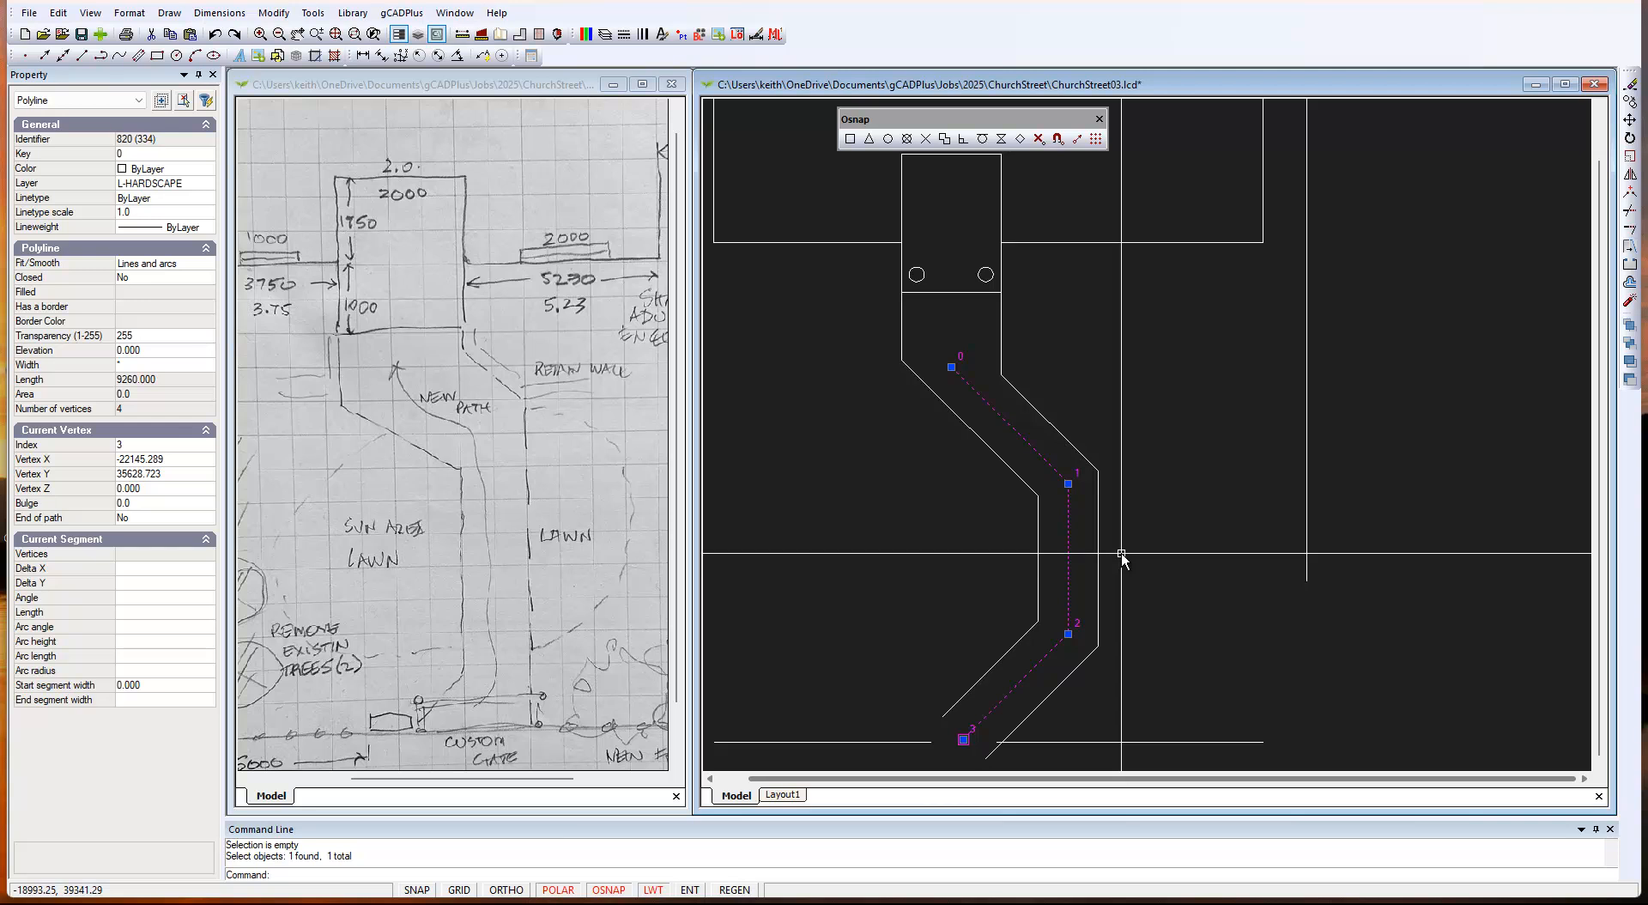
key("Delete")
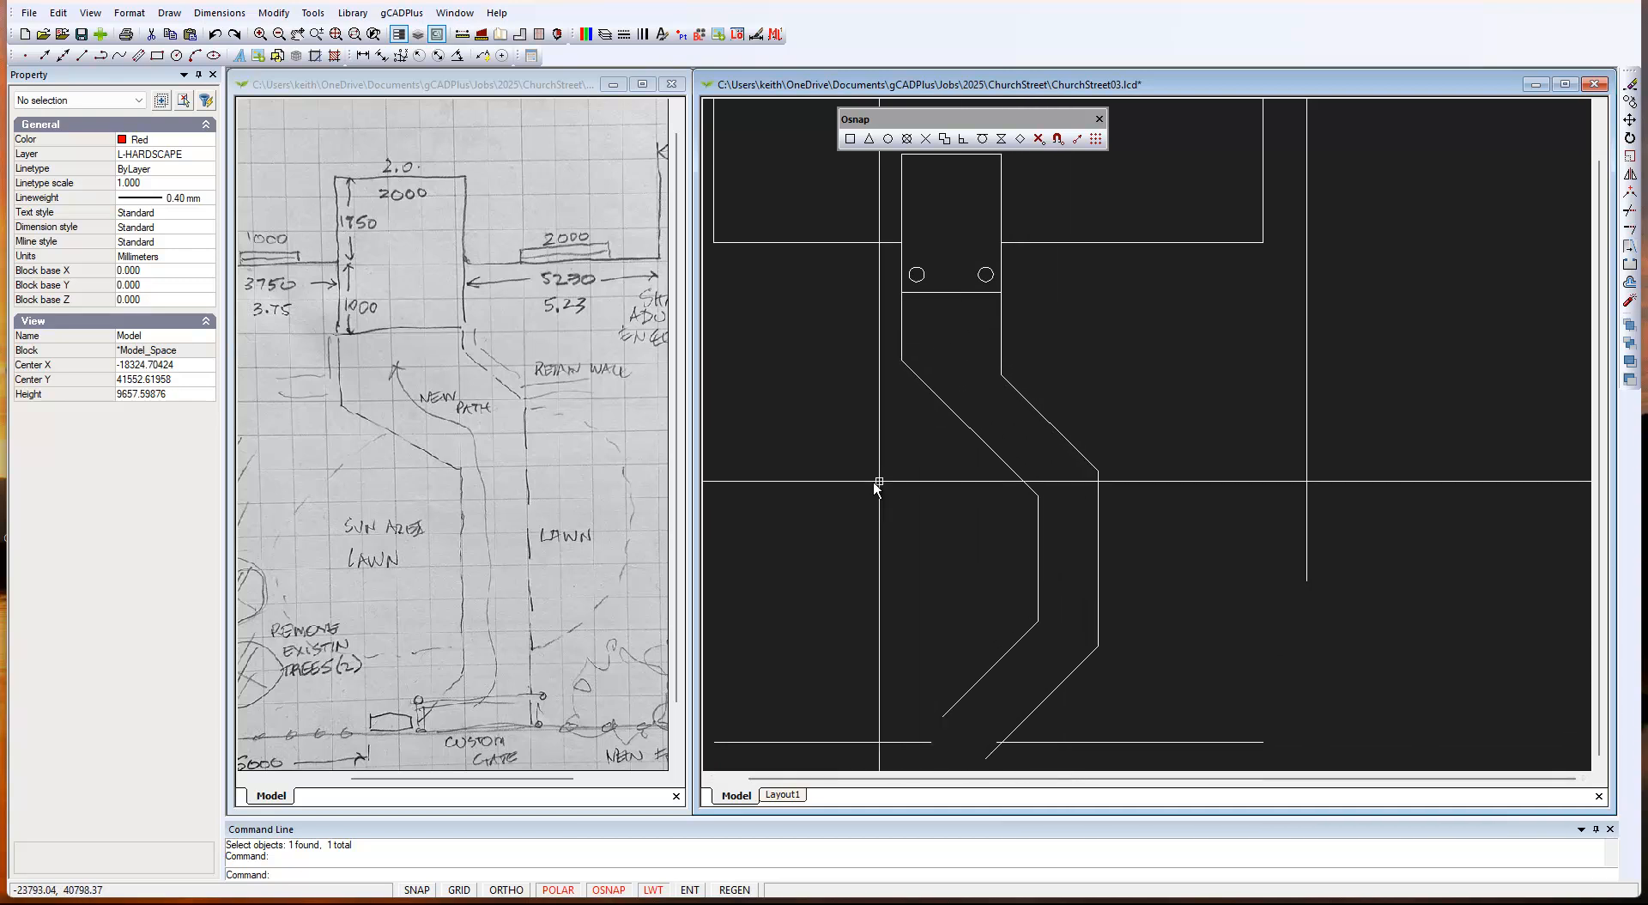
Measure the path's width, from a nearest point on the left diagonal edge perpendicular to the right diagonal edge.
left_click(462, 35)
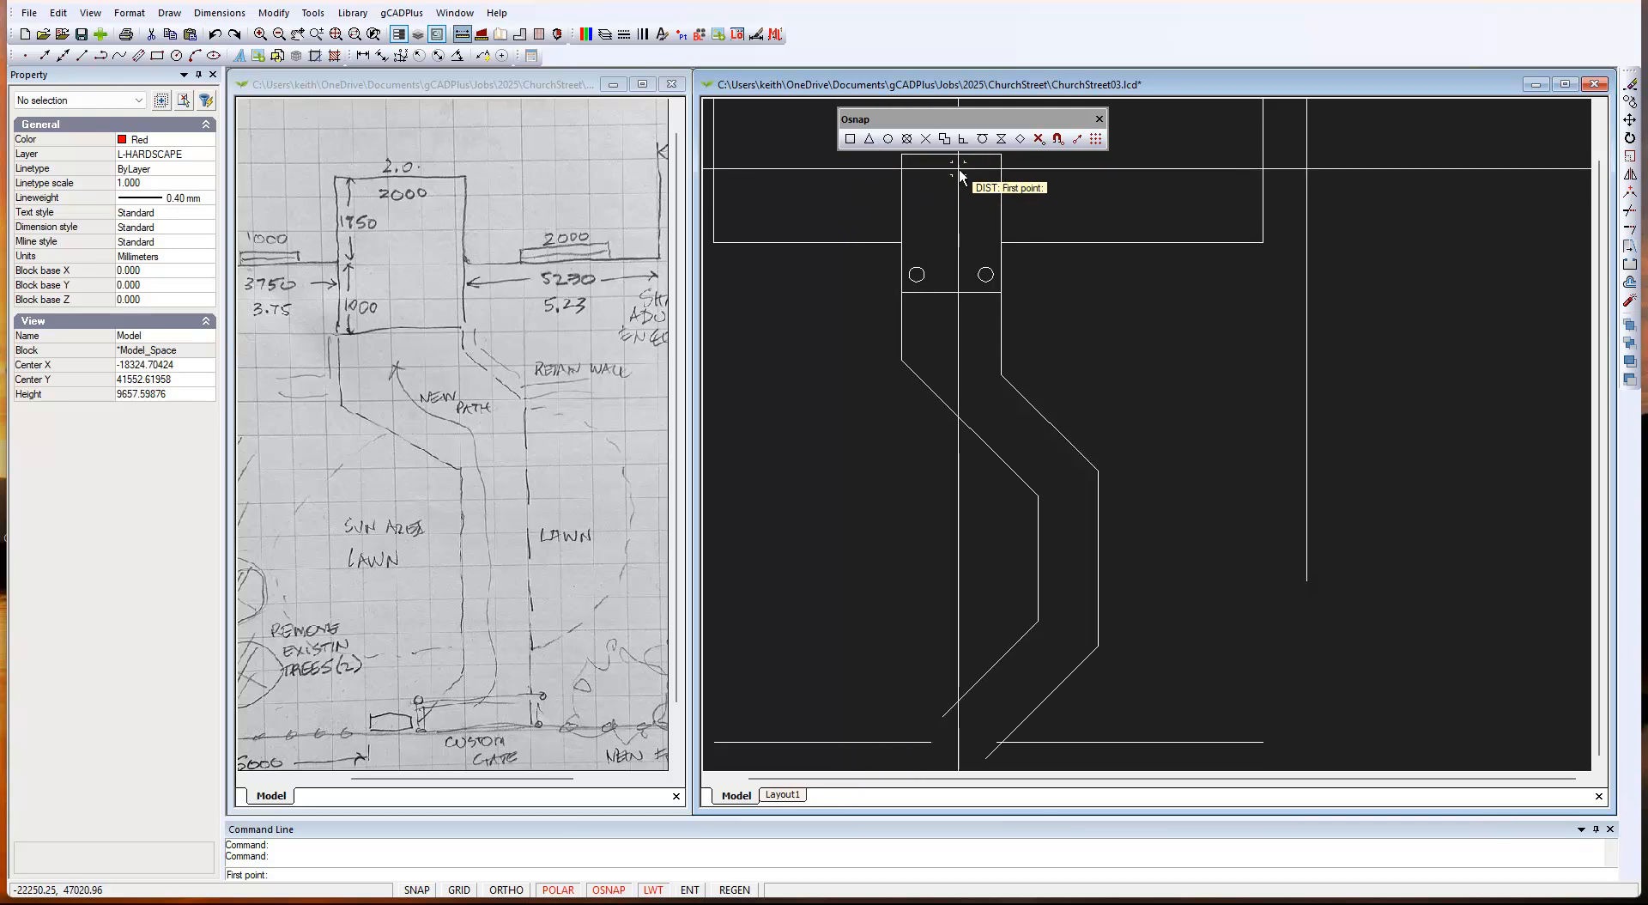
left_click(1001, 139)
left_click(993, 453)
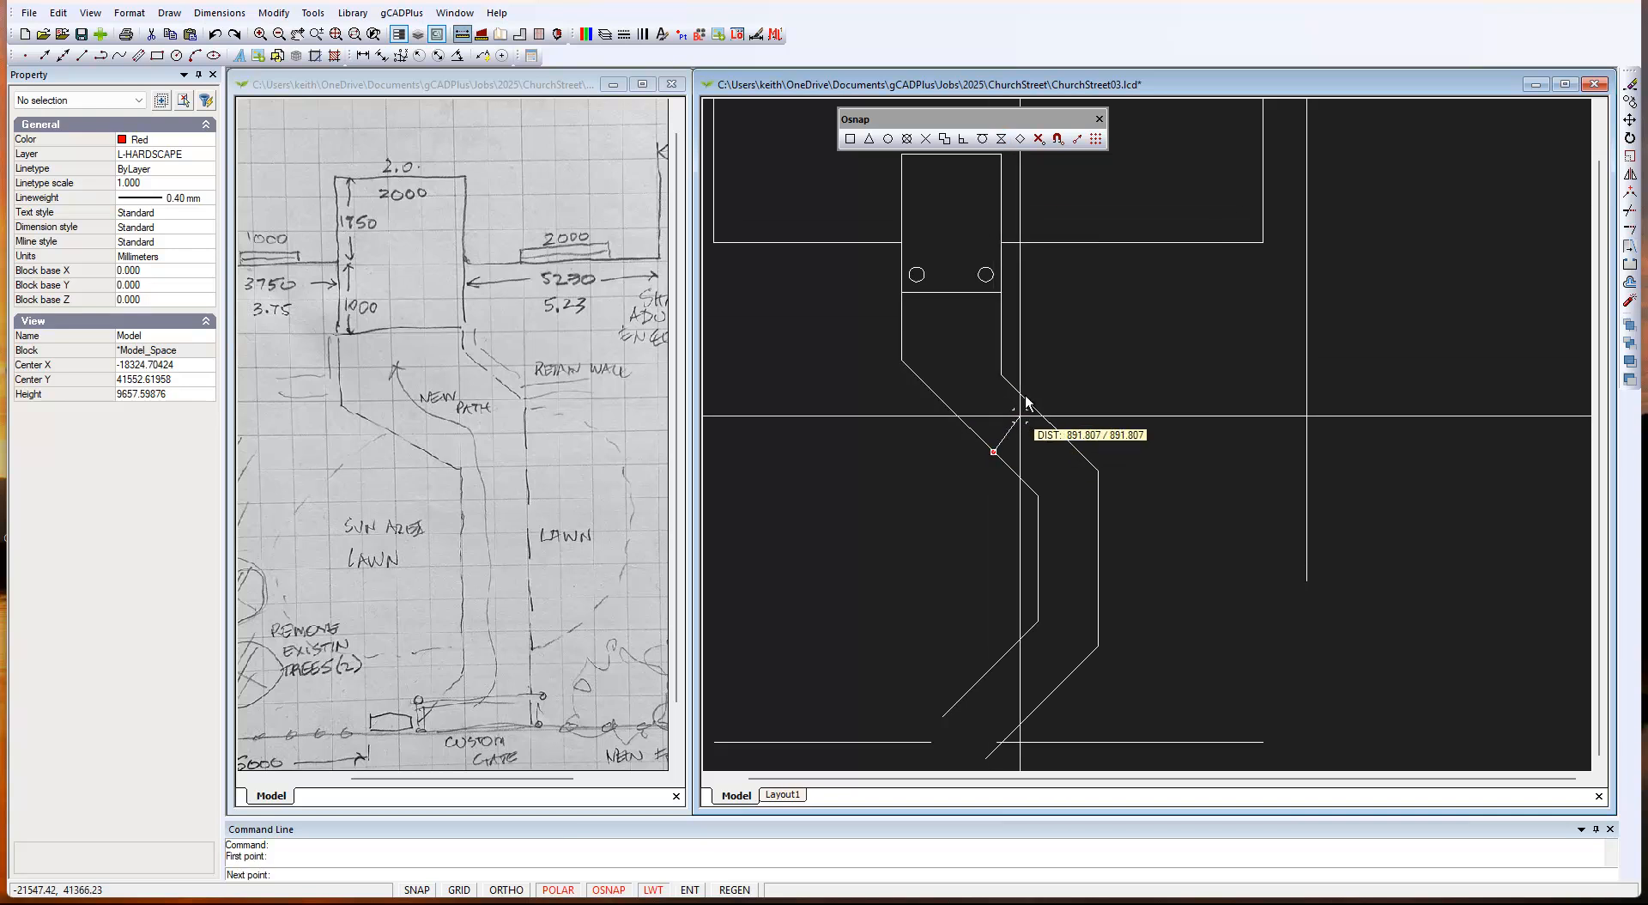
left_click(962, 140)
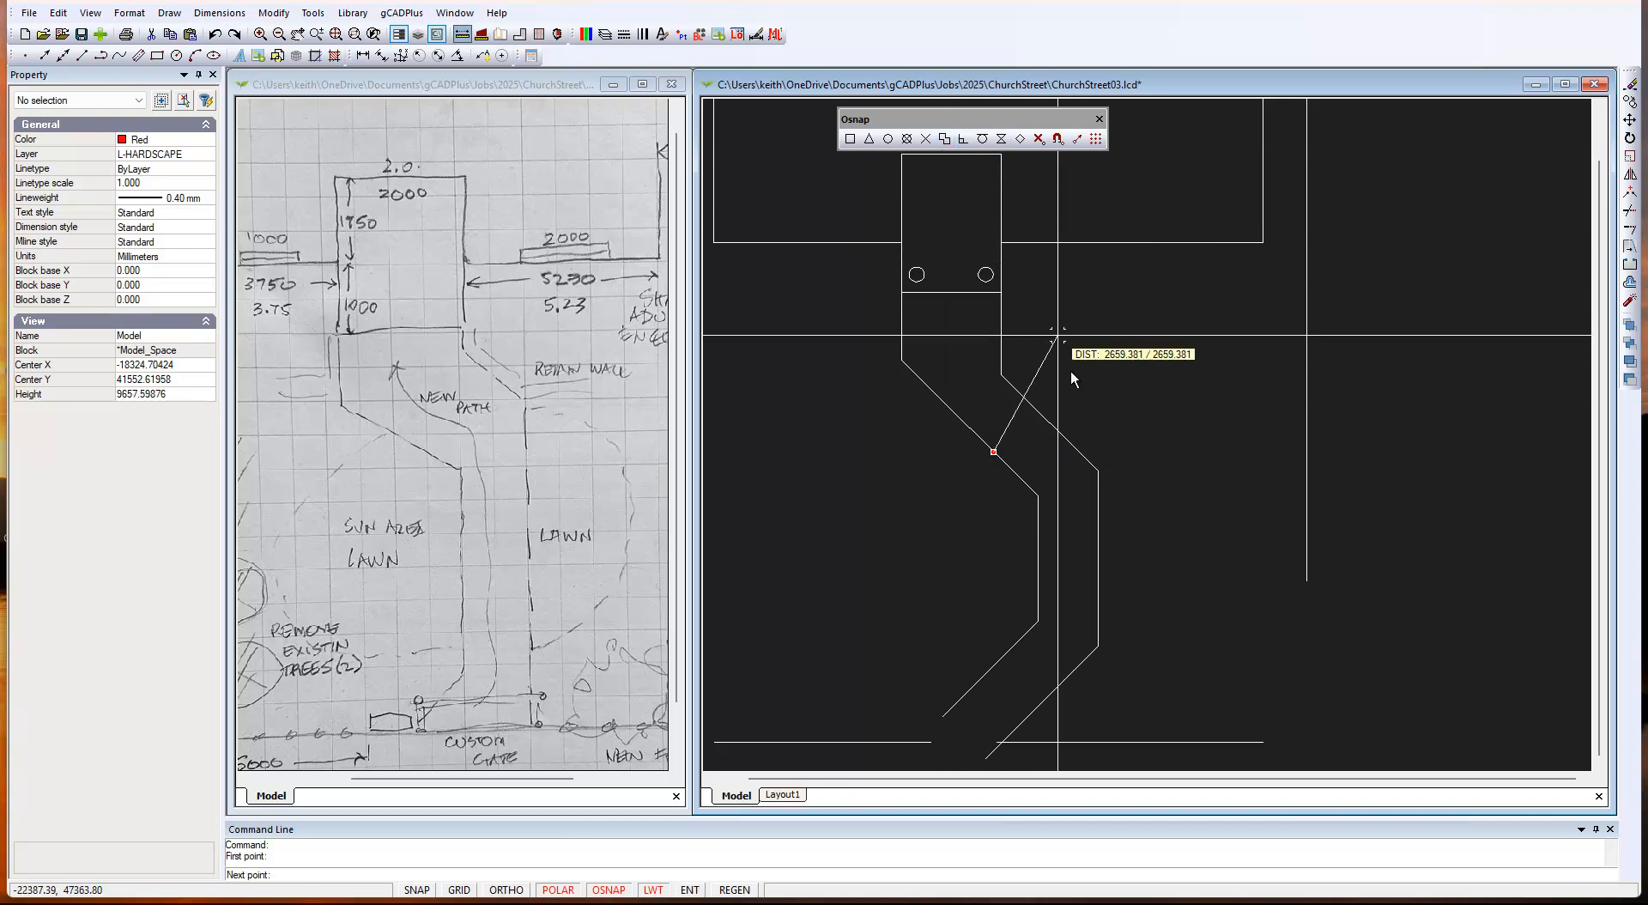
left_click(1035, 411)
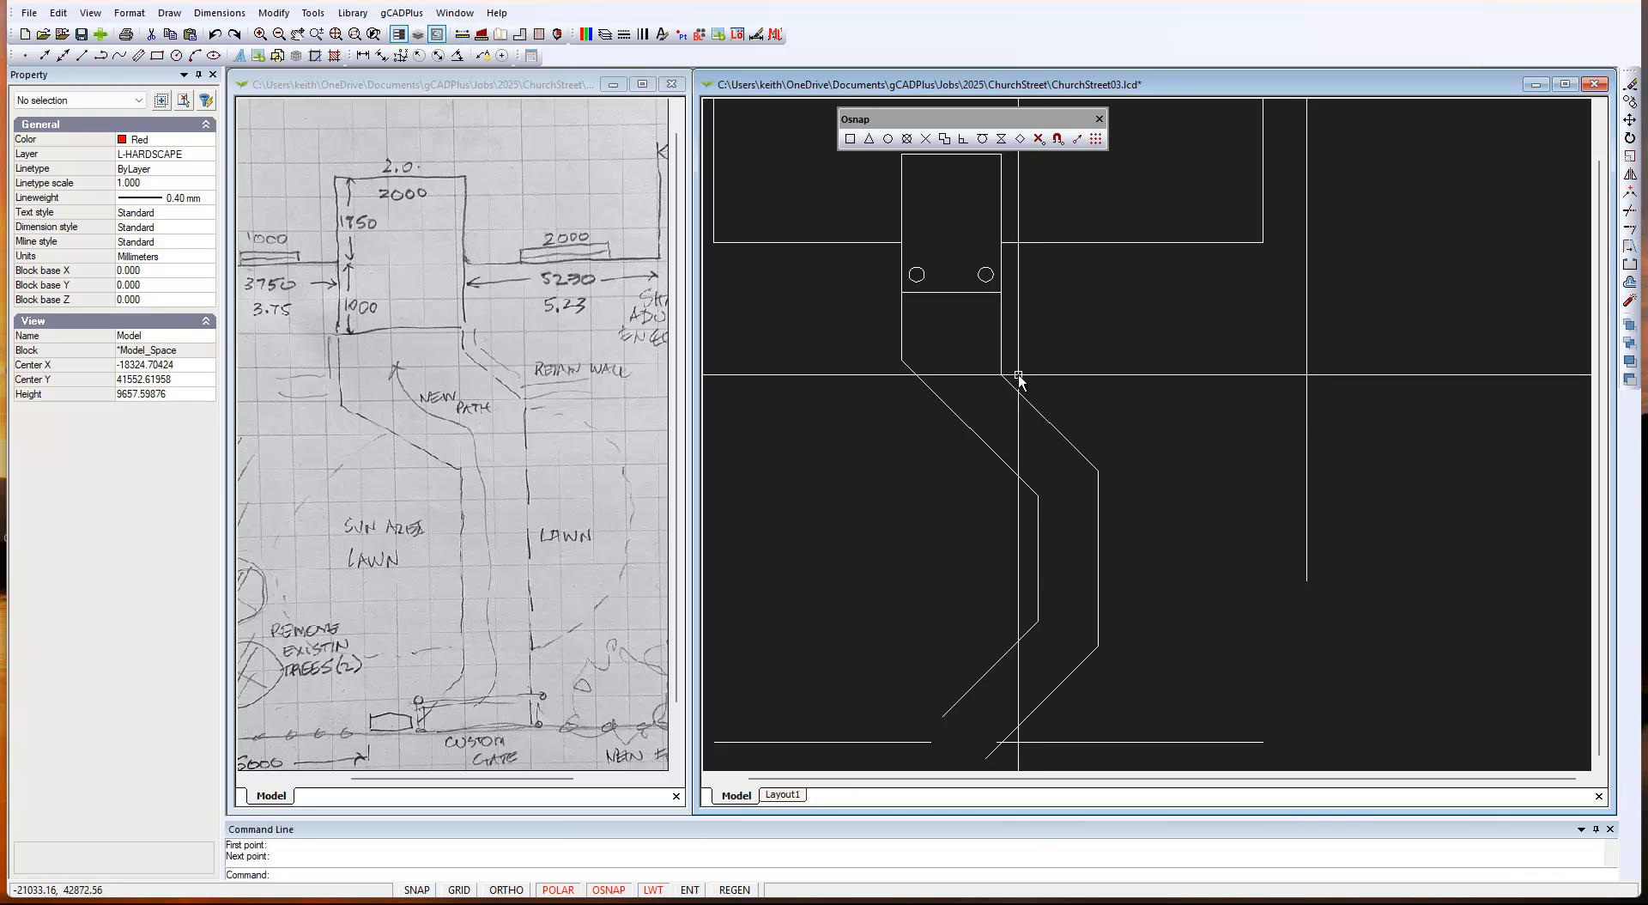
right_click(982, 353)
left_click(816, 470)
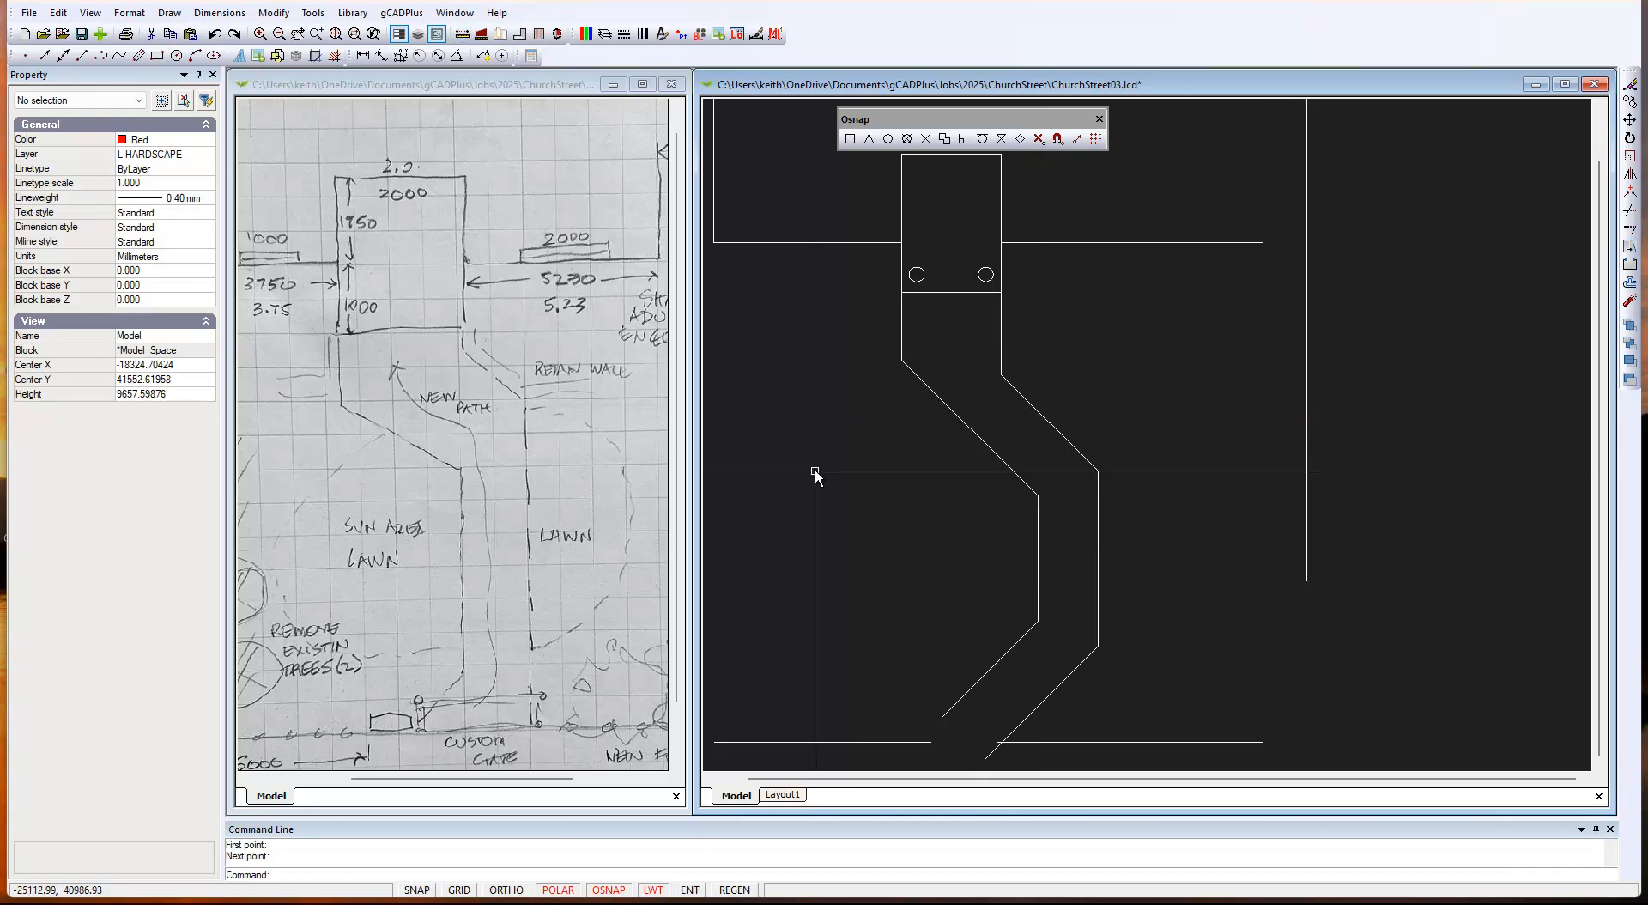
Measure the perpendicular distance between the two vertical path edges just below the porch.
right_click(816, 465)
left_click(864, 474)
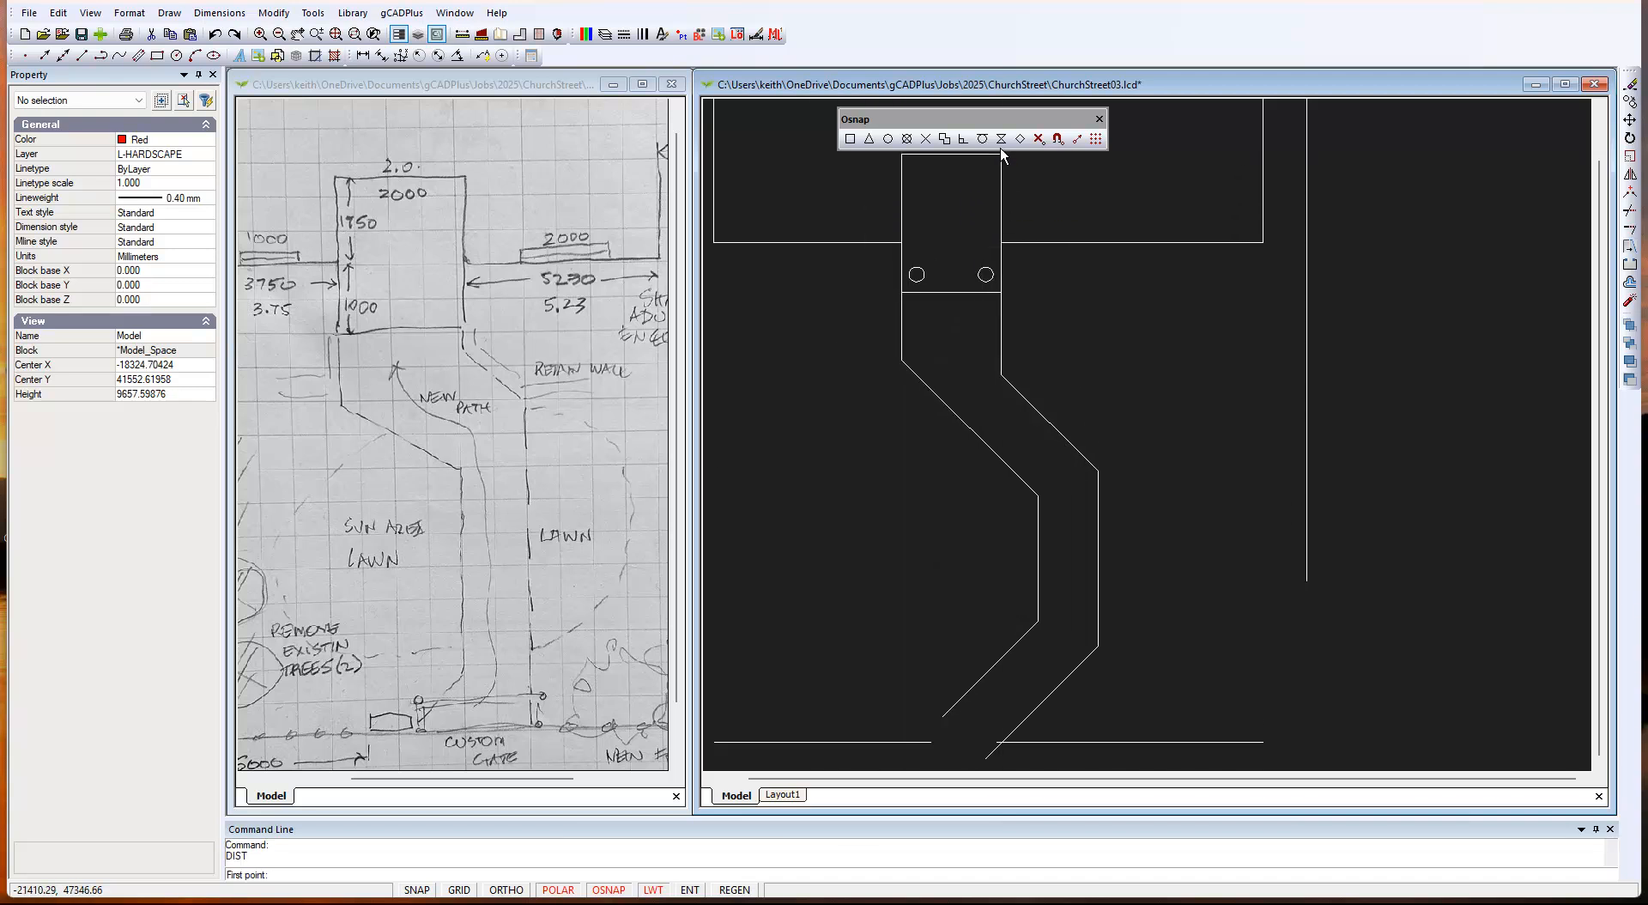
left_click(901, 327)
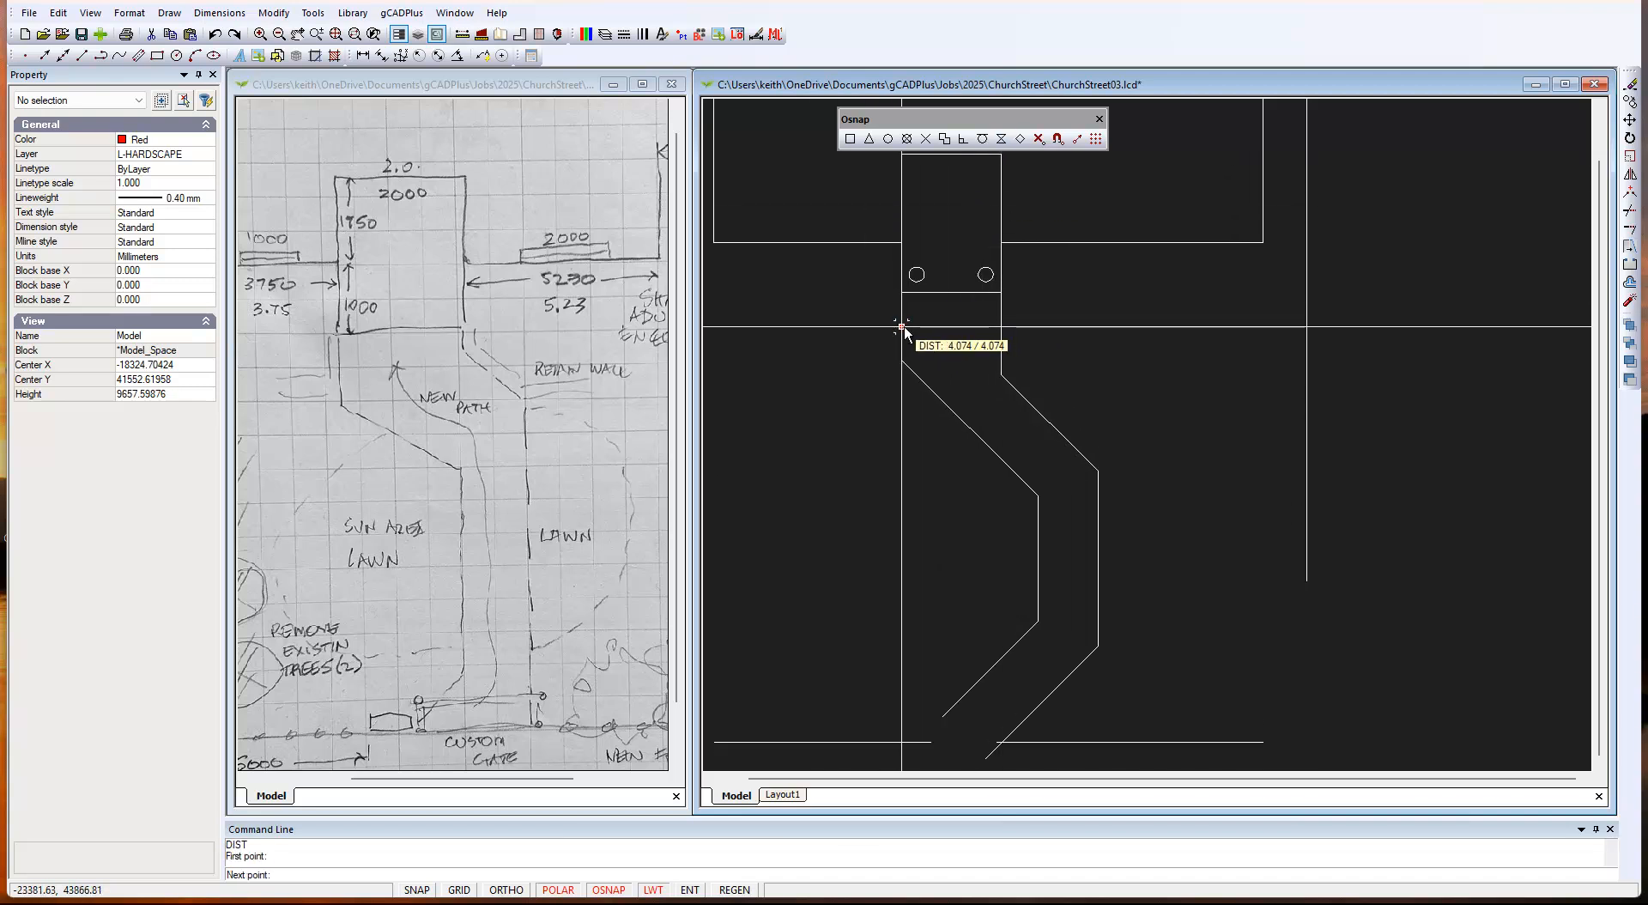
left_click(963, 139)
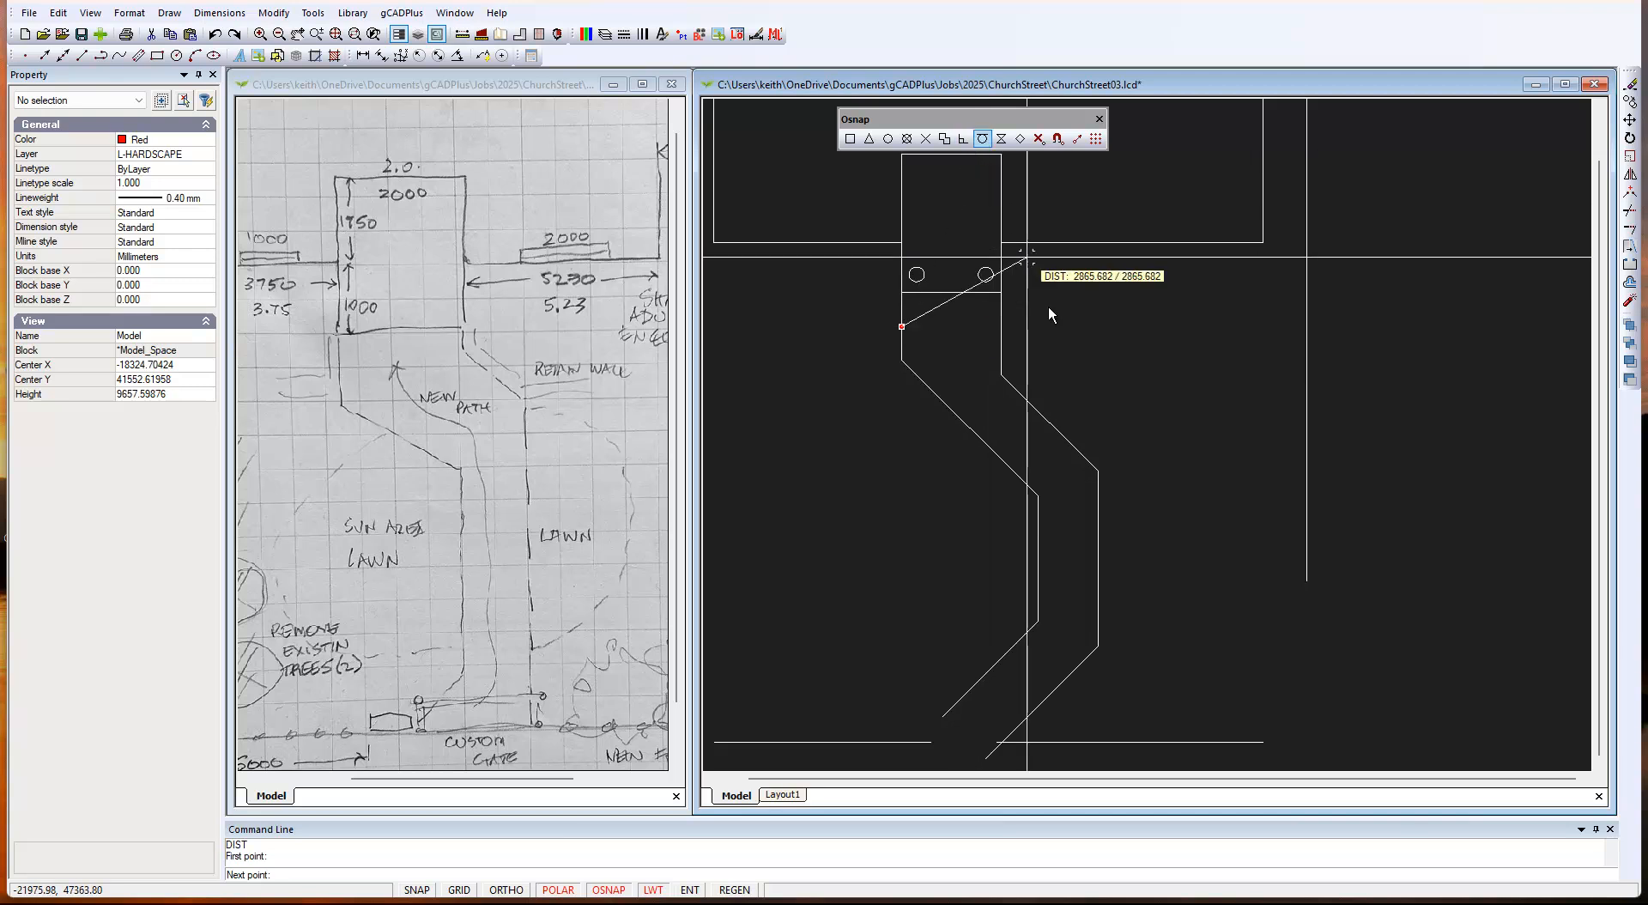
left_click(999, 328)
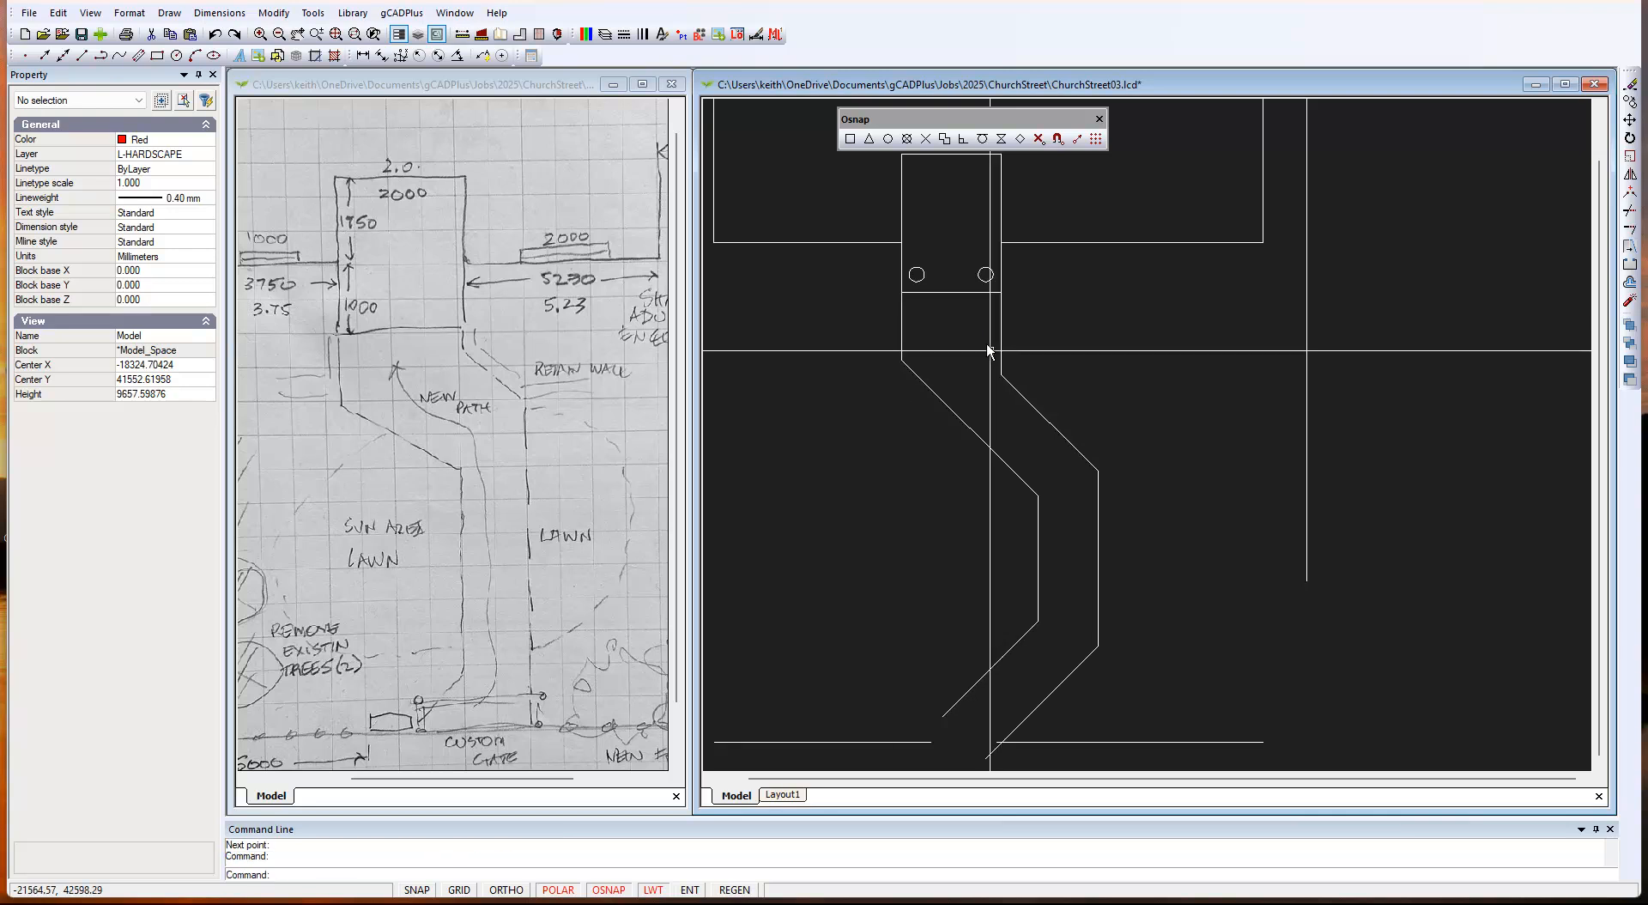
right_click(956, 466)
left_click(799, 534)
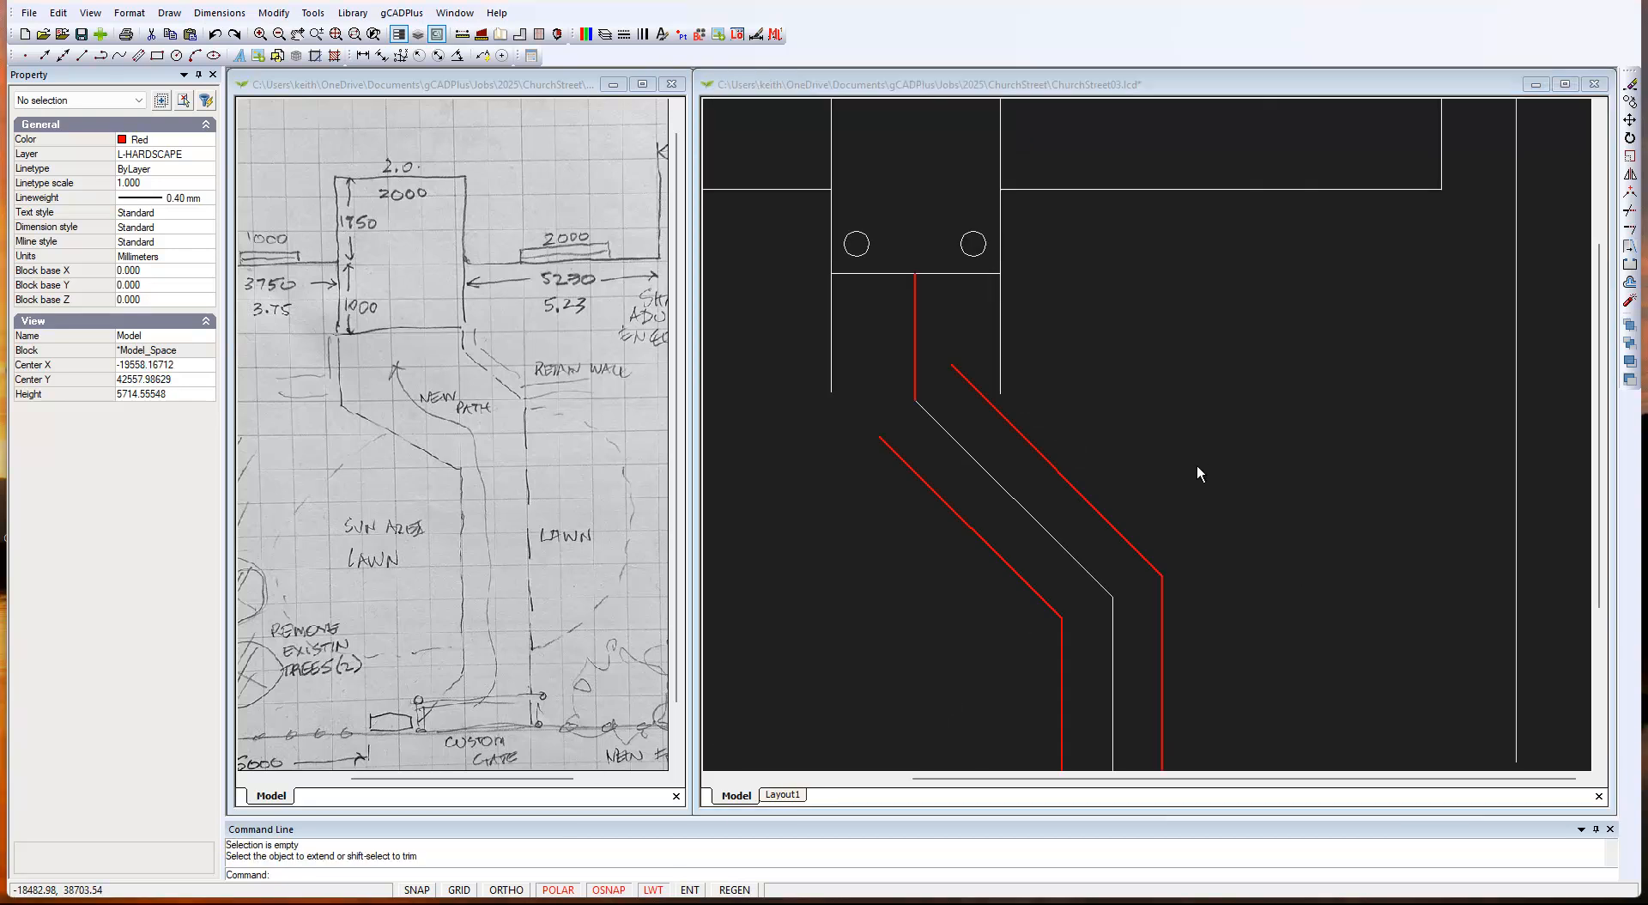
Delete the red vertical construction line that drops from the midpoint of the porch's lower edge.
left_click(1217, 469)
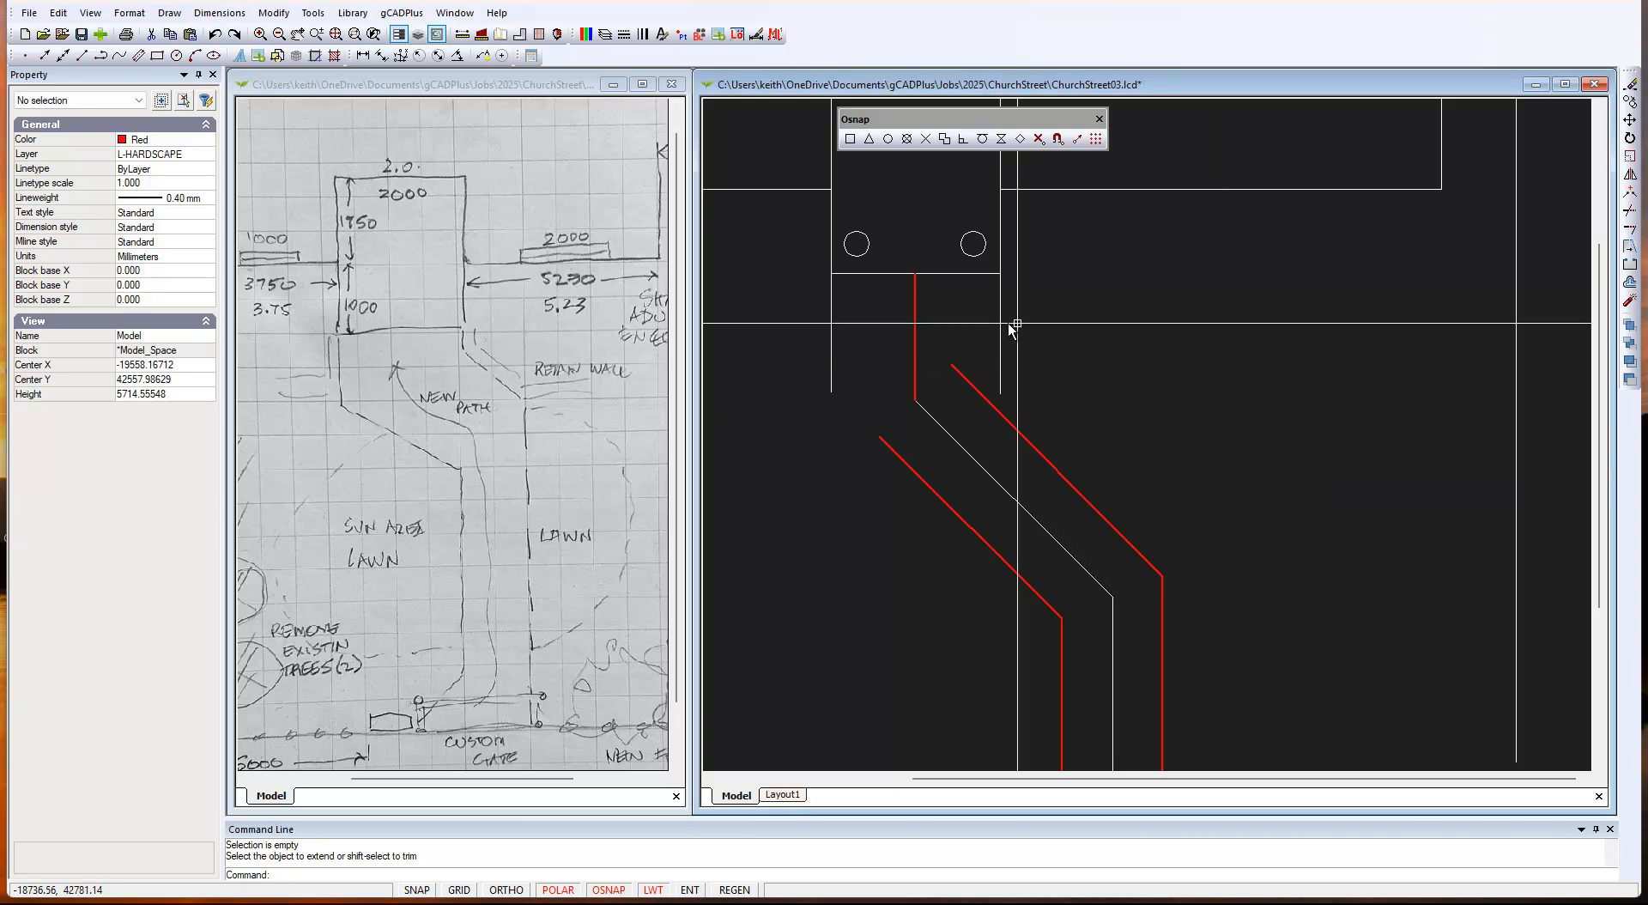
left_click(916, 363)
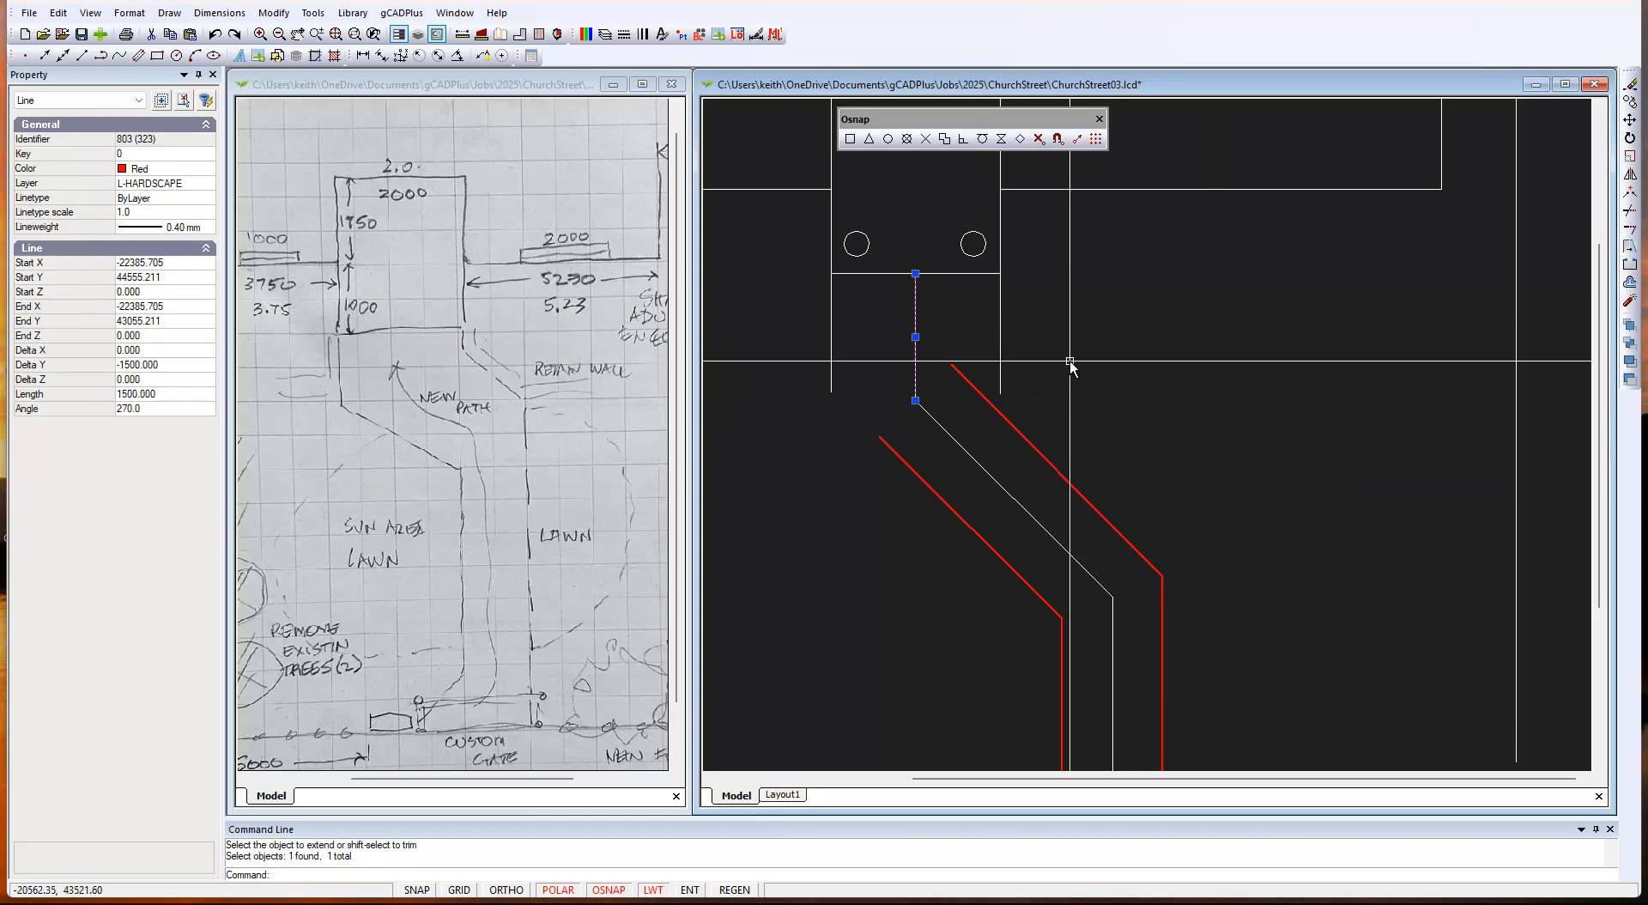
key("Escape")
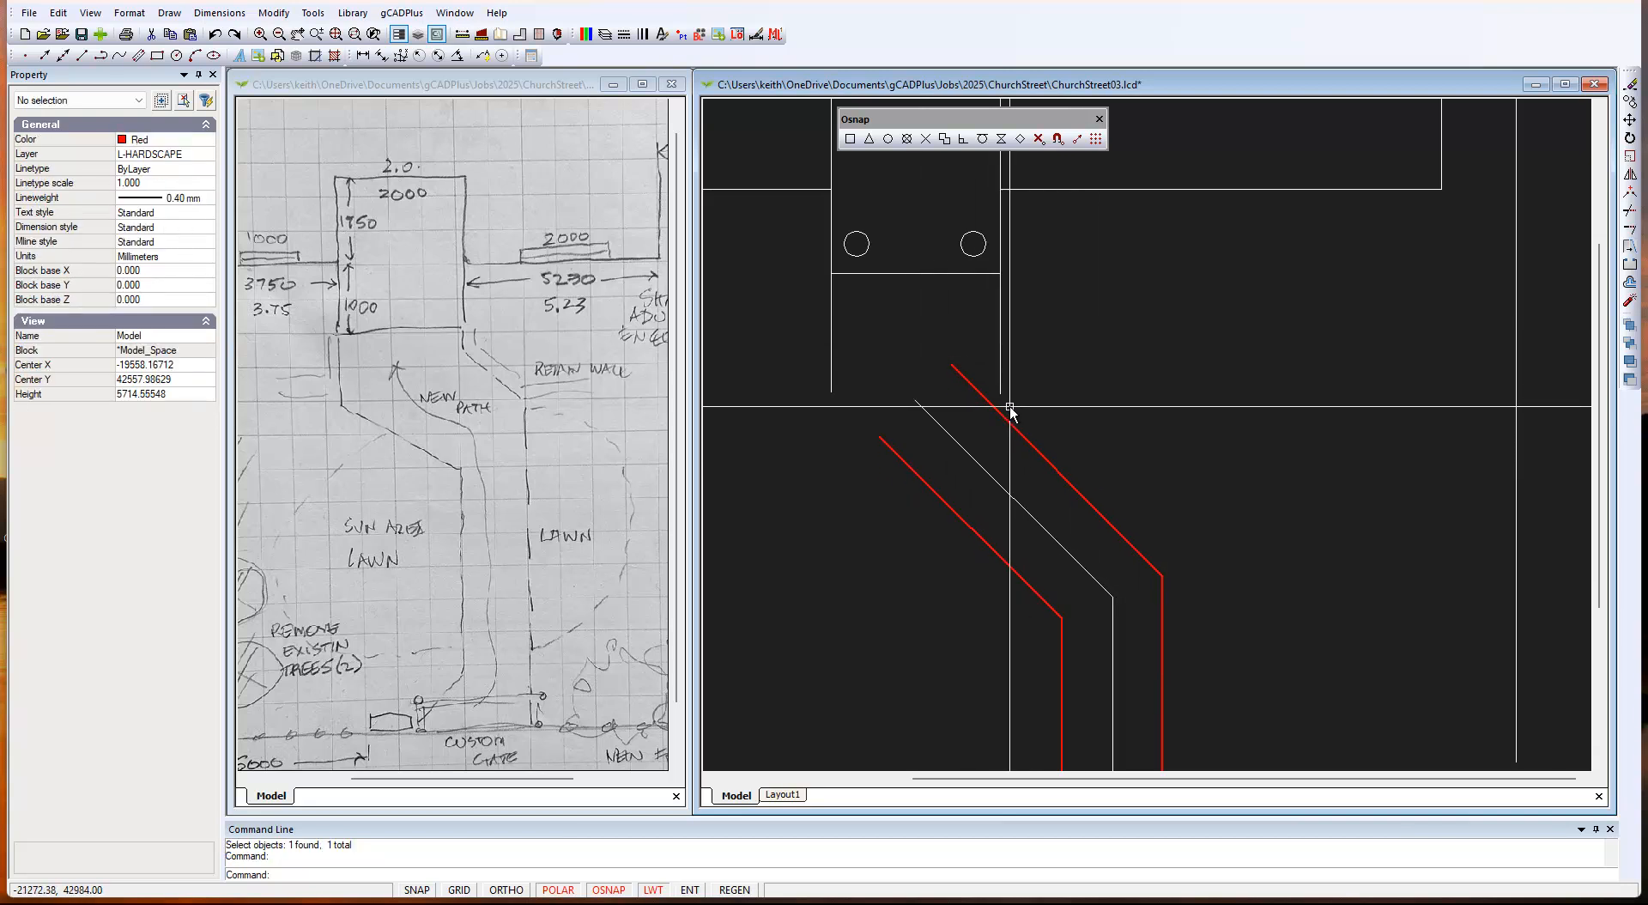
Extend the right vertical line below the porch down to the red right path edge, using that polyline as the boundary.
scroll(1006, 429, "up", 2)
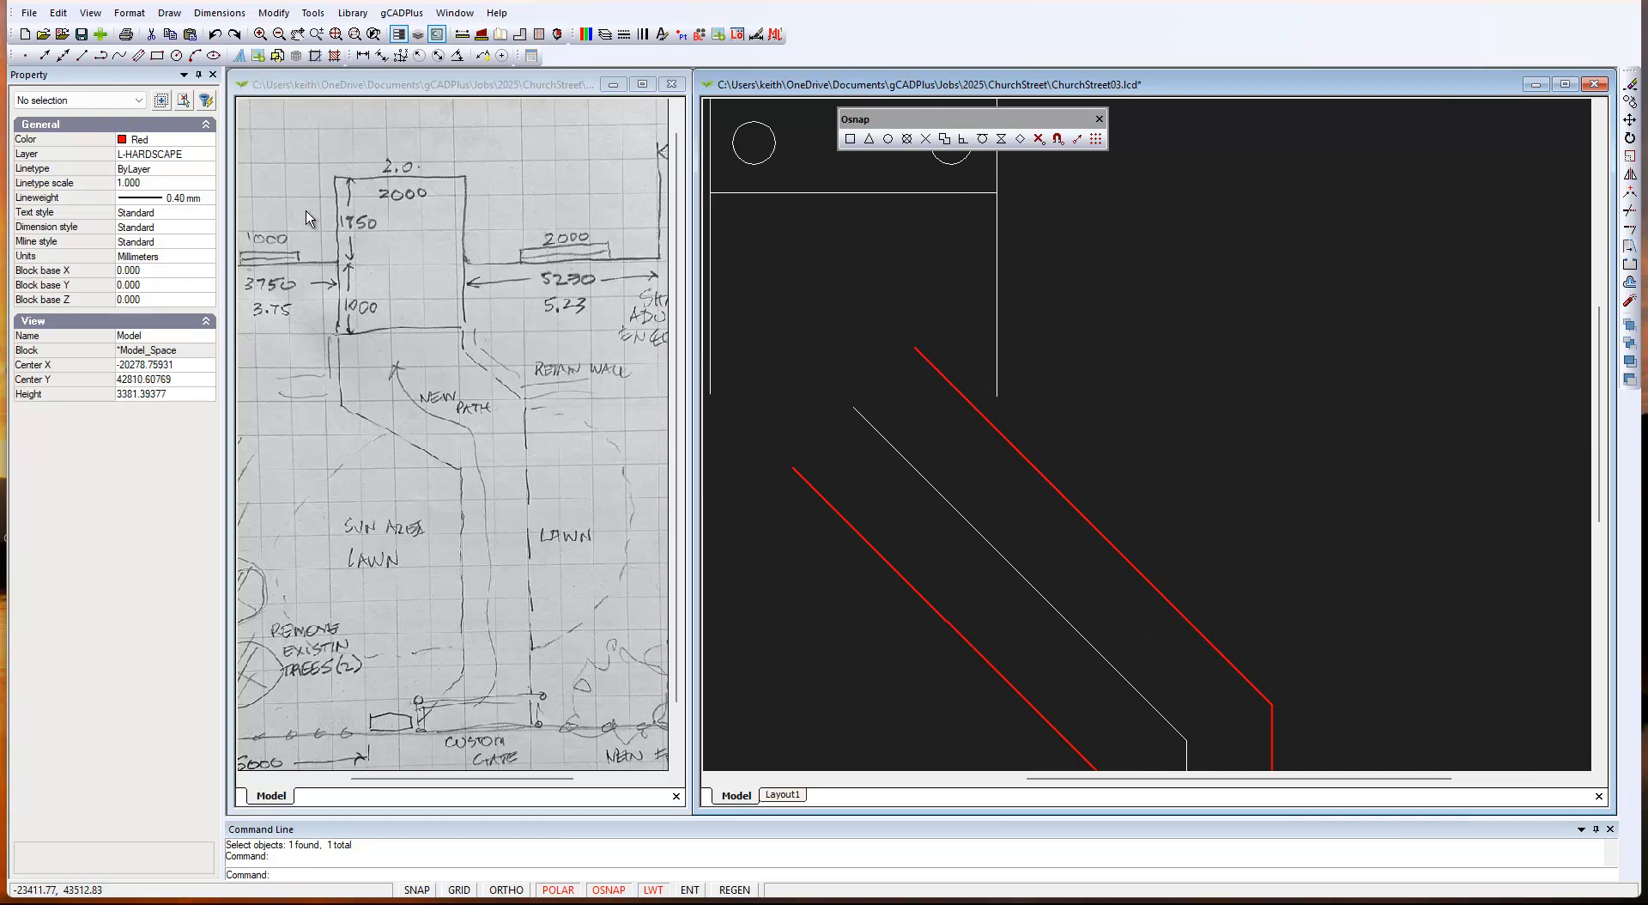
left_click(274, 12)
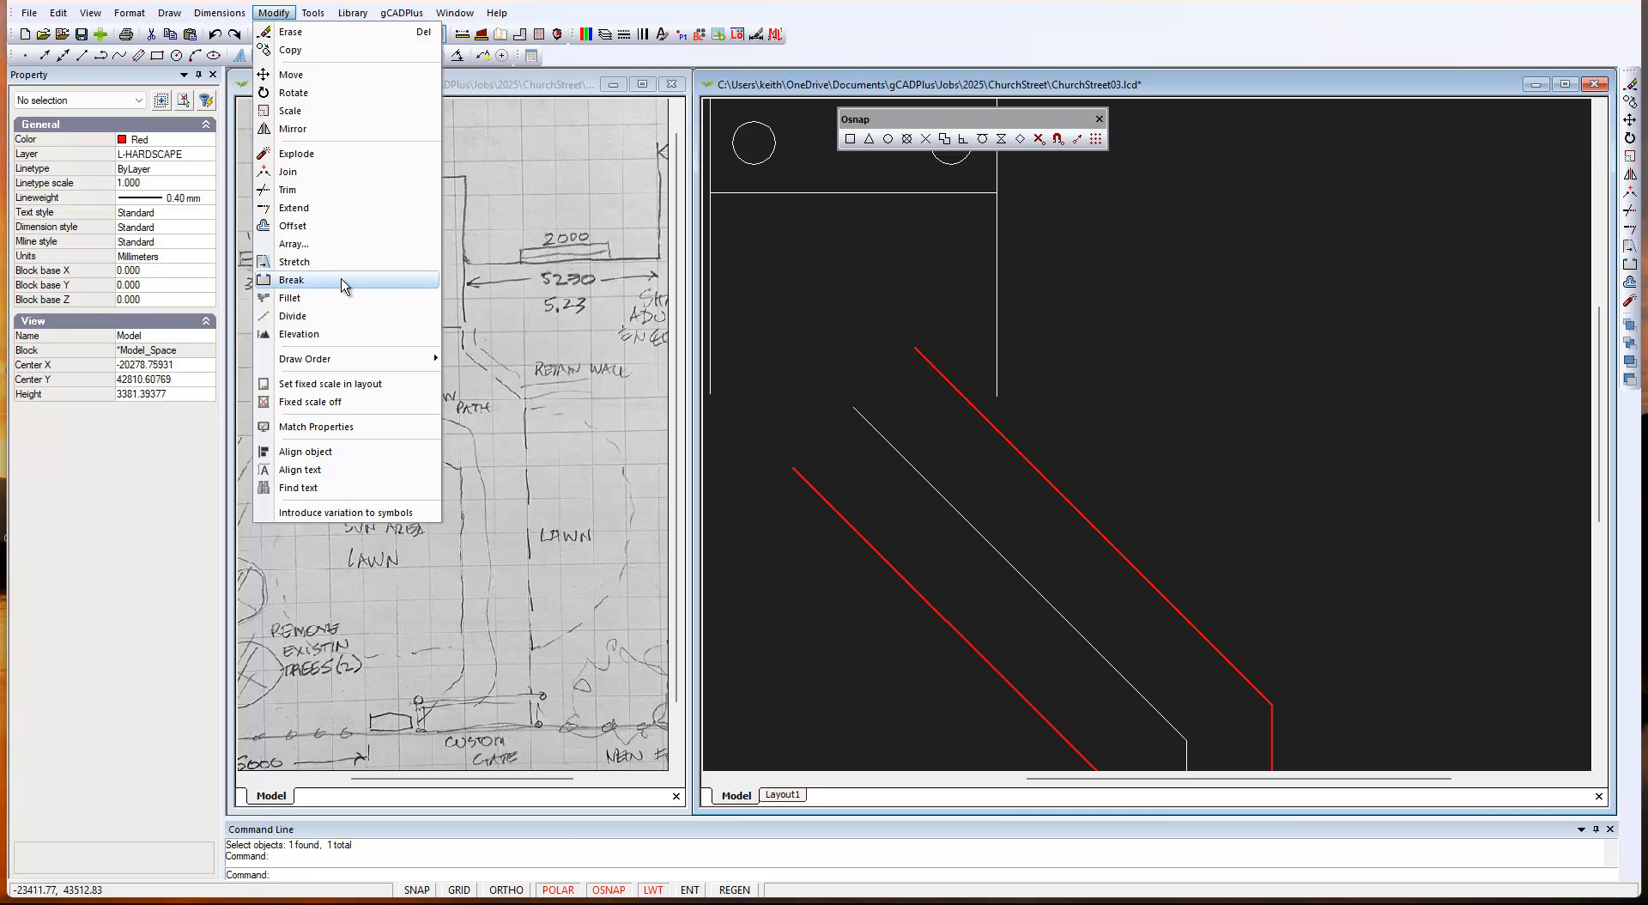
left_click(302, 224)
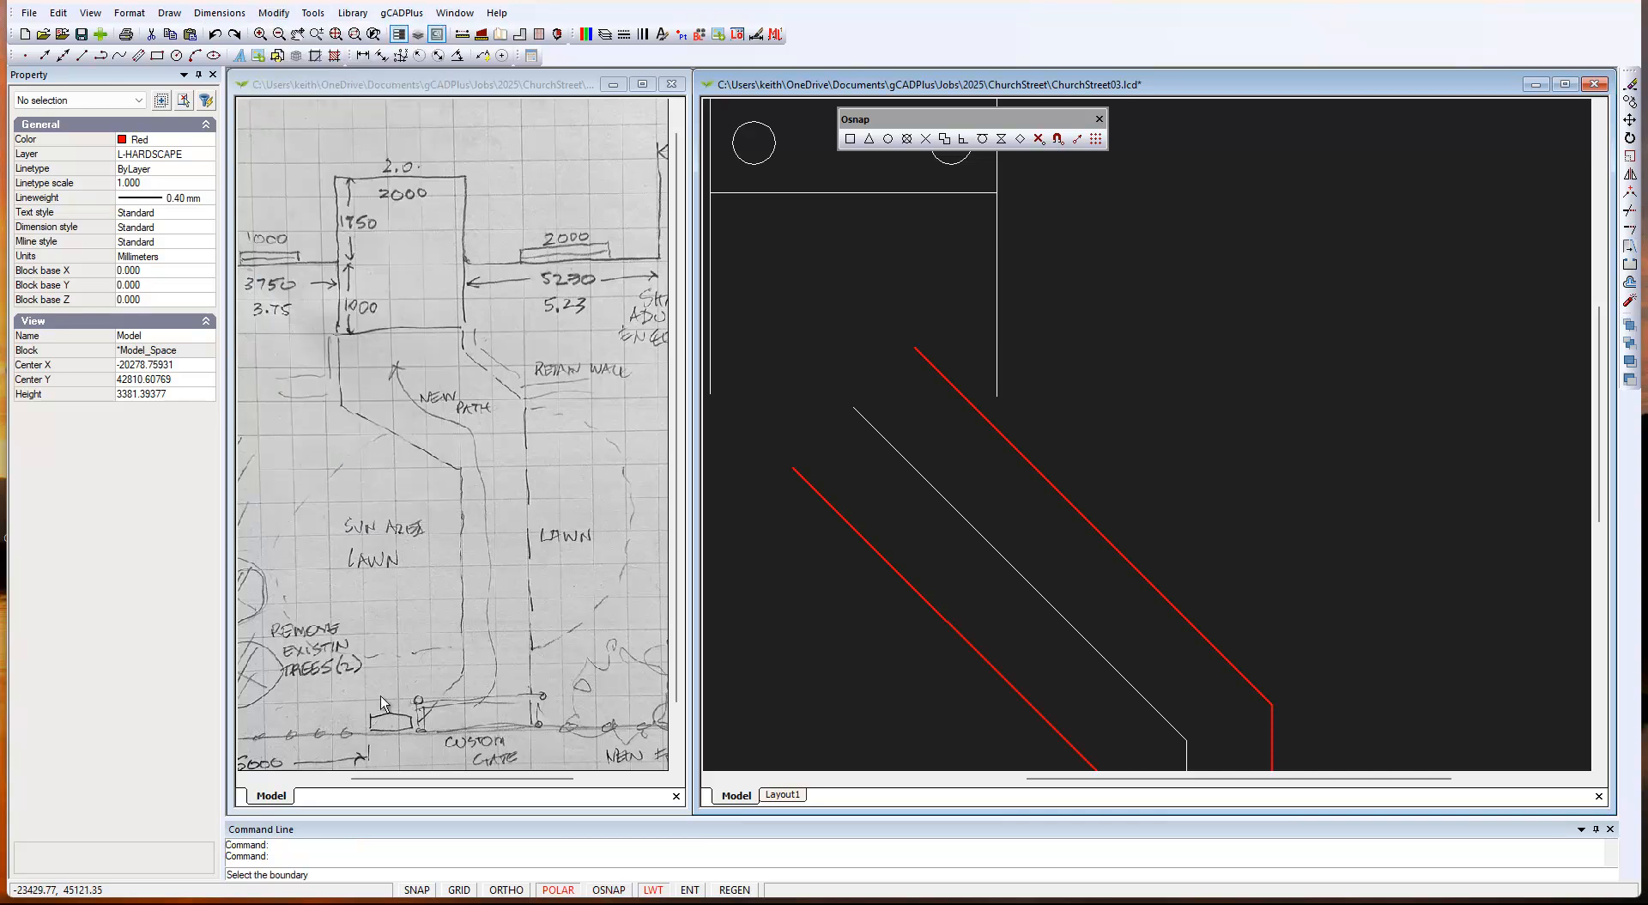
left_click(1037, 471)
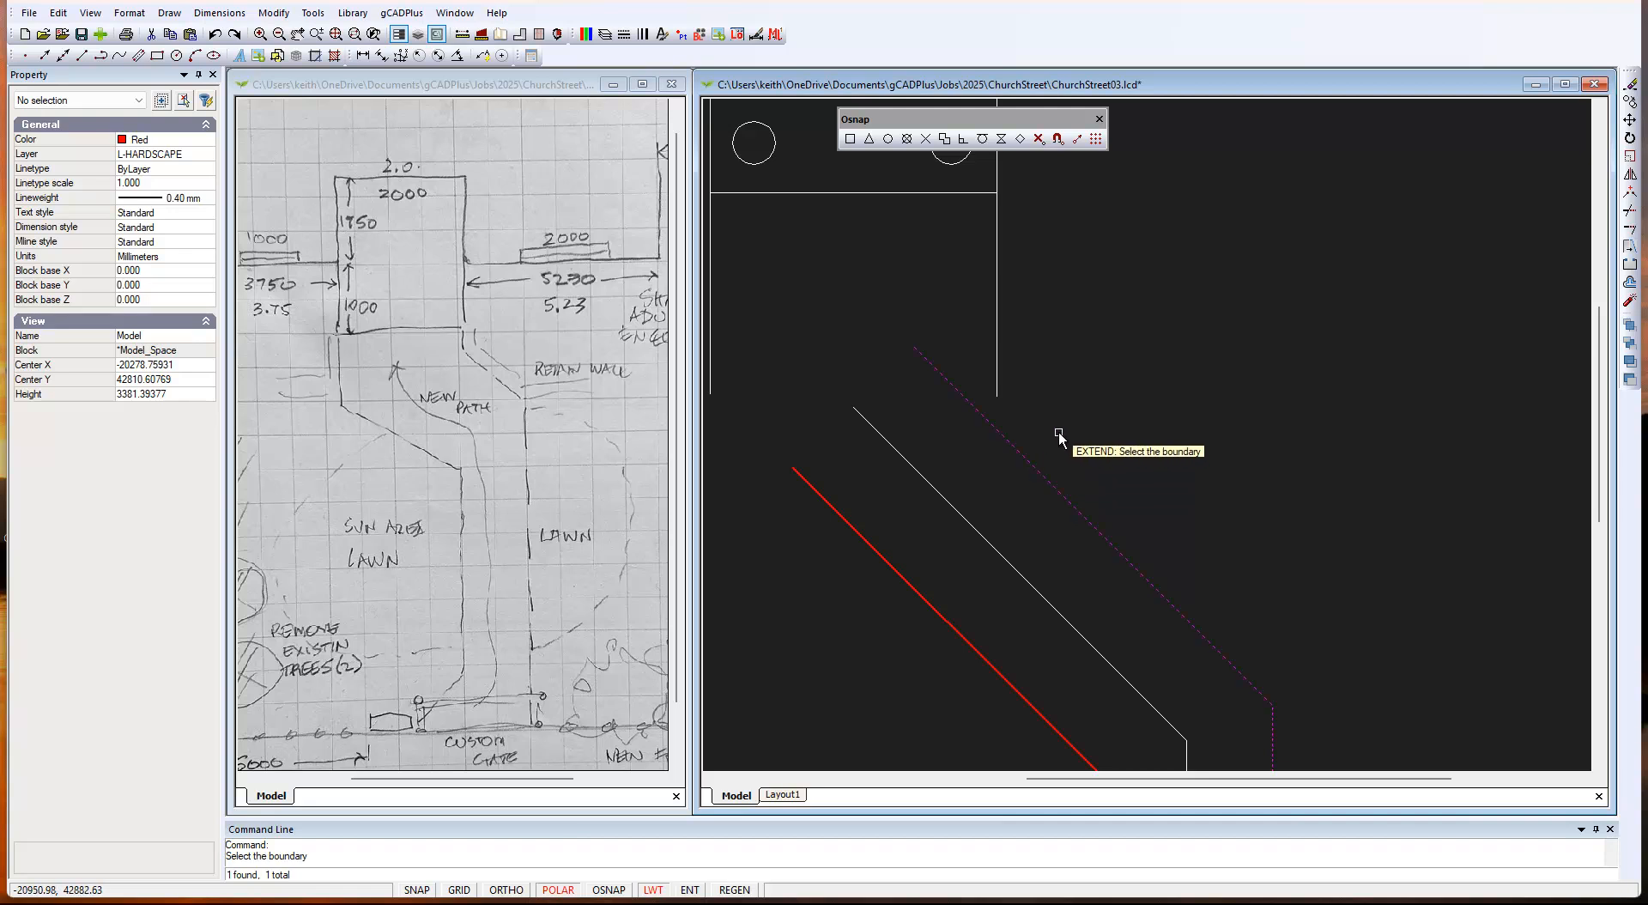
key("Return")
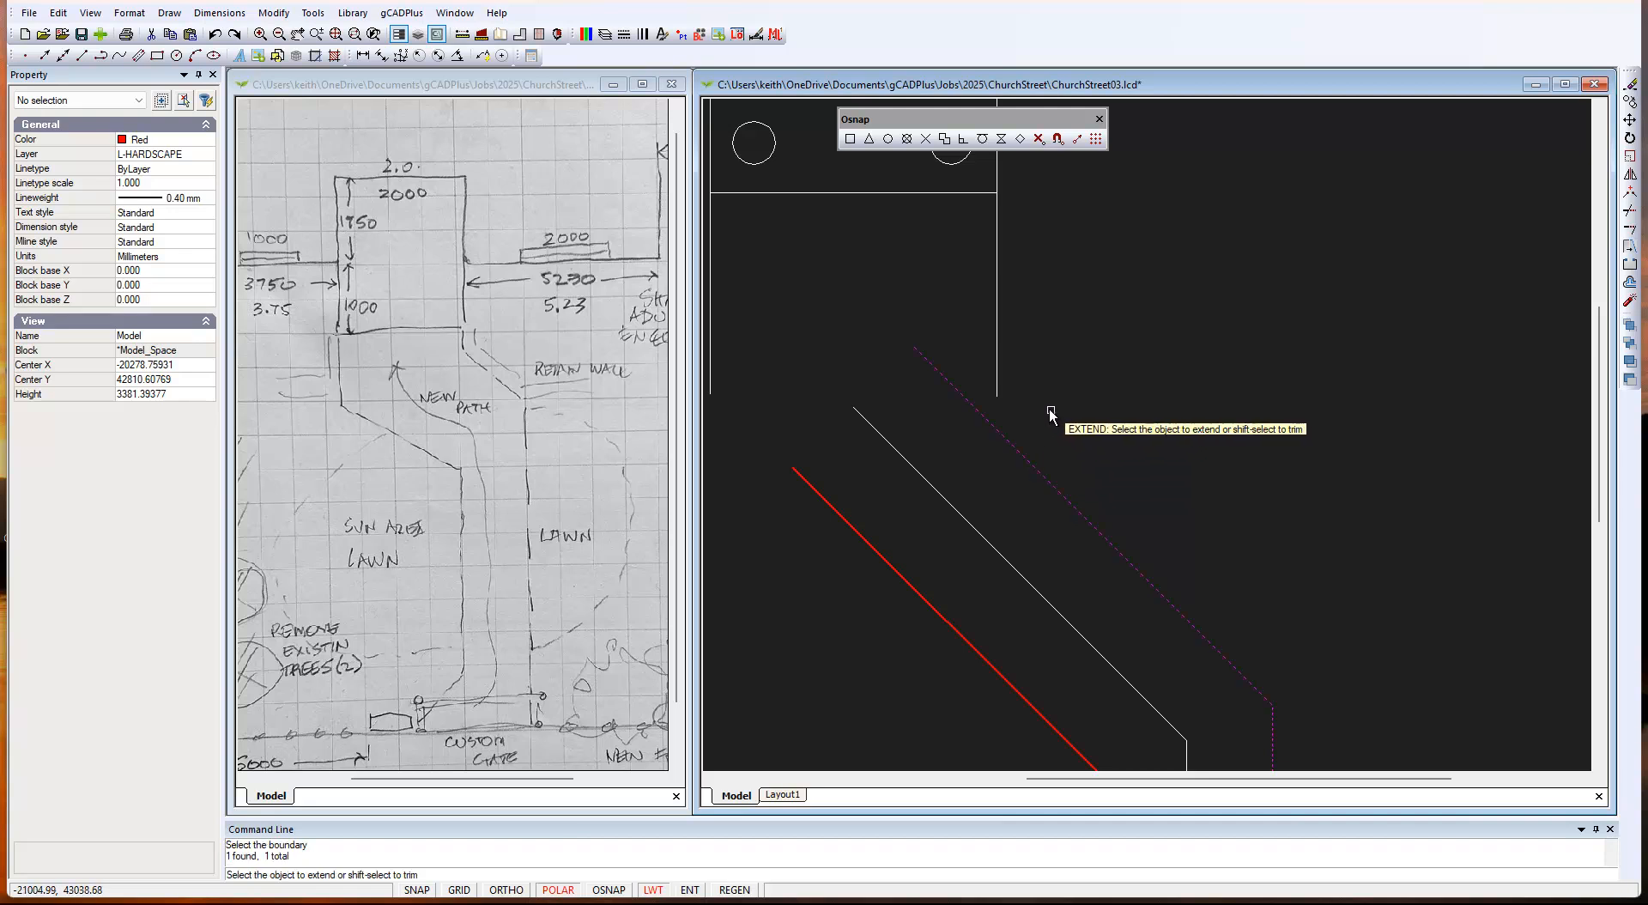
left_click(997, 388)
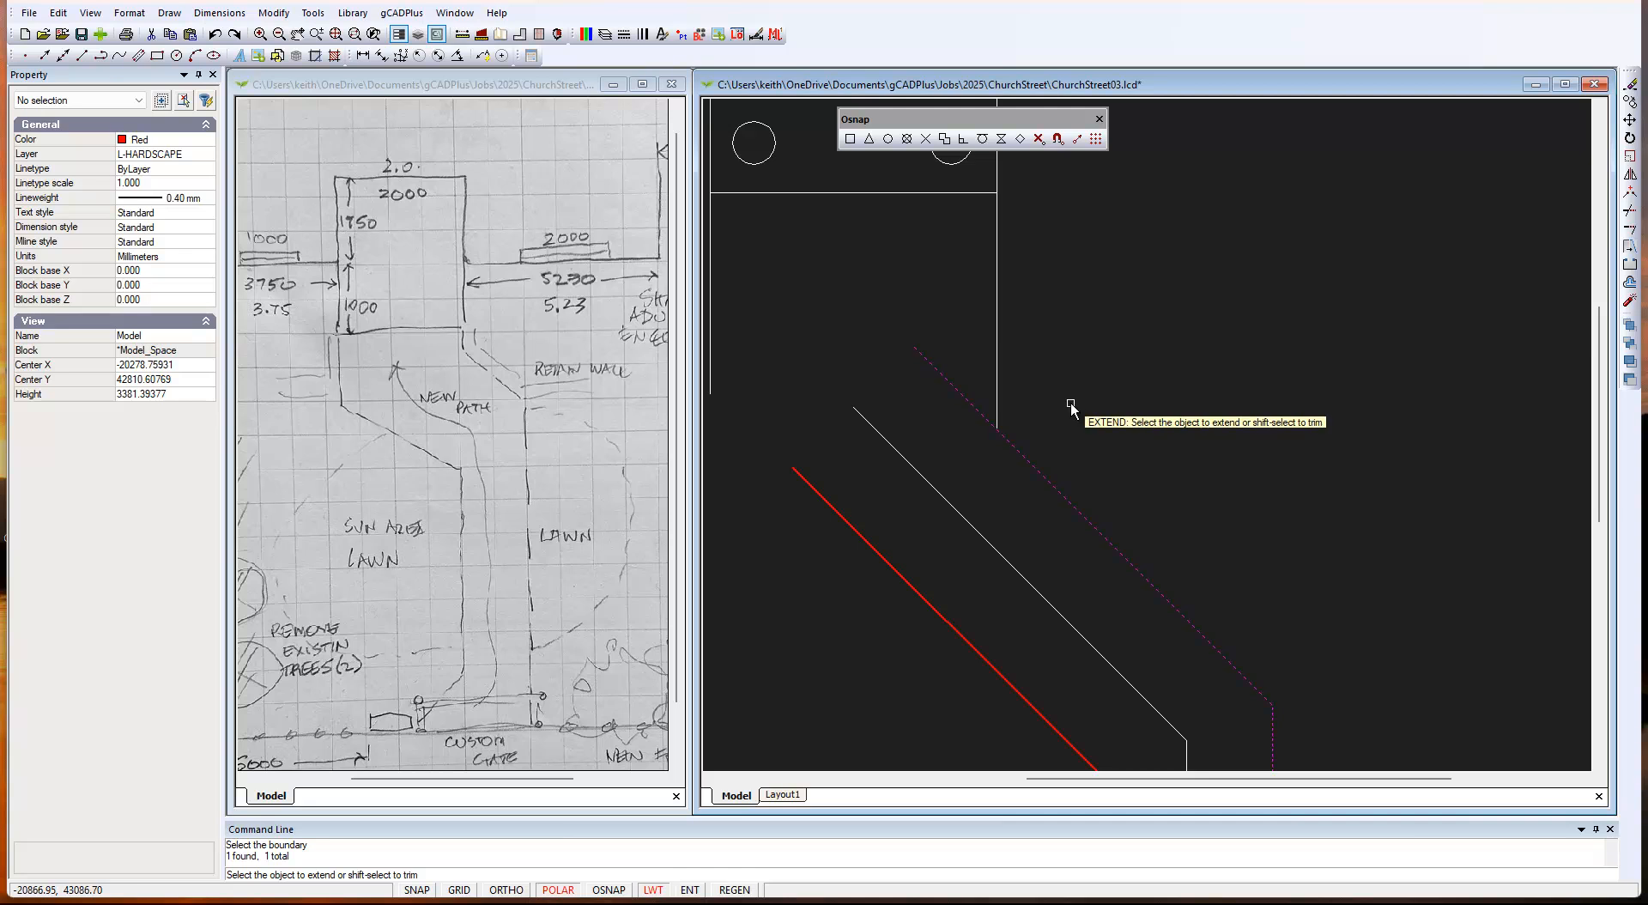
key("Return")
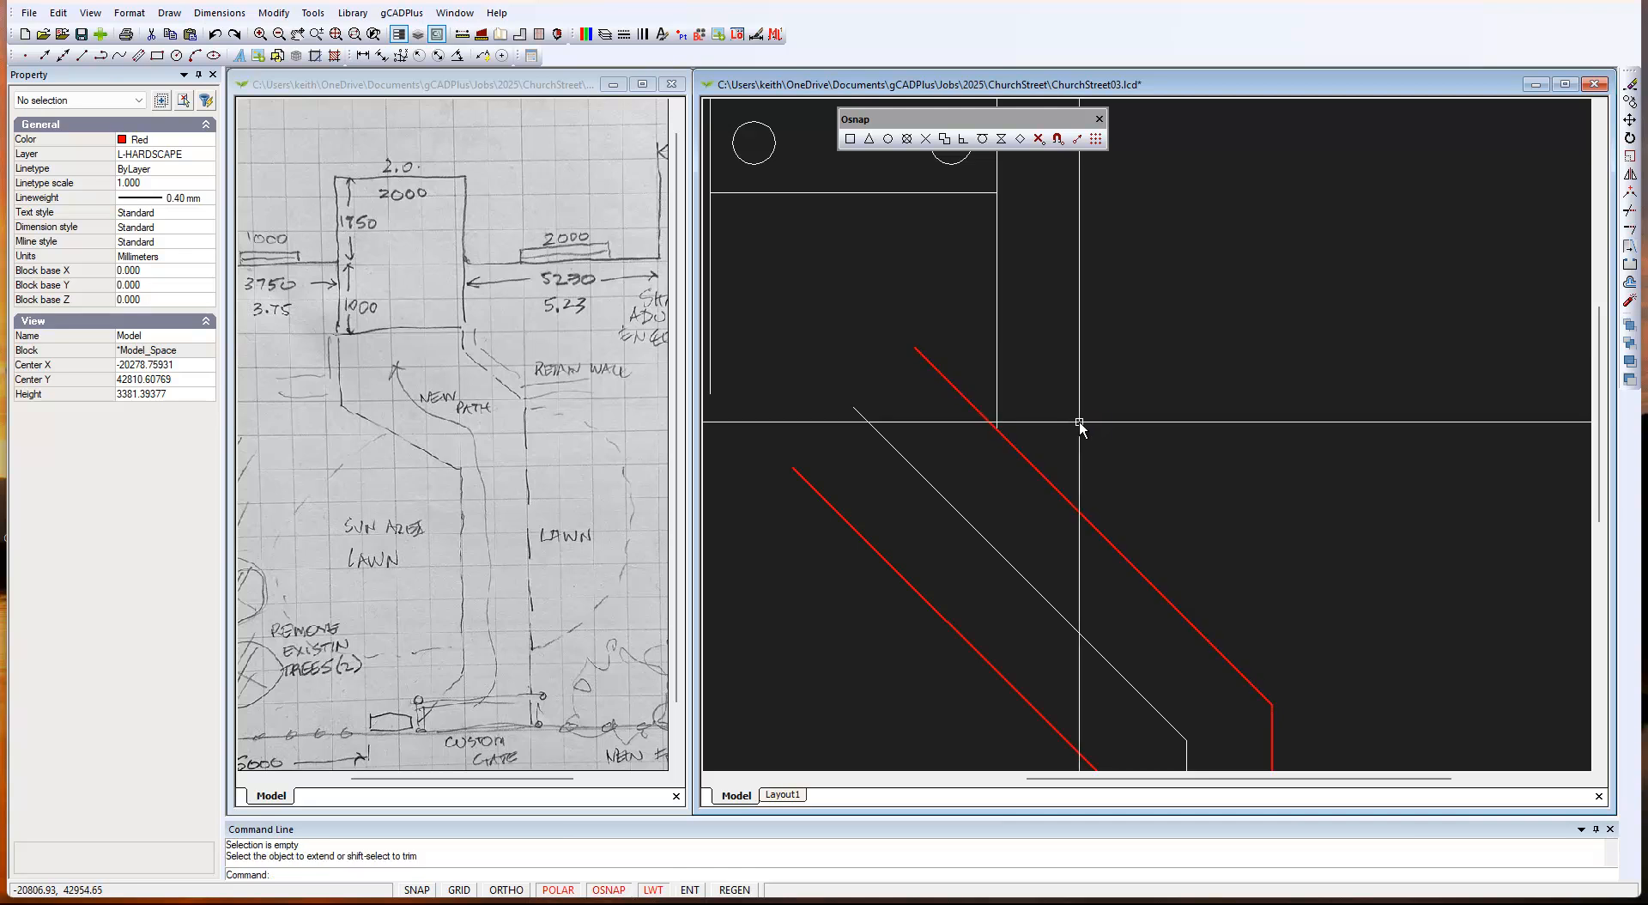
Trim the upper end of the red right path edge back to the right vertical line below the porch.
left_click(275, 14)
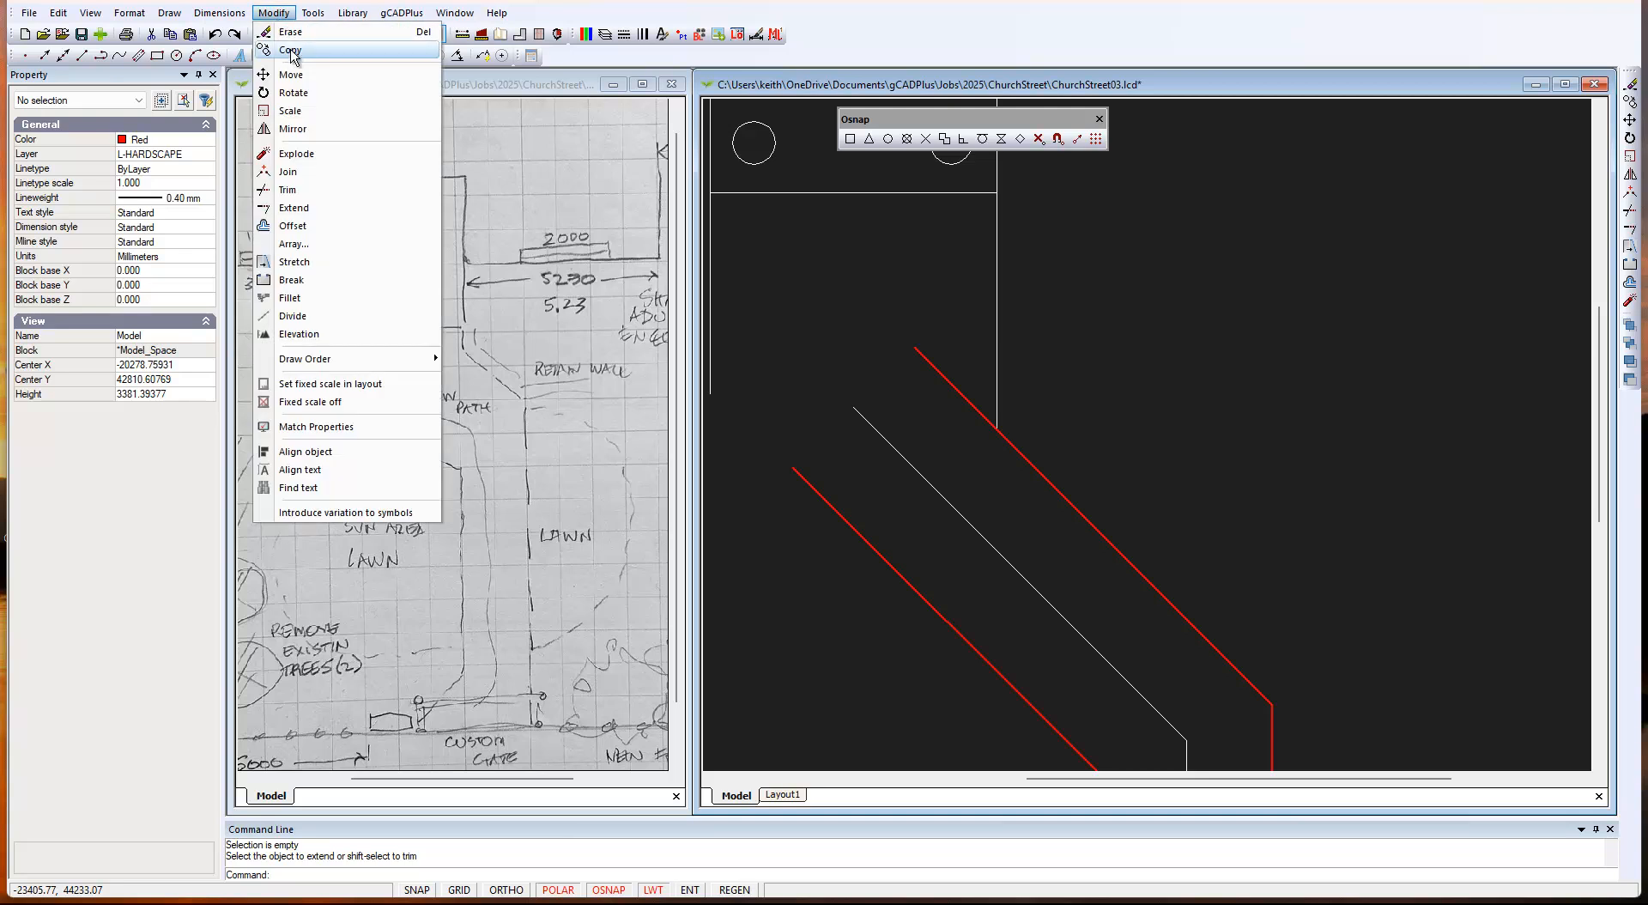
left_click(347, 200)
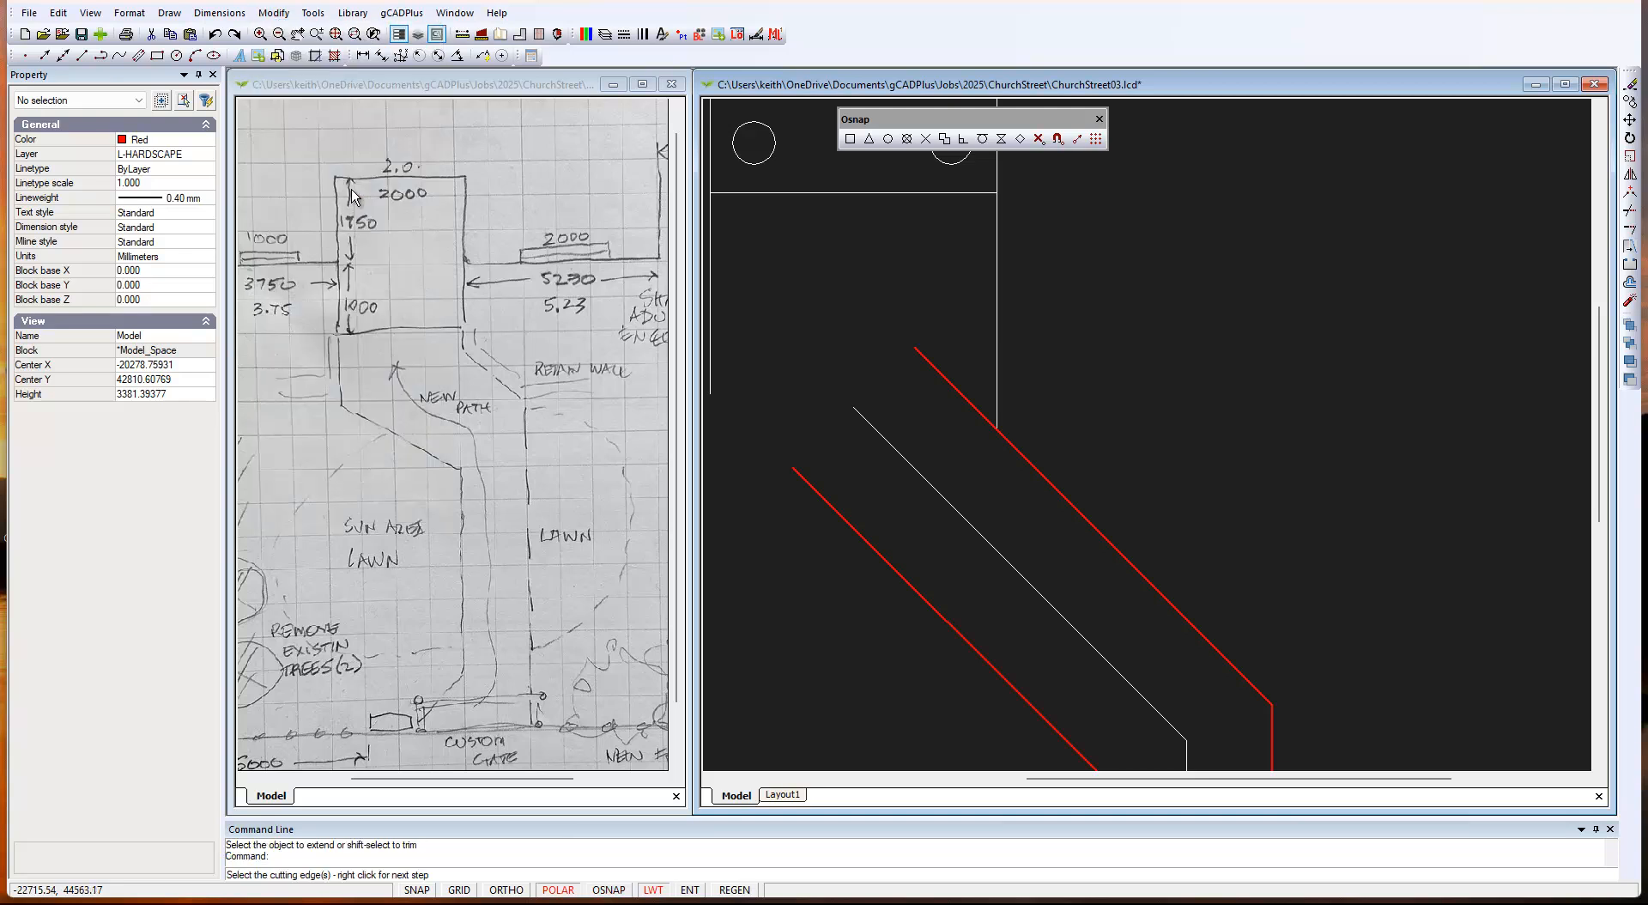
left_click(996, 385)
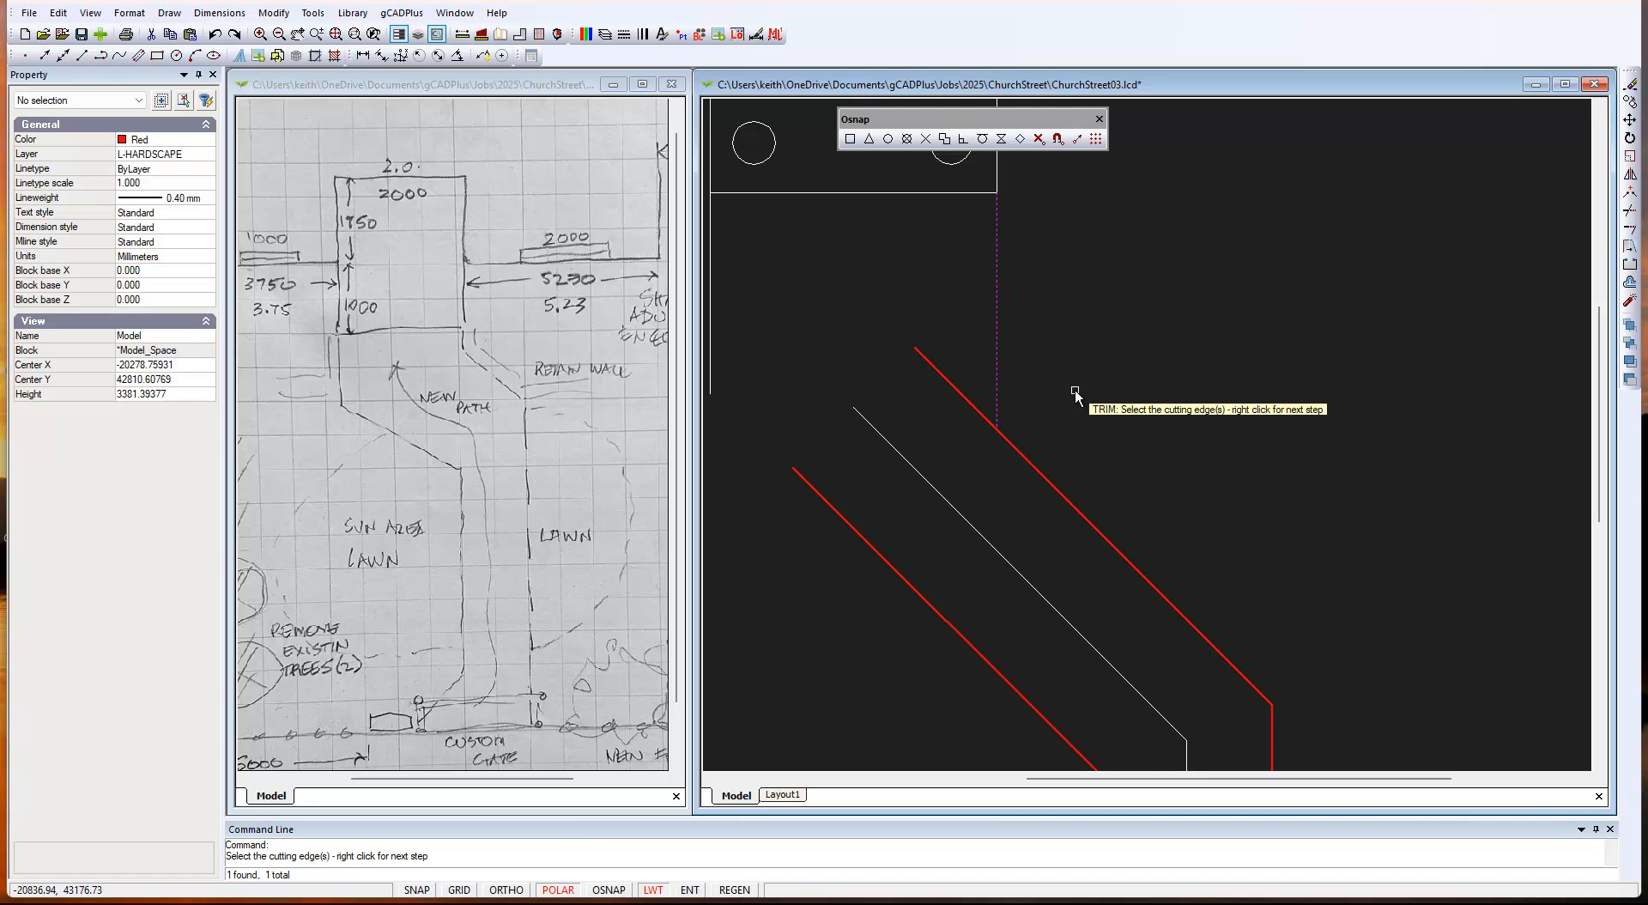
right_click(1076, 394)
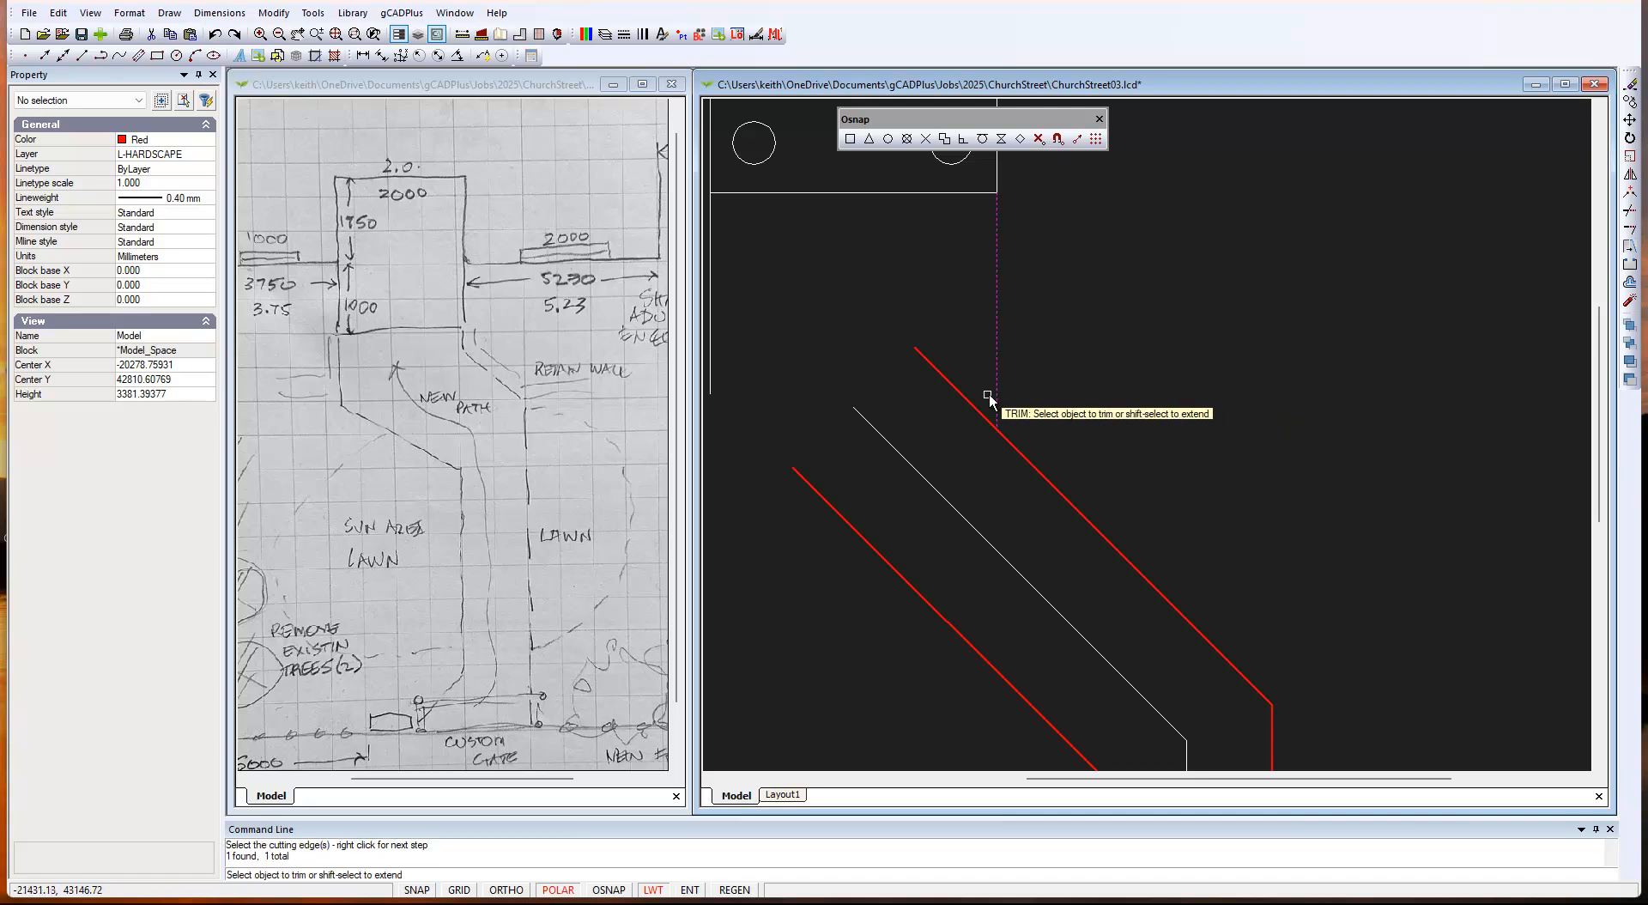
left_click(949, 382)
right_click(1095, 397)
scroll(1257, 427, "down", 2)
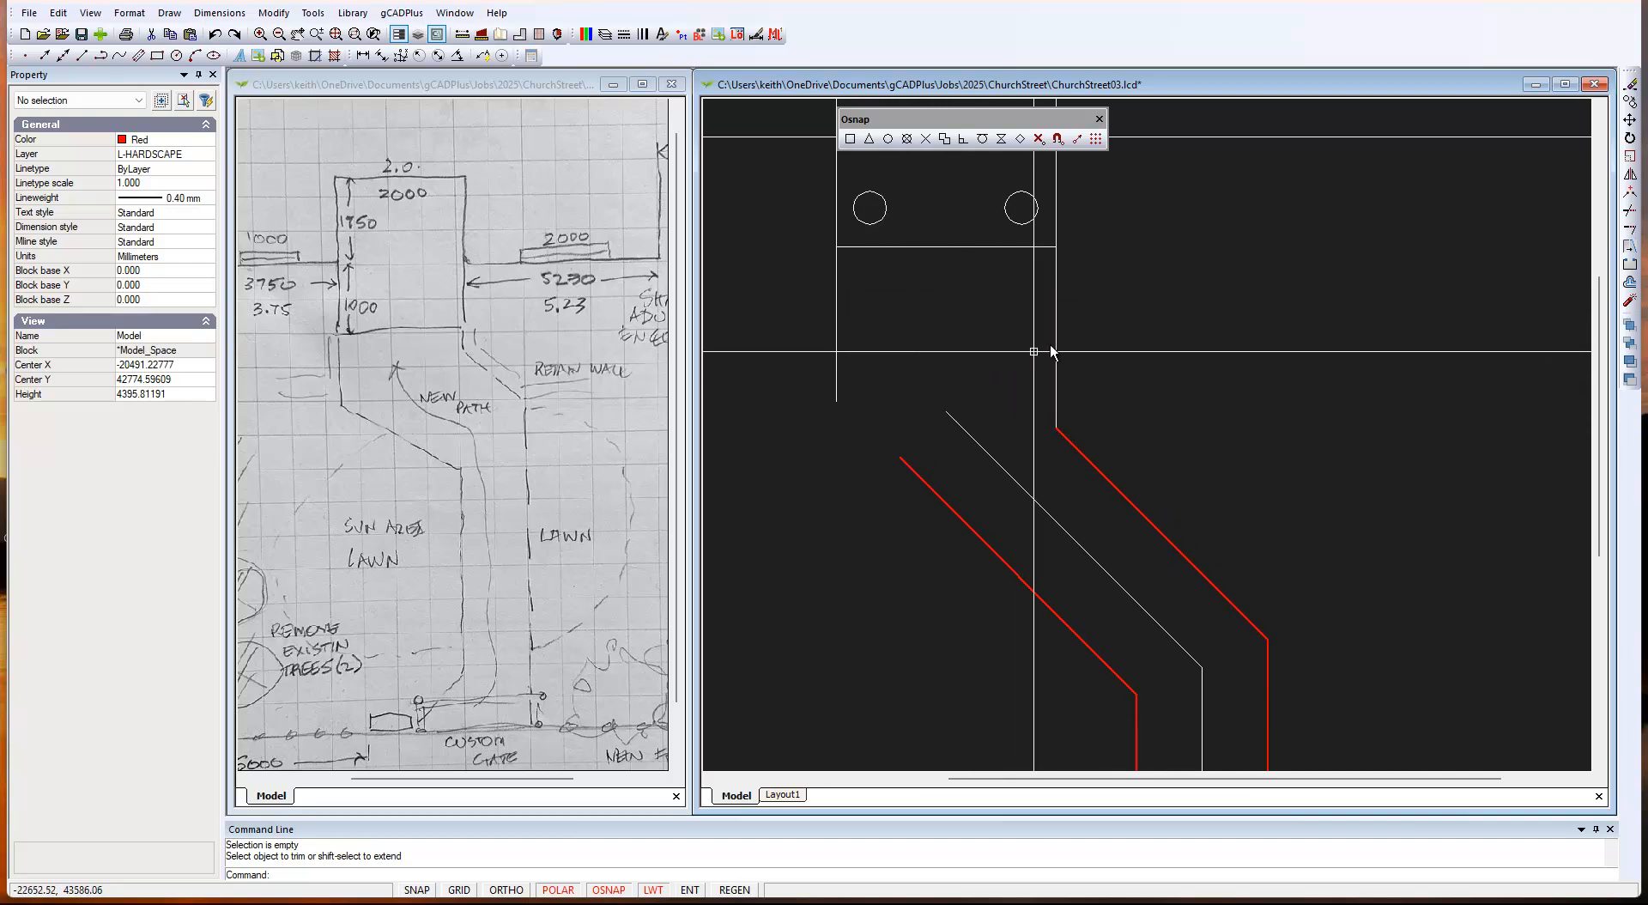
scroll(961, 360, "down", 1)
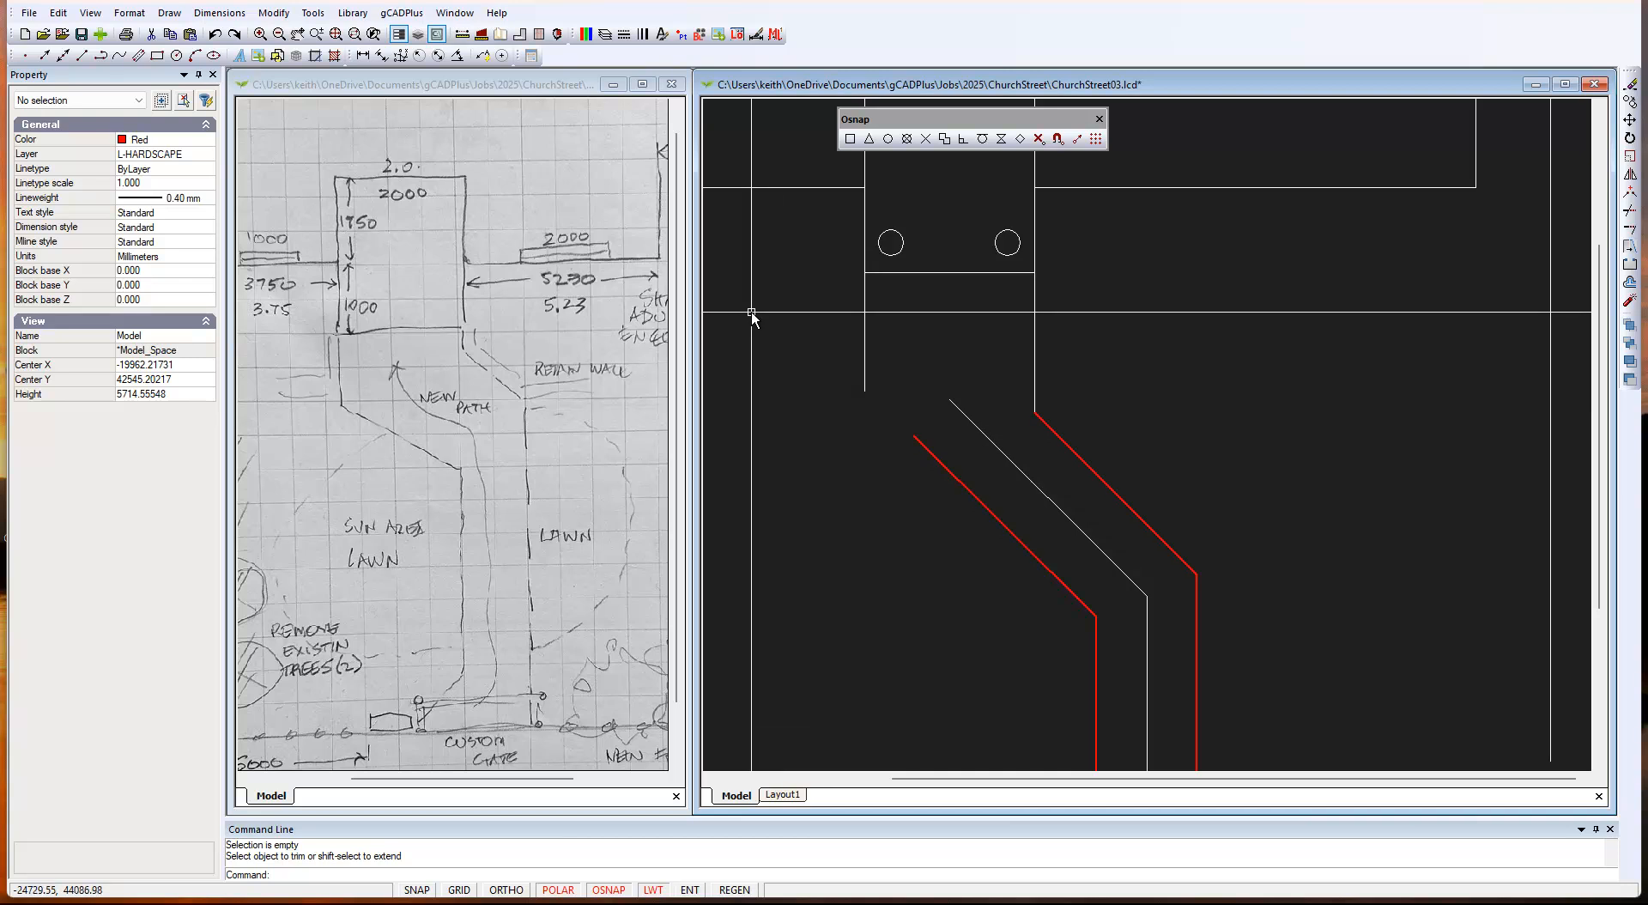
Extend the red left path edge up to the left vertical line below the porch, using that line as the boundary.
left_click(280, 14)
left_click(326, 213)
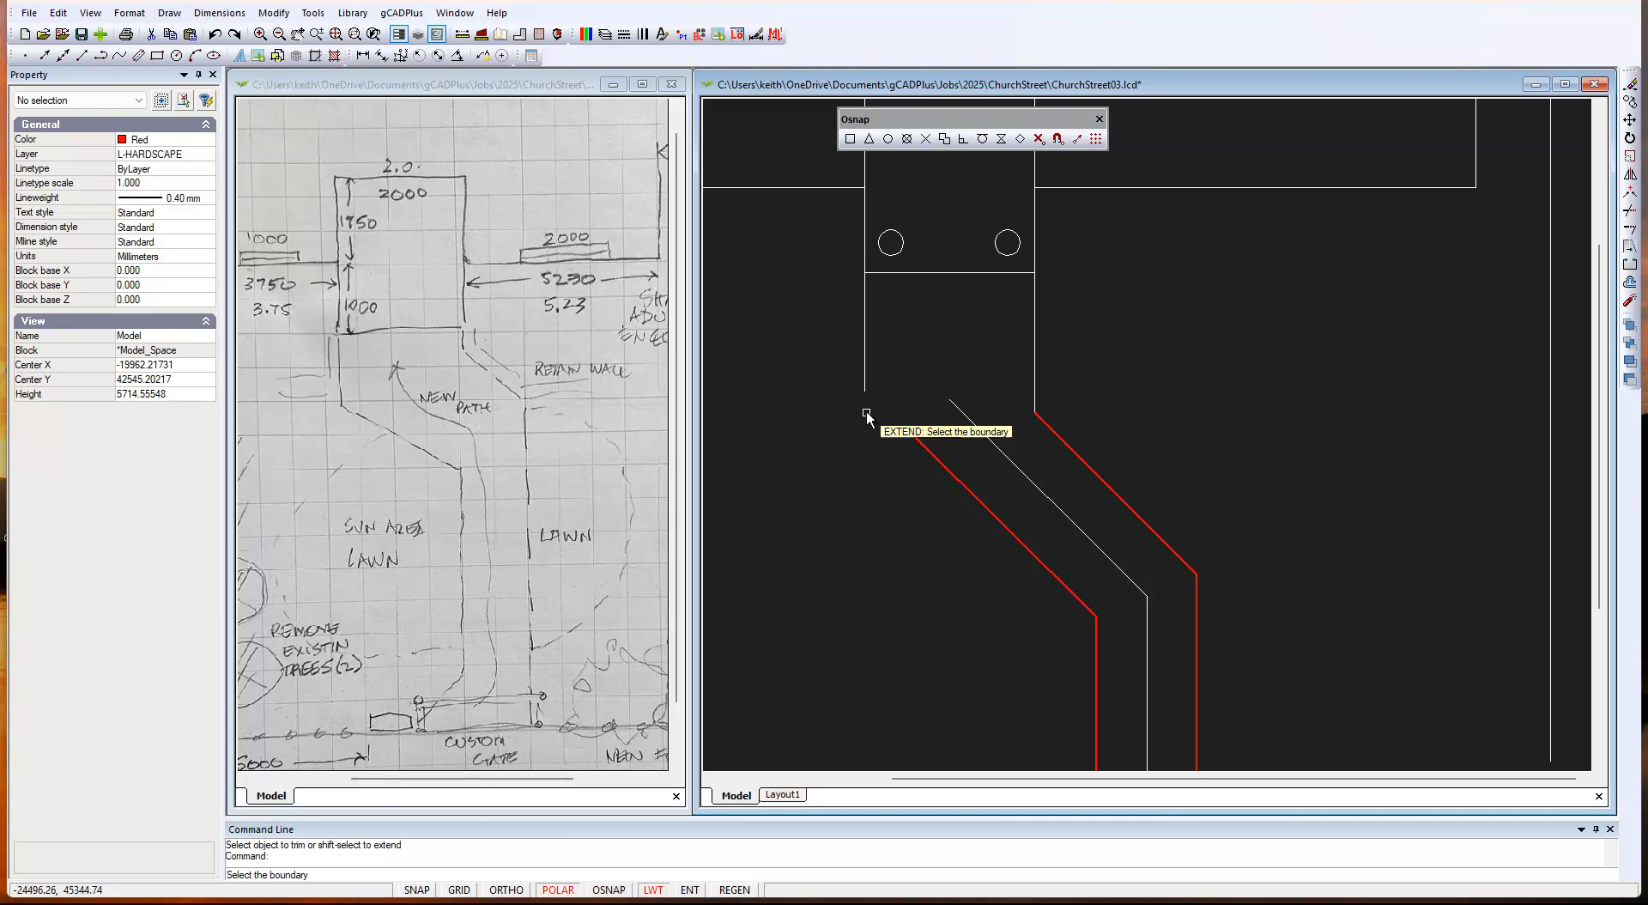
left_click(865, 380)
key("Return")
left_click(932, 449)
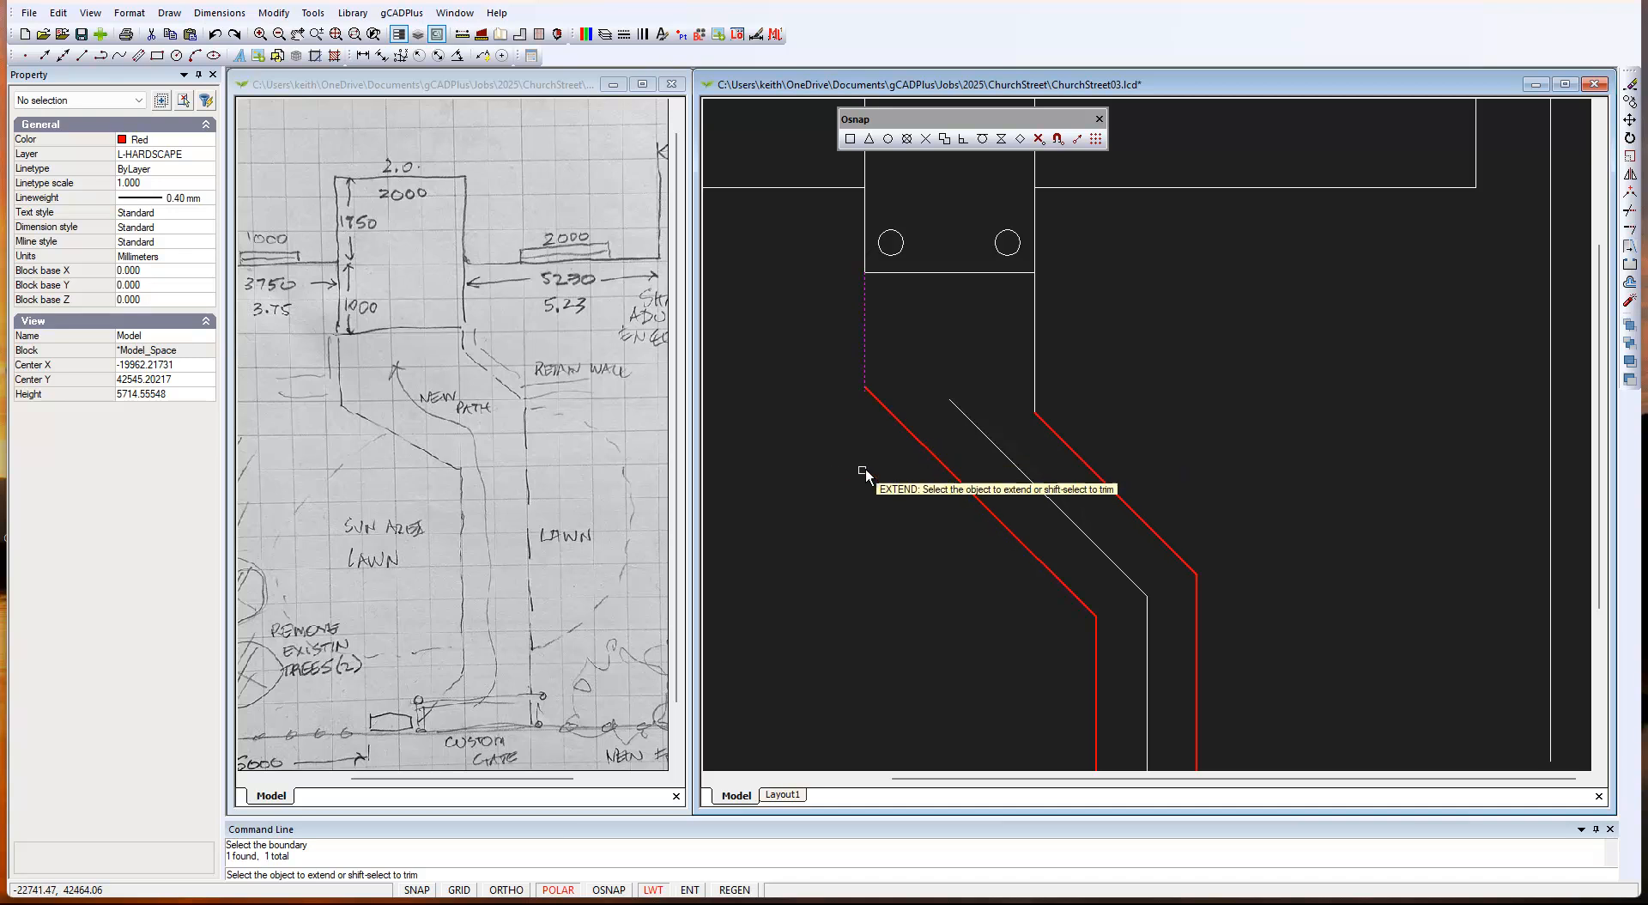
key("Return")
scroll(801, 498, "down", 3)
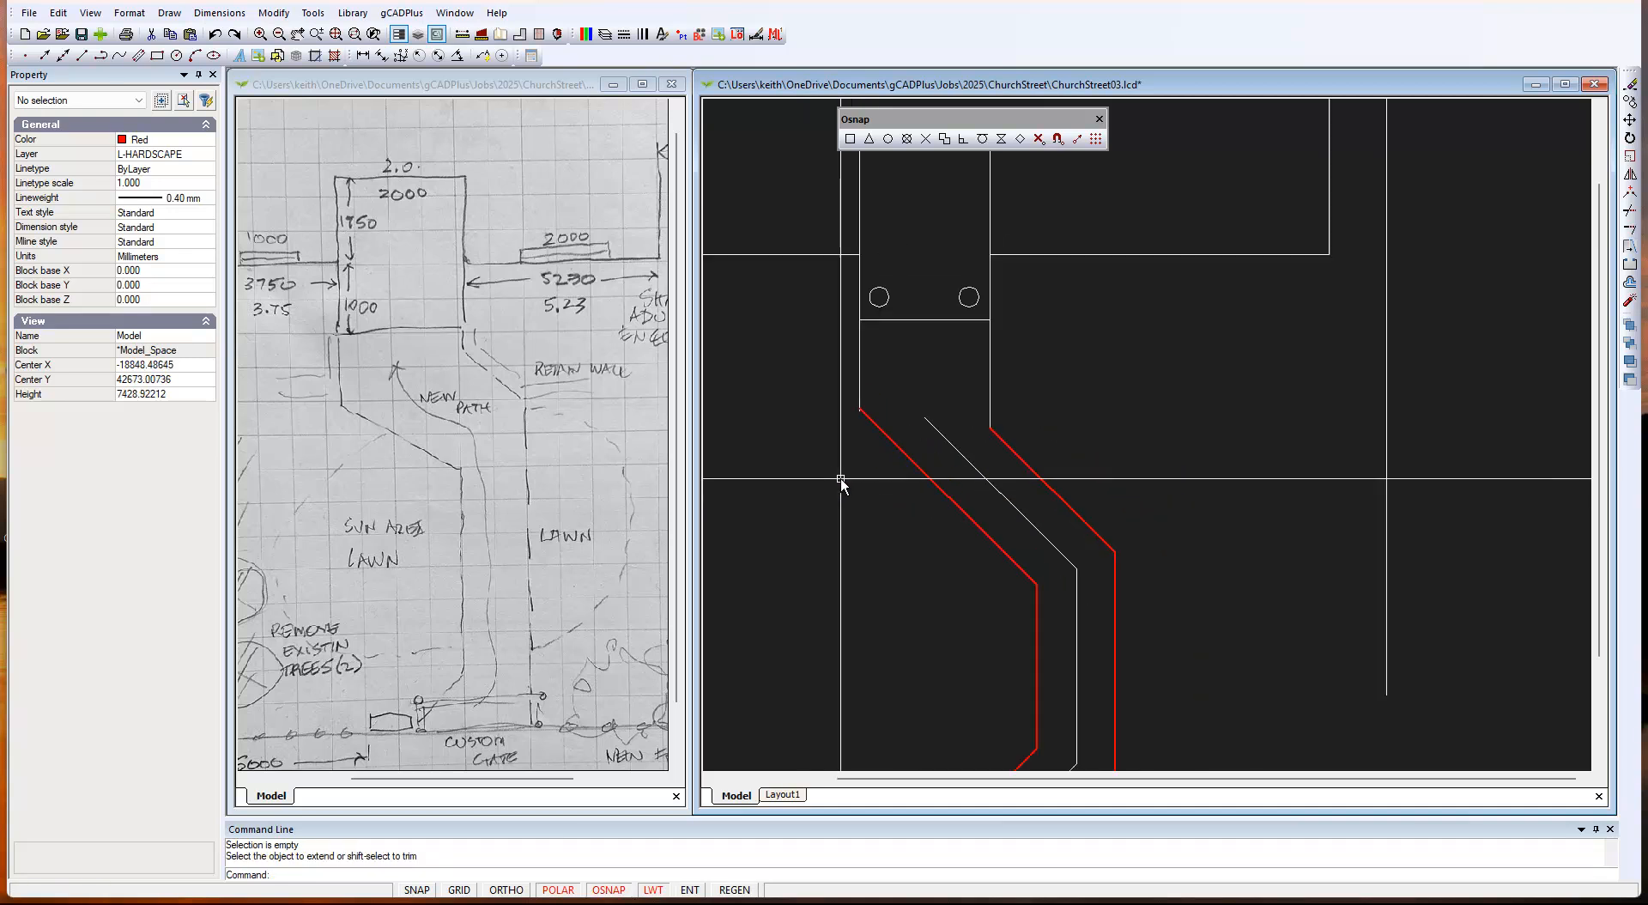